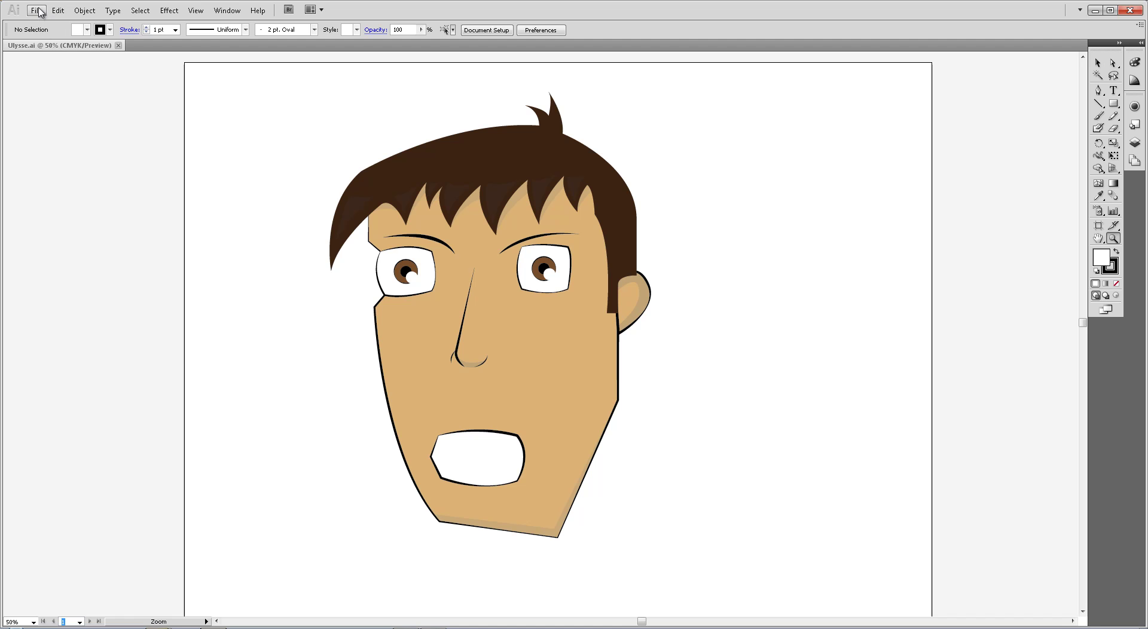
# - Create a new document measuring 2000 px wide by 2000 px high
pyautogui.click(38, 10)
pyautogui.click(53, 24)
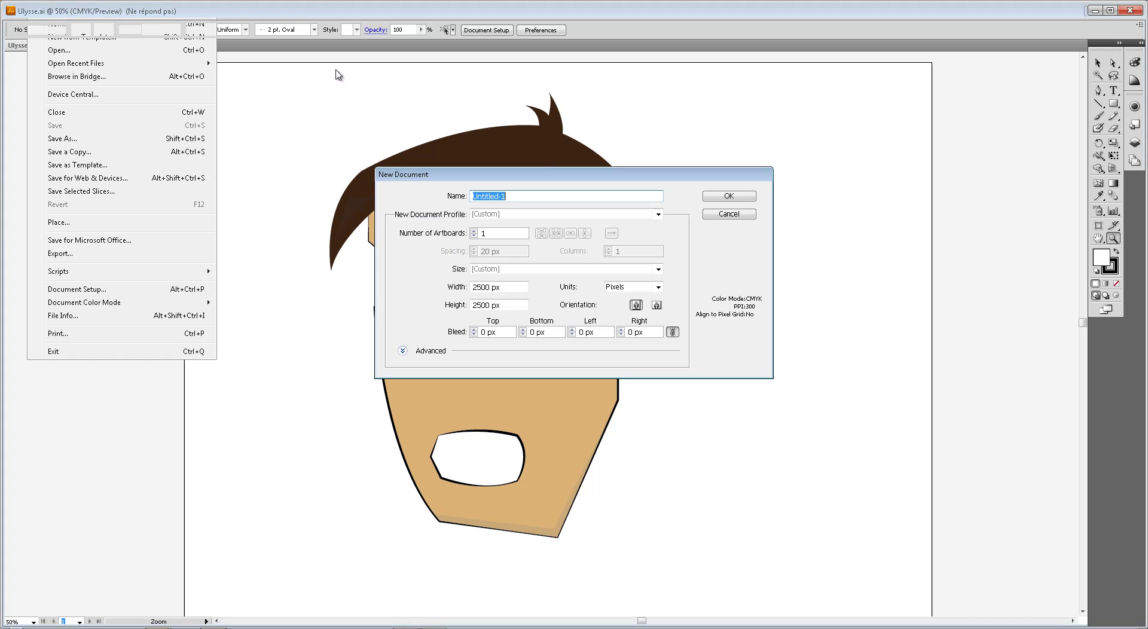
pyautogui.moveTo(492, 287); pyautogui.dragTo(480, 290)
pyautogui.click(514, 287)
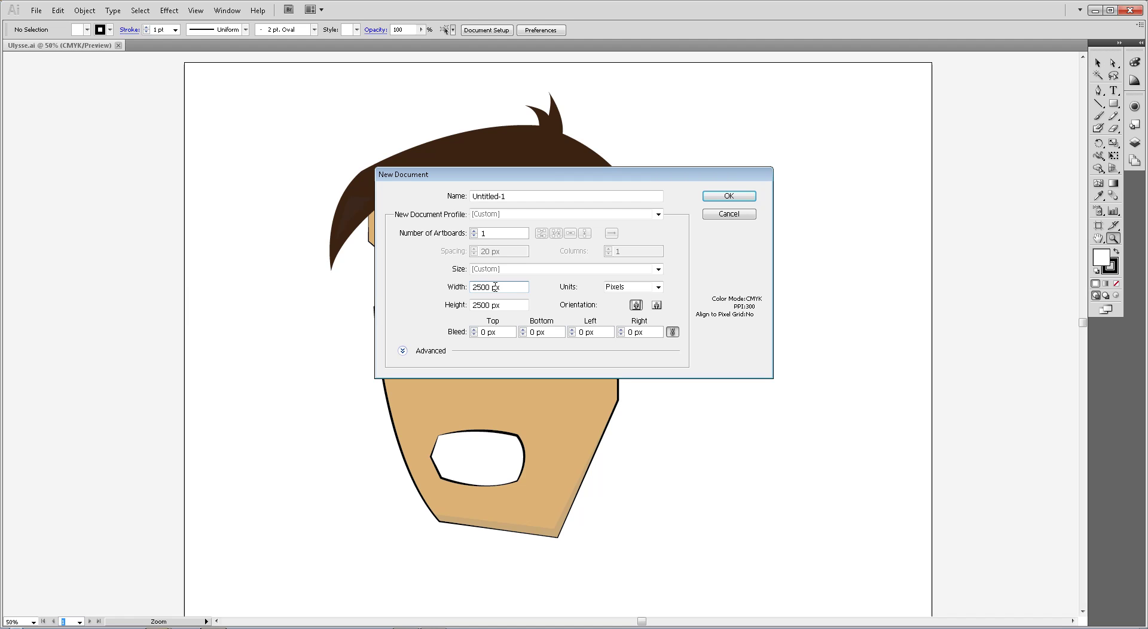
pyautogui.moveTo(489, 287); pyautogui.dragTo(472, 287)
pyautogui.write('2000')
pyautogui.press('Tab')
pyautogui.write('2000')
pyautogui.press('Return')
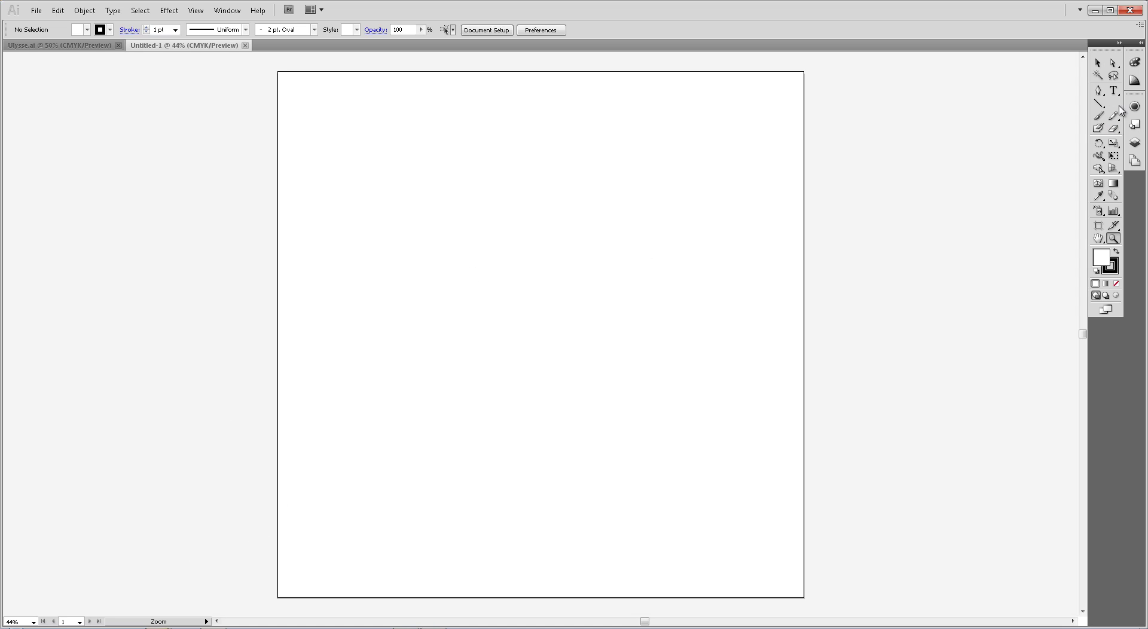
# - Draw a closed four-sided tapering shape with the Pen tool, extending from the artboard's middle past its right edge
pyautogui.click(1104, 94)
pyautogui.click(880, 244)
pyautogui.click(575, 284)
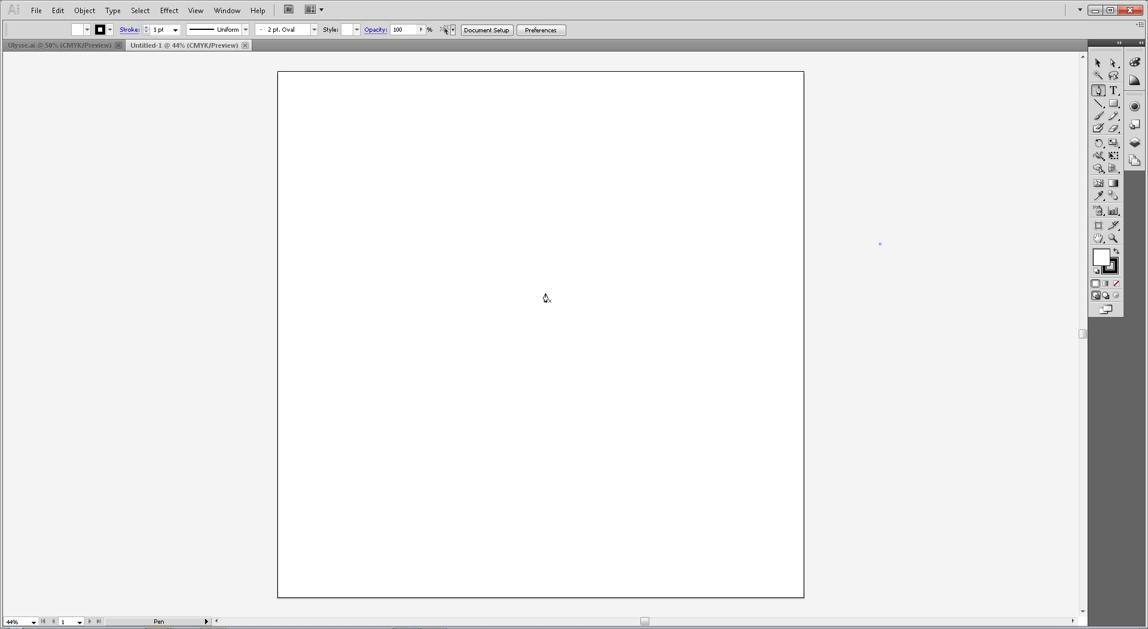
pyautogui.click(540, 401)
pyautogui.click(888, 258)
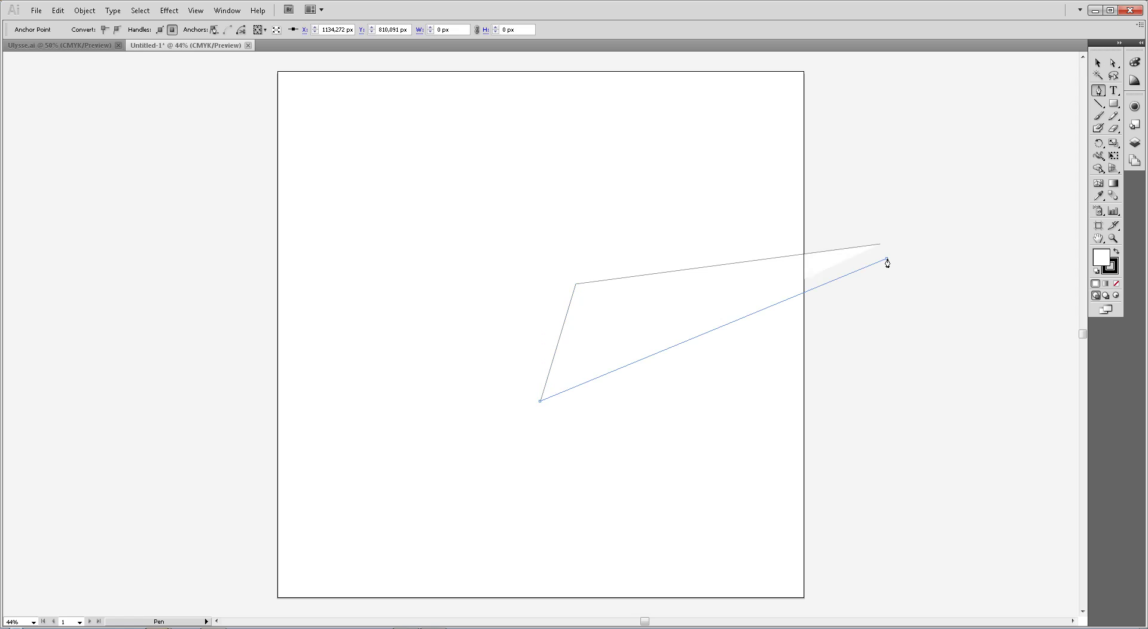
pyautogui.click(881, 246)
pyautogui.press('v')
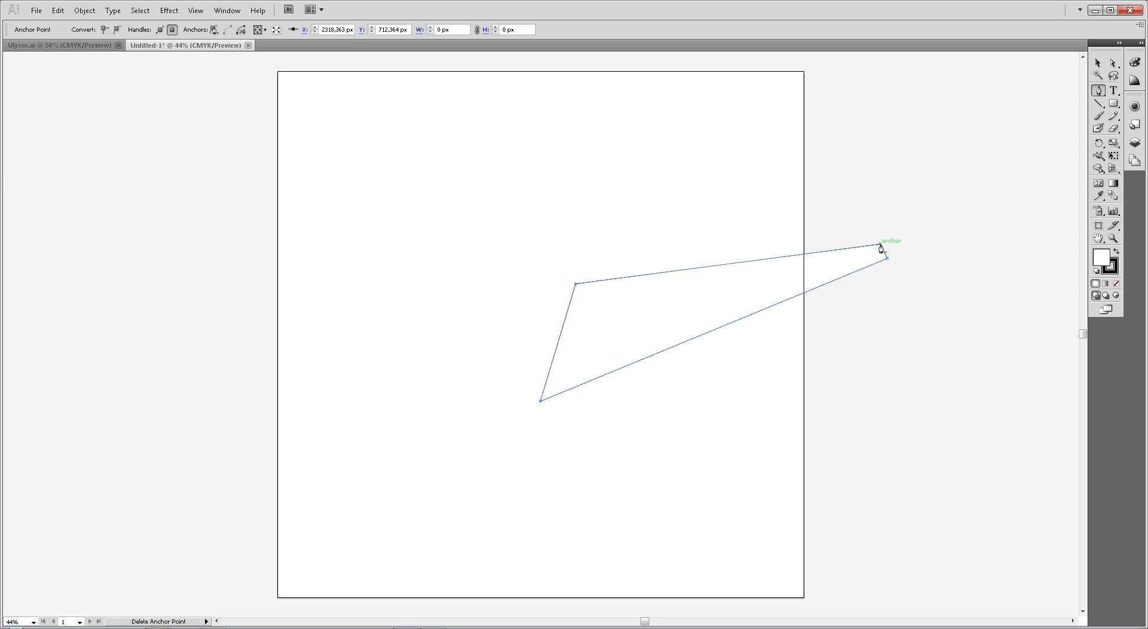
# - Fill the four-sided shape with black and delete it from the document
pyautogui.click(87, 30)
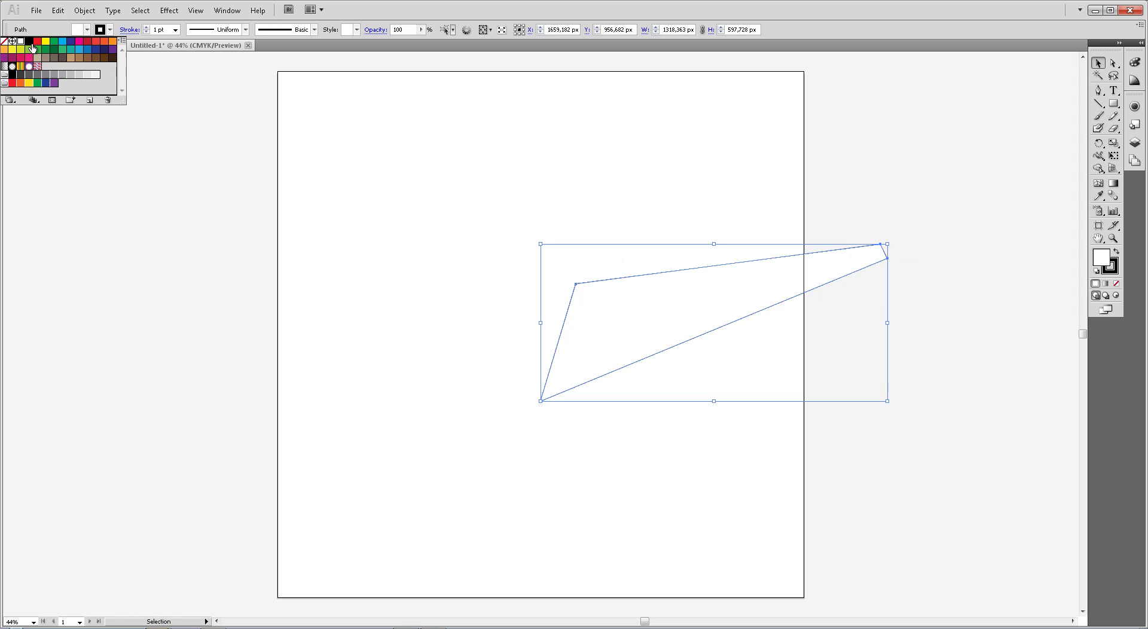
pyautogui.click(12, 74)
pyautogui.click(310, 272)
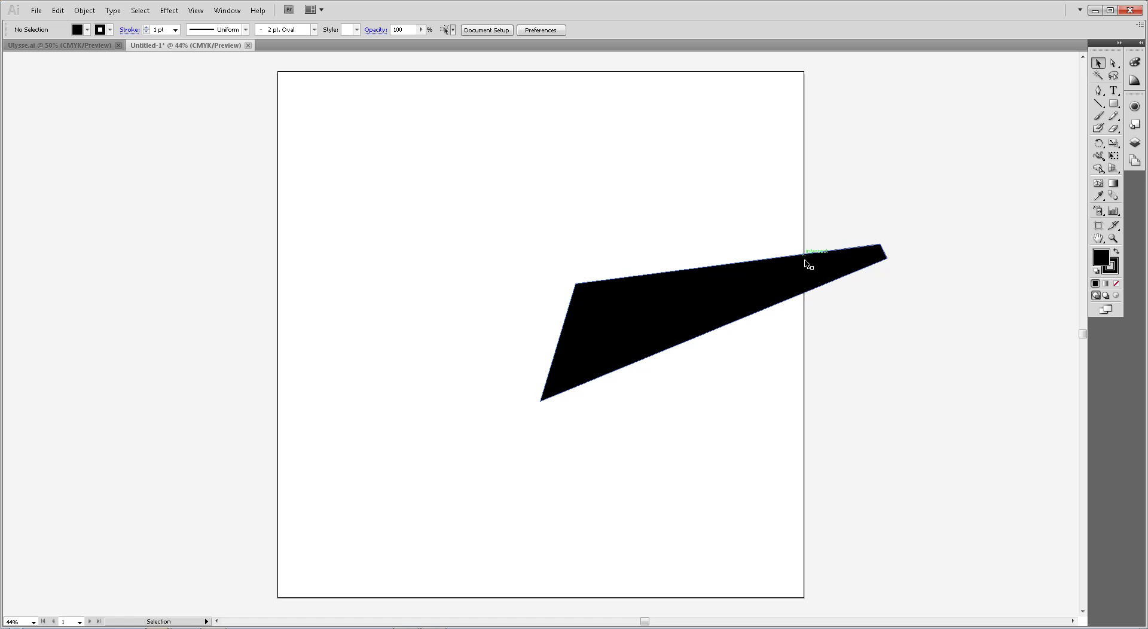
pyautogui.click(787, 283)
pyautogui.press('Delete')
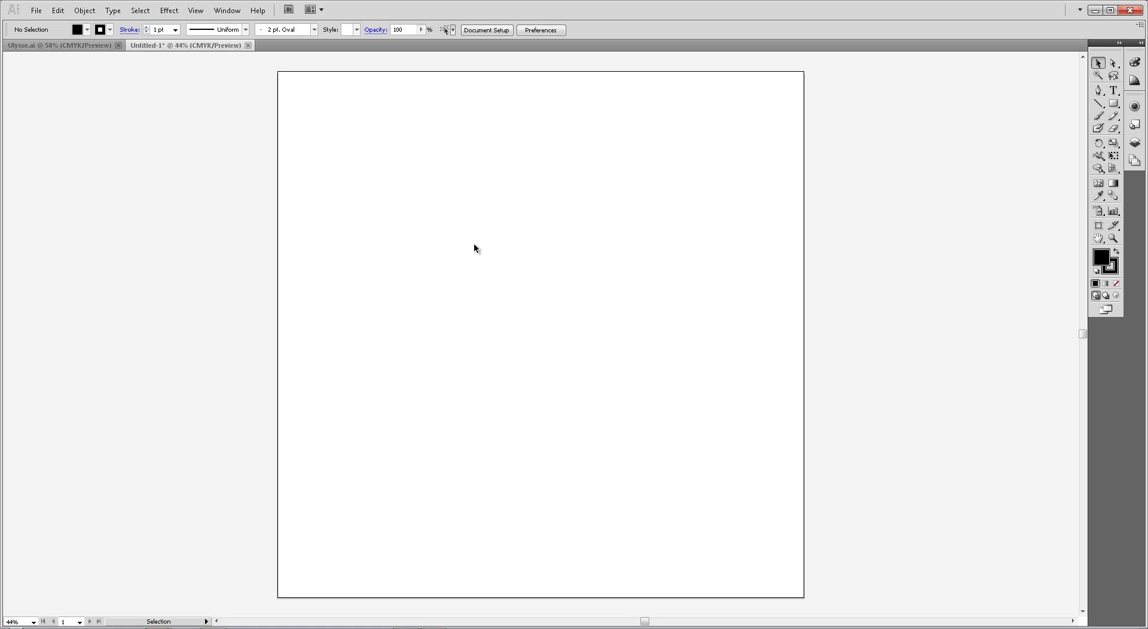
# - Start the face outline with the Pen tool: a short vertical forehead edge, an angular eye-socket notch and a curved left cheek down to the jaw
pyautogui.click(1098, 90)
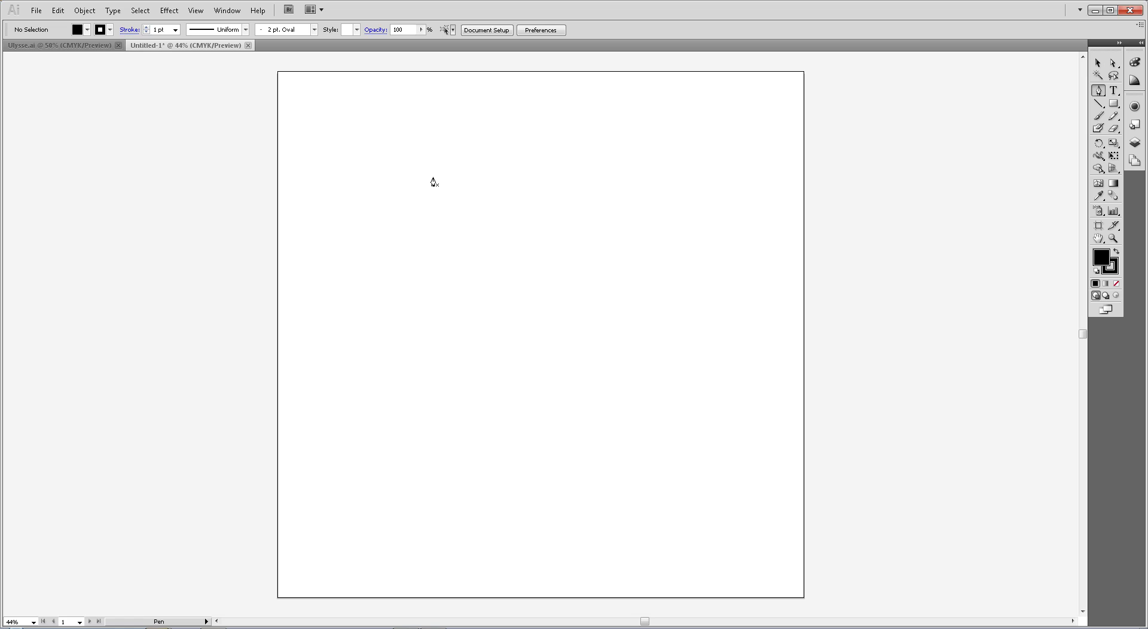
pyautogui.click(416, 179)
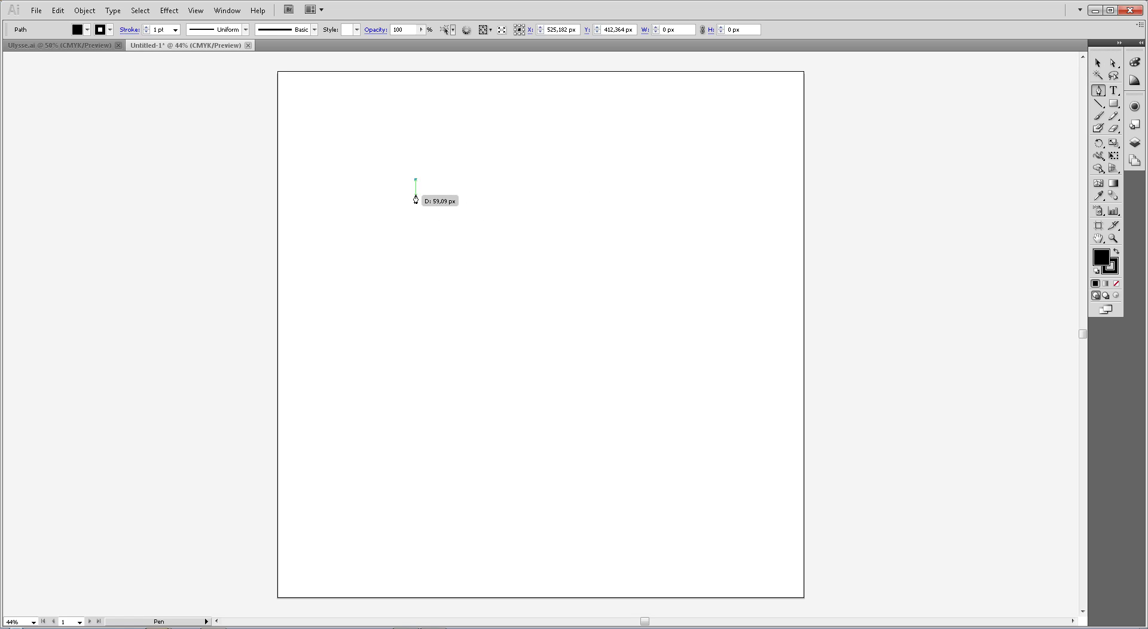
pyautogui.click(416, 193)
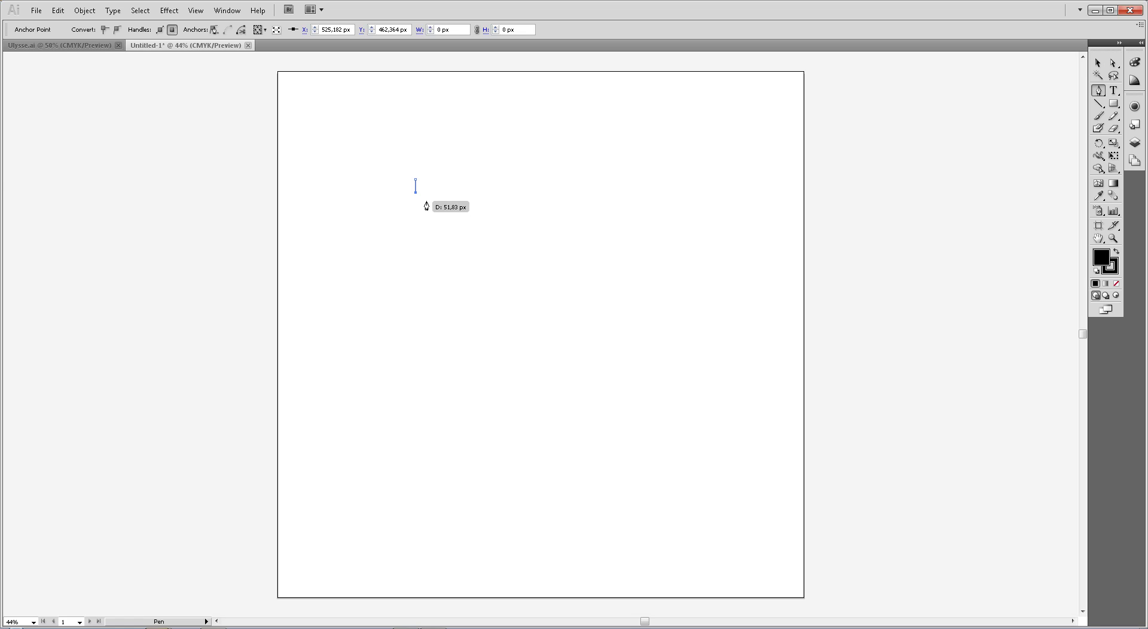
pyautogui.click(424, 200)
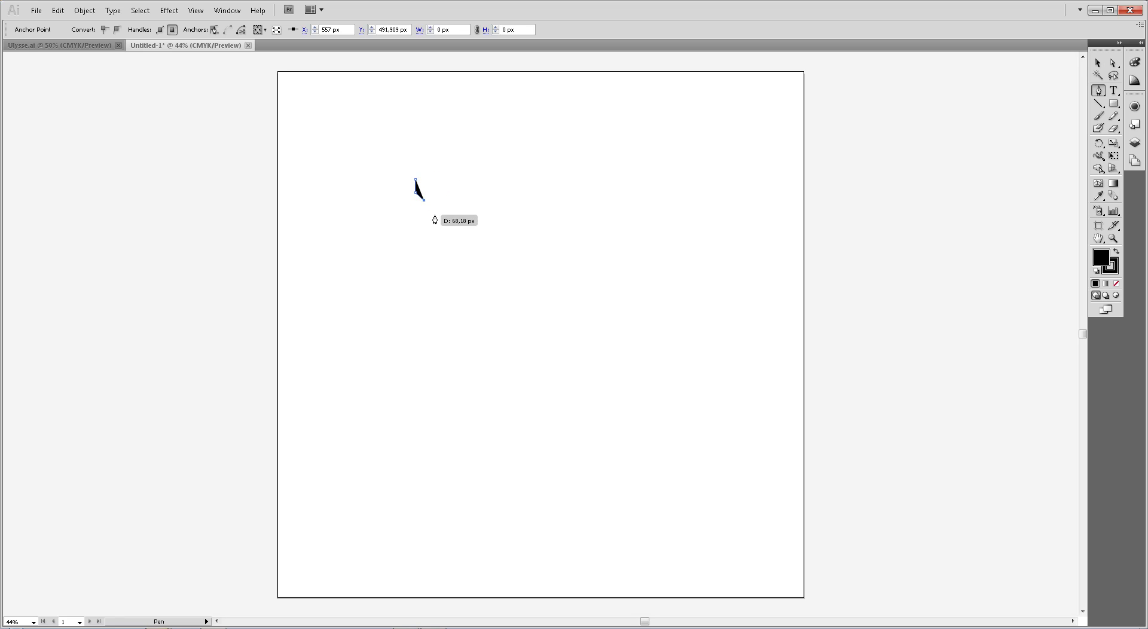
pyautogui.click(436, 213)
pyautogui.click(437, 228)
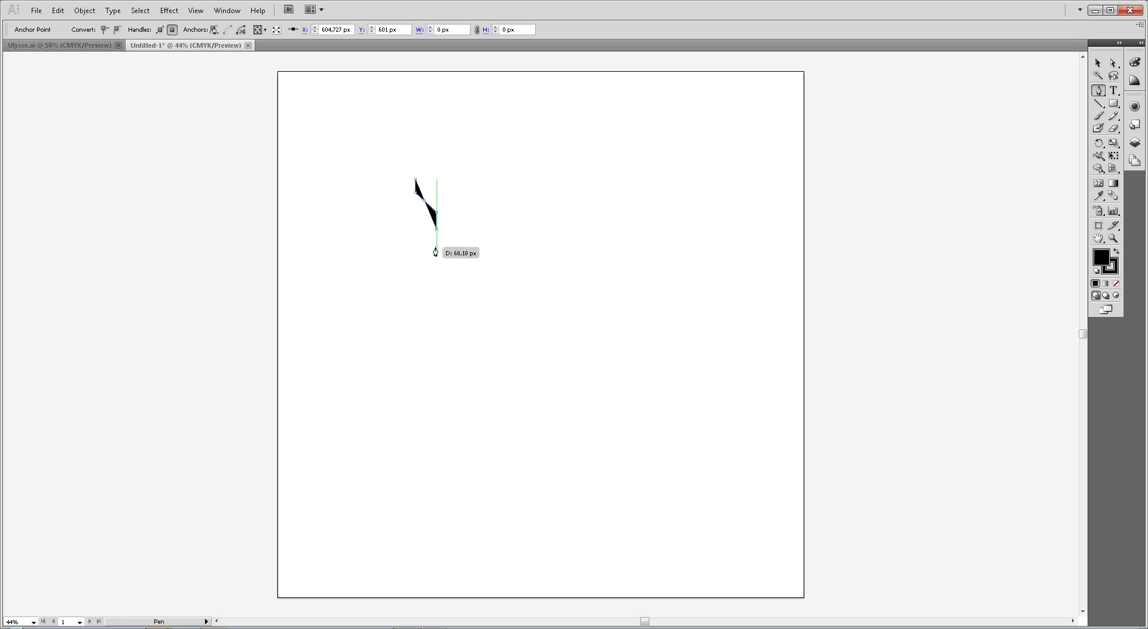
pyautogui.click(427, 246)
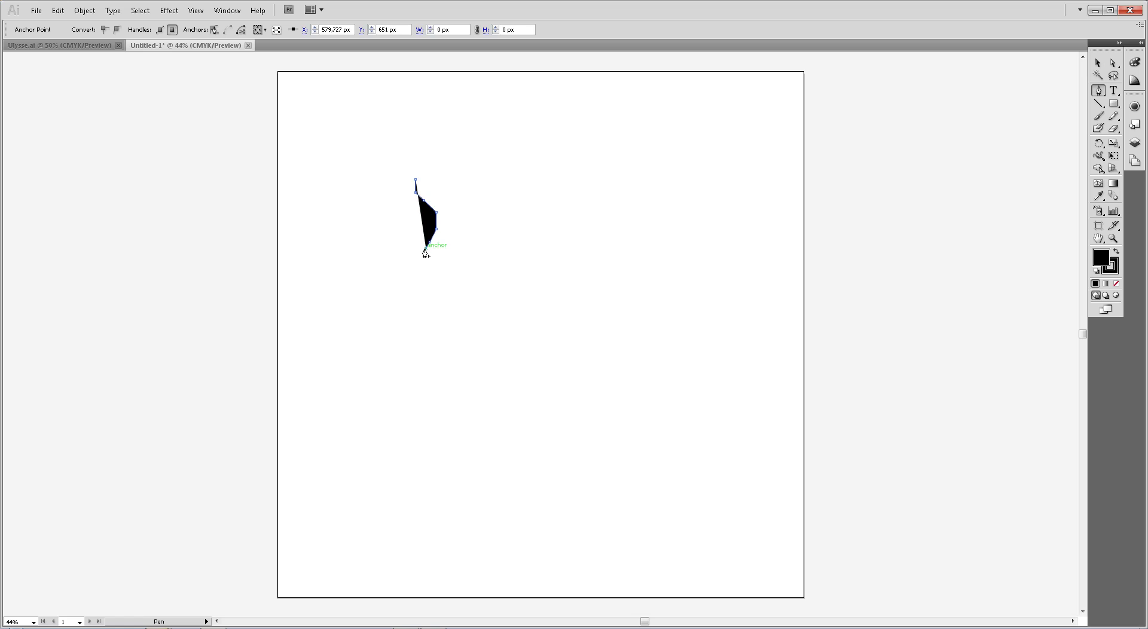
pyautogui.click(415, 255)
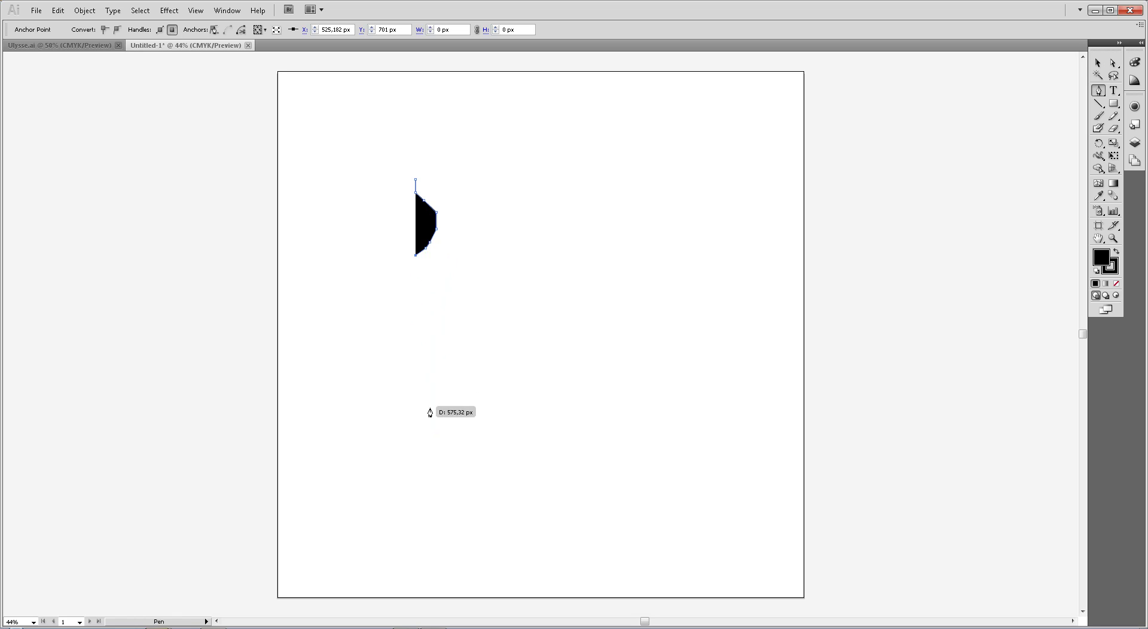
pyautogui.click(426, 443)
pyautogui.moveTo(426, 447); pyautogui.dragTo(459, 506)
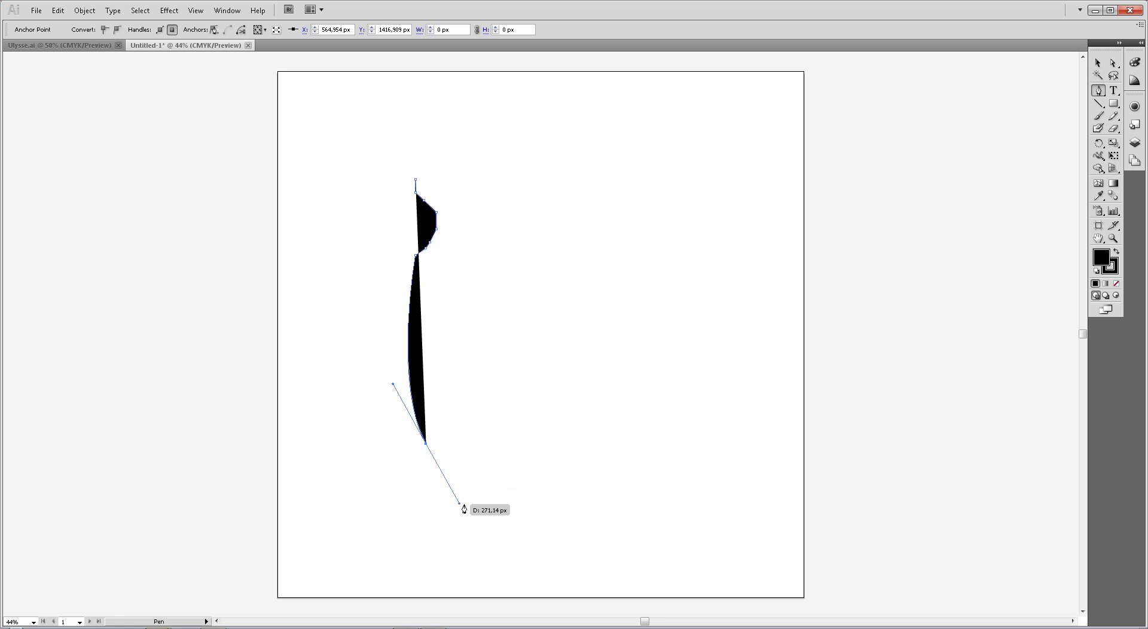
pyautogui.click(507, 489)
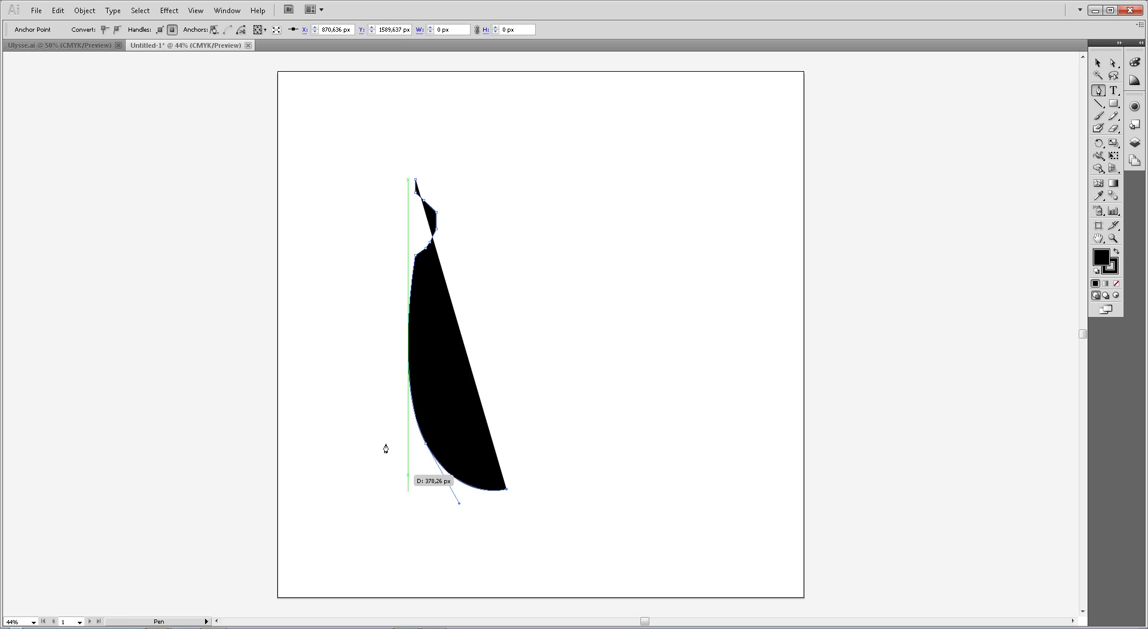
pyautogui.hotkey('ctrl', 'z')
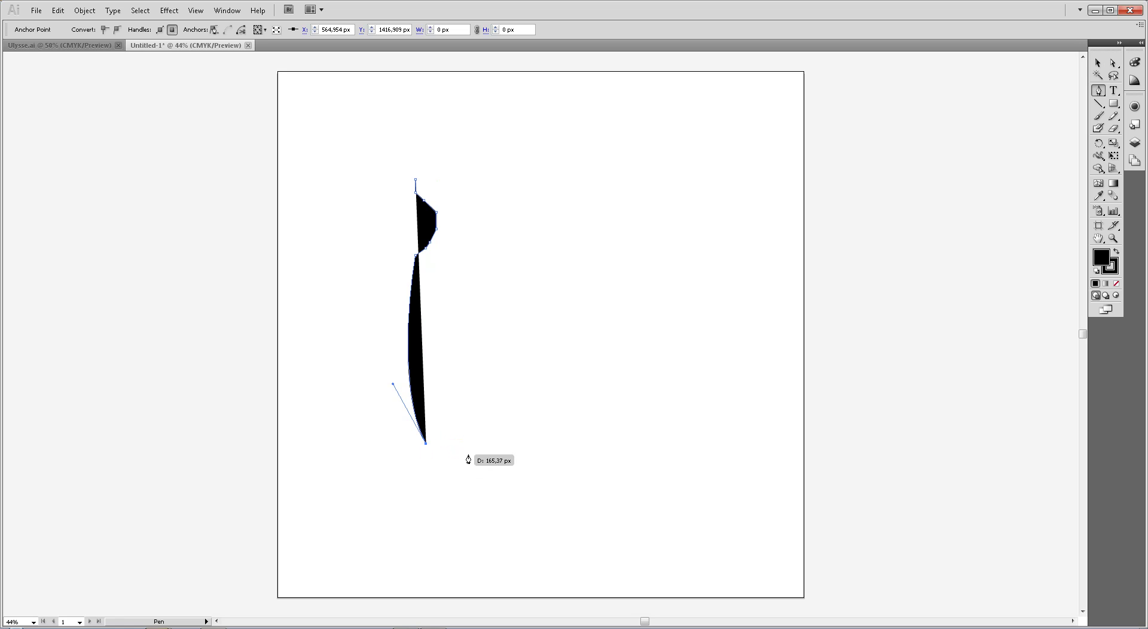
pyautogui.click(500, 466)
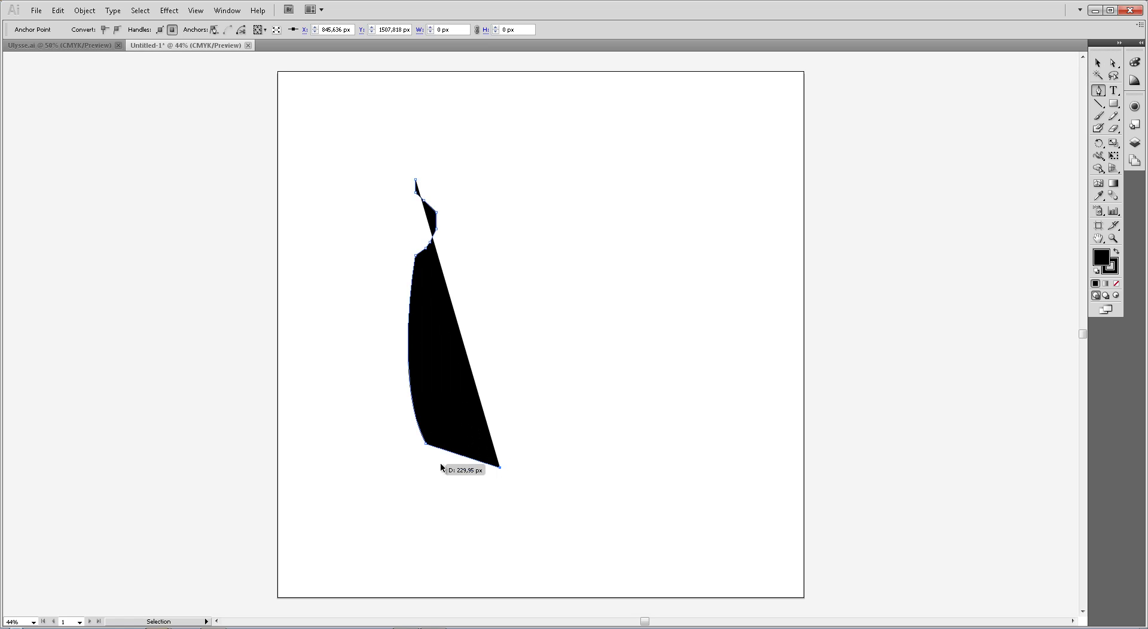
pyautogui.hotkey('ctrl', 'z')
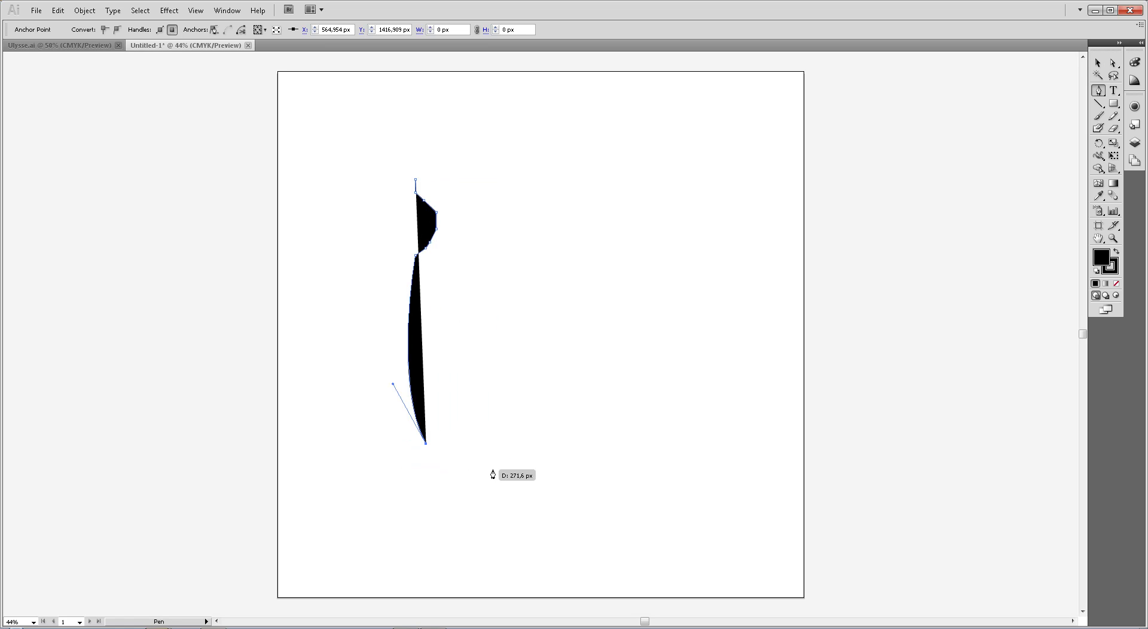
# - Continue the face outline with straight segments along the jaw to the chin, up the right jawline and up the side of the head
pyautogui.click(499, 468)
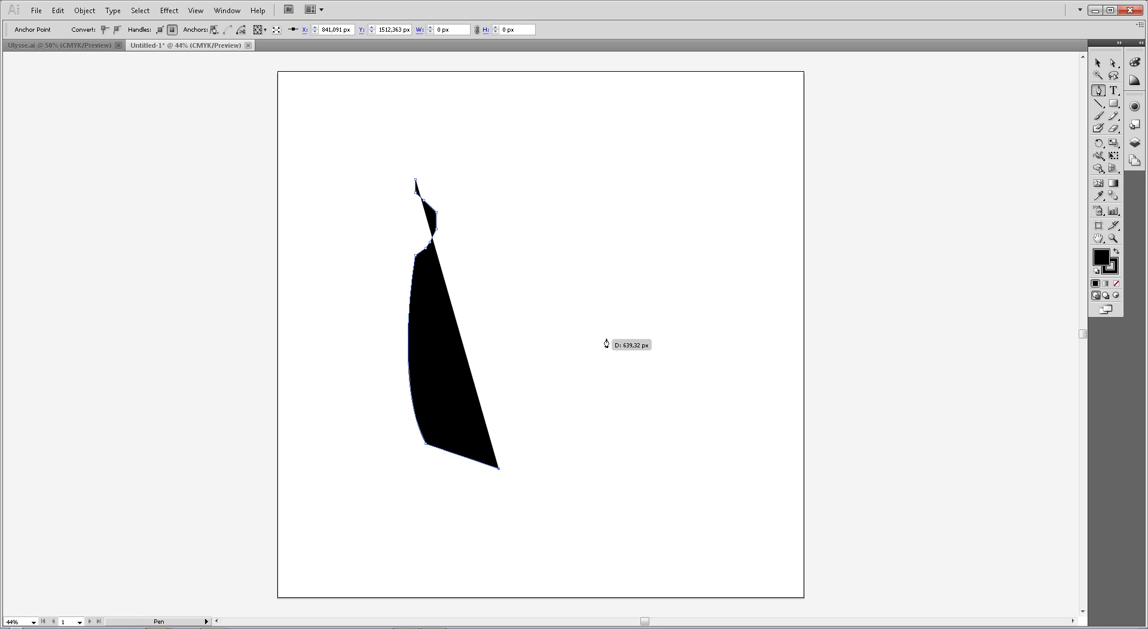
pyautogui.click(592, 408)
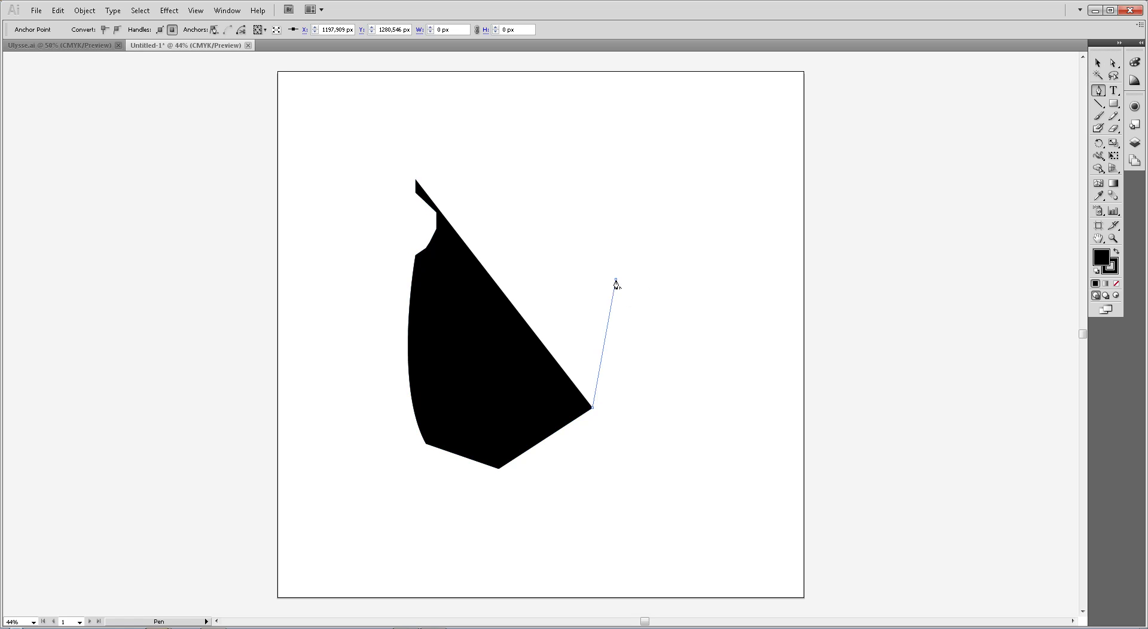
pyautogui.click(616, 279)
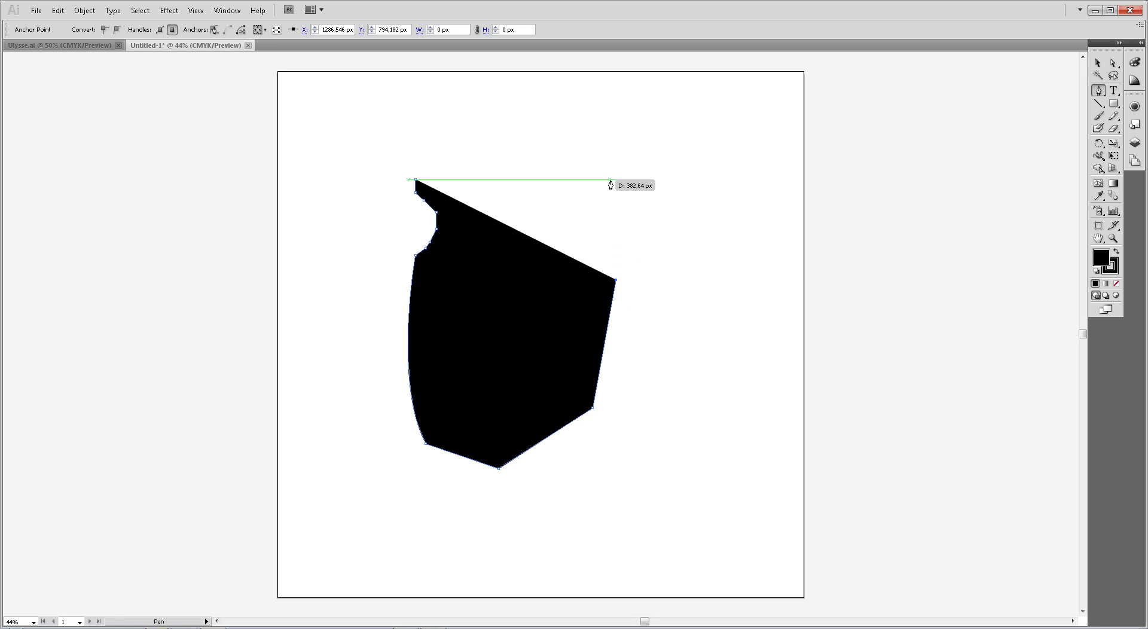
pyautogui.click(616, 151)
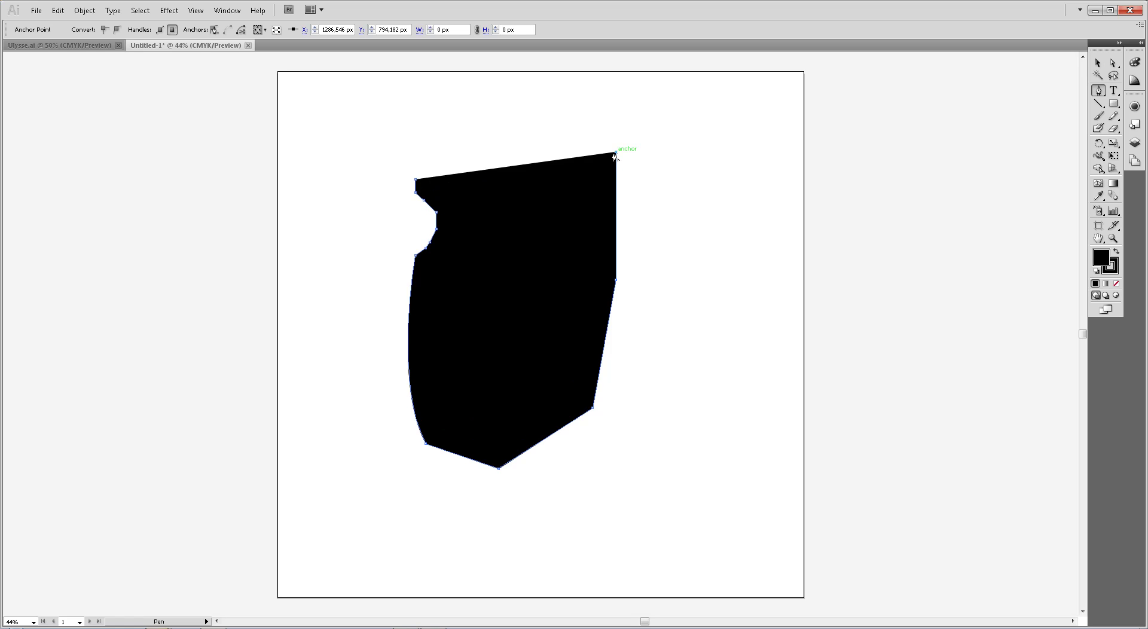
# - Draw the top of the head with angled segments, close the face outline with a curved forehead segment at the starting point, and deselect it
pyautogui.click(550, 122)
pyautogui.click(499, 118)
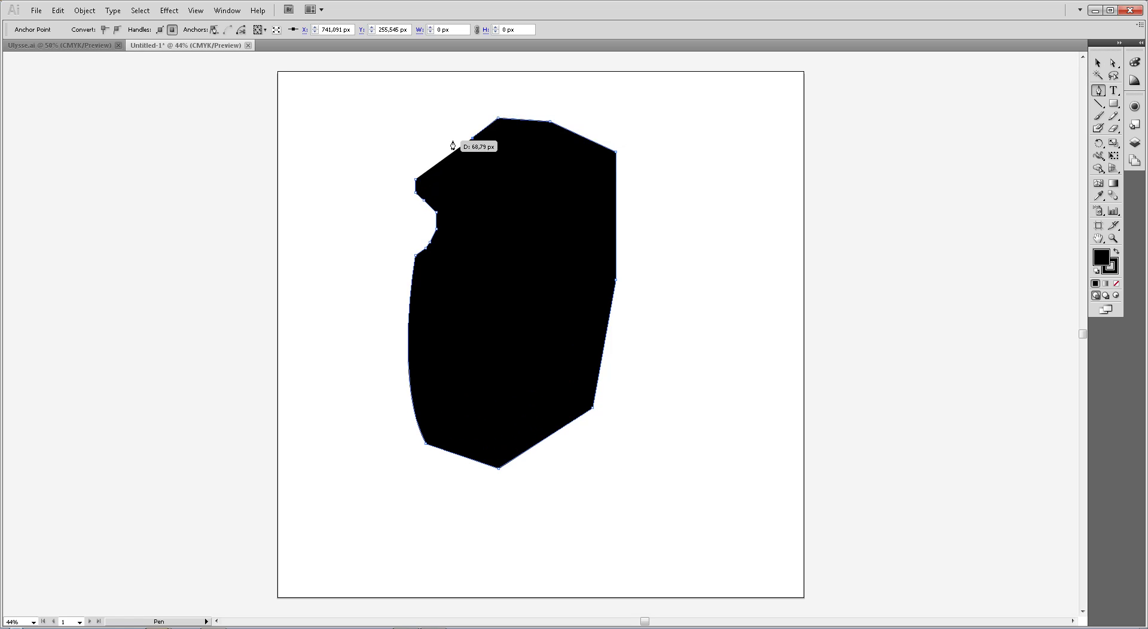
pyautogui.press('ctrl')
pyautogui.click(453, 123)
pyautogui.click(438, 128)
pyautogui.moveTo(416, 184); pyautogui.dragTo(413, 201)
pyautogui.keyDown('ctrl'); pyautogui.click(384, 227); pyautogui.keyUp('ctrl')
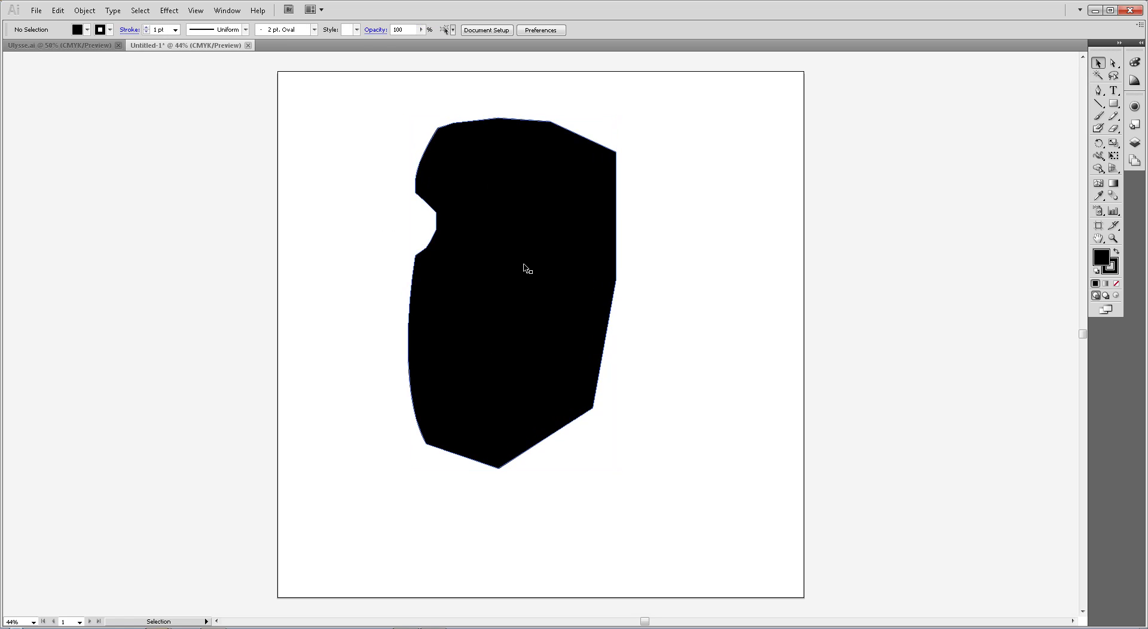
# - Fill the face shape with the light brown swatch and deselect it
pyautogui.click(562, 337)
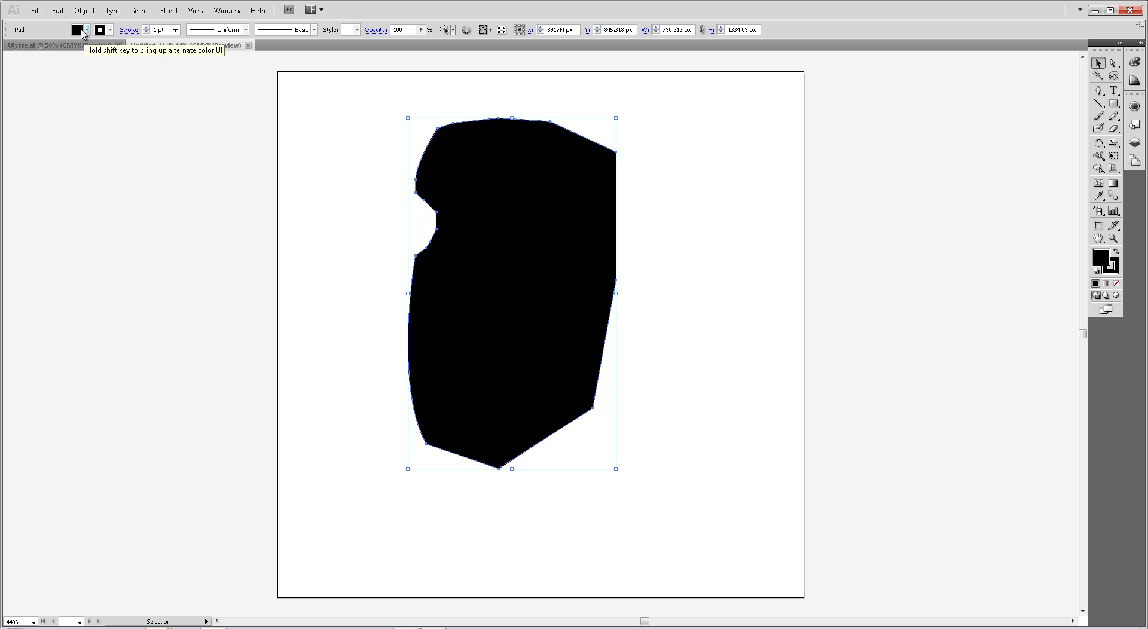
pyautogui.click(87, 30)
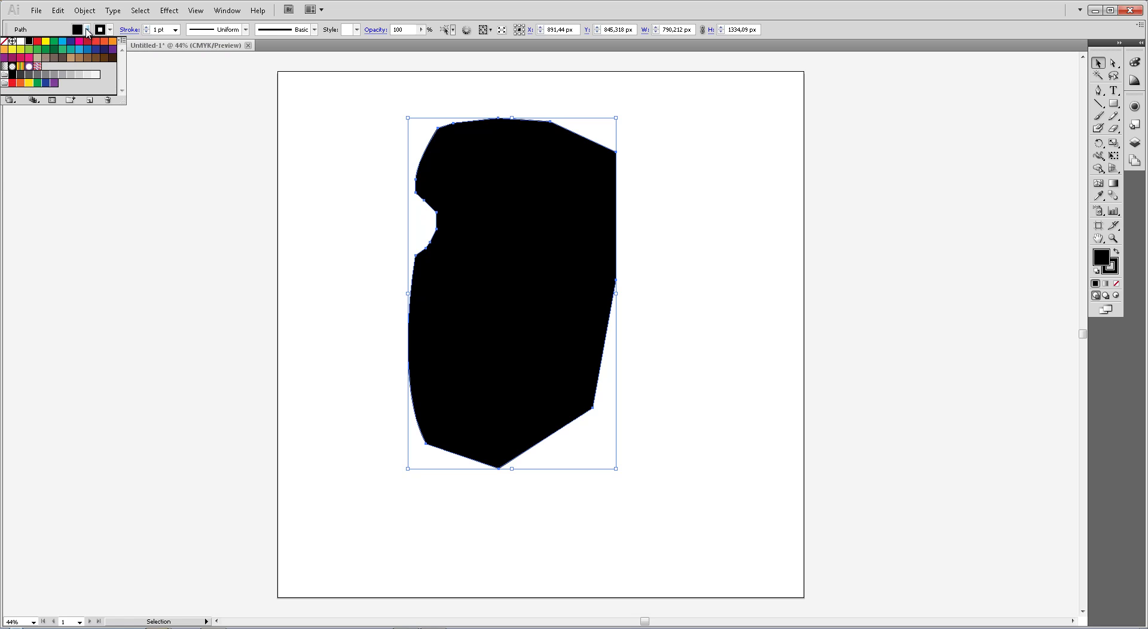
pyautogui.click(71, 58)
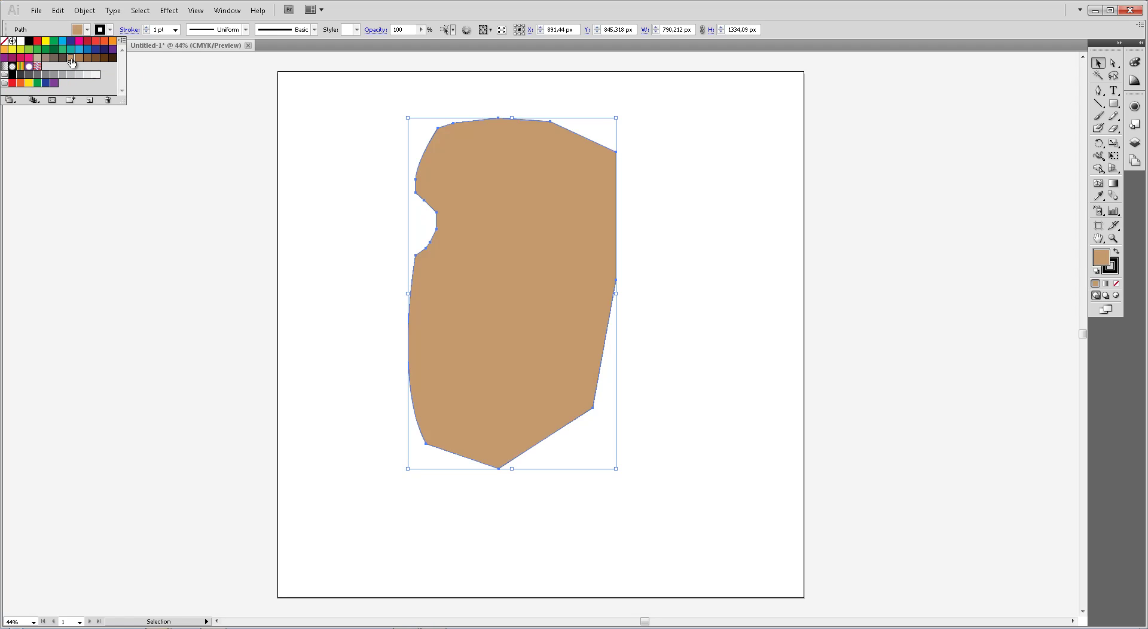
pyautogui.click(709, 252)
pyautogui.click(709, 251)
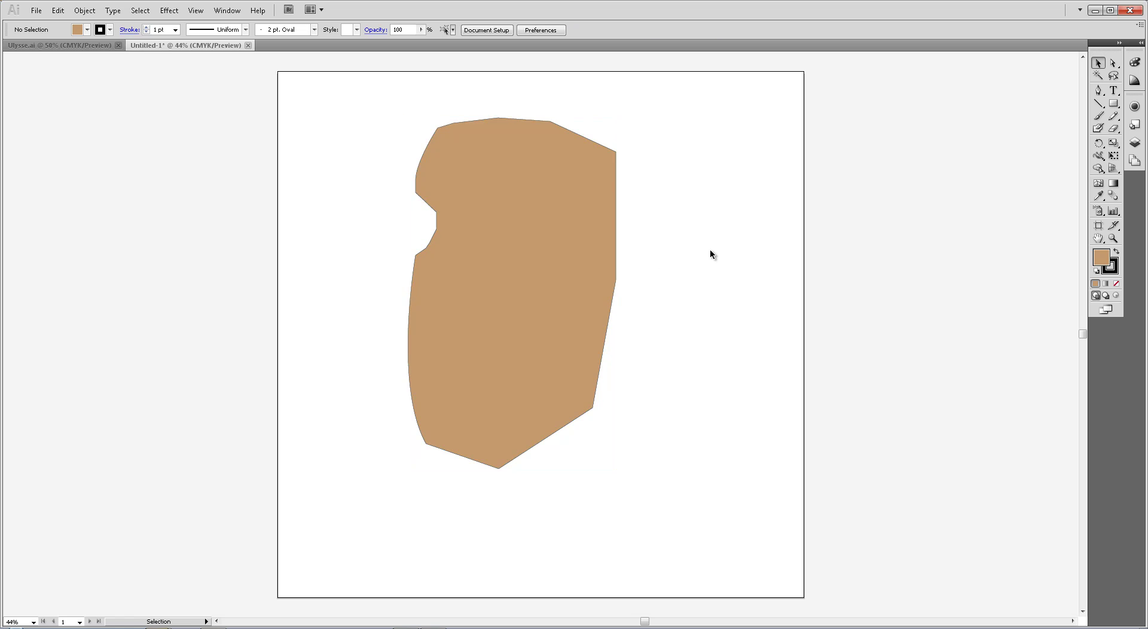
# - Change the face shape's fill to pink with cyan 14,12%, magenta 64% and yellow 24%, and deselect it
pyautogui.click(558, 263)
pyautogui.click(1135, 63)
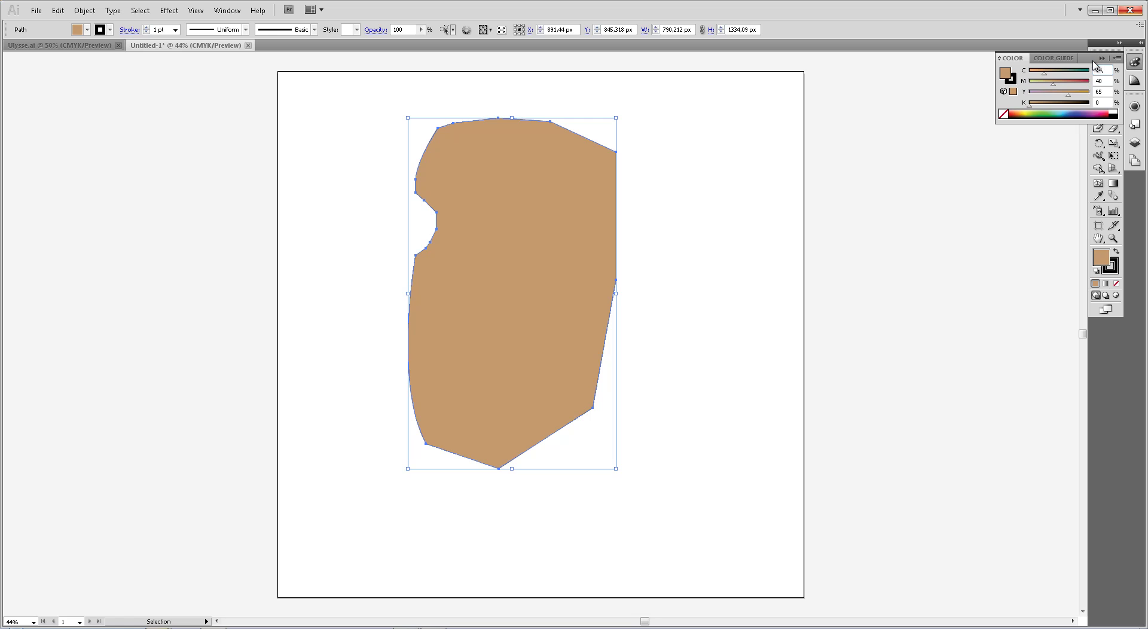
pyautogui.hotkey('shift', 'Tab')
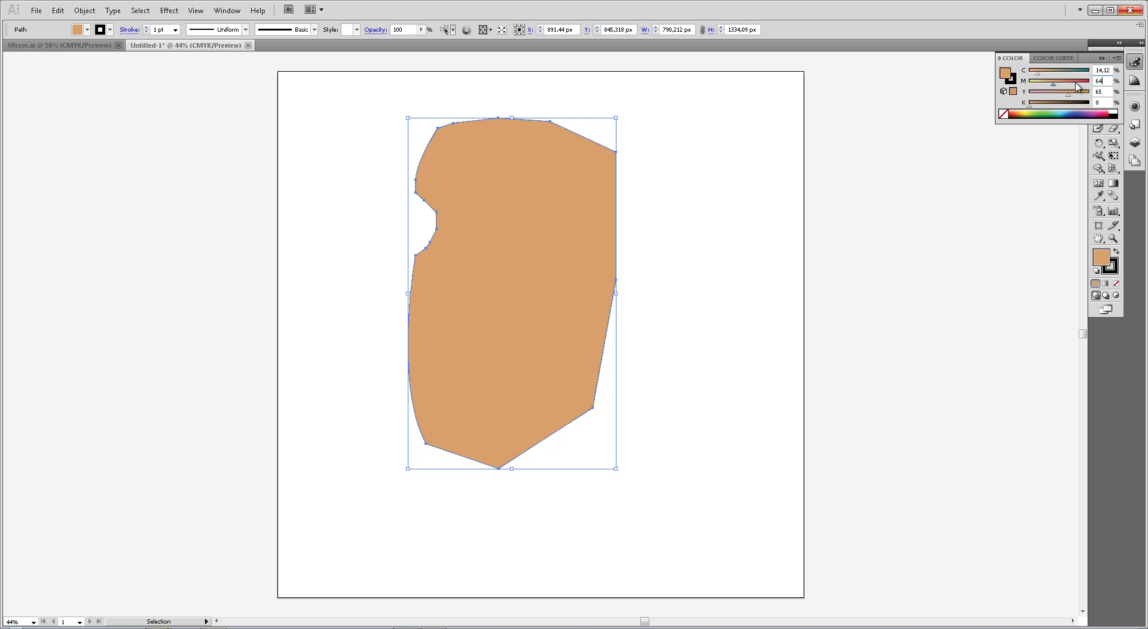
pyautogui.write('64')
pyautogui.click(1100, 92)
pyautogui.write('24')
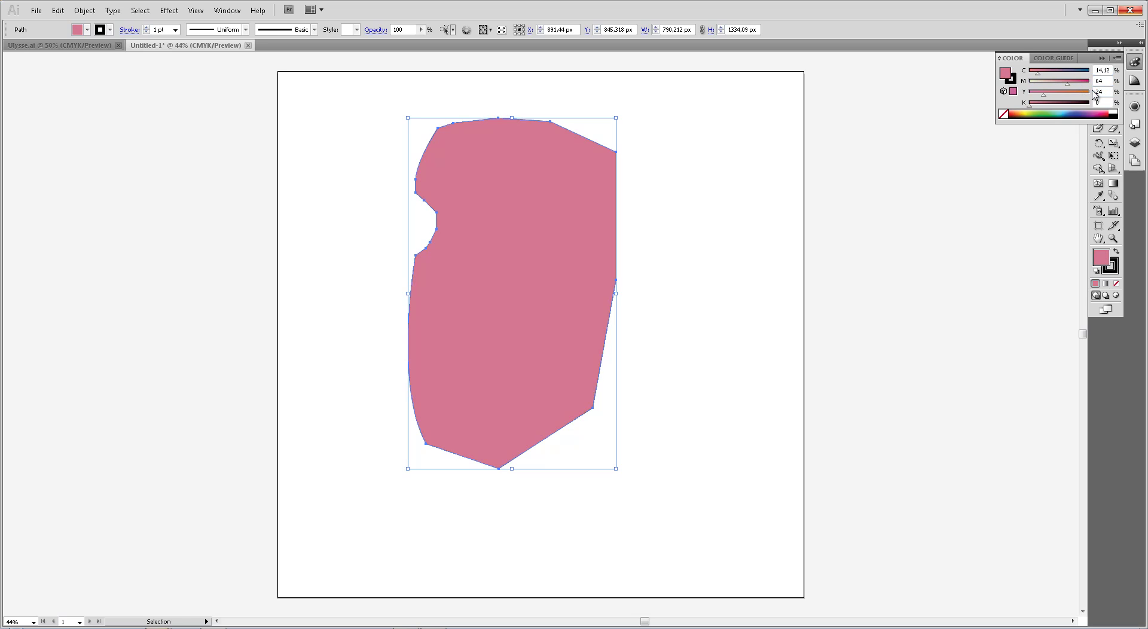
pyautogui.click(818, 217)
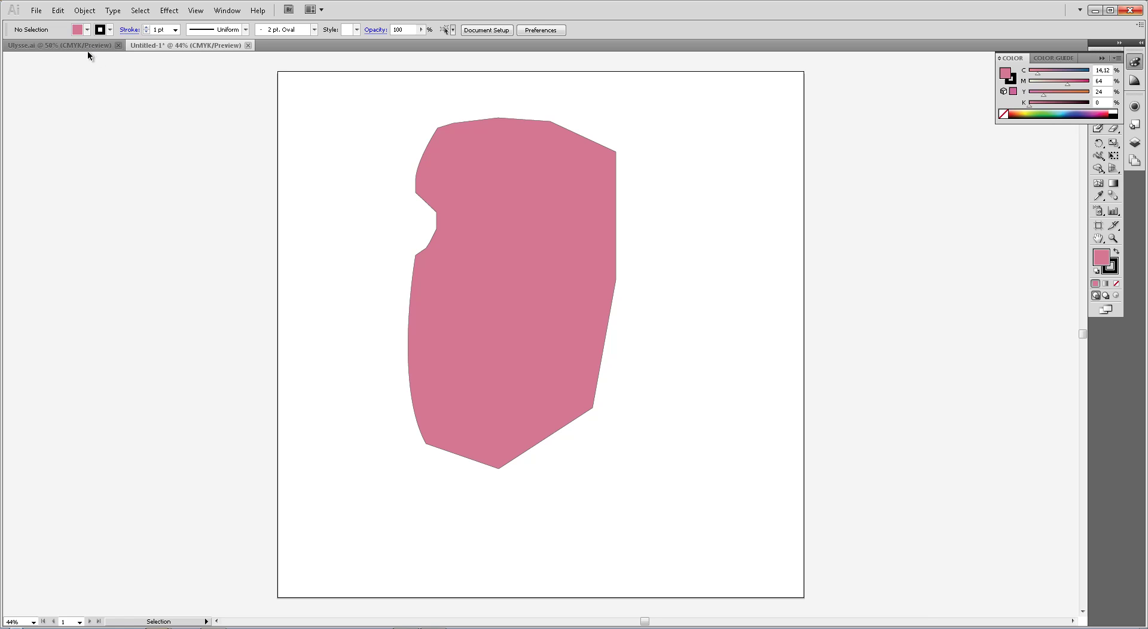
# - Check the CMYK fill of the face shape in the Ulysse.ai document and return to the untitled drawing
pyautogui.click(87, 50)
pyautogui.click(529, 378)
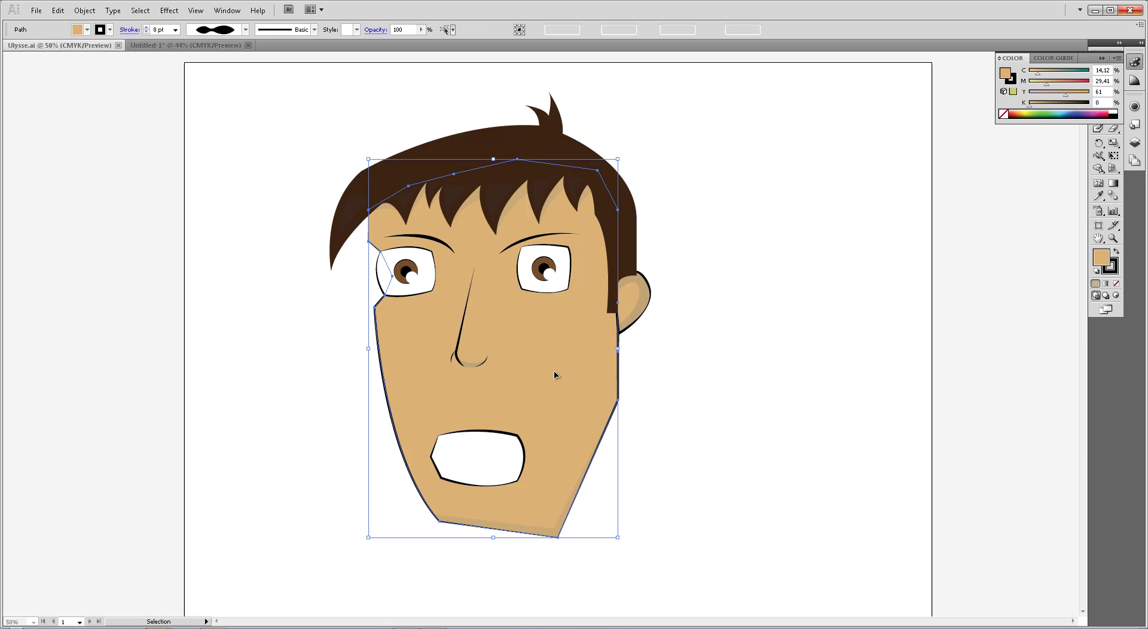
pyautogui.click(207, 45)
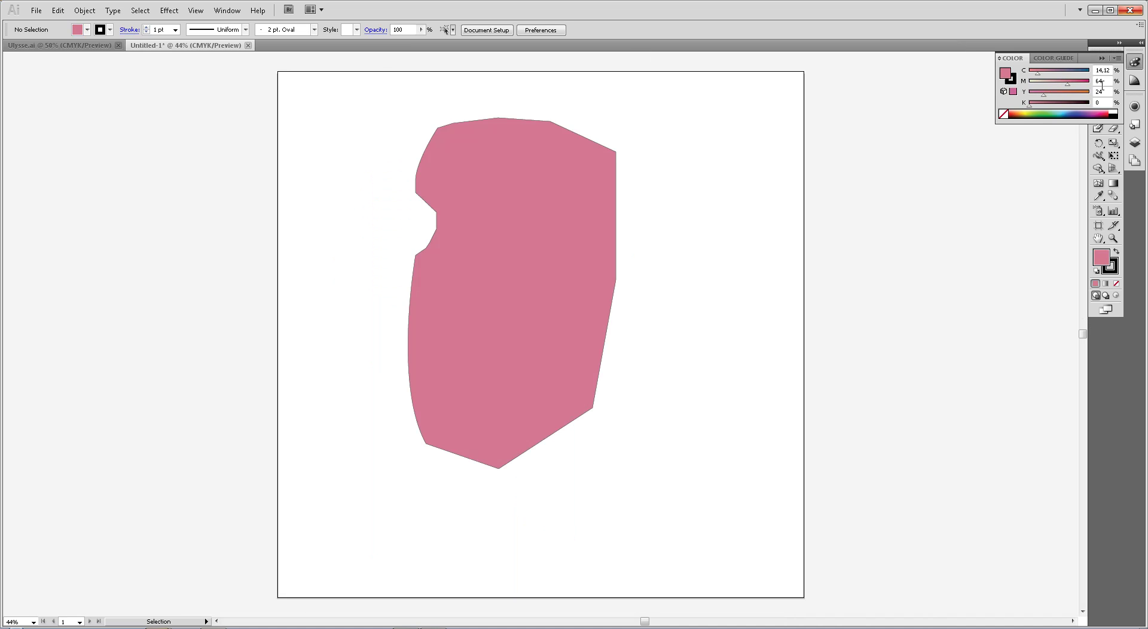
# - Change the face shape's fill to magenta 29% and yellow 61%, and deselect it
pyautogui.press('Tab')
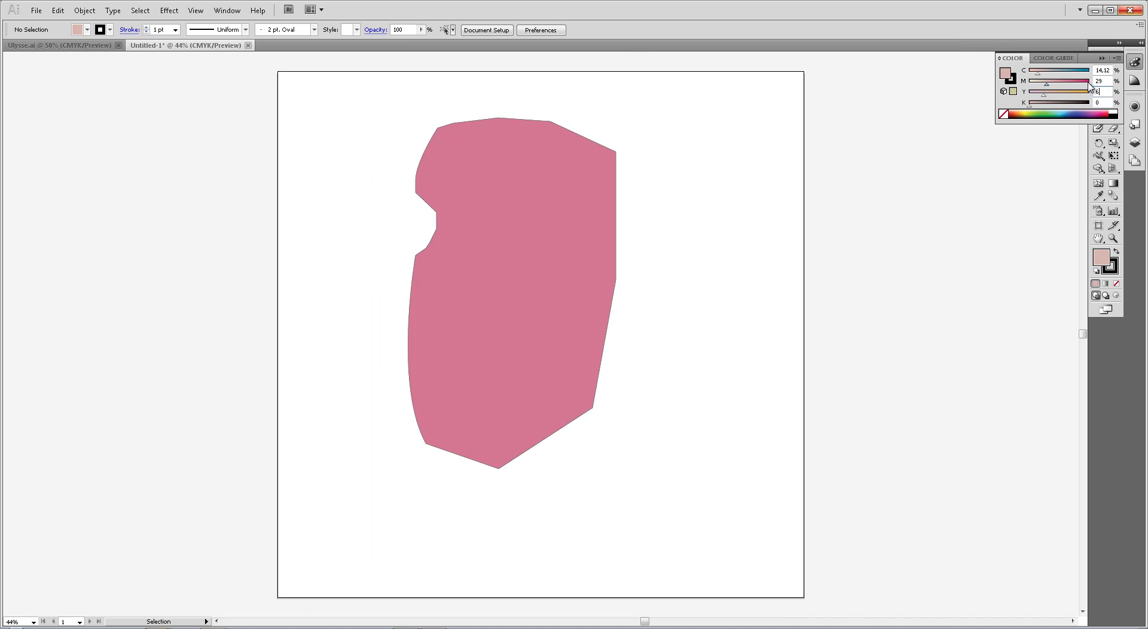
pyautogui.click(597, 251)
pyautogui.write('29')
pyautogui.press('Tab')
pyautogui.write('61')
pyautogui.press('Tab')
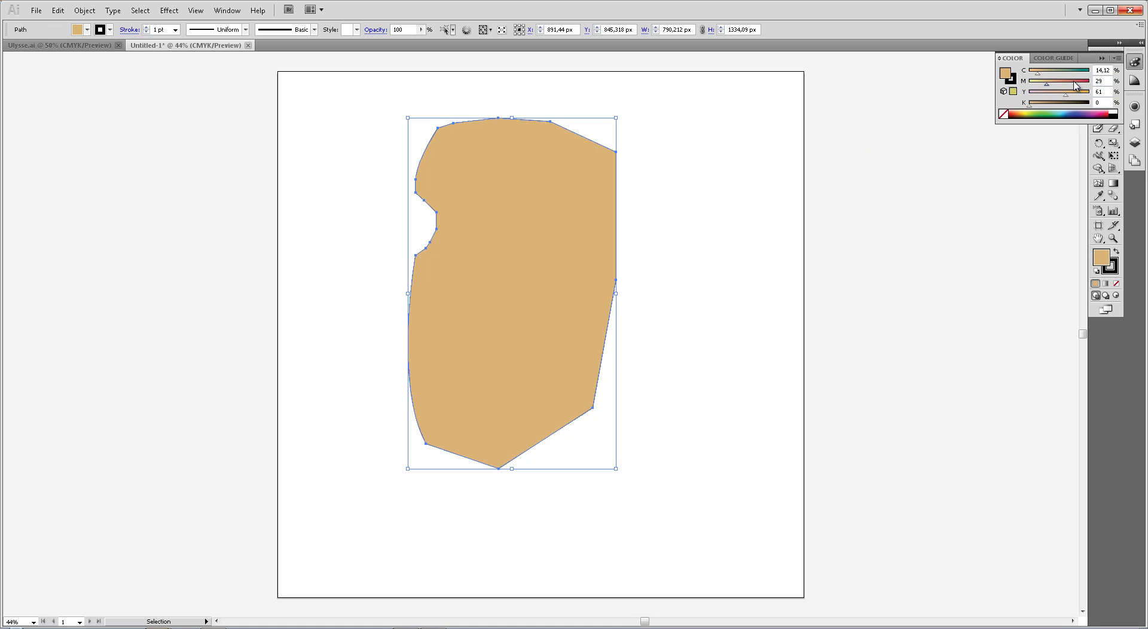
pyautogui.click(651, 255)
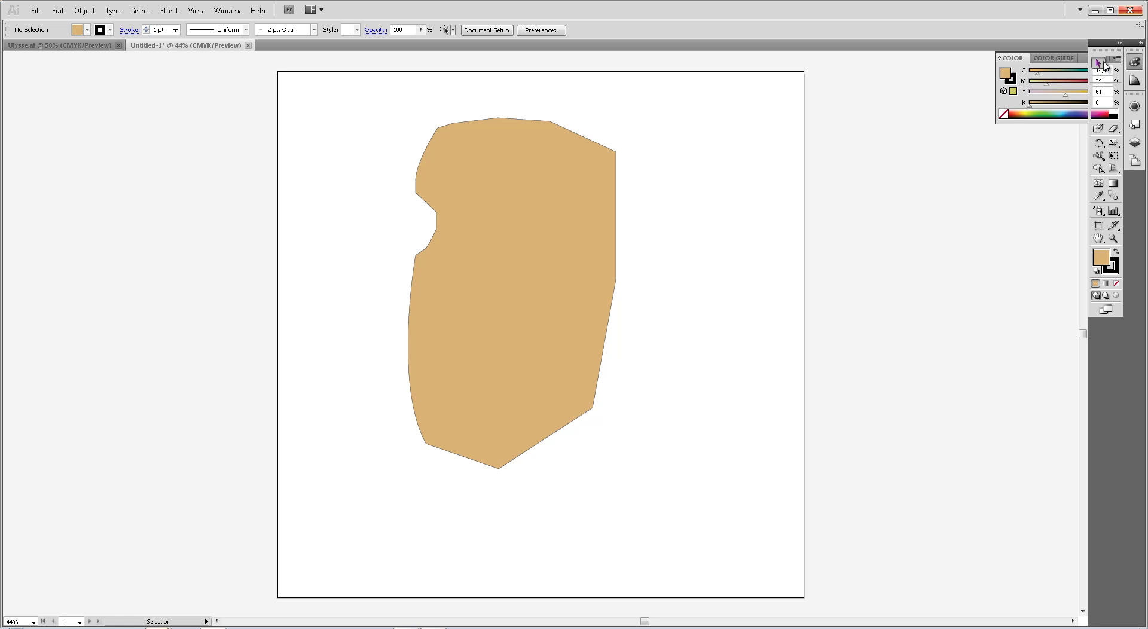
pyautogui.click(731, 325)
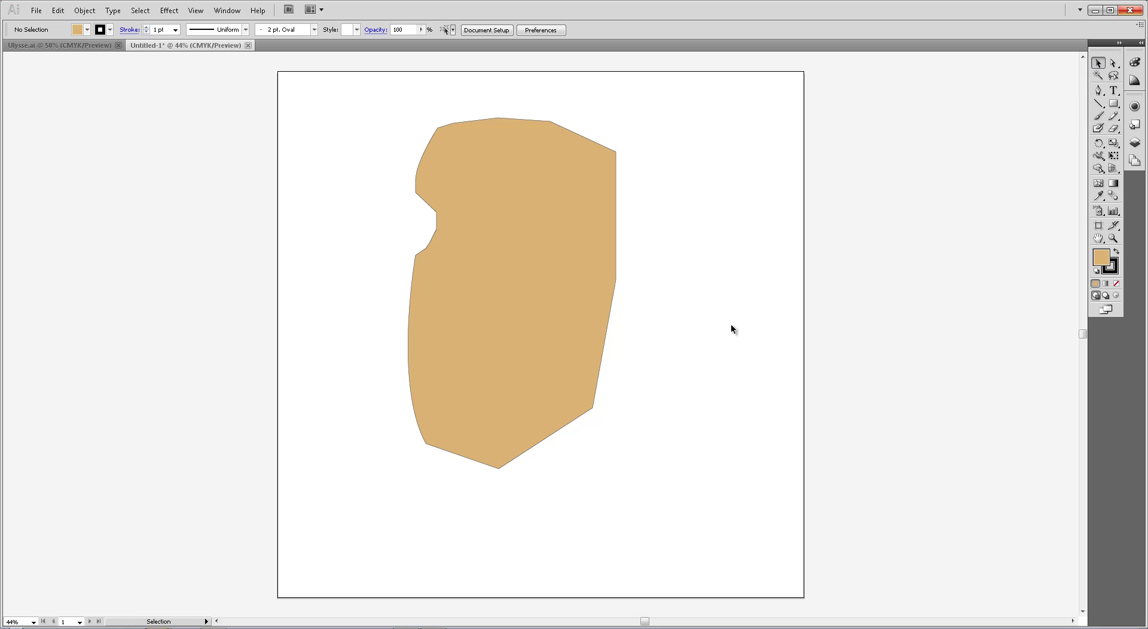
pyautogui.click(579, 288)
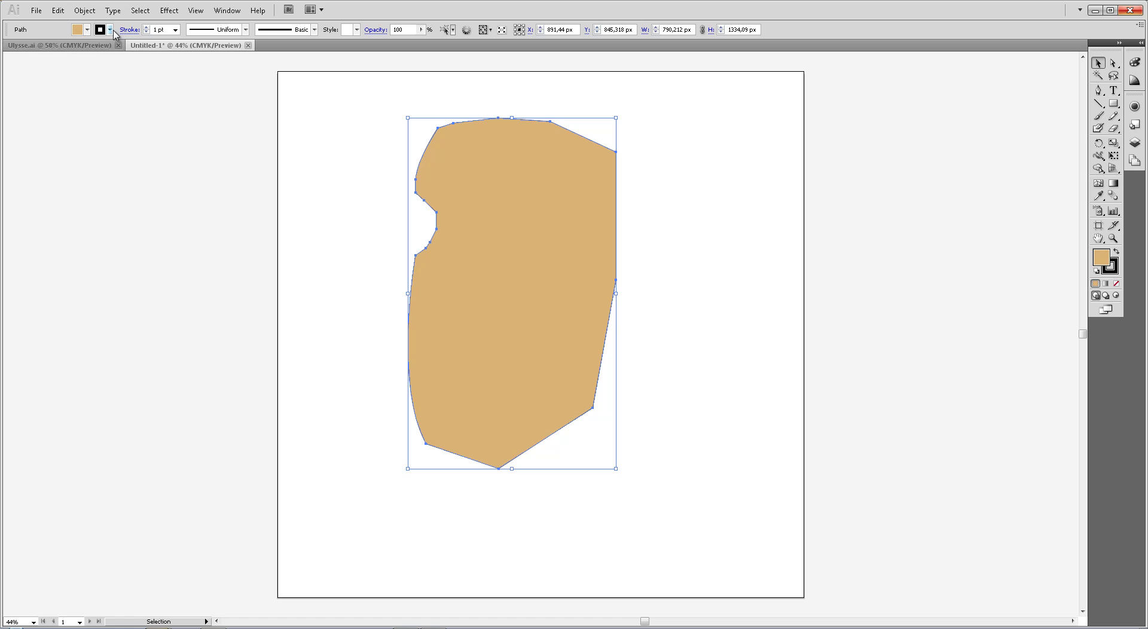
pyautogui.click(646, 245)
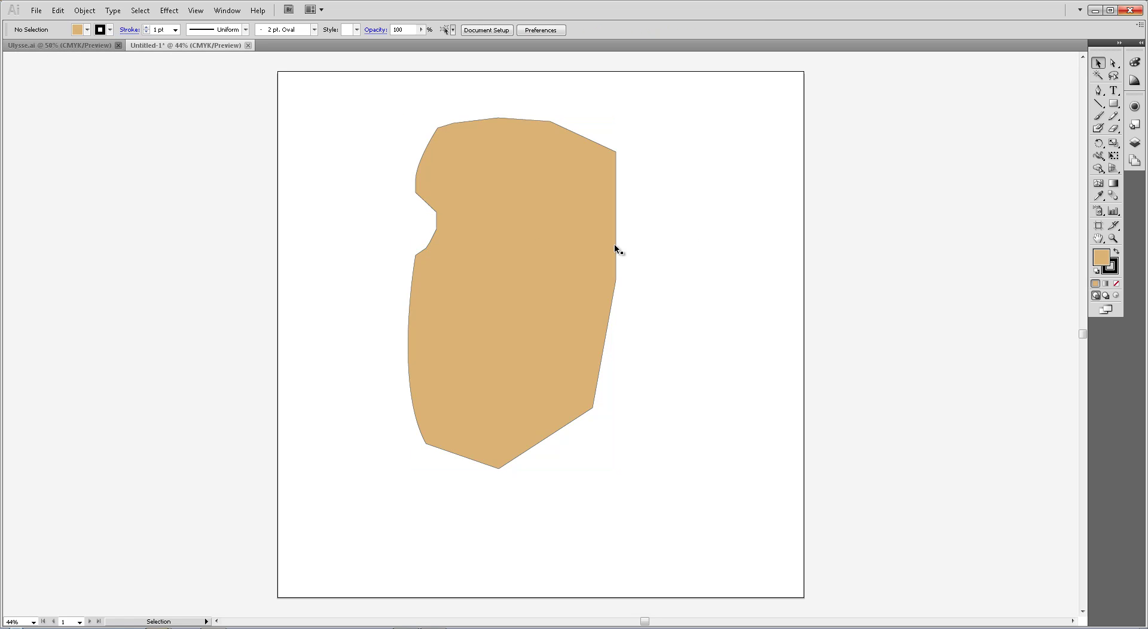
pyautogui.click(500, 221)
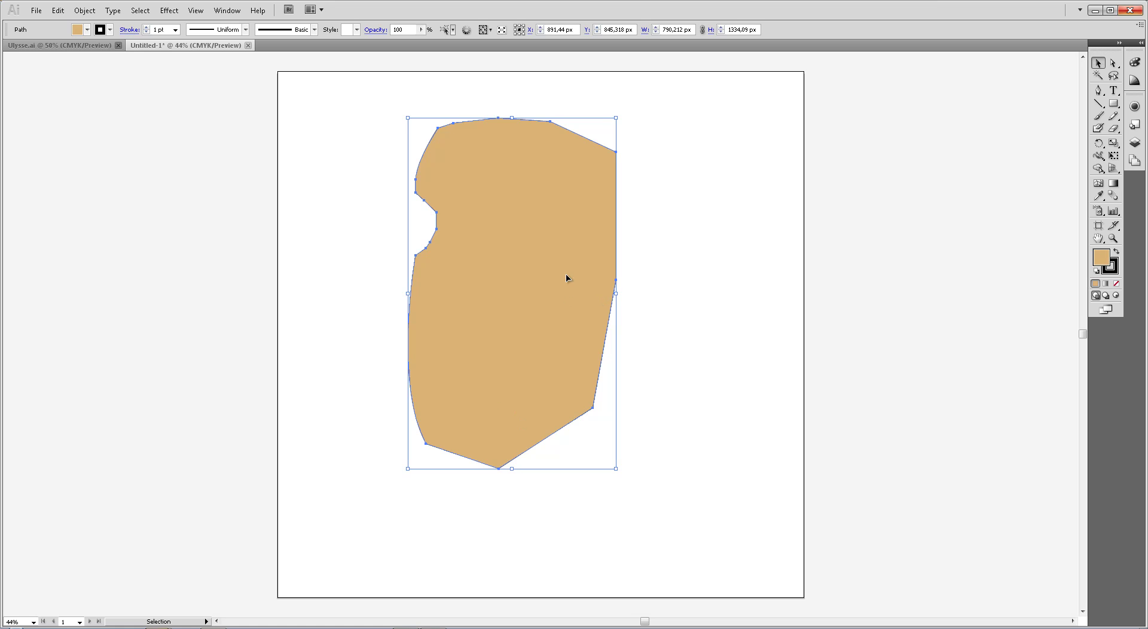
pyautogui.click(175, 30)
pyautogui.click(176, 30)
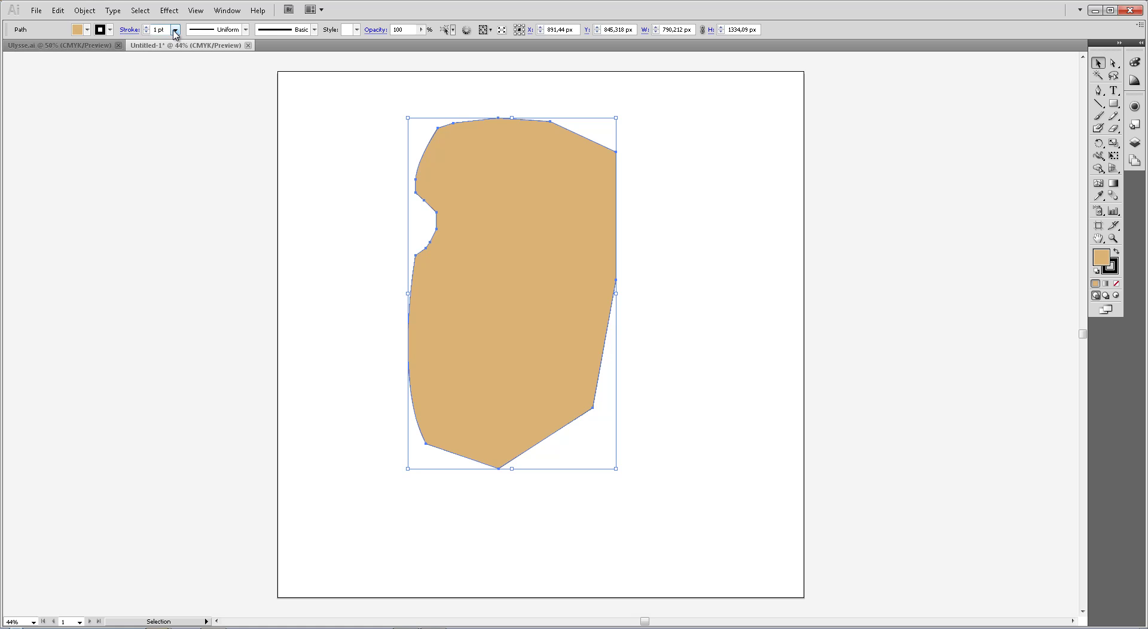
pyautogui.click(110, 30)
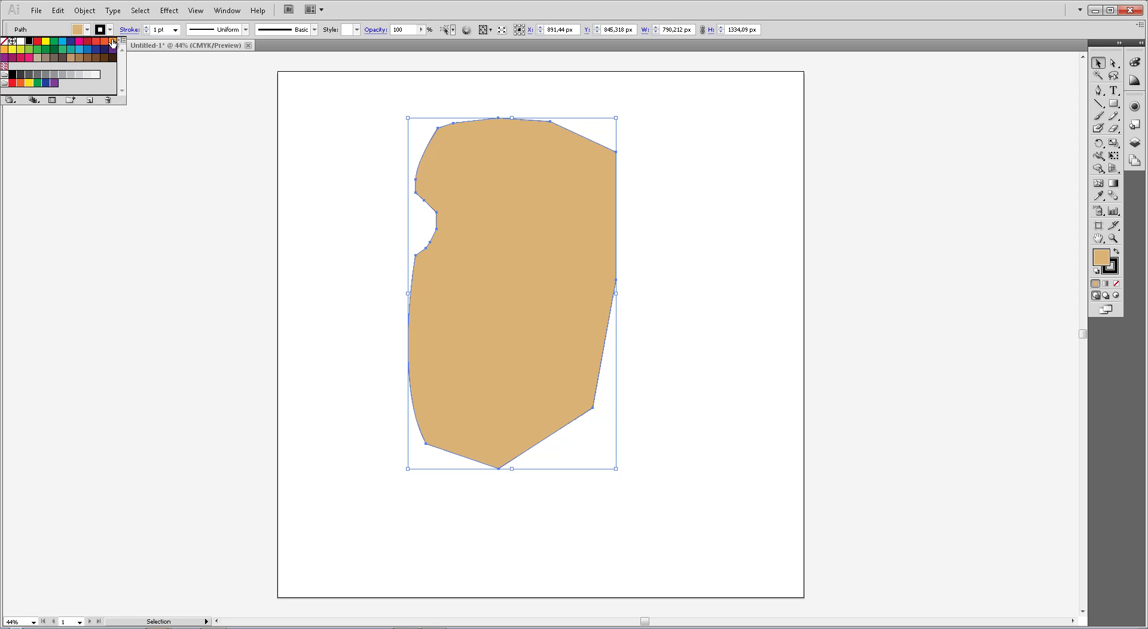
pyautogui.click(724, 223)
pyautogui.click(810, 238)
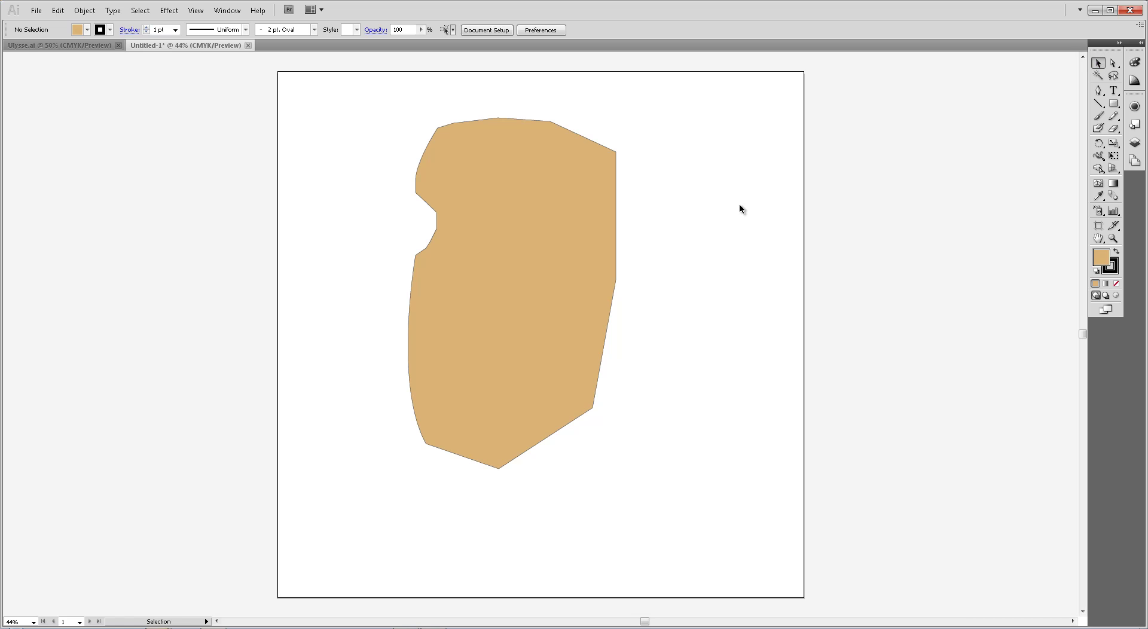
# - Set the stroke weight of the face shape's outline to 8 pt and deselect the shape
pyautogui.click(479, 237)
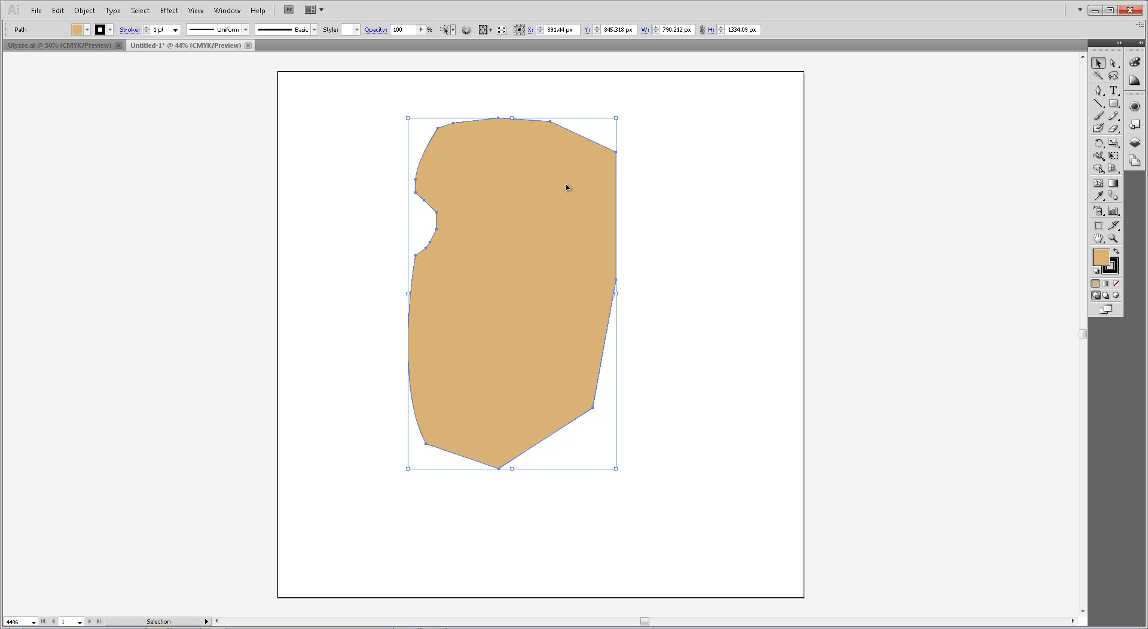
pyautogui.click(110, 29)
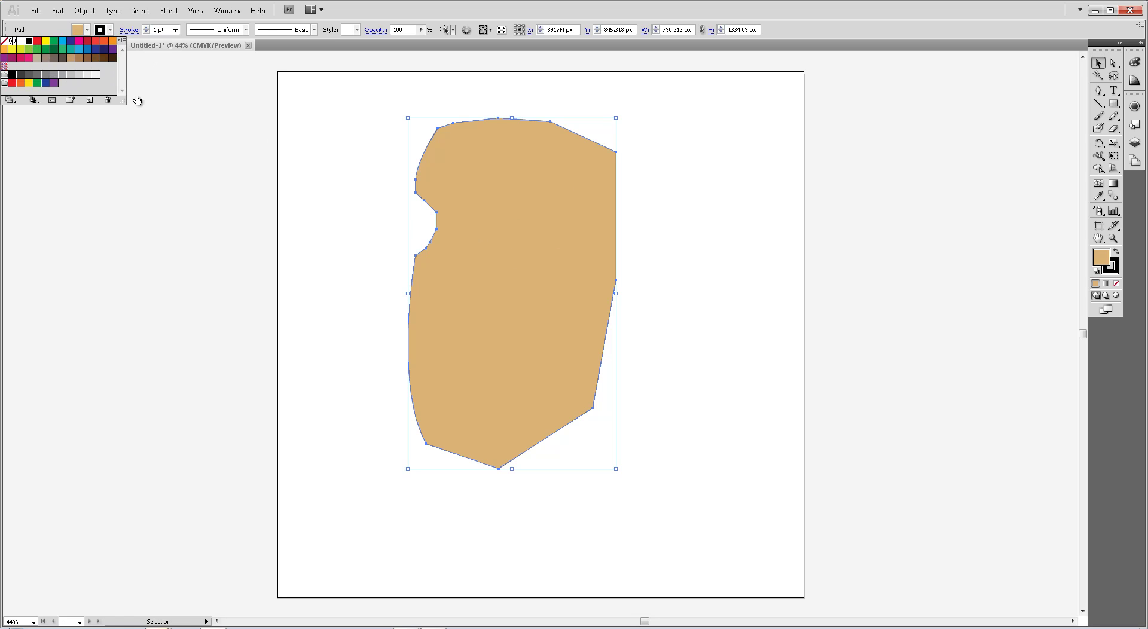
pyautogui.click(176, 30)
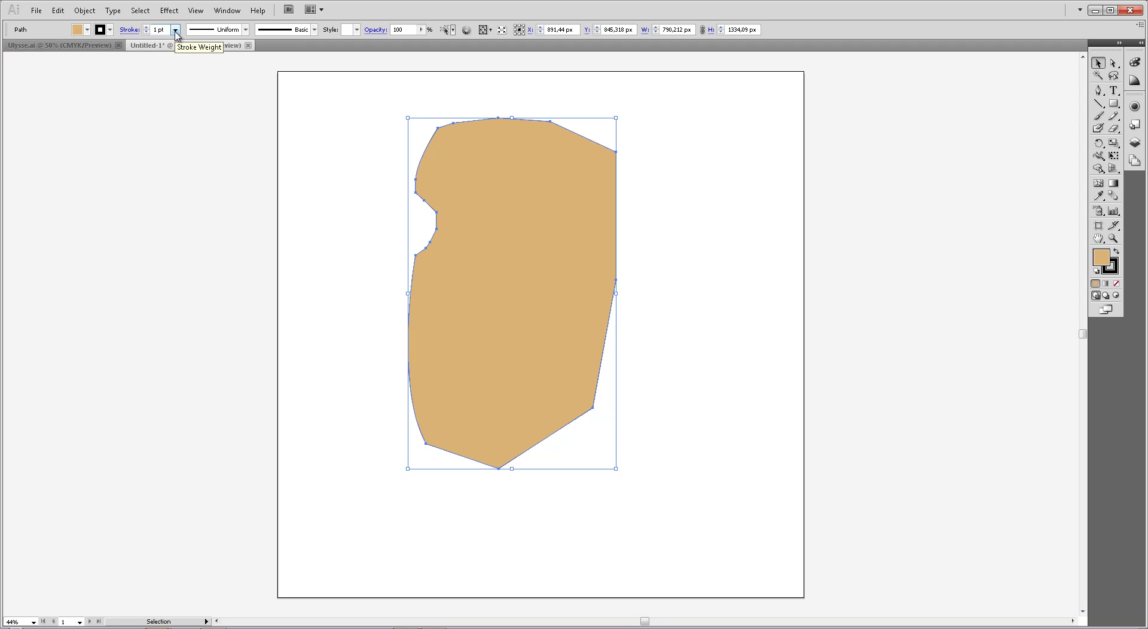
pyautogui.click(176, 30)
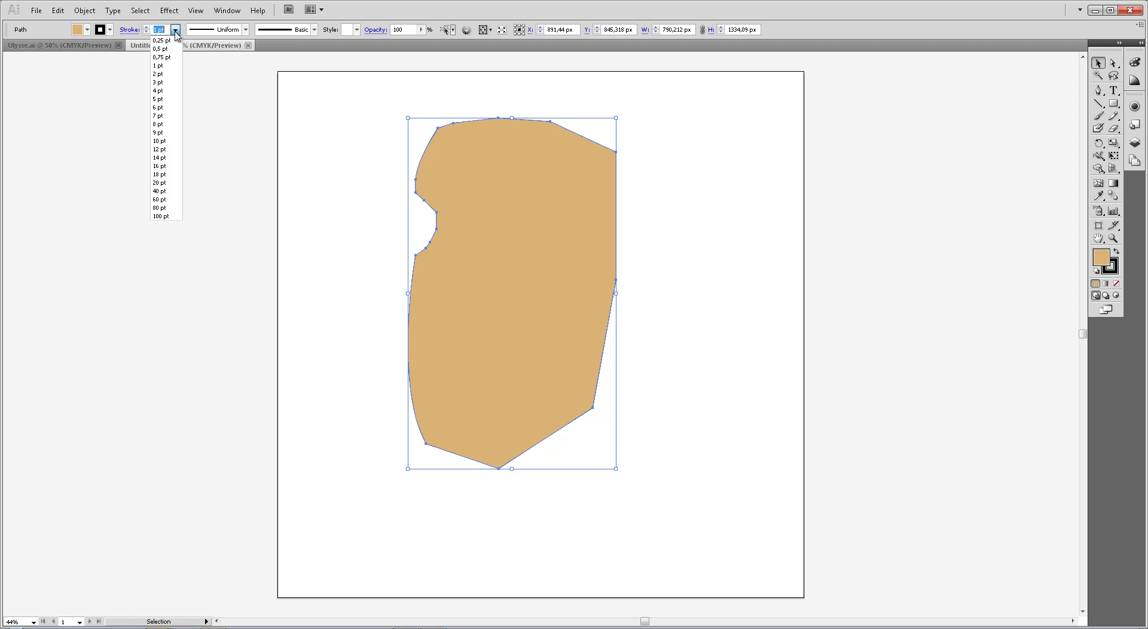
pyautogui.click(160, 124)
pyautogui.click(285, 171)
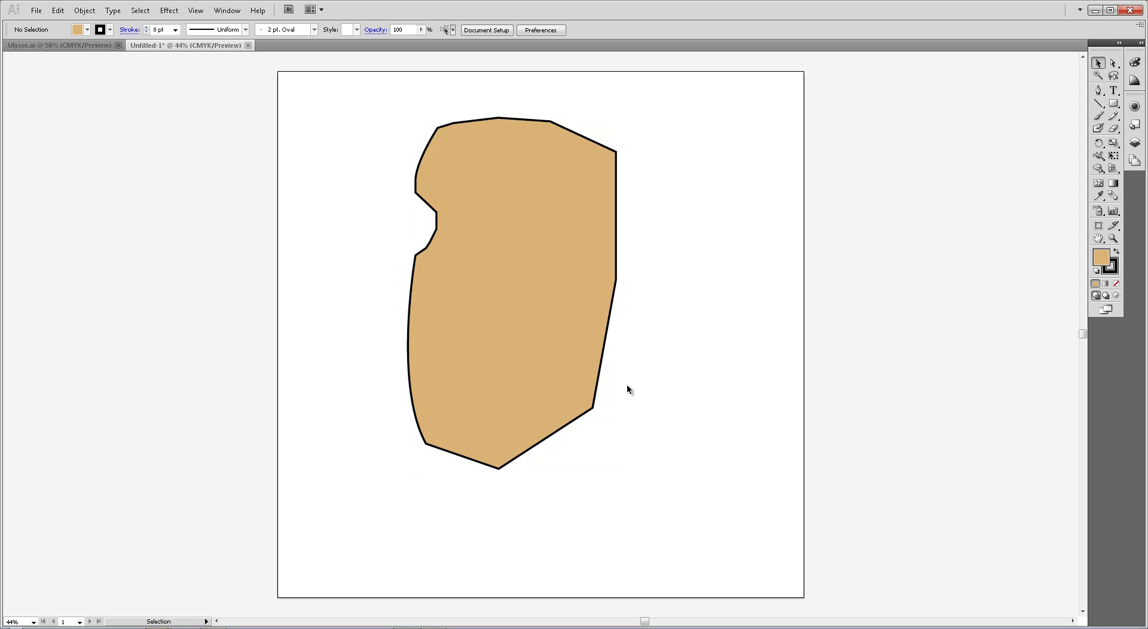
# - Apply the width profile with one wide middle and tapered ends to the face outline, and deselect it
pyautogui.click(551, 370)
pyautogui.click(234, 34)
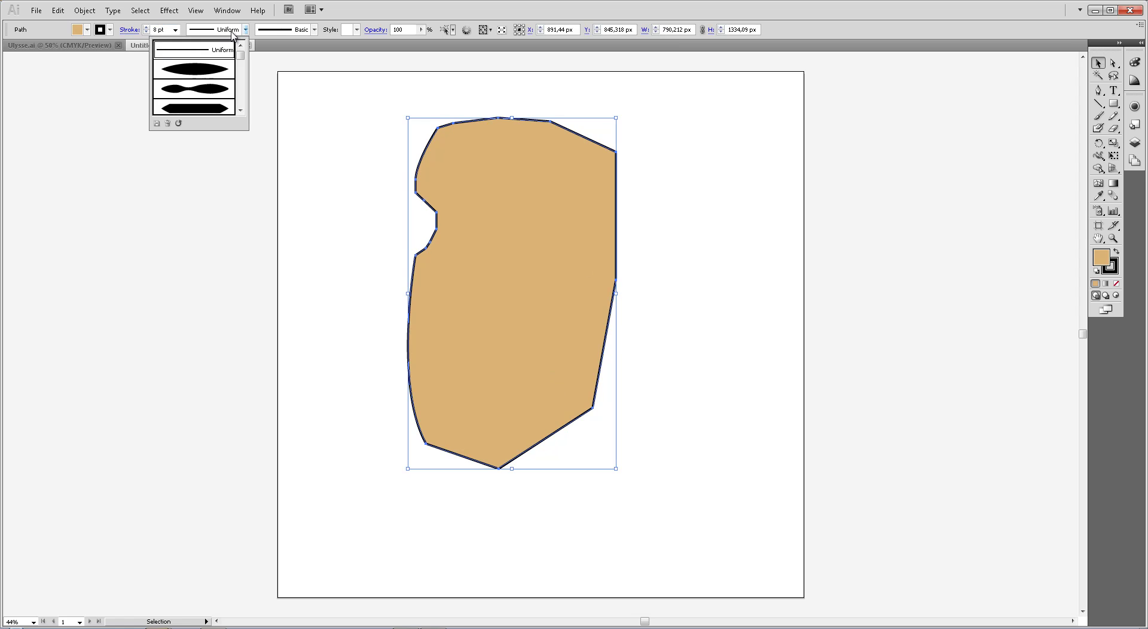
pyautogui.click(219, 31)
pyautogui.click(218, 31)
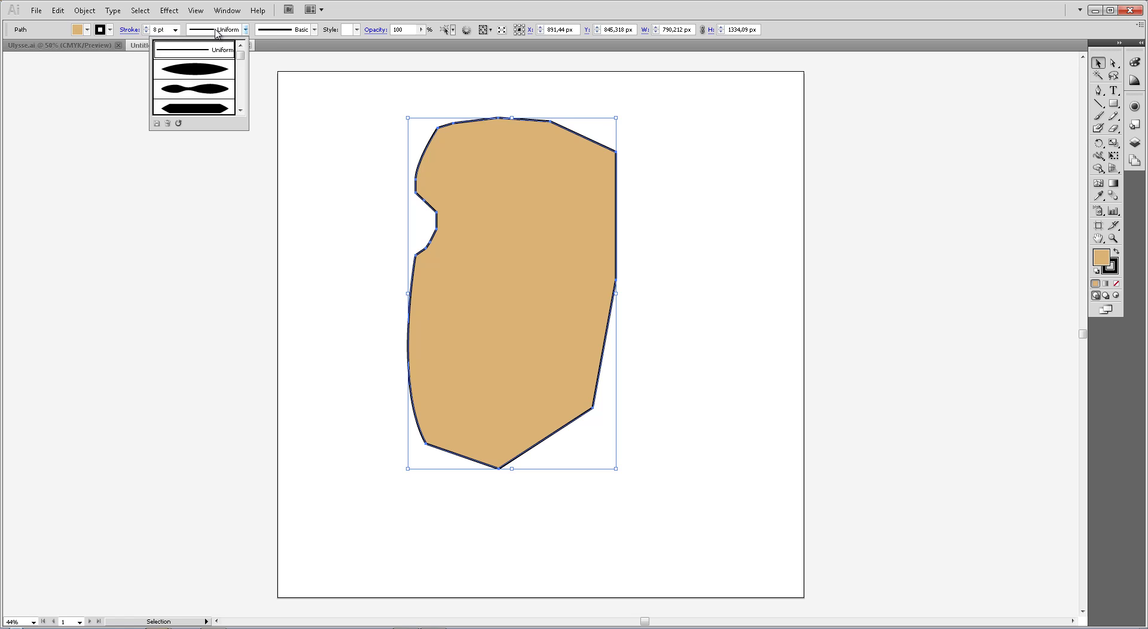
pyautogui.click(214, 70)
pyautogui.click(310, 98)
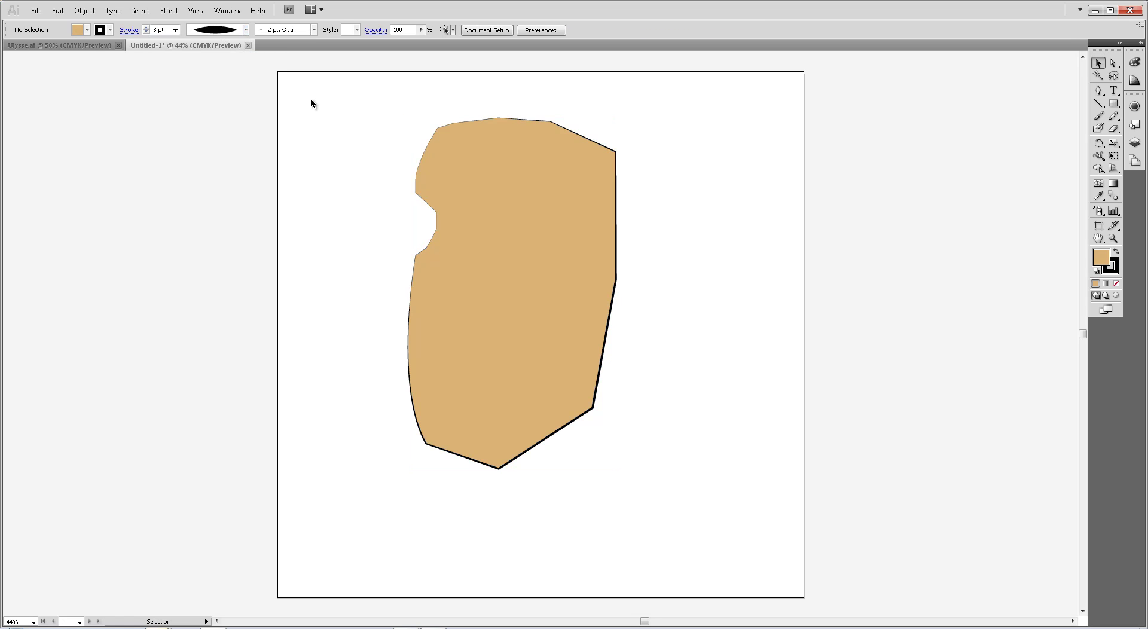
# - Apply the width profile with two bulges and a narrow middle to the face outline, and deselect it
pyautogui.click(497, 228)
pyautogui.click(302, 123)
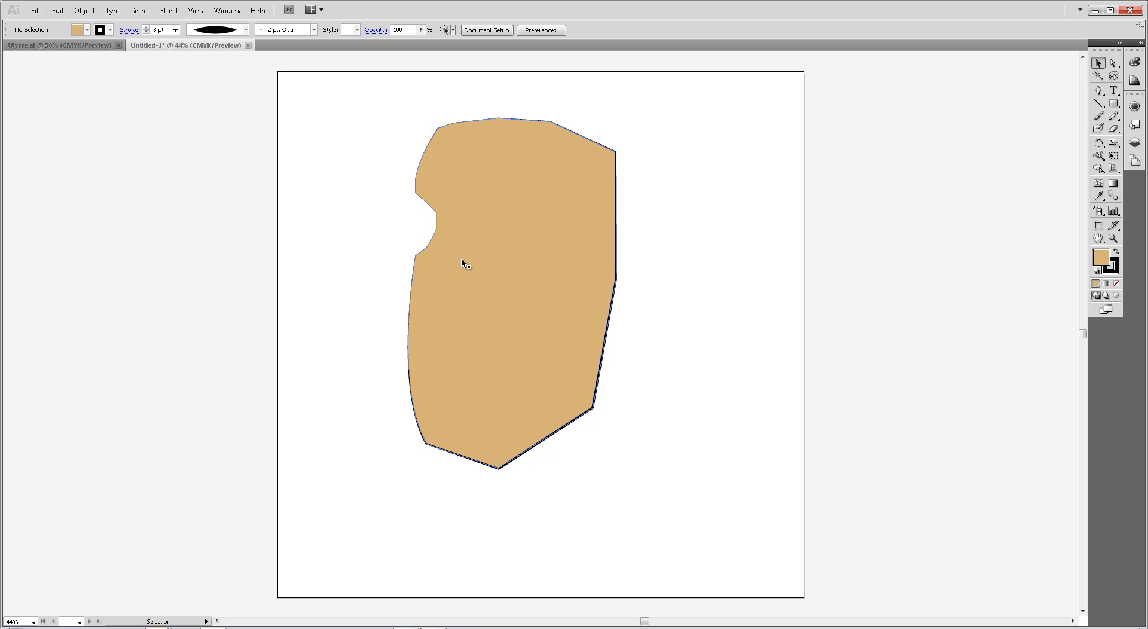
pyautogui.click(229, 33)
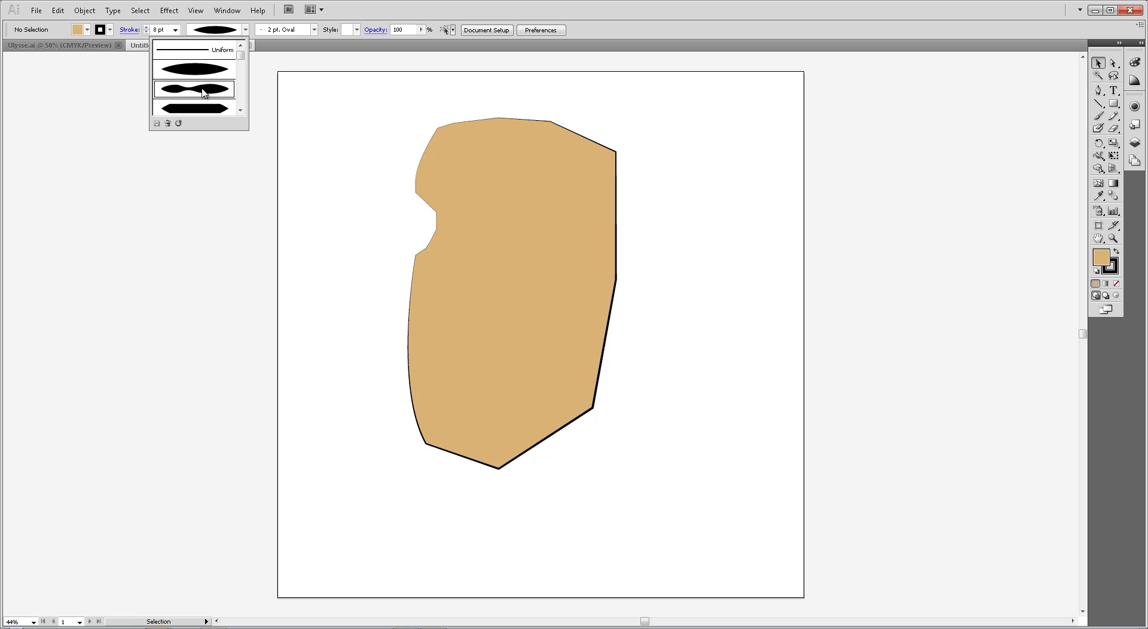
pyautogui.click(204, 90)
pyautogui.click(461, 208)
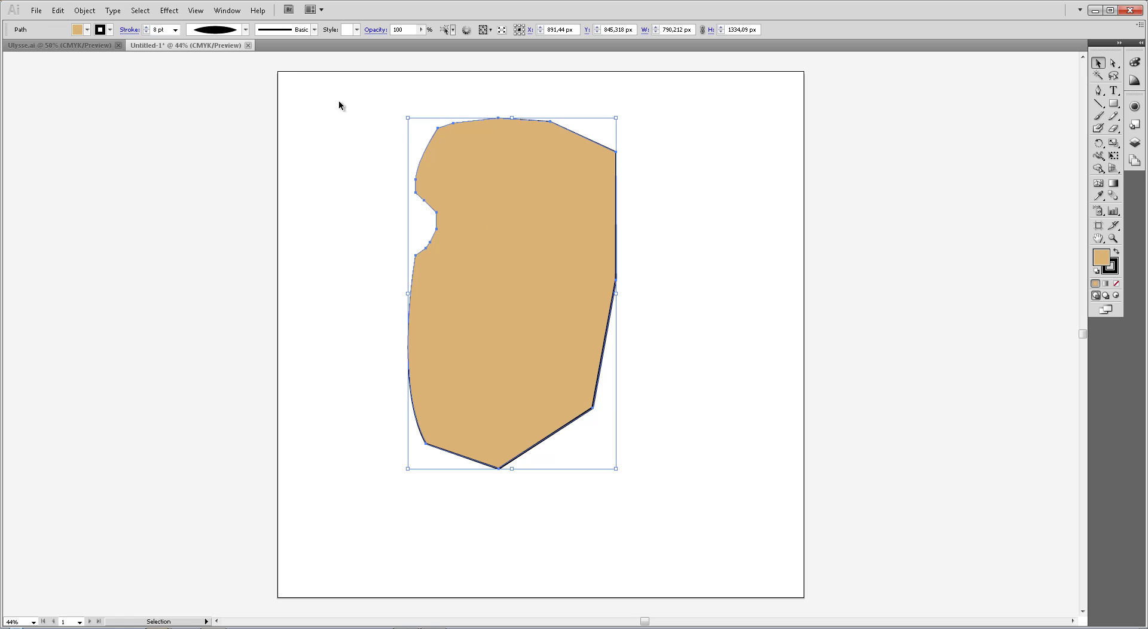
pyautogui.click(246, 30)
pyautogui.click(209, 78)
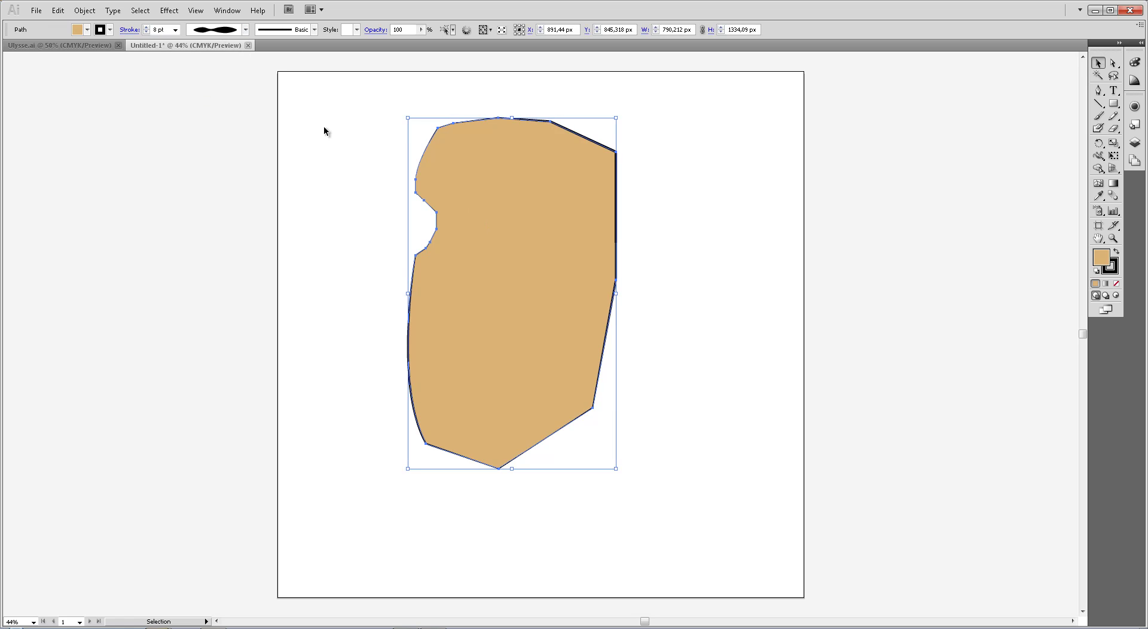
pyautogui.click(325, 126)
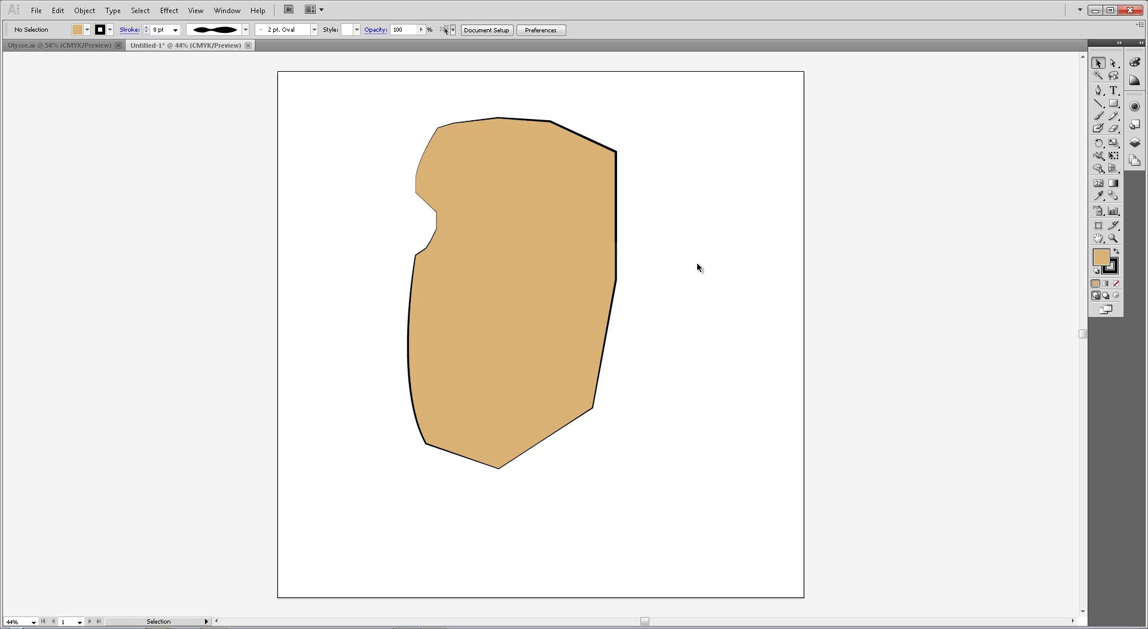
# - Examine the contents of Layer 1 in the layer list to see how the face path is stored
pyautogui.click(1135, 143)
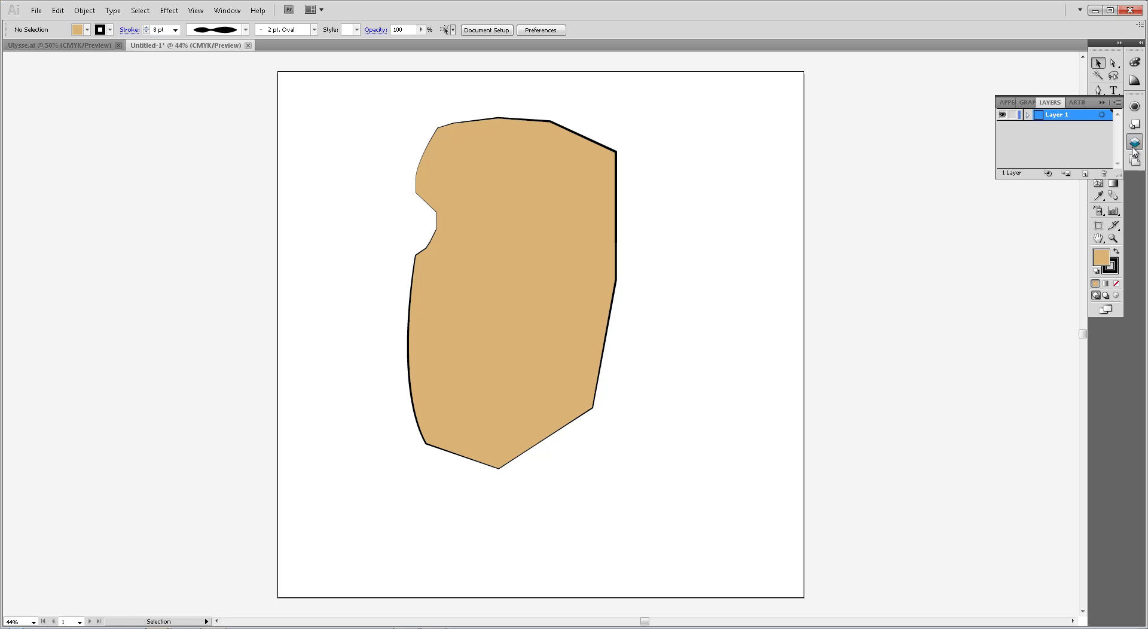
pyautogui.click(1028, 115)
pyautogui.click(1028, 115)
pyautogui.click(1027, 120)
pyautogui.click(1067, 128)
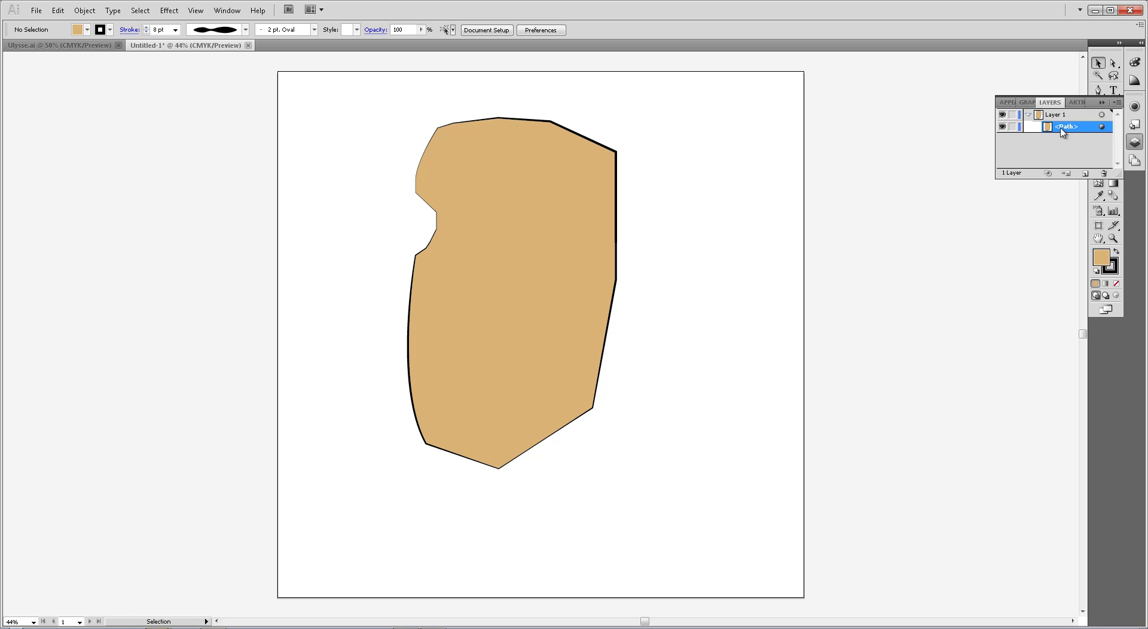
pyautogui.click(1028, 116)
pyautogui.click(1028, 116)
pyautogui.click(1055, 128)
pyautogui.click(1029, 116)
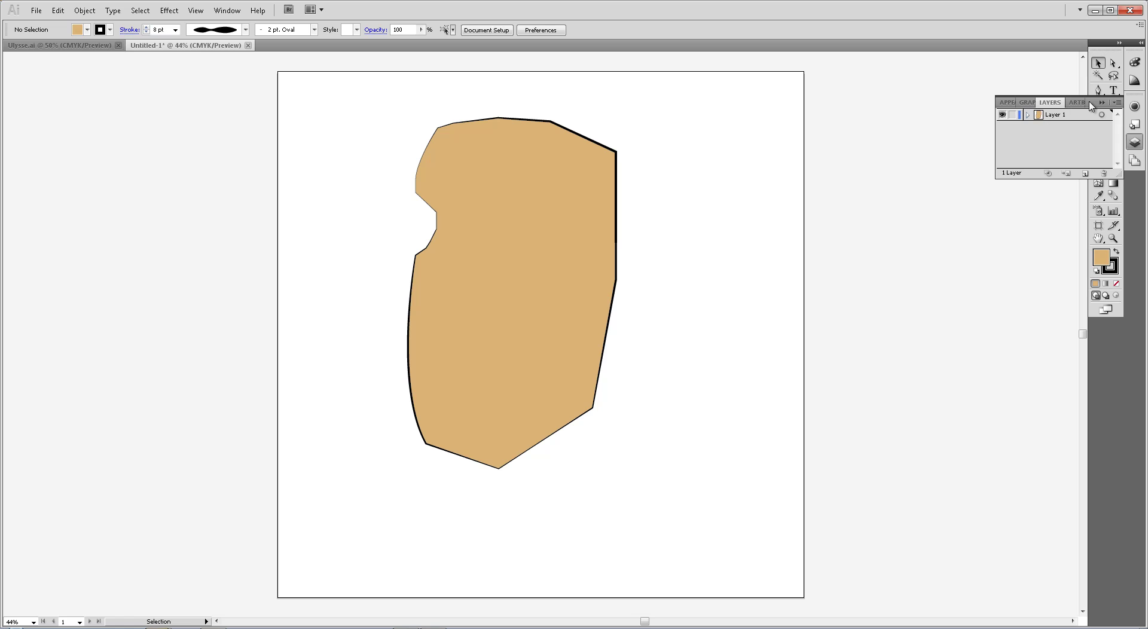
pyautogui.click(1099, 105)
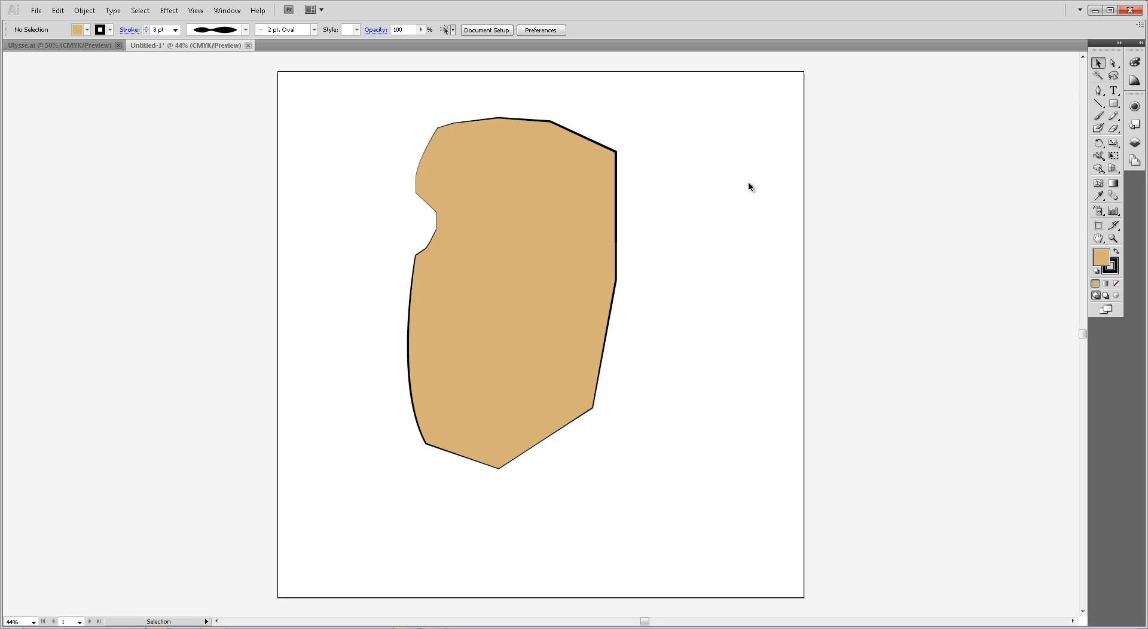
# - Draw a closed four-point eye shape with curved sides, about 180 x 206 px, over the notch on the face's left side with the Pen tool, and select it
pyautogui.press('p')
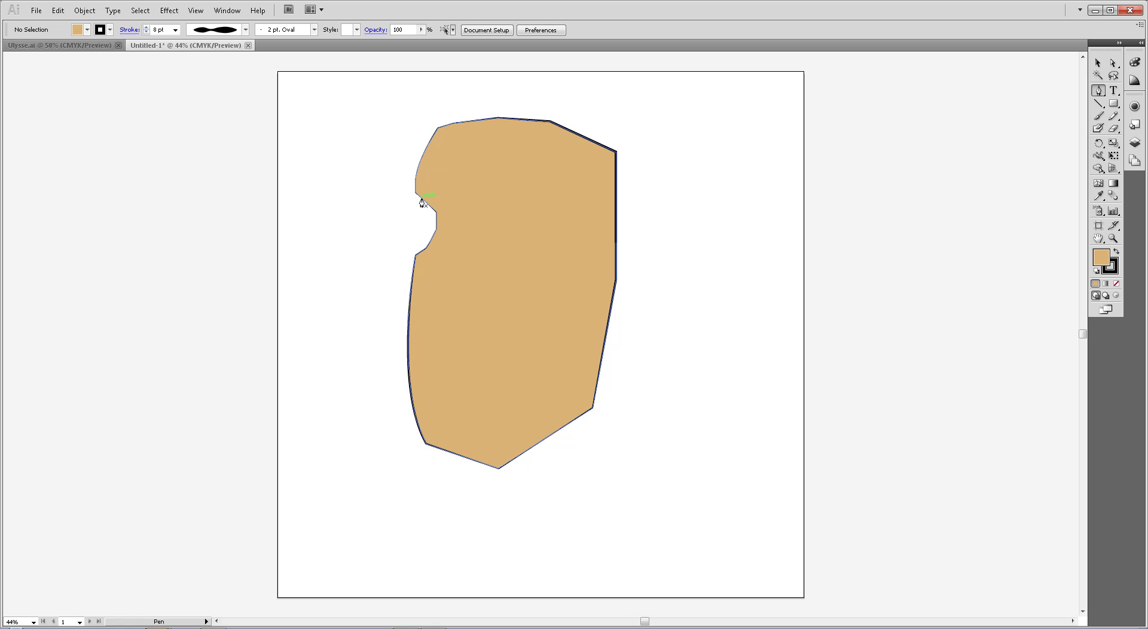
pyautogui.click(421, 199)
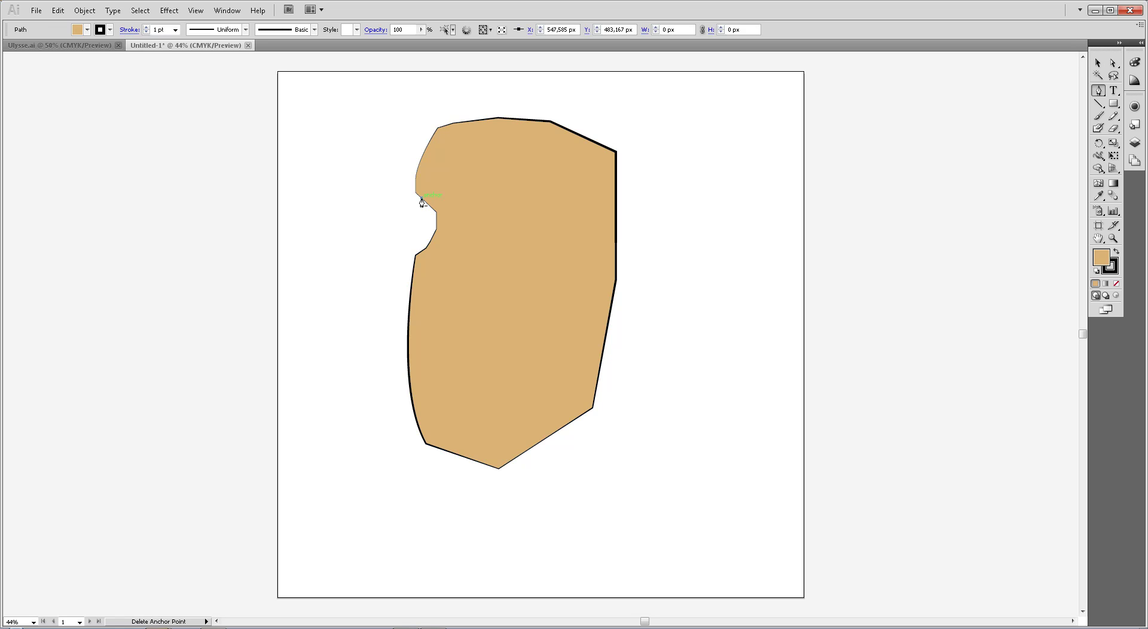
pyautogui.moveTo(426, 246); pyautogui.dragTo(440, 274)
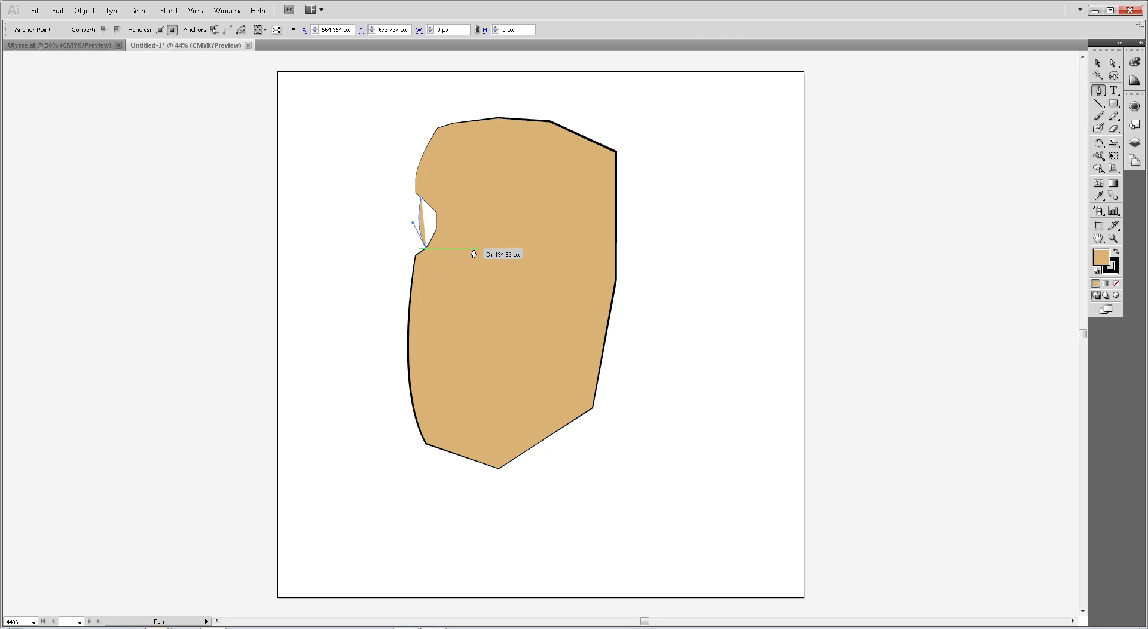
pyautogui.moveTo(463, 249); pyautogui.dragTo(477, 245)
pyautogui.click(462, 250)
pyautogui.moveTo(461, 198); pyautogui.dragTo(412, 206)
pyautogui.click(461, 203)
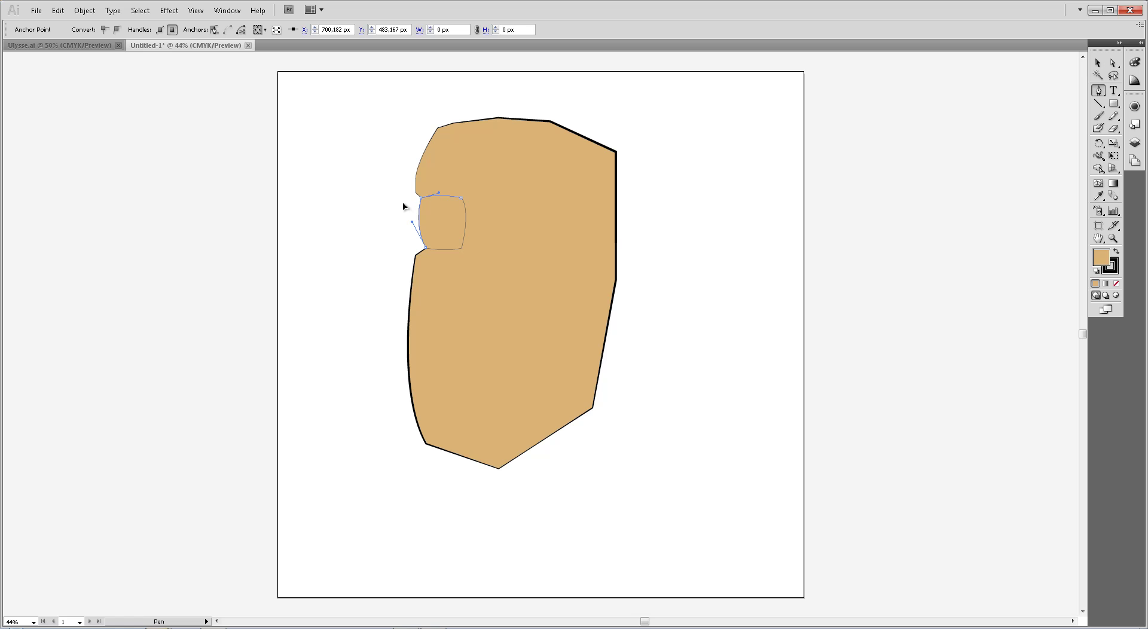
pyautogui.press('v')
pyautogui.click(746, 232)
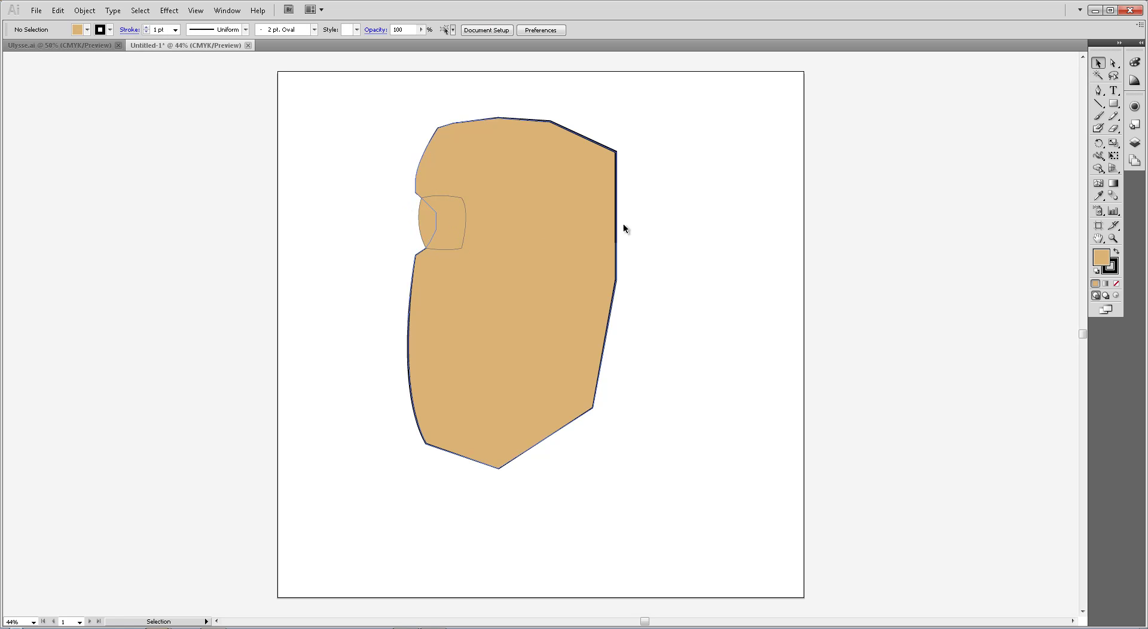
pyautogui.click(457, 221)
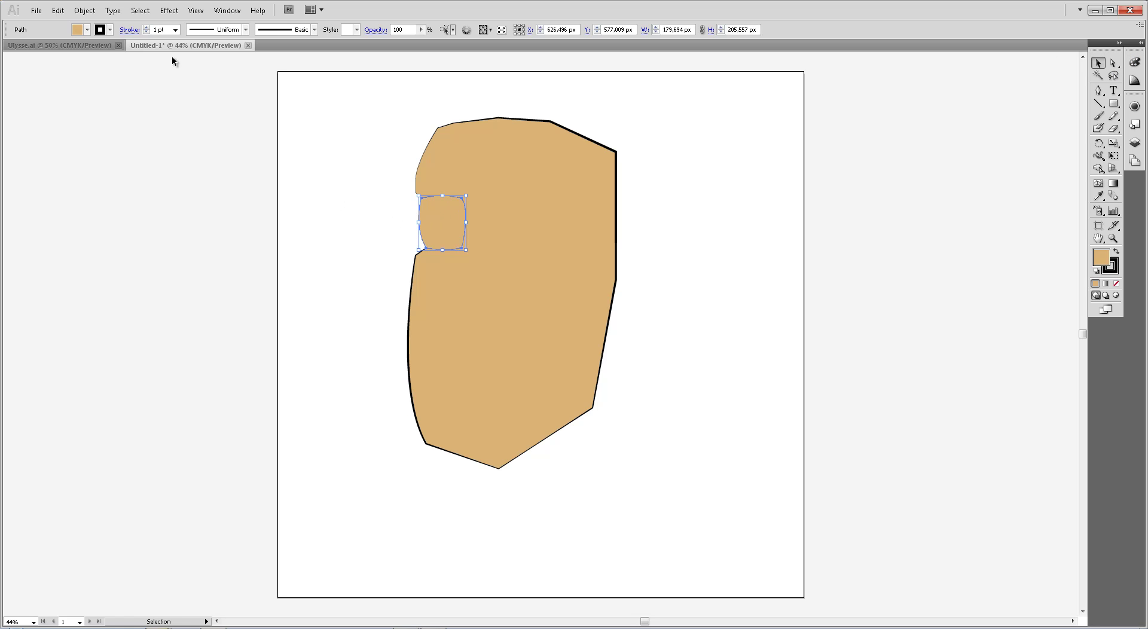
# - Fill the eye with white, give it a 6 pt stroke with the two-bulge width profile, and deselect it
pyautogui.click(87, 30)
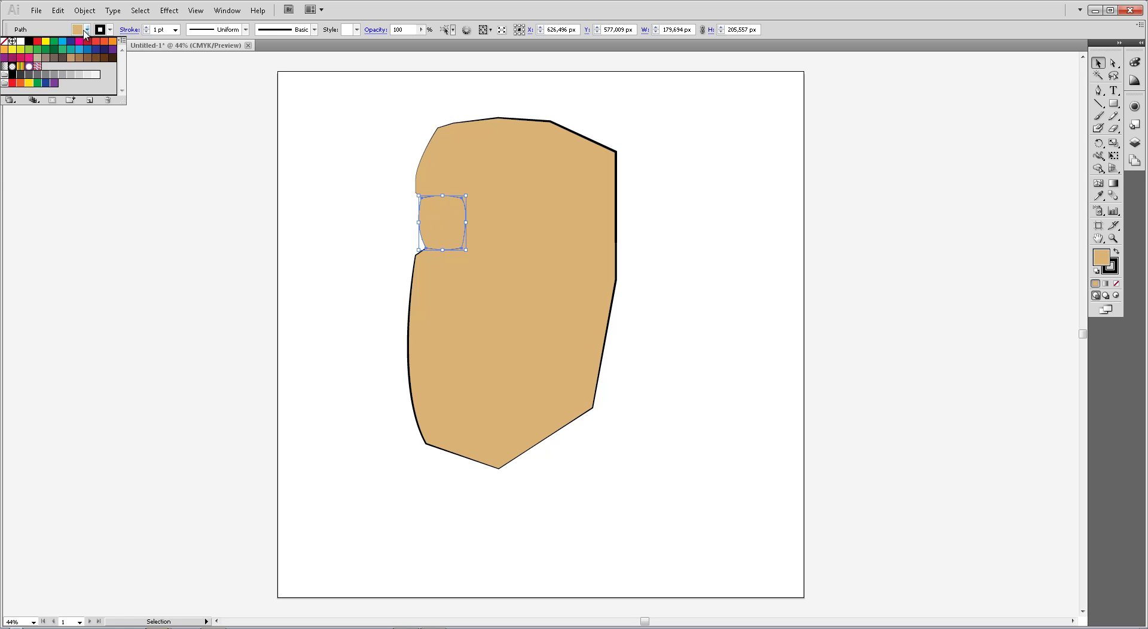
pyautogui.click(21, 41)
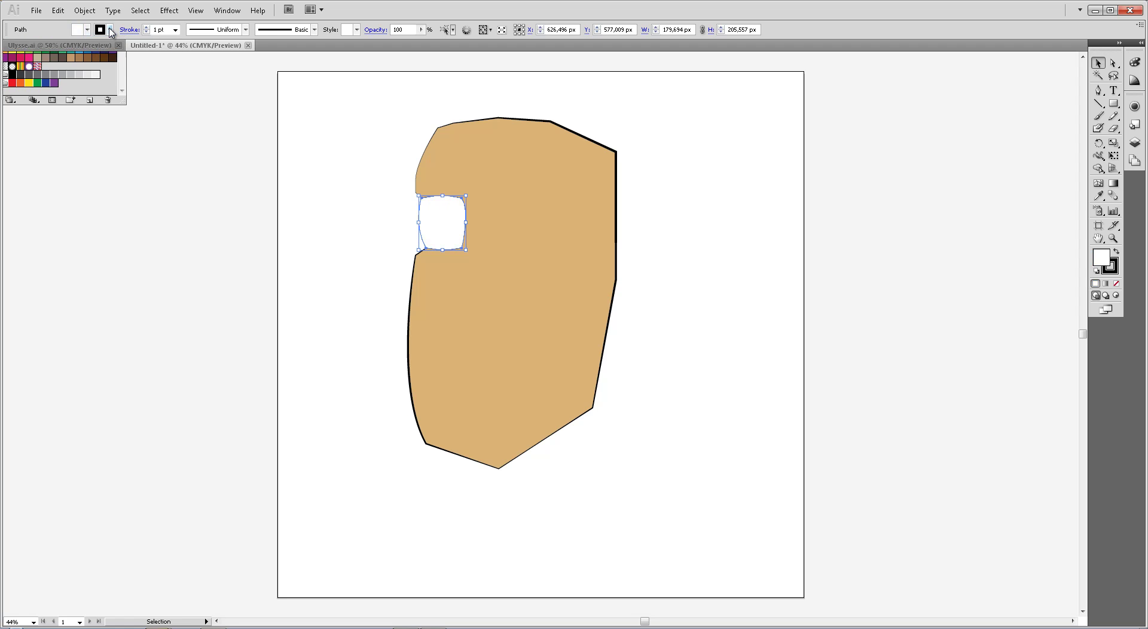
pyautogui.click(175, 29)
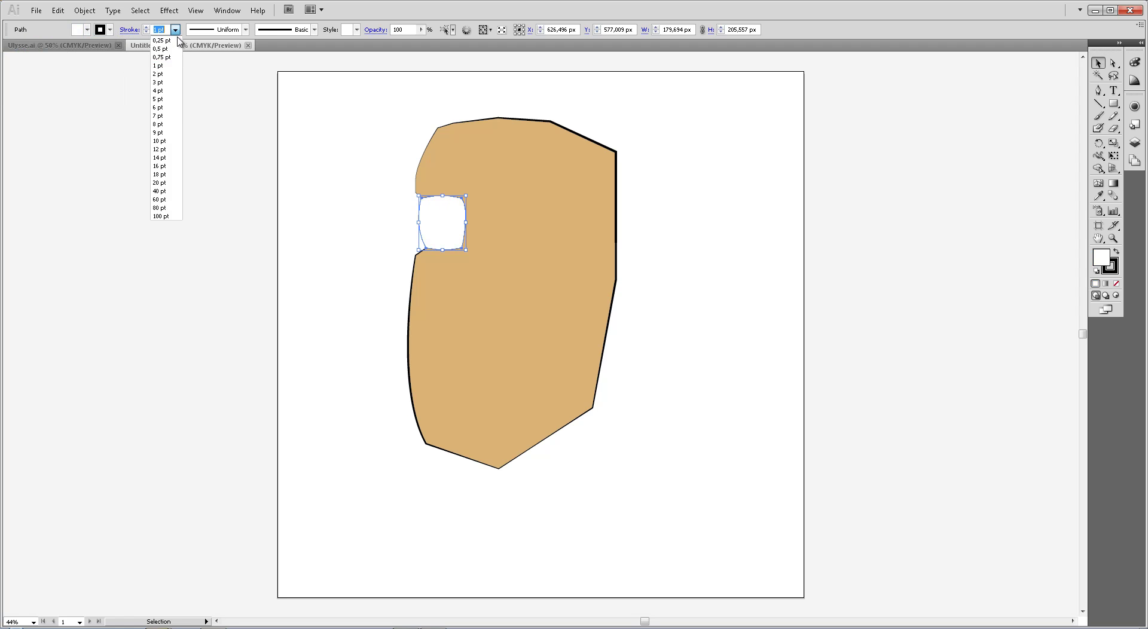
pyautogui.click(167, 107)
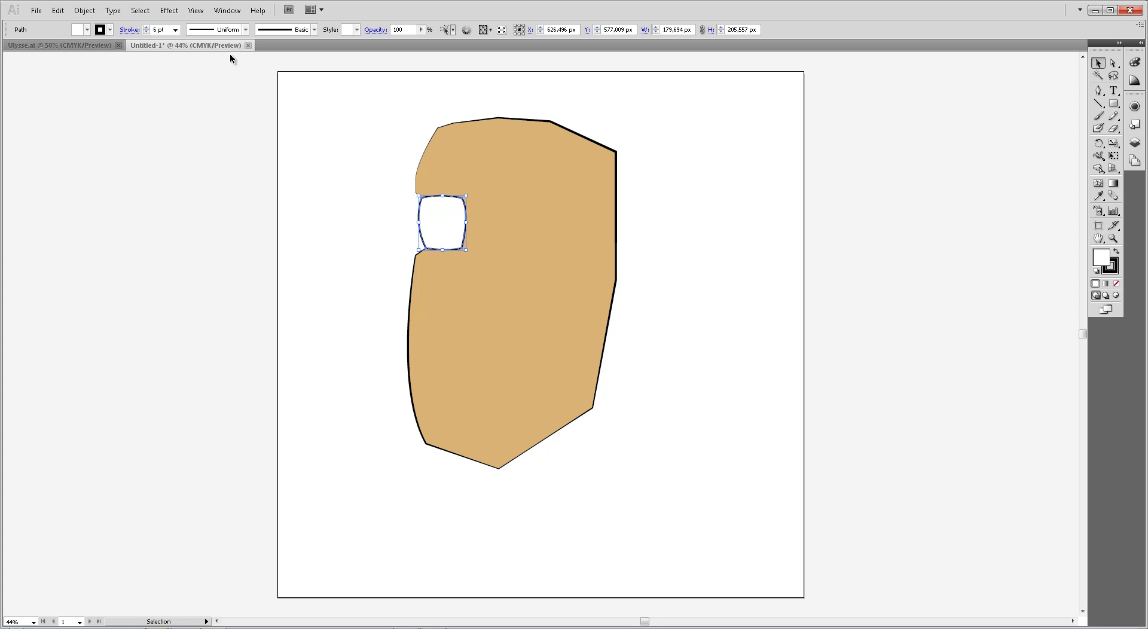
pyautogui.click(222, 29)
pyautogui.click(201, 96)
pyautogui.click(292, 149)
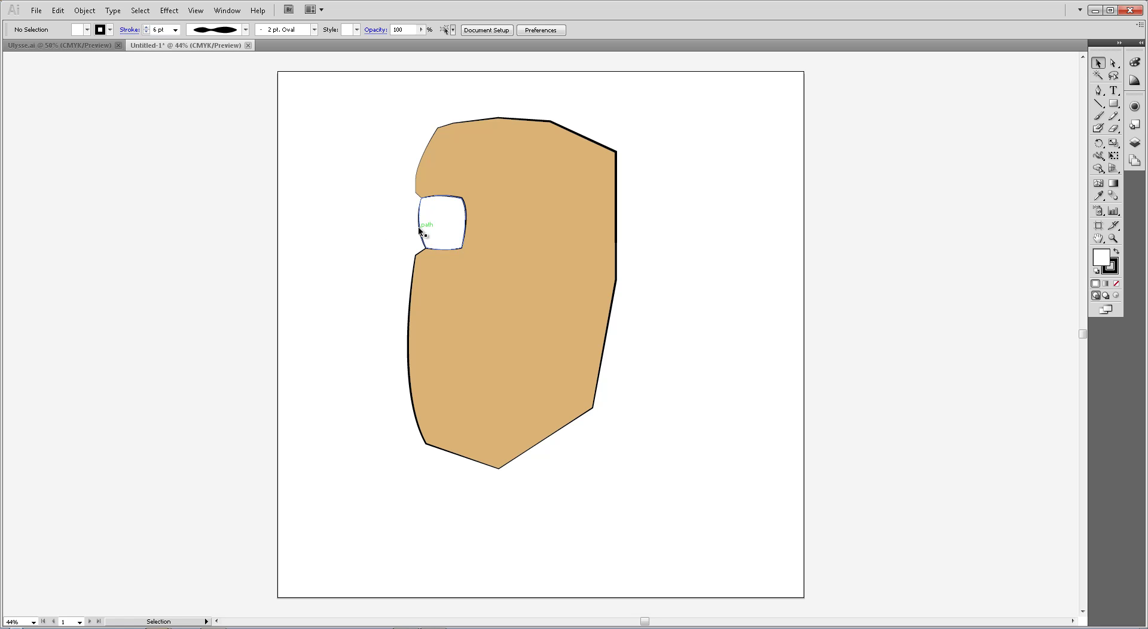
# - Paste a copy of the eye and place it on the face's right side, level with the first eye
pyautogui.press('p')
pyautogui.press('v')
pyautogui.click(458, 214)
pyautogui.click(708, 213)
pyautogui.click(460, 219)
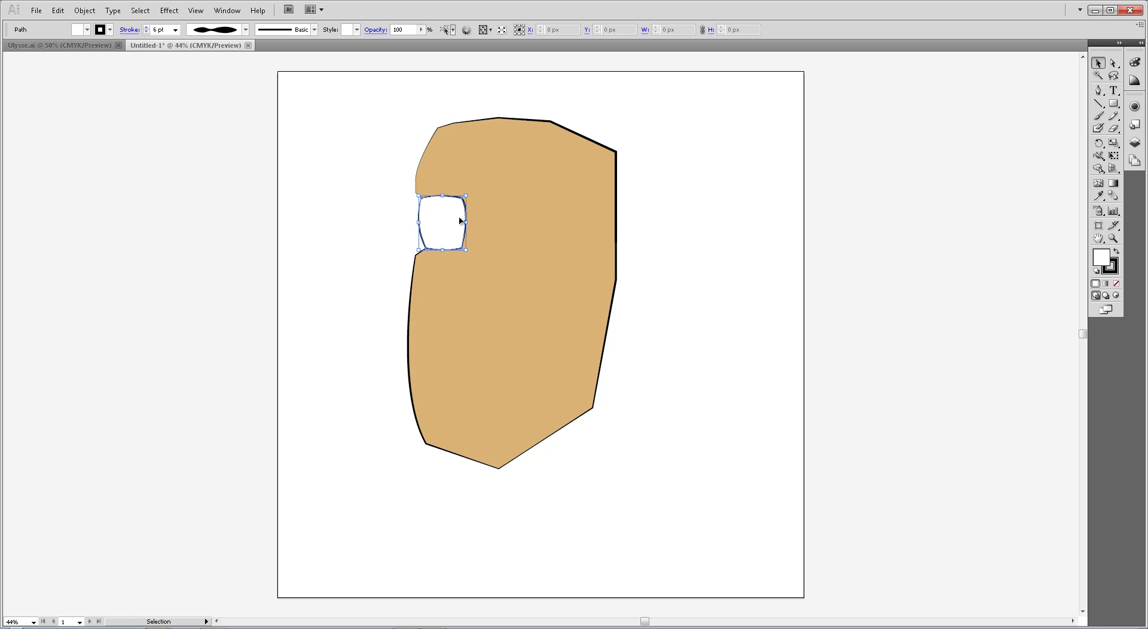
pyautogui.press('a')
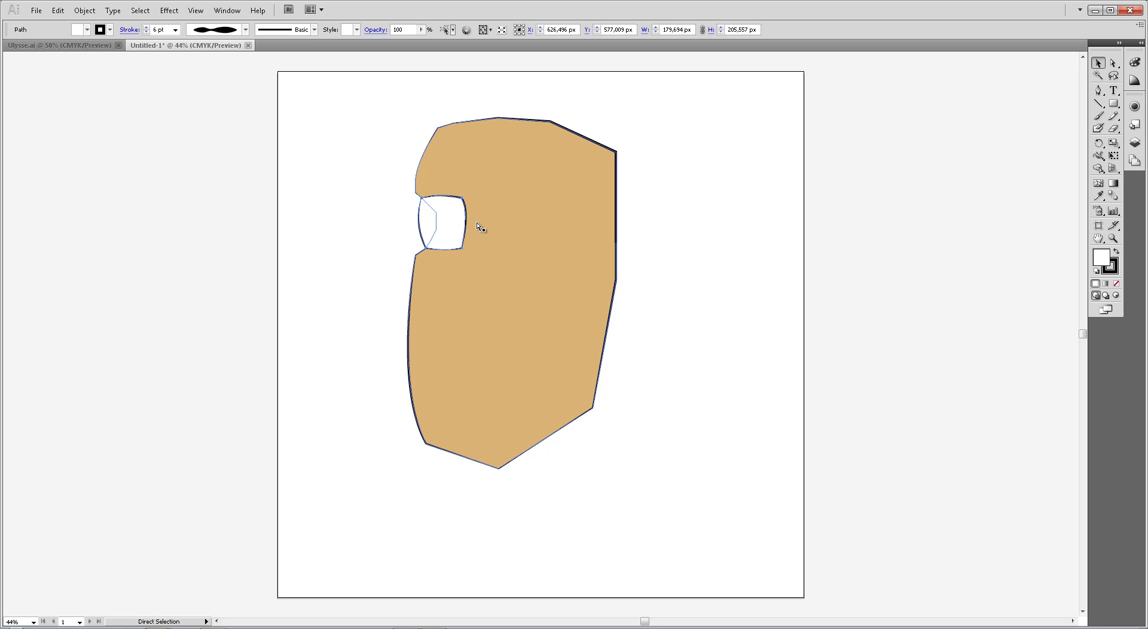
pyautogui.hotkey('ctrl', 'v')
pyautogui.press('v')
pyautogui.click(710, 296)
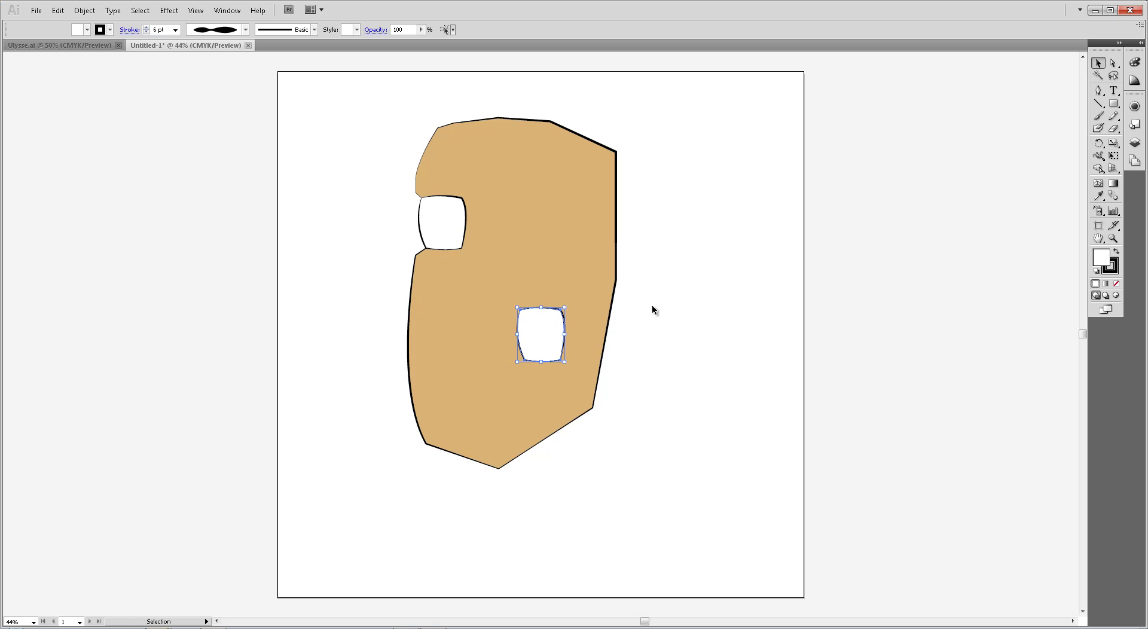
pyautogui.moveTo(553, 334); pyautogui.dragTo(576, 236)
pyautogui.click(709, 235)
pyautogui.click(685, 227)
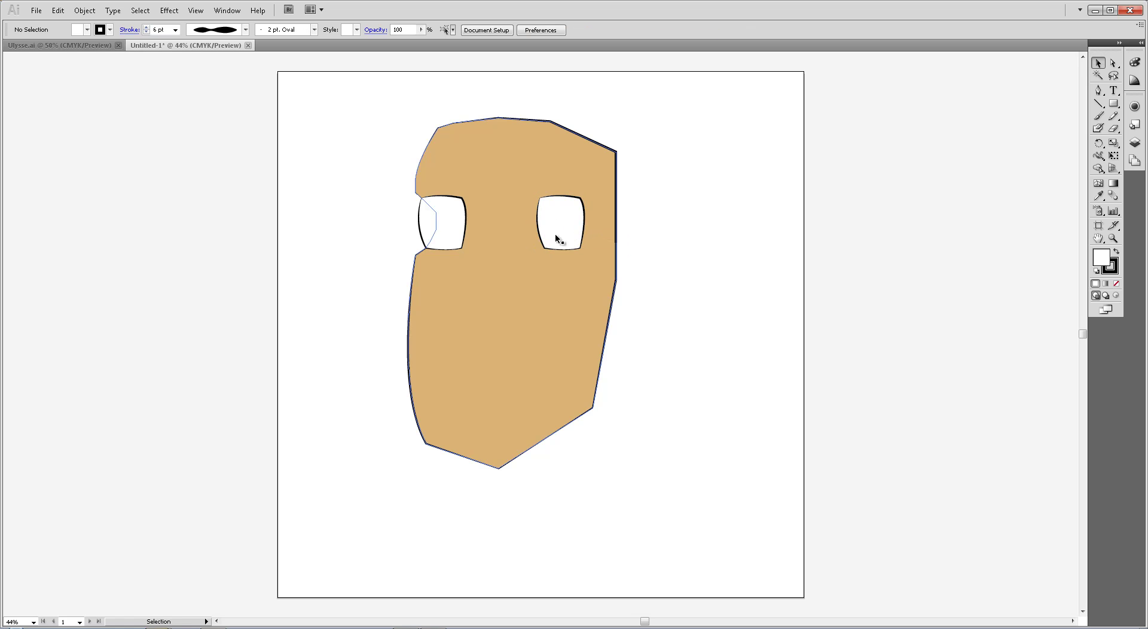
# - Draw a closed, thin curved nose line between the eyes with the Pen tool, about 78 x 457 px, hooked at its base, and select it
pyautogui.press('p')
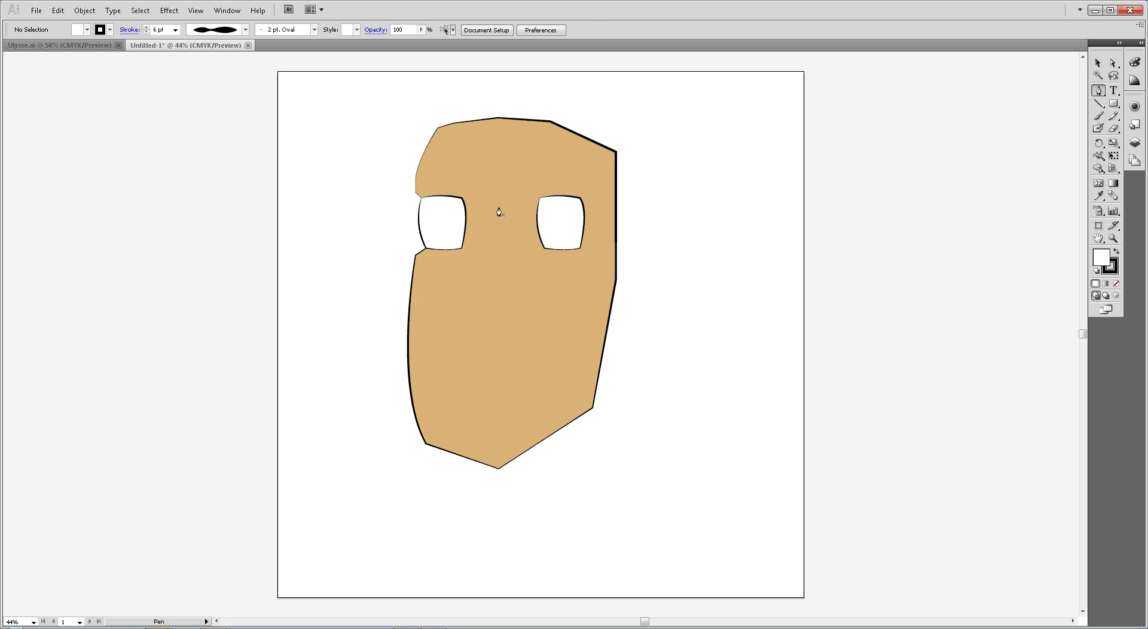
pyautogui.click(499, 208)
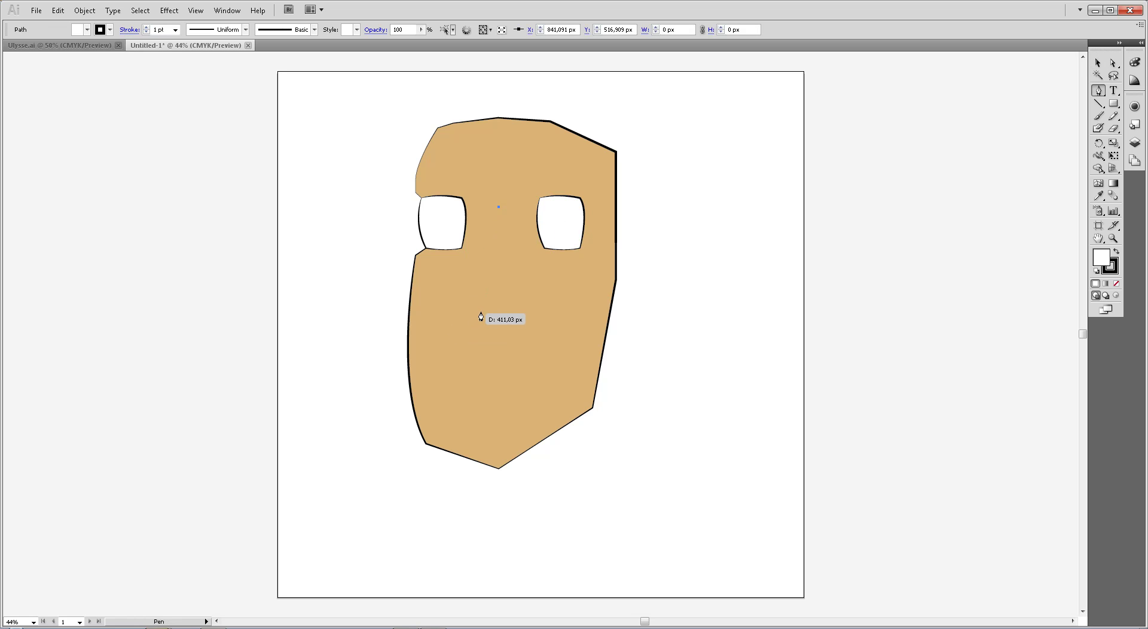
pyautogui.moveTo(478, 313); pyautogui.dragTo(481, 359)
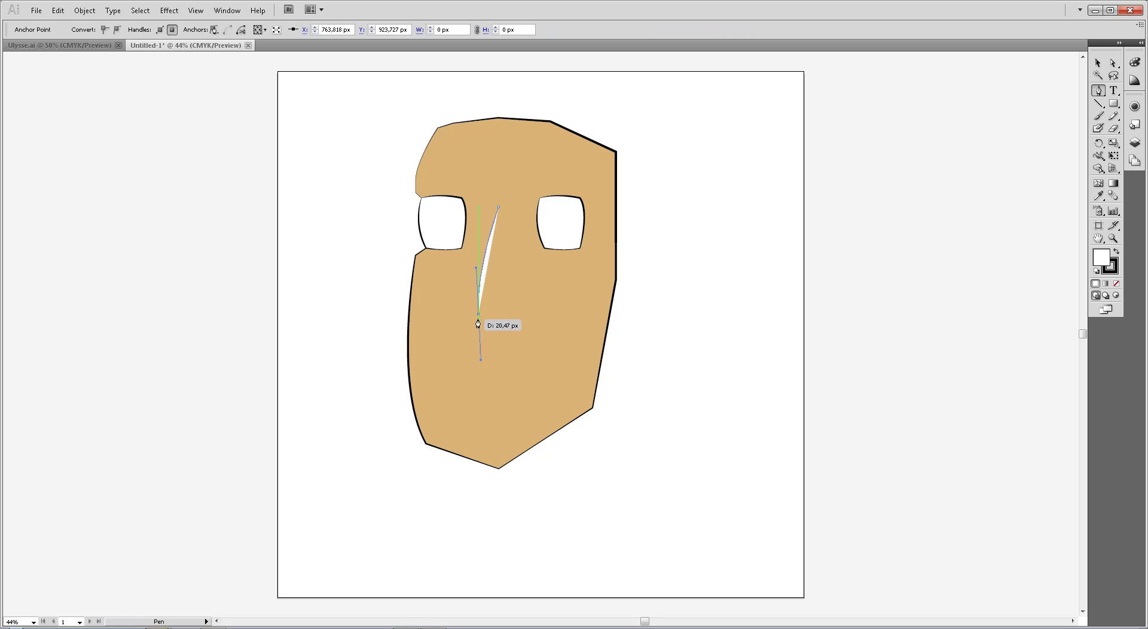
pyautogui.click(489, 328)
pyautogui.moveTo(499, 337); pyautogui.dragTo(482, 313)
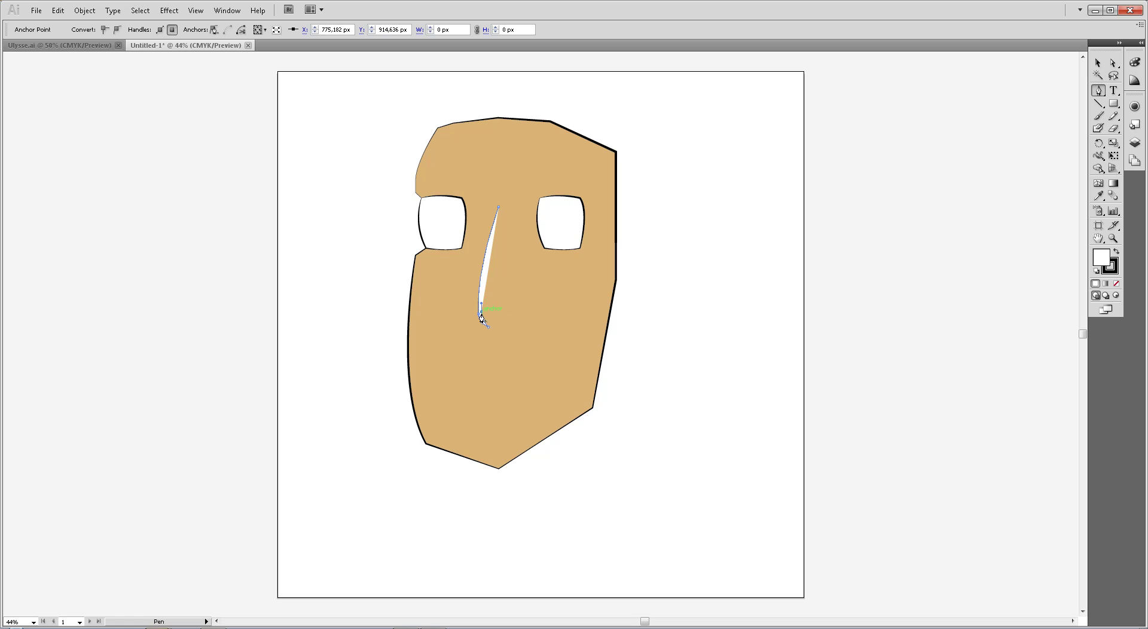
pyautogui.click(500, 212)
pyautogui.press('v')
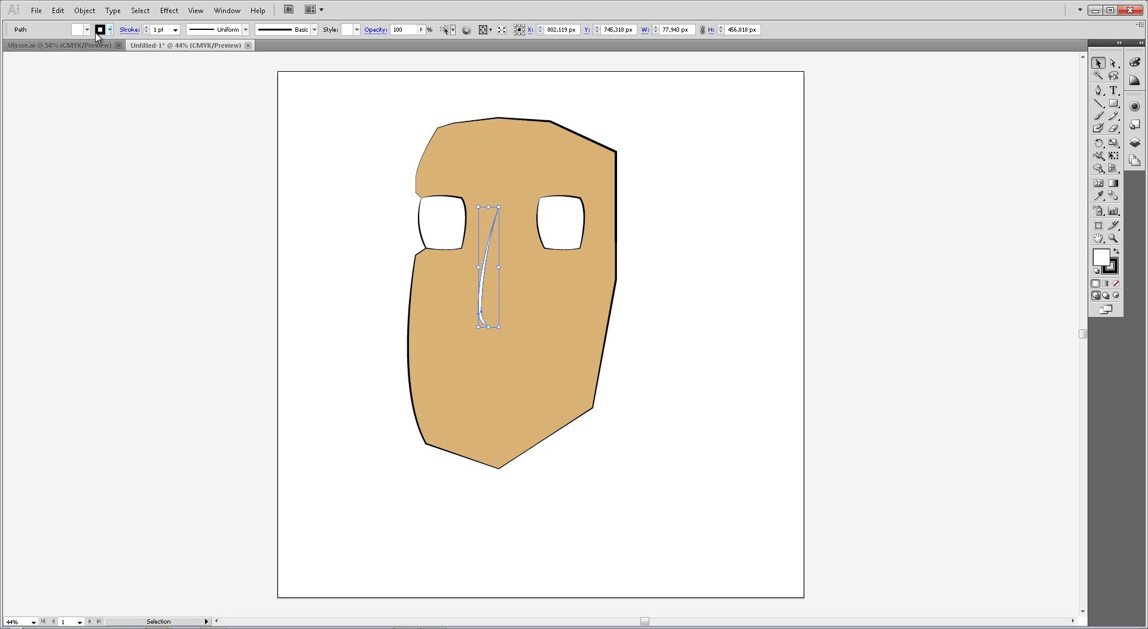
# - Fill the nose line with black, remove its stroke, and deselect it
pyautogui.click(88, 29)
pyautogui.click(33, 42)
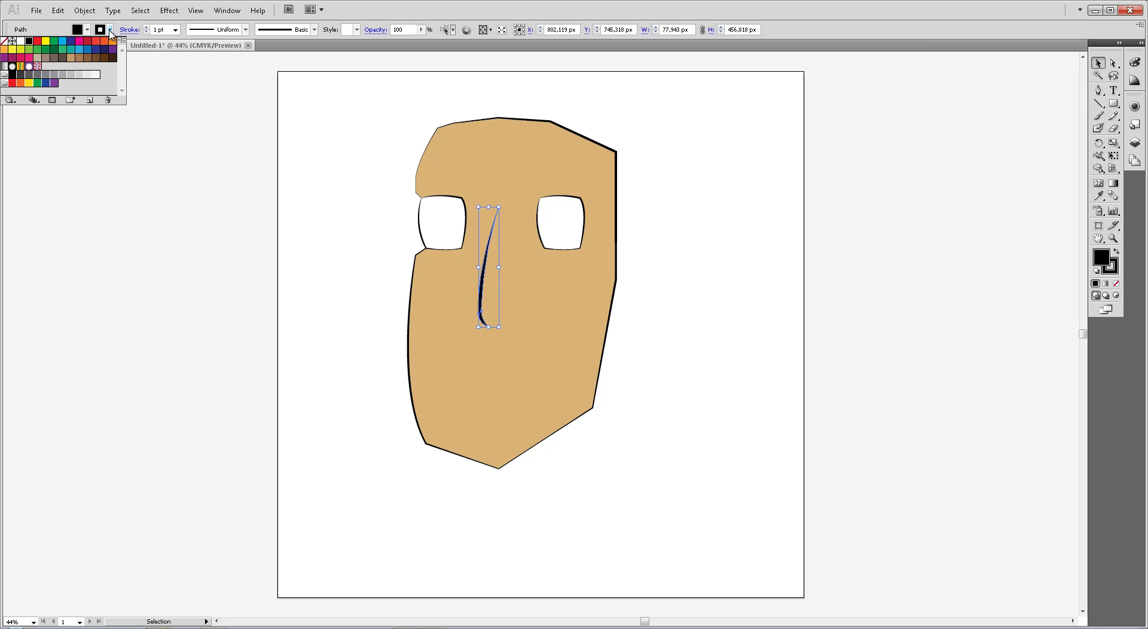
pyautogui.click(108, 30)
pyautogui.click(4, 41)
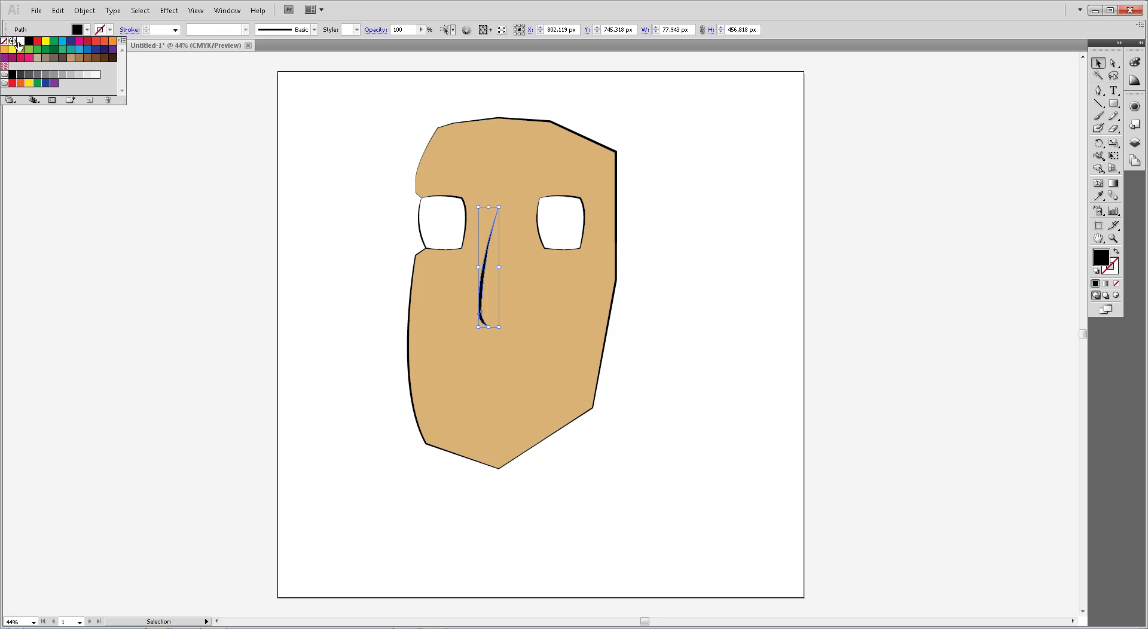
pyautogui.click(306, 144)
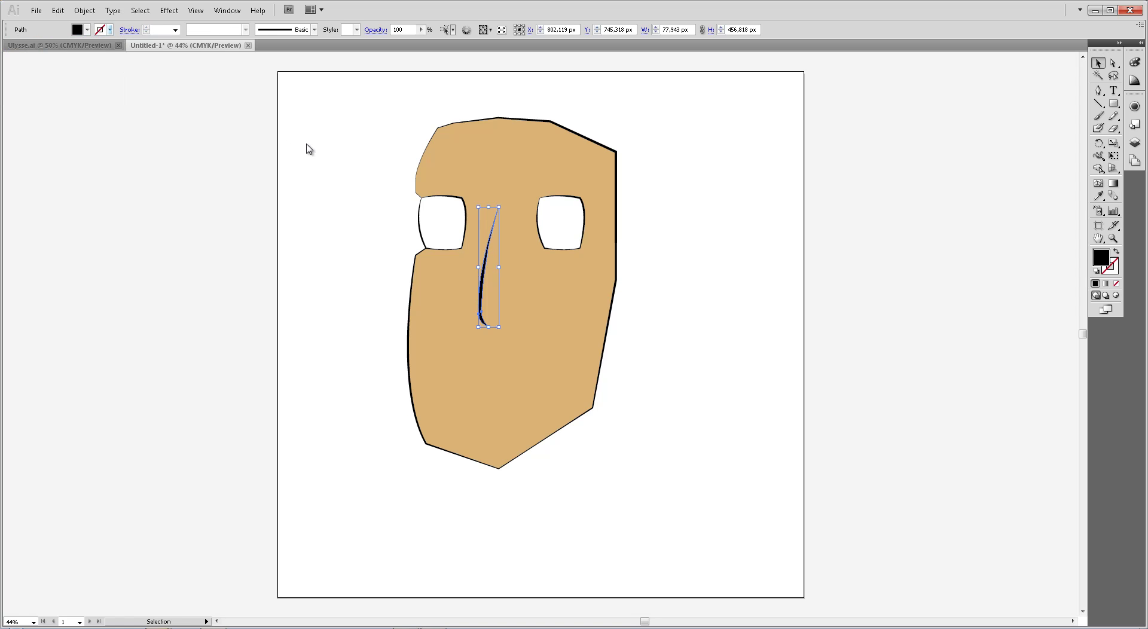
pyautogui.click(306, 144)
# - Draw two small black crescent nostrils with the Pen tool, one on each side of the nose line's base, and deselect them
pyautogui.press('p')
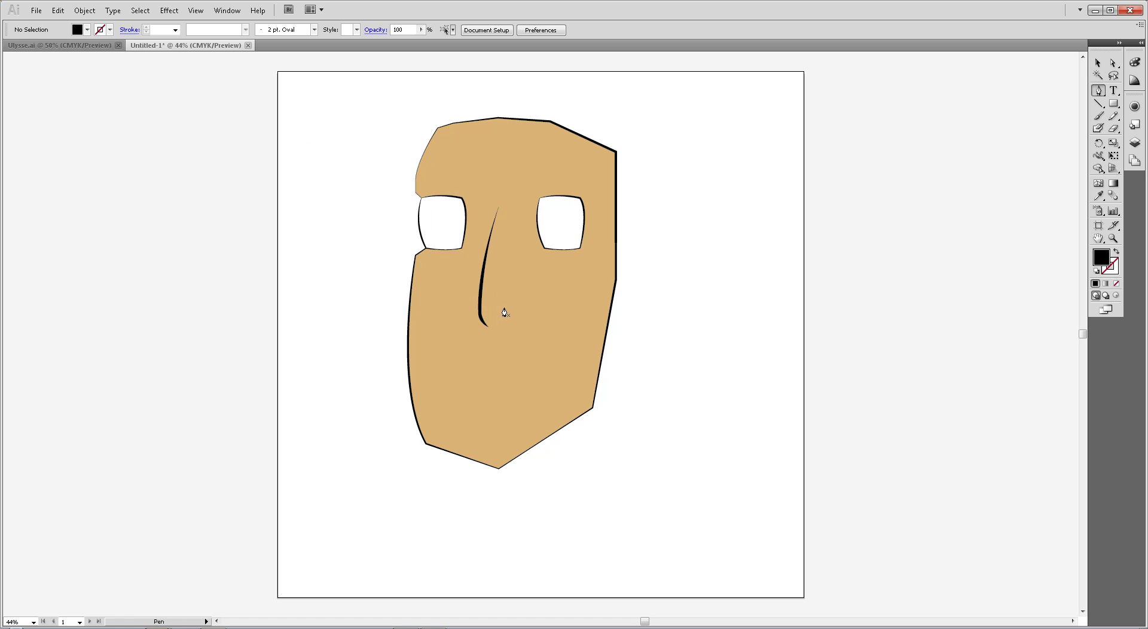
pyautogui.moveTo(502, 310); pyautogui.dragTo(491, 336)
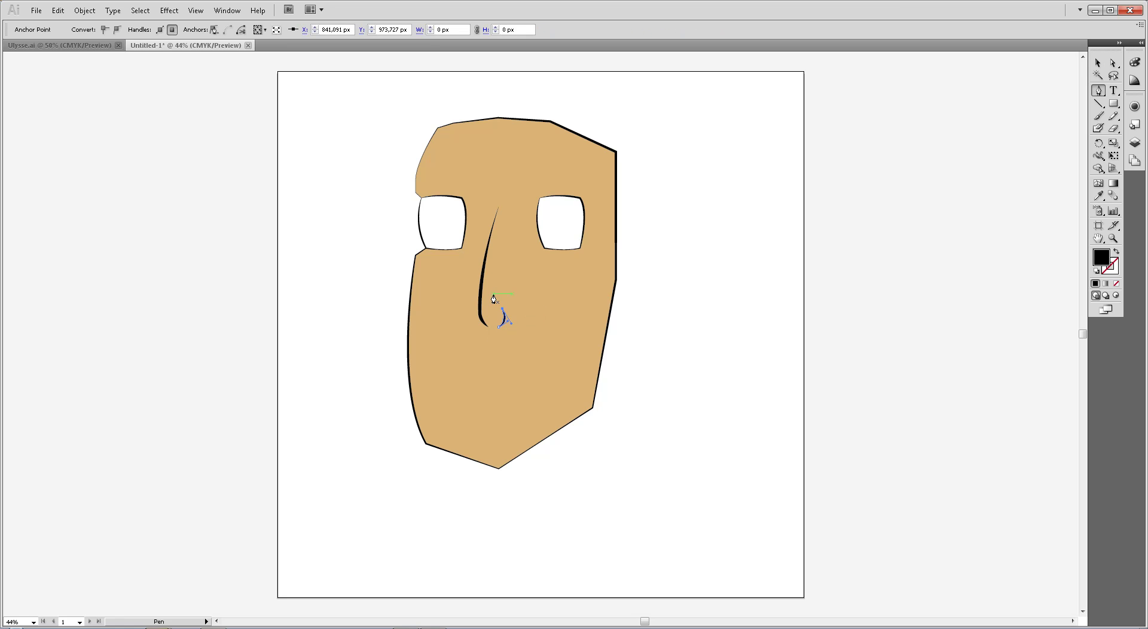
pyautogui.keyDown('ctrl'); pyautogui.click(366, 310); pyautogui.keyUp('ctrl')
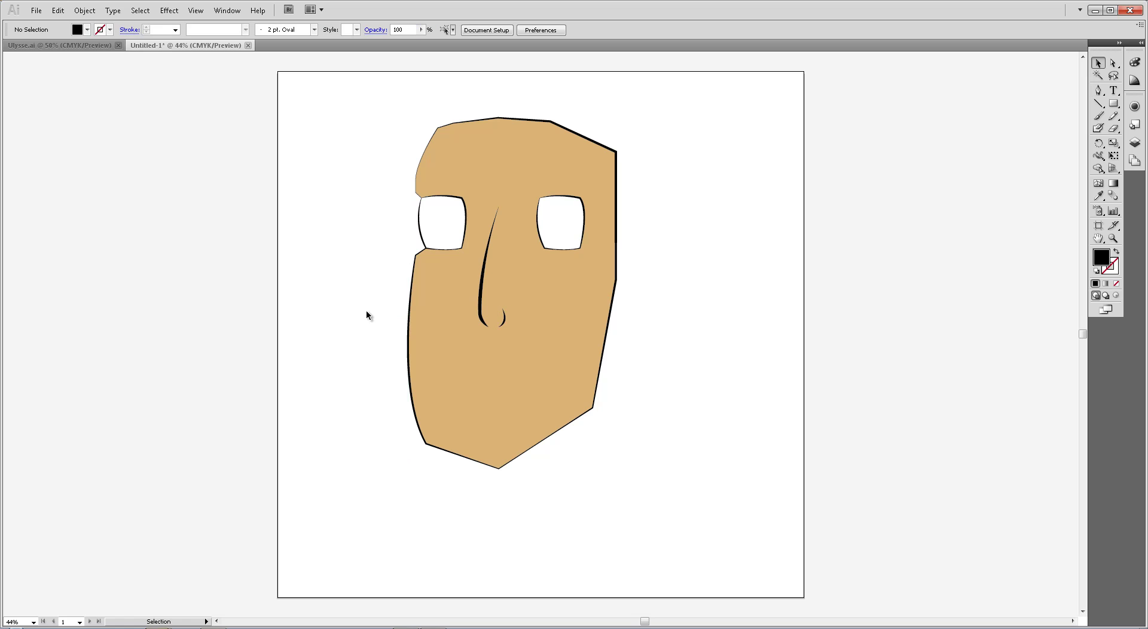
pyautogui.moveTo(478, 309)
pyautogui.mouseDown()
pyautogui.moveTo(472, 329)
pyautogui.moveTo(478, 314)
pyautogui.mouseUp()
pyautogui.click(471, 320)
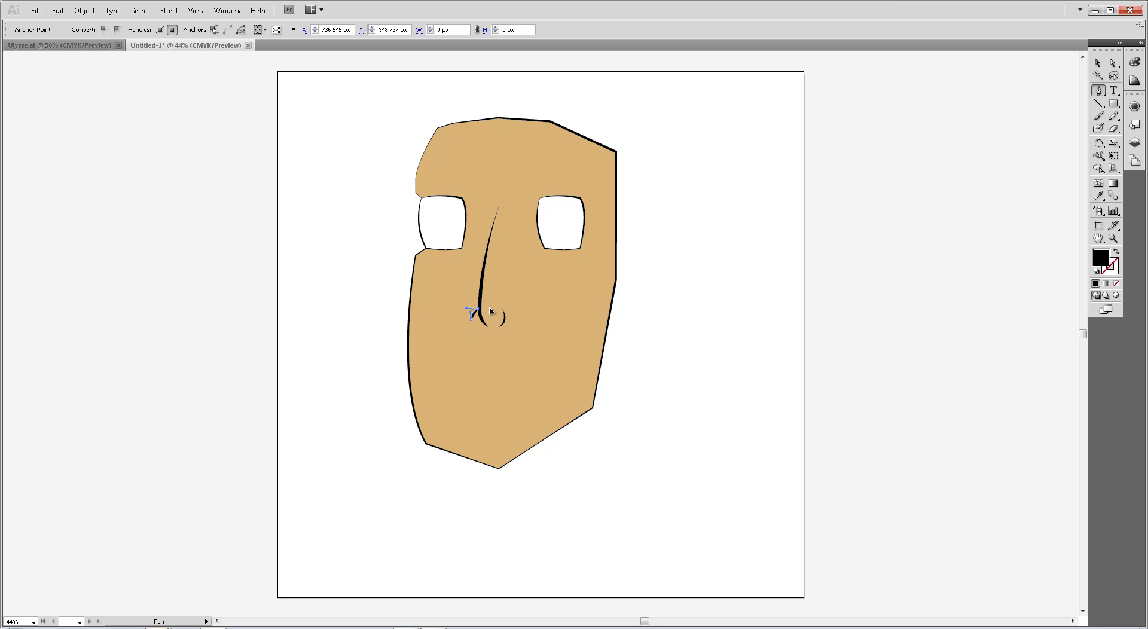
pyautogui.press('v')
pyautogui.click(652, 309)
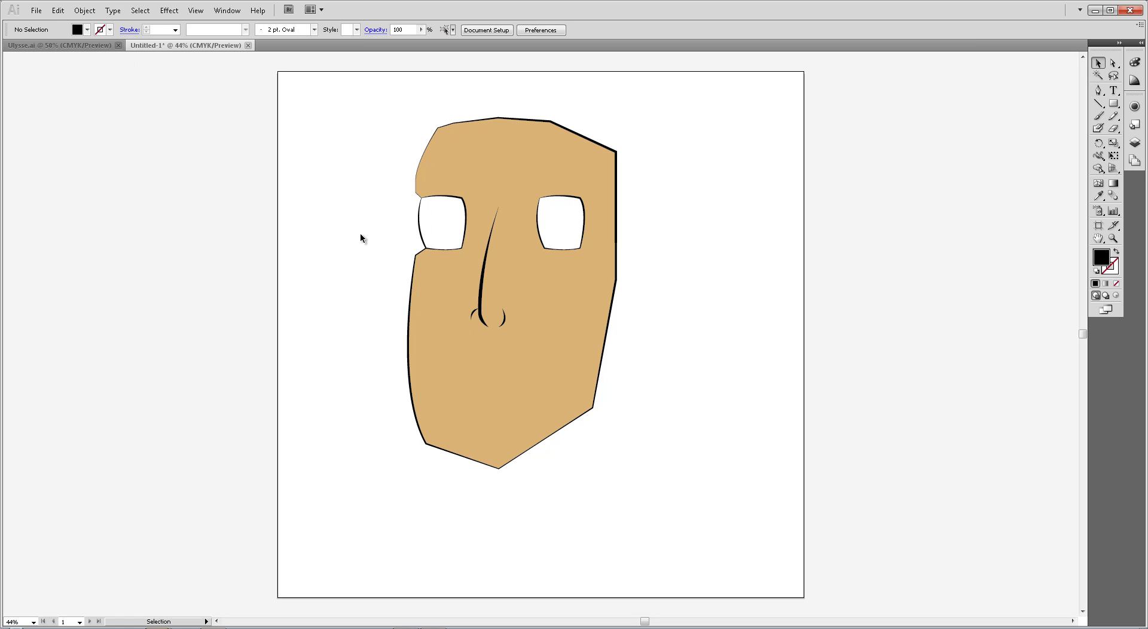
# - Move the left nostril slightly outward and down, rotate the nose line slightly clockwise to meet it, and deselect
pyautogui.moveTo(471, 323); pyautogui.dragTo(472, 323)
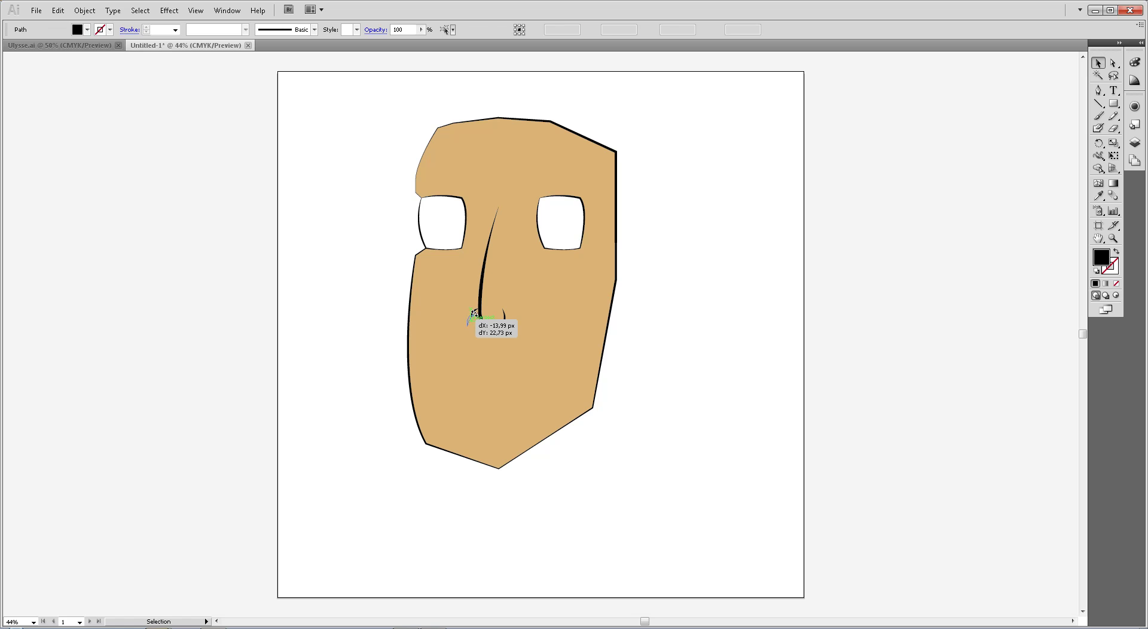
pyautogui.click(484, 276)
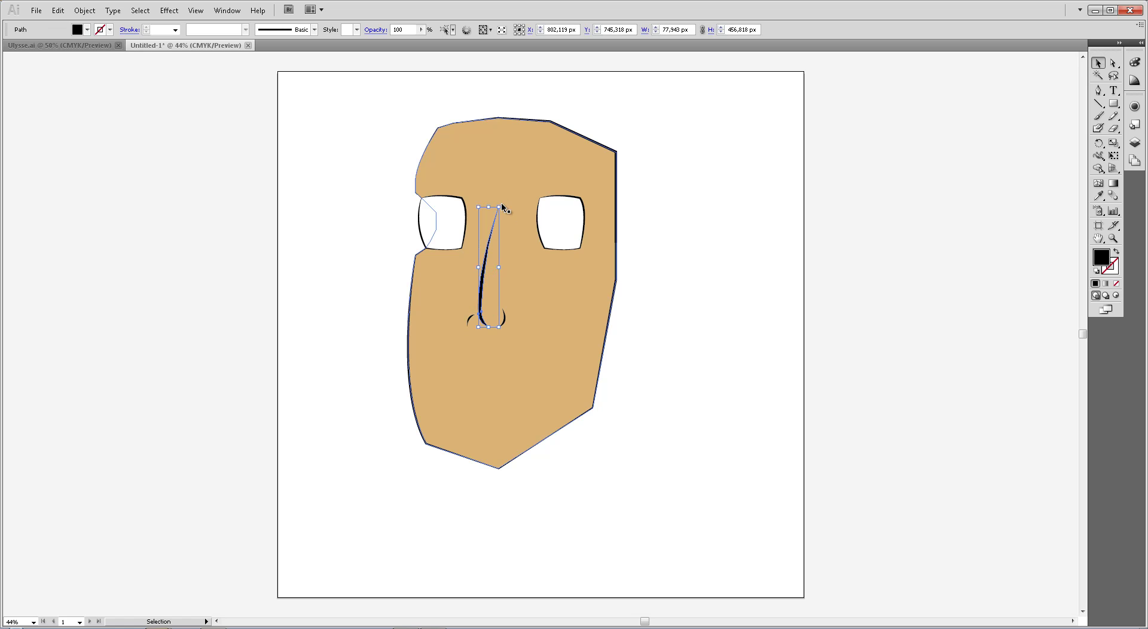
pyautogui.moveTo(502, 204); pyautogui.dragTo(513, 209)
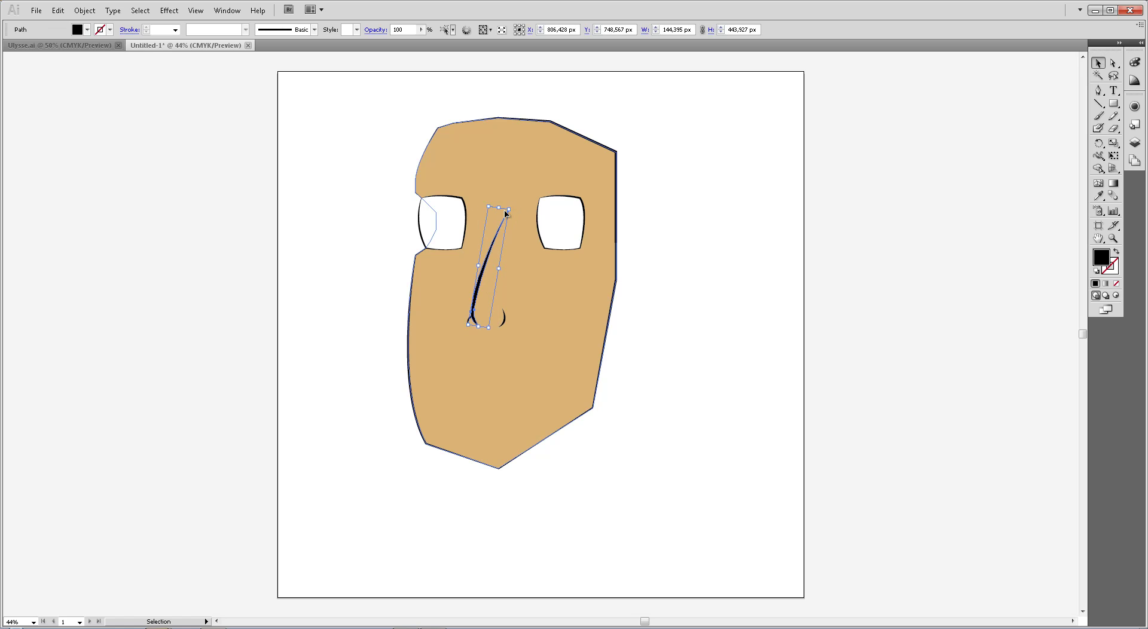
pyautogui.click(693, 257)
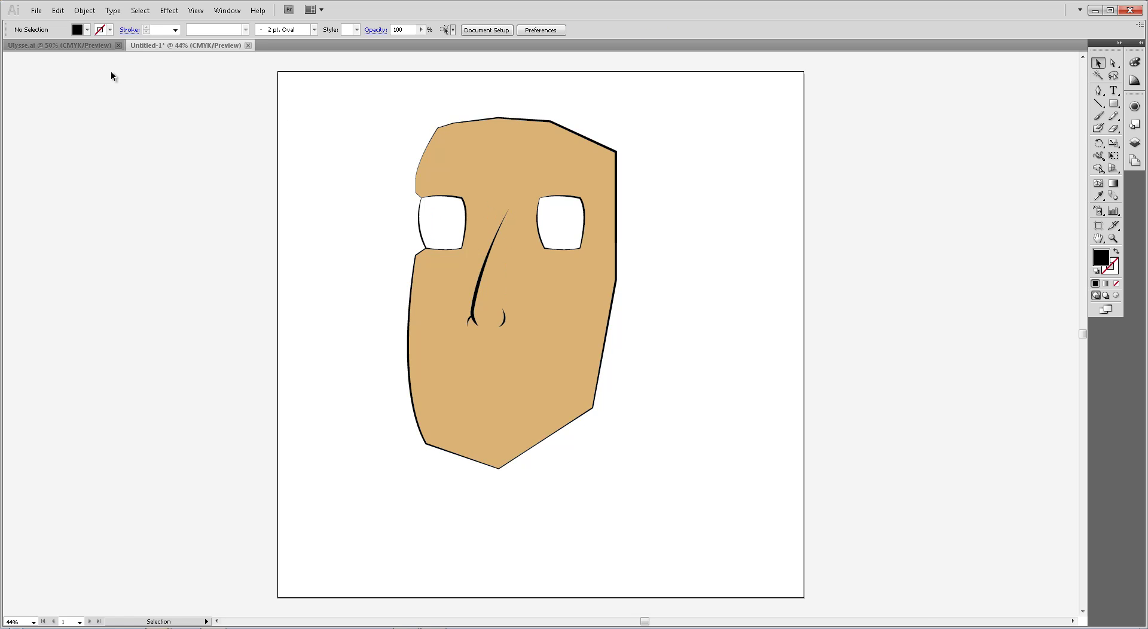
# - Check the nose in the finished Ulysse.ai drawing, and delete the nose line and both nostrils from the untitled document
pyautogui.click(81, 46)
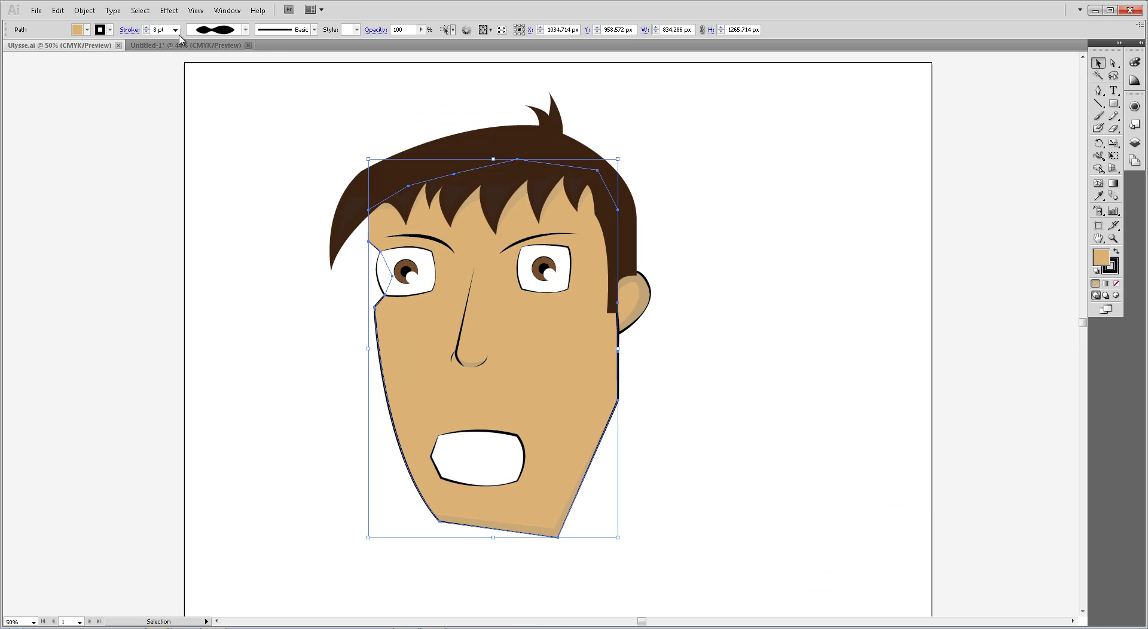
pyautogui.click(159, 46)
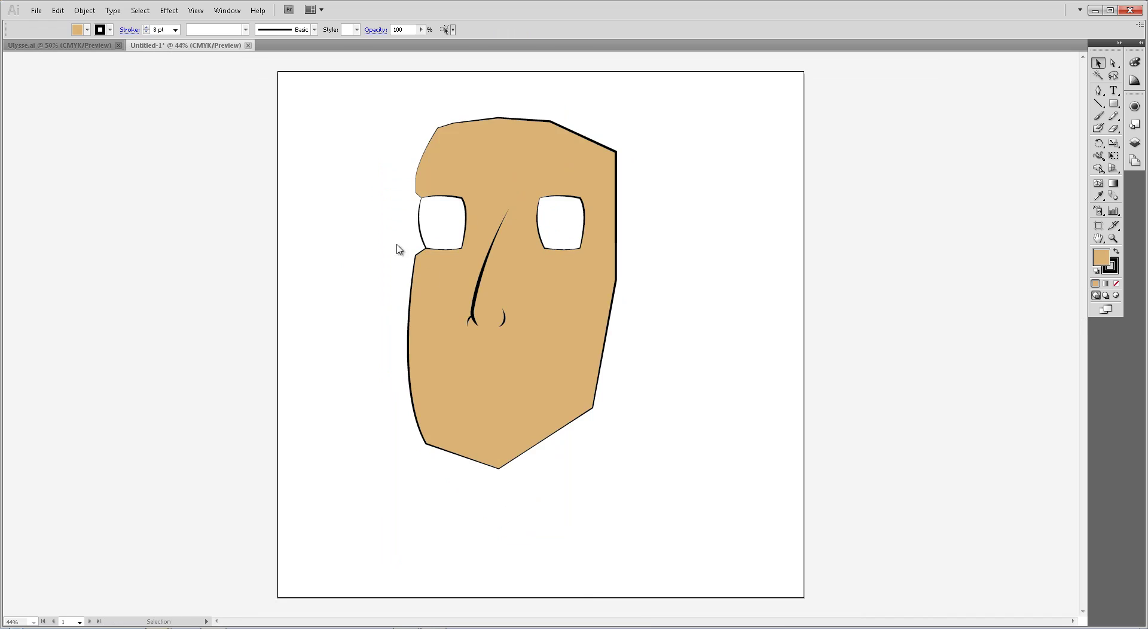
pyautogui.click(479, 290)
pyautogui.press('Delete')
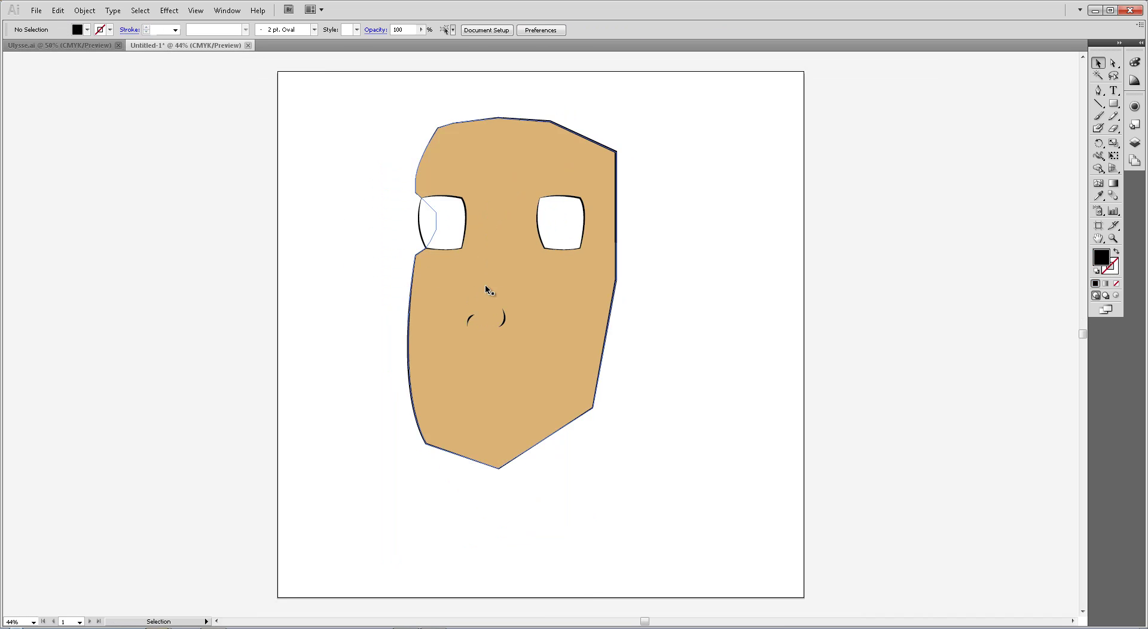
pyautogui.click(473, 320)
pyautogui.press('Delete')
pyautogui.click(504, 321)
pyautogui.press('Delete')
# - Draw a tapered black nose line with the Pen tool from between the eyes down to a small hooked base, and deselect it
pyautogui.press('p')
pyautogui.click(501, 207)
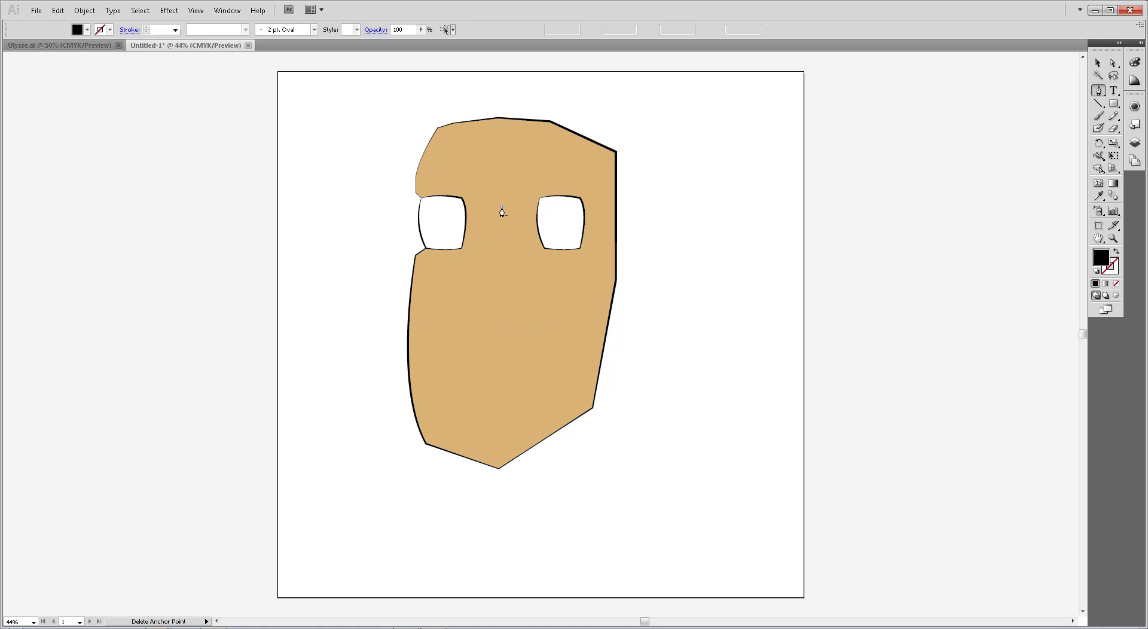
pyautogui.click(479, 301)
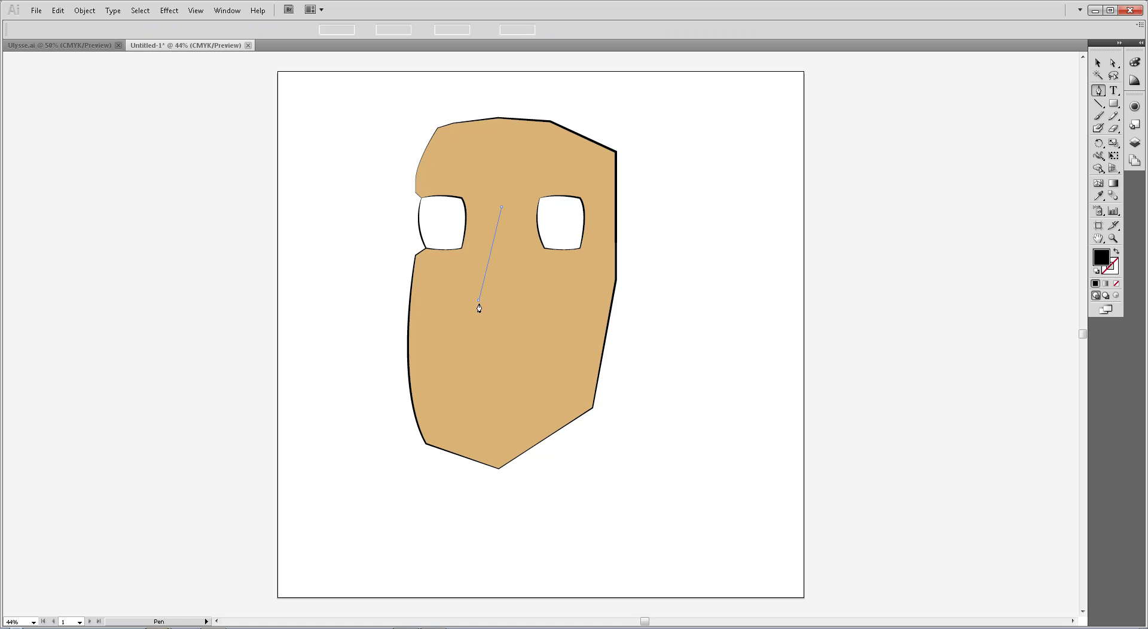
pyautogui.moveTo(485, 317)
pyautogui.mouseDown()
pyautogui.moveTo(494, 327)
pyautogui.moveTo(483, 301)
pyautogui.mouseUp()
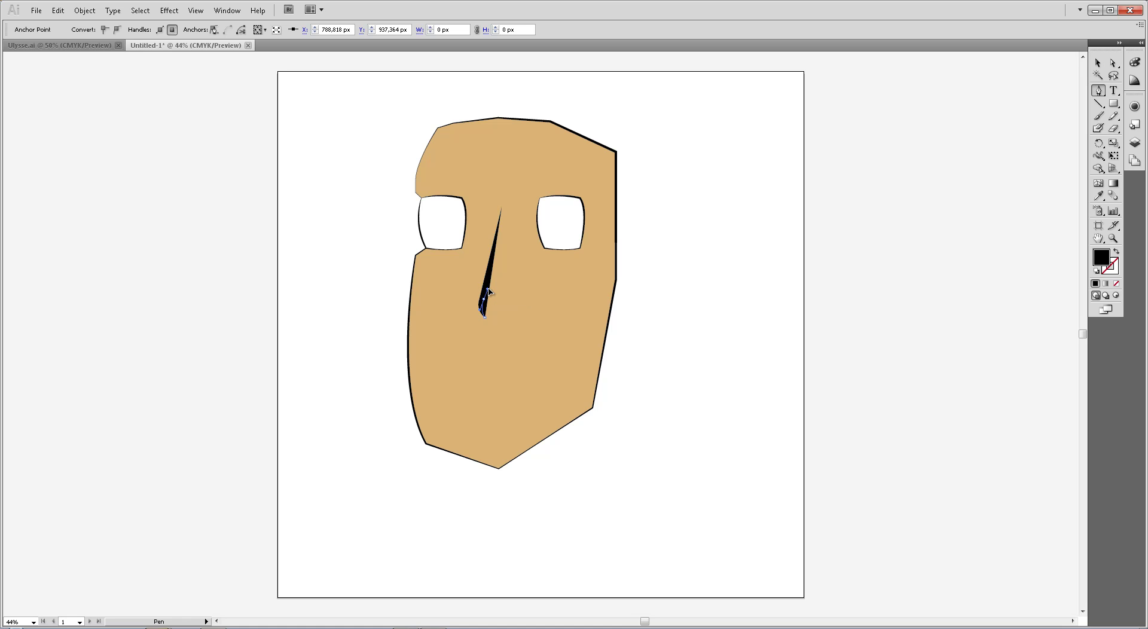
pyautogui.keyDown('ctrl'); pyautogui.click(486, 304); pyautogui.keyUp('ctrl')
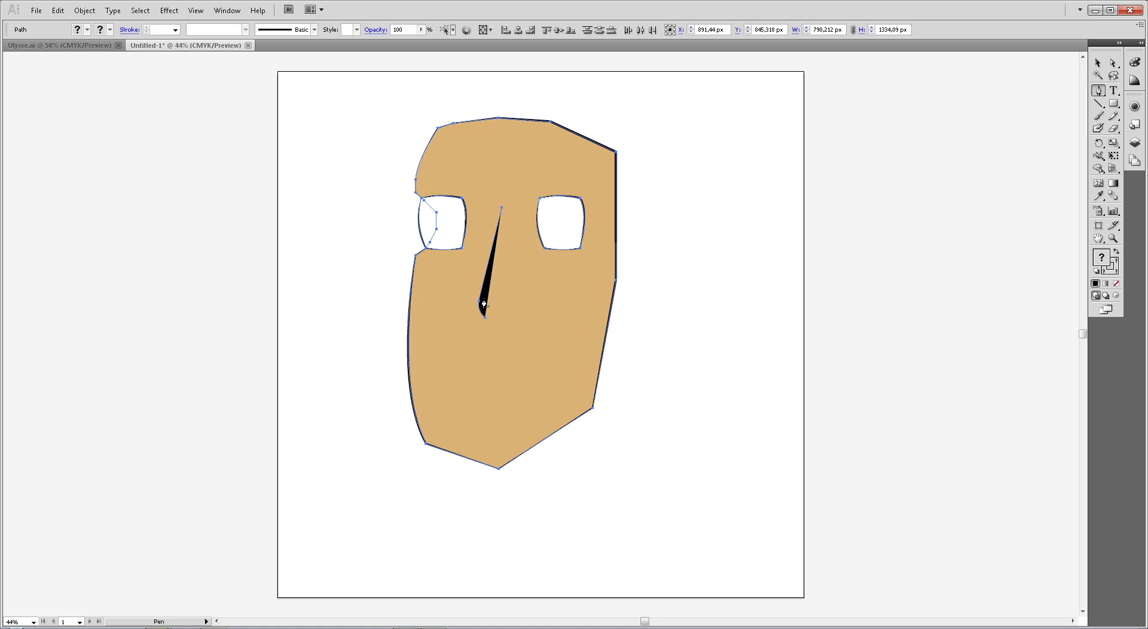
pyautogui.press('z')
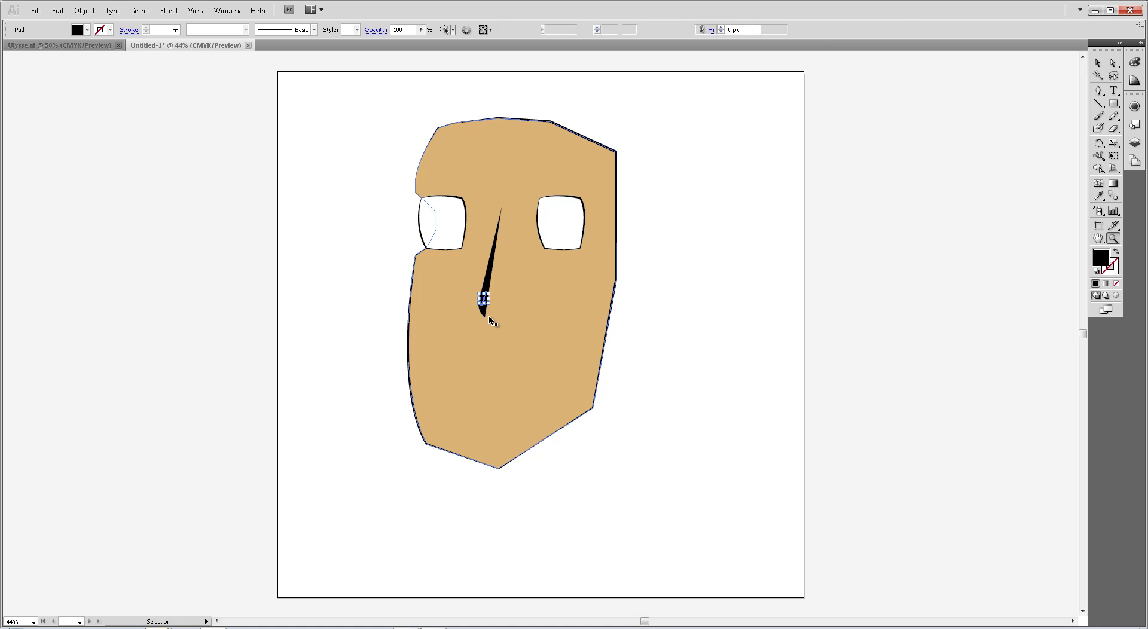
pyautogui.press('p')
pyautogui.moveTo(485, 320); pyautogui.dragTo(484, 305)
pyautogui.click(484, 305)
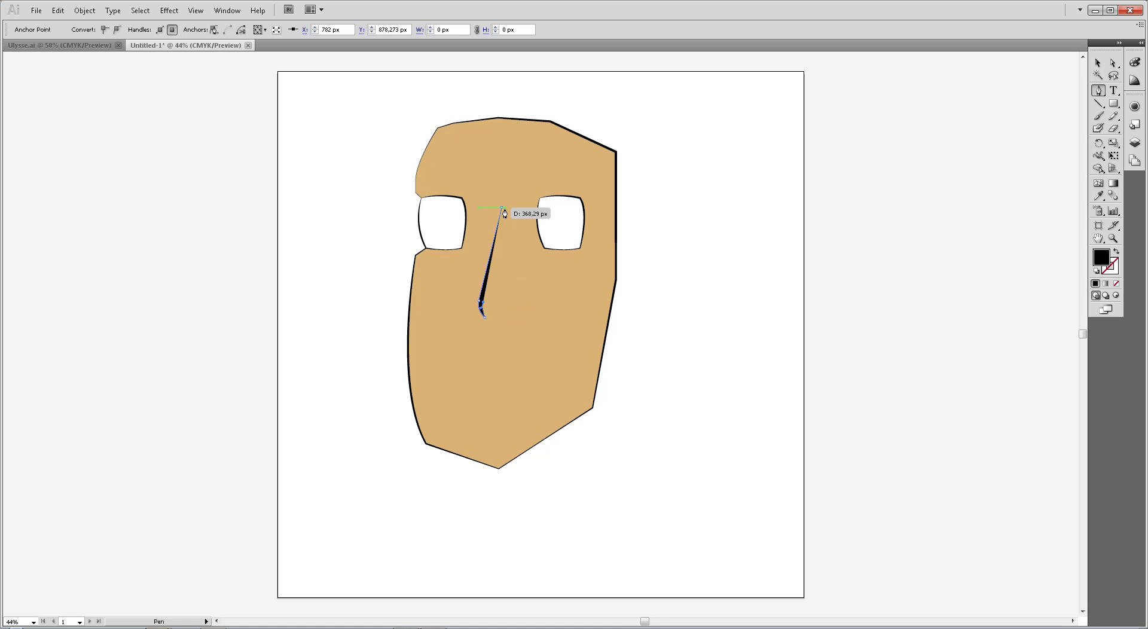
pyautogui.press('v')
pyautogui.click(674, 275)
# - Draw a small black crescent nostril to the left of the nose line's base, adjust its position slightly, and deselect it
pyautogui.press('p')
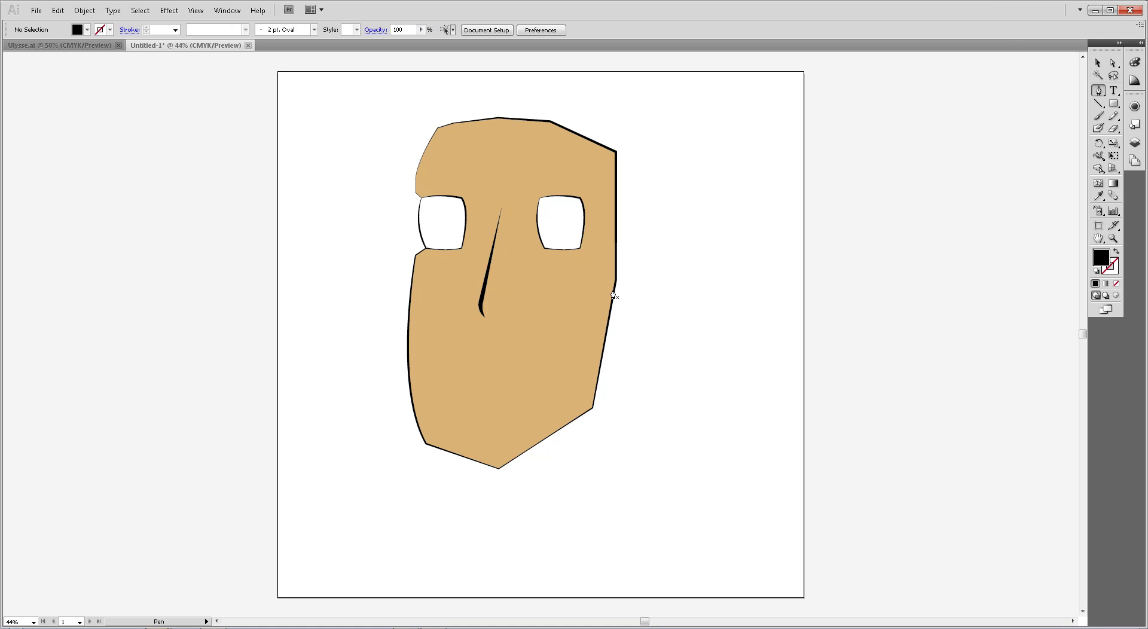
pyautogui.click(479, 304)
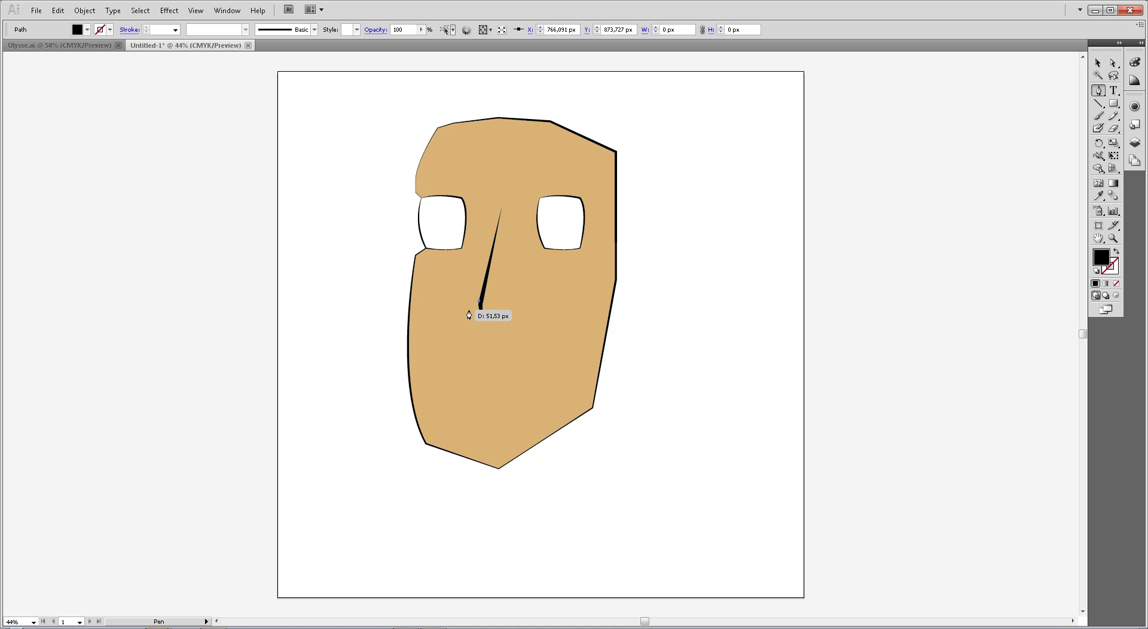
pyautogui.moveTo(469, 321); pyautogui.dragTo(489, 305)
pyautogui.hotkey('ctrl', 'z')
pyautogui.press('v')
pyautogui.click(636, 303)
pyautogui.moveTo(474, 305); pyautogui.dragTo(475, 308)
pyautogui.click(681, 322)
pyautogui.press('z')
pyautogui.press('v')
pyautogui.click(734, 293)
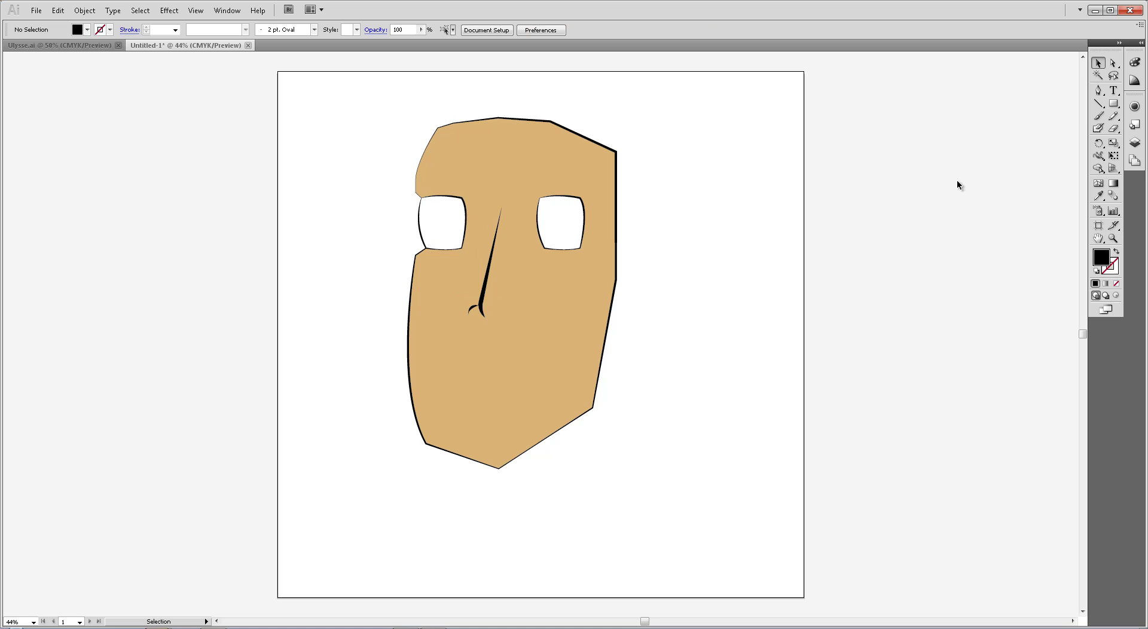
# - Inspect the base of the nose up close, and delete the left nostril
pyautogui.press('z')
pyautogui.moveTo(418, 252); pyautogui.dragTo(544, 333)
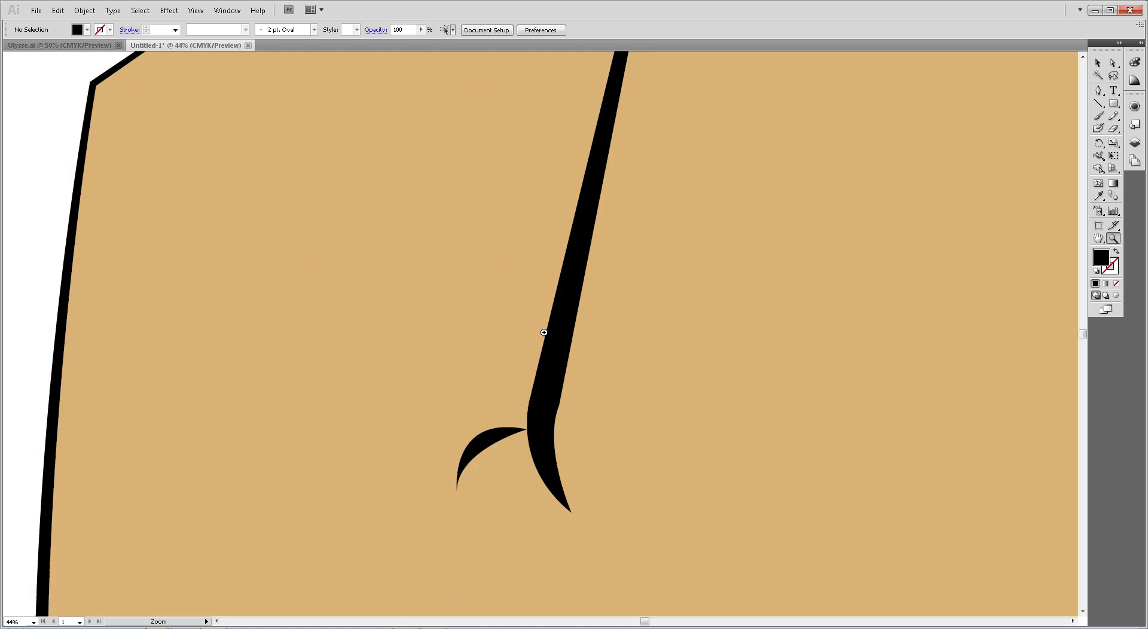
pyautogui.rightClick(350, 279)
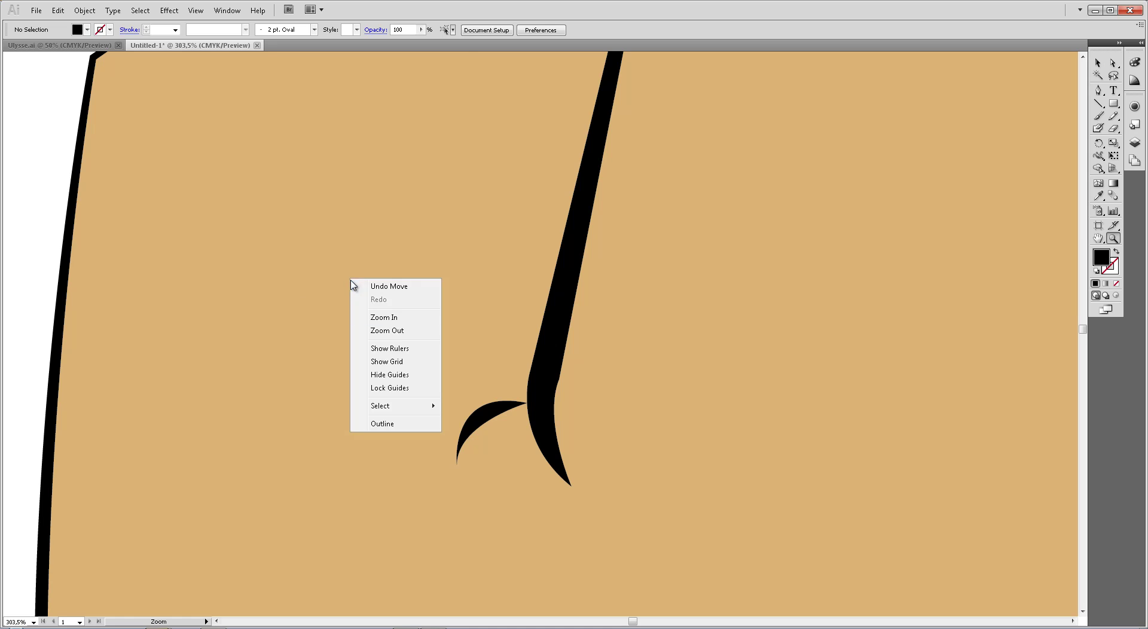
pyautogui.click(393, 326)
pyautogui.hotkey('ctrl', '-')
pyautogui.hotkey('ctrl', '-')
pyautogui.hotkey('ctrl', '-')
pyautogui.hotkey('ctrl', '-')
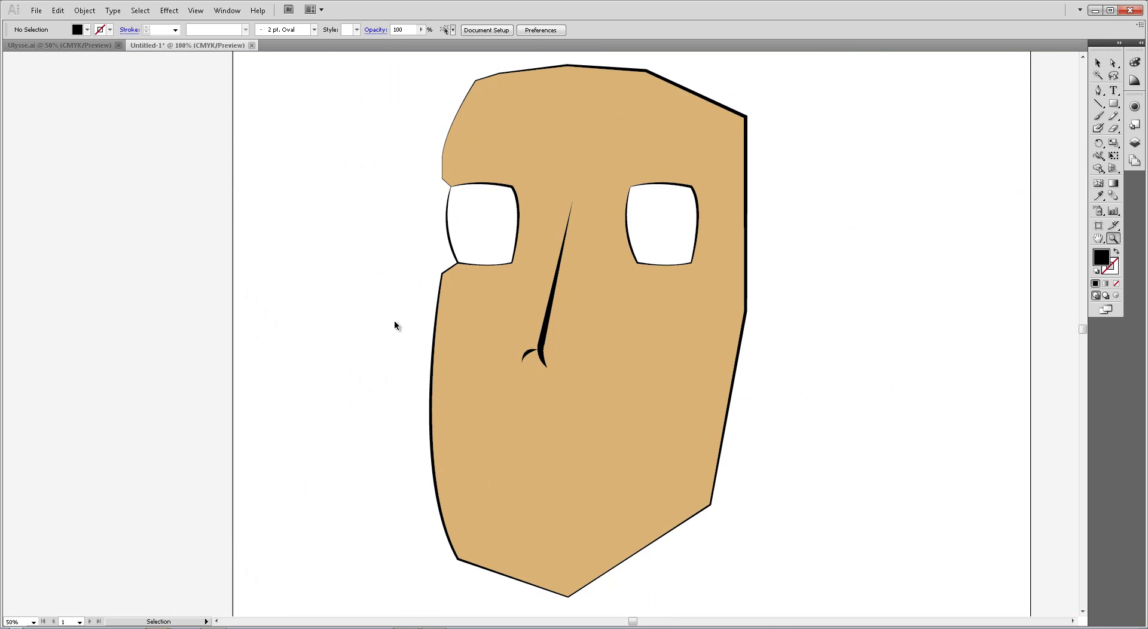
pyautogui.hotkey('ctrl', '-')
pyautogui.hotkey('ctrl', '+')
pyautogui.hotkey('ctrl', '+')
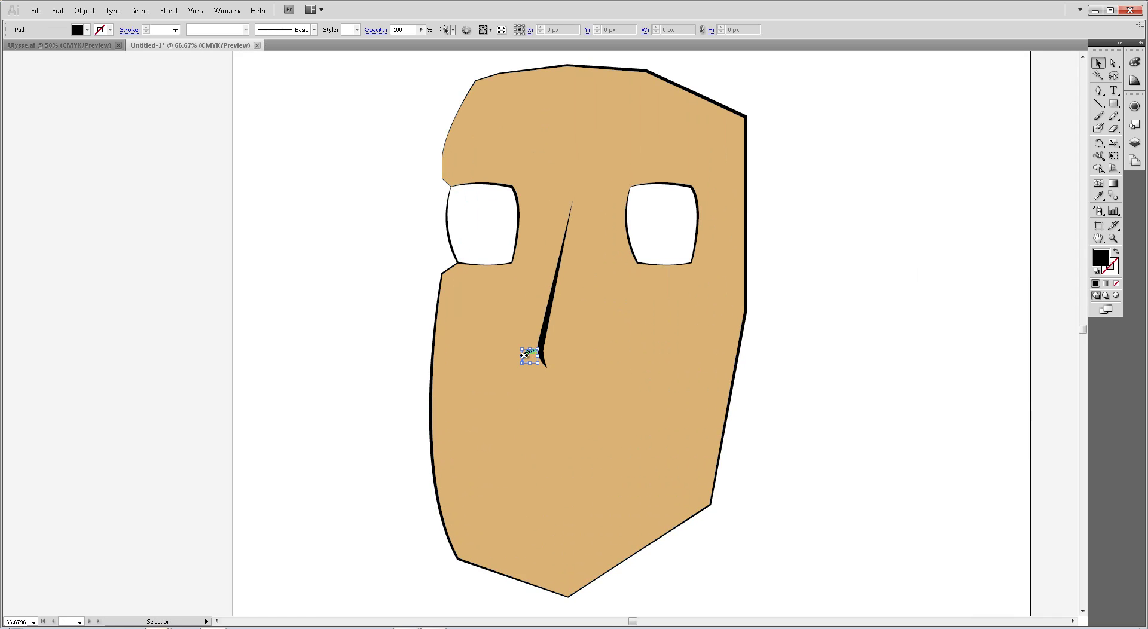
# - Draw a small black crescent nostril to the right of the nose line's base with the Pen tool, and deselect it
pyautogui.press('p')
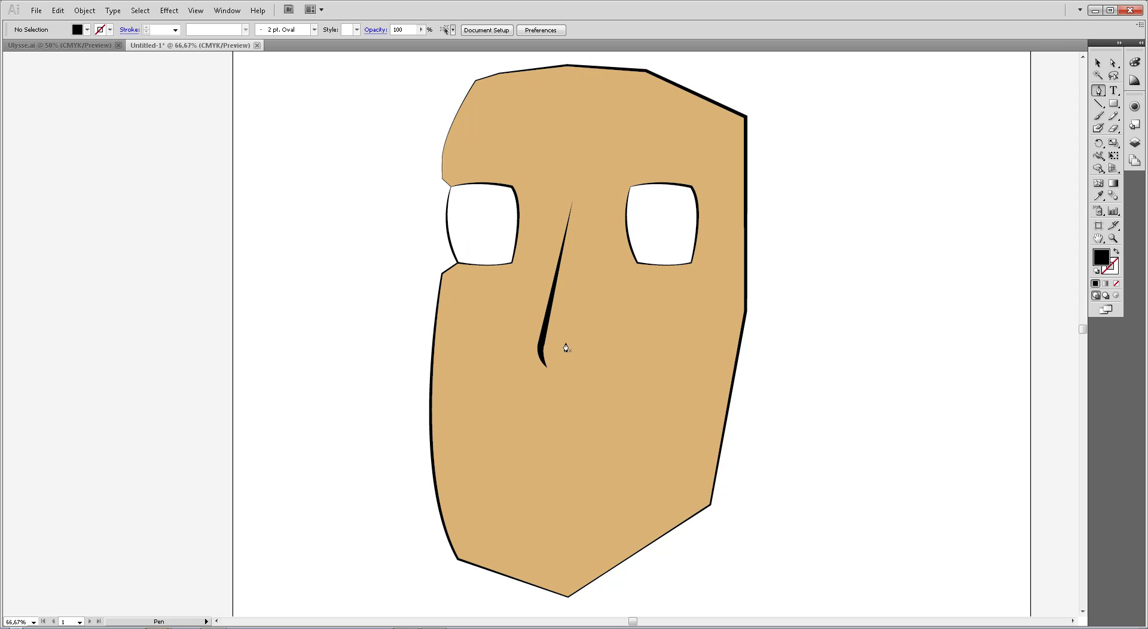
pyautogui.moveTo(573, 346); pyautogui.dragTo(541, 372)
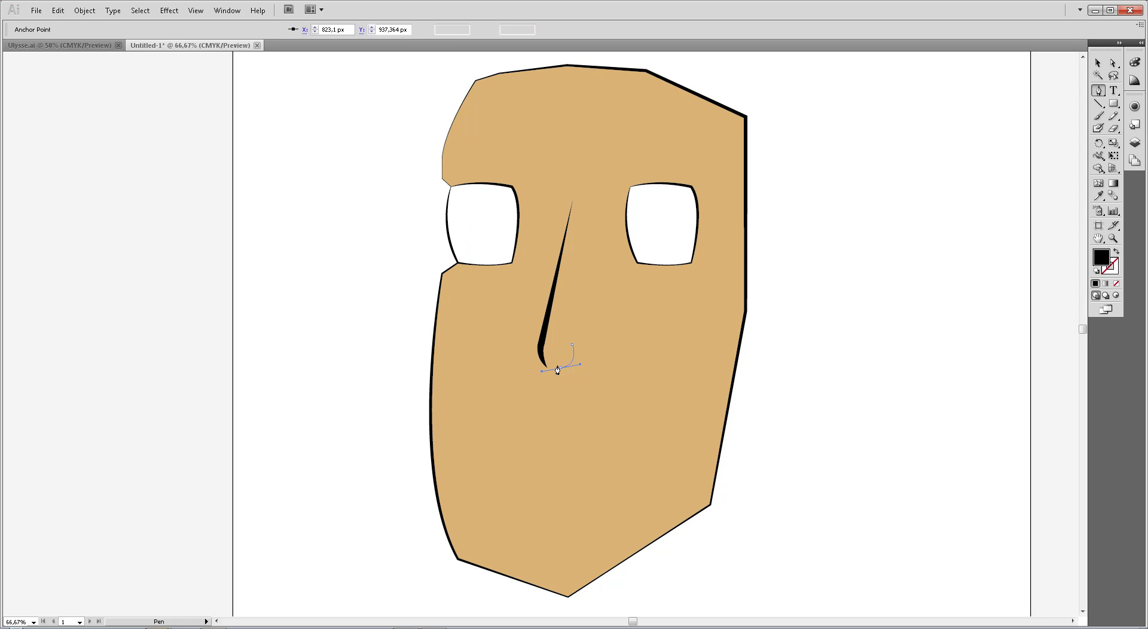
pyautogui.click(572, 347)
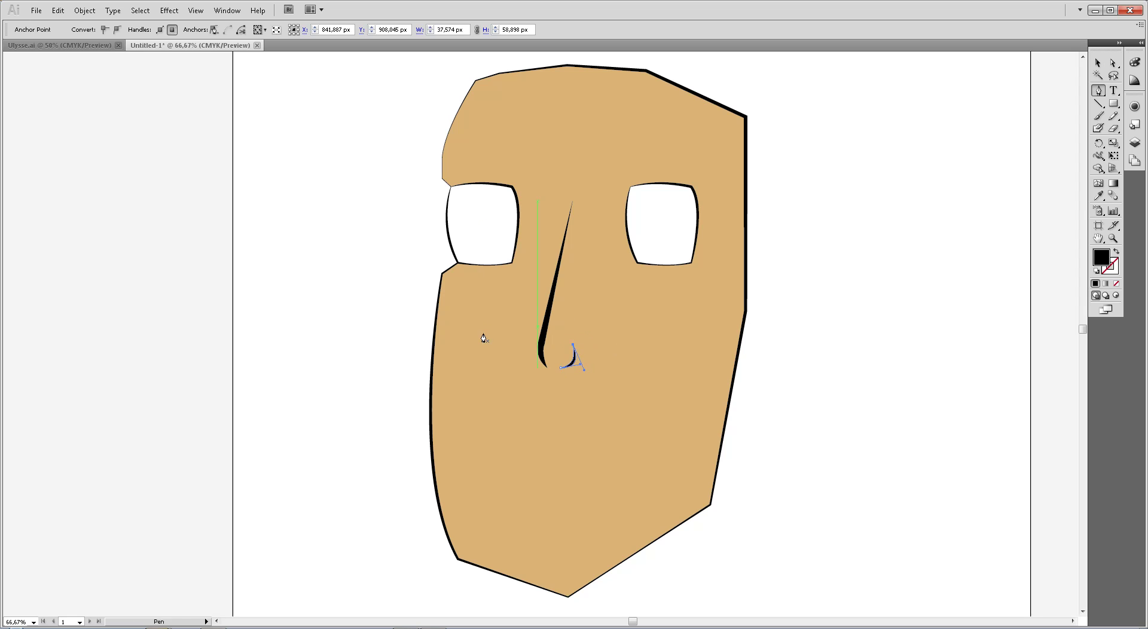
pyautogui.keyDown('ctrl'); pyautogui.click(417, 344); pyautogui.keyUp('ctrl')
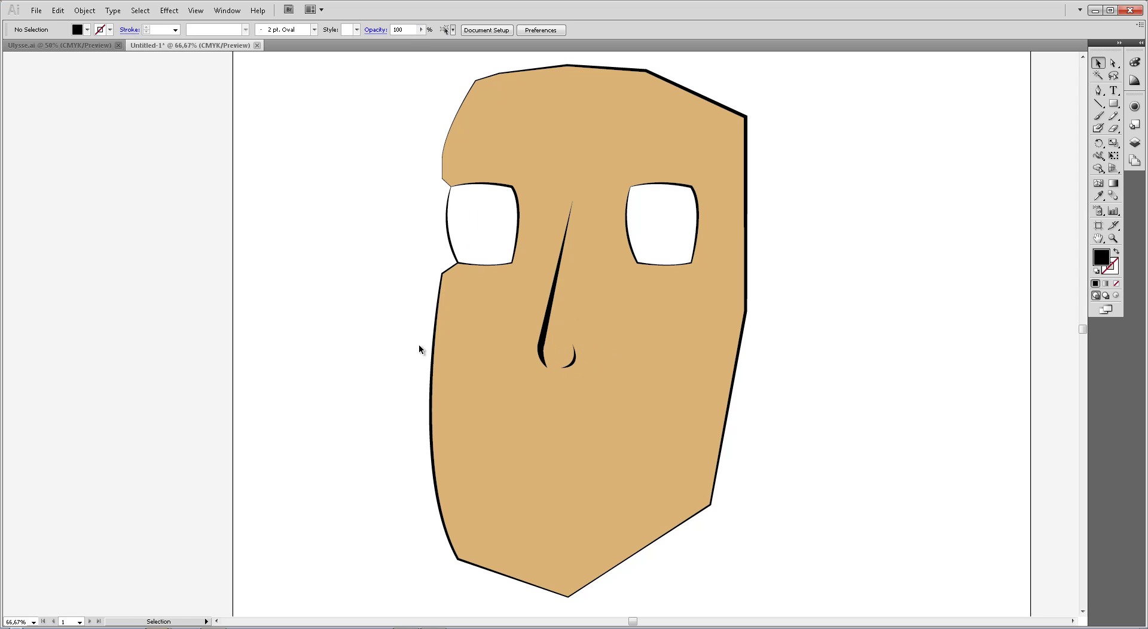
# - Try a new curved left nostril joined to the nose line, nudge it slightly down, and delete it
pyautogui.click(539, 339)
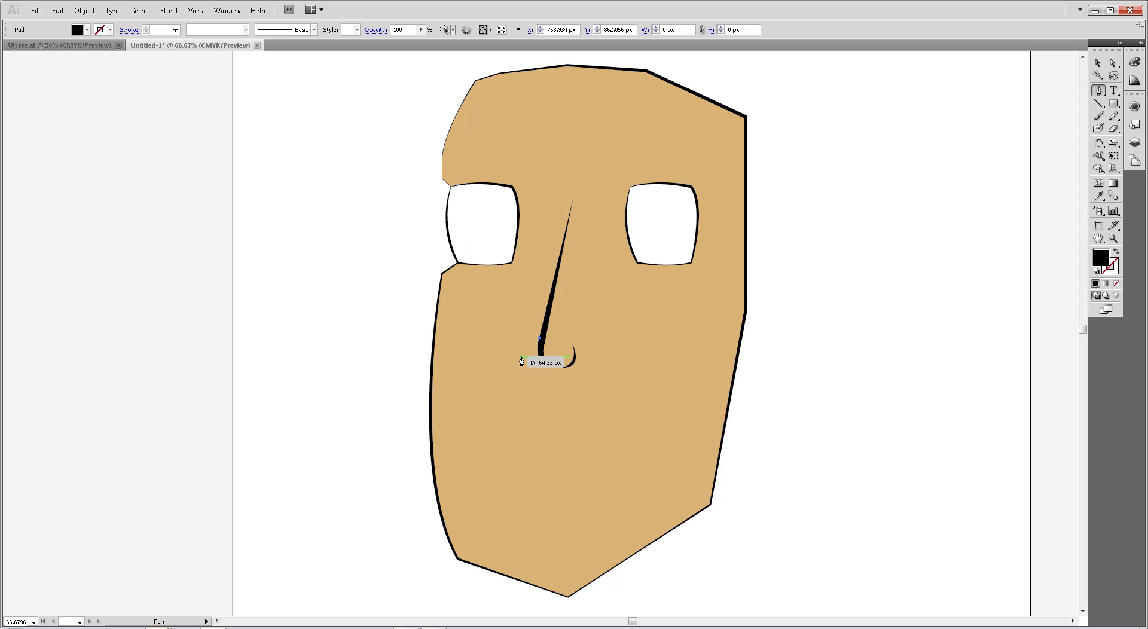
pyautogui.moveTo(521, 364); pyautogui.dragTo(521, 365)
pyautogui.click(521, 359)
pyautogui.moveTo(540, 342); pyautogui.dragTo(564, 340)
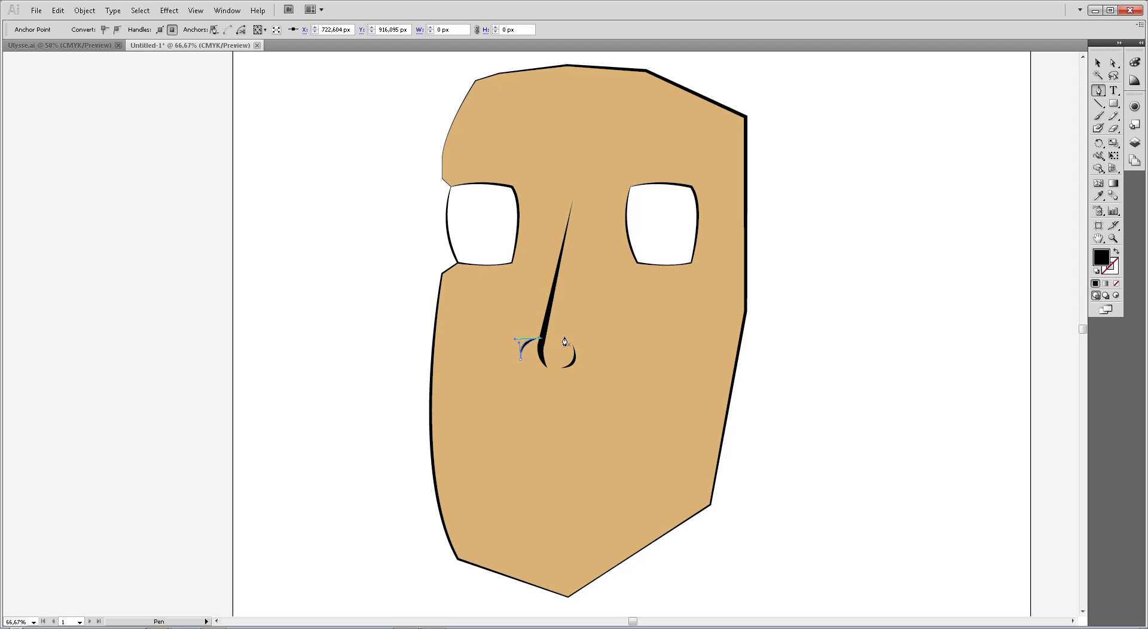
pyautogui.press('v')
pyautogui.click(361, 354)
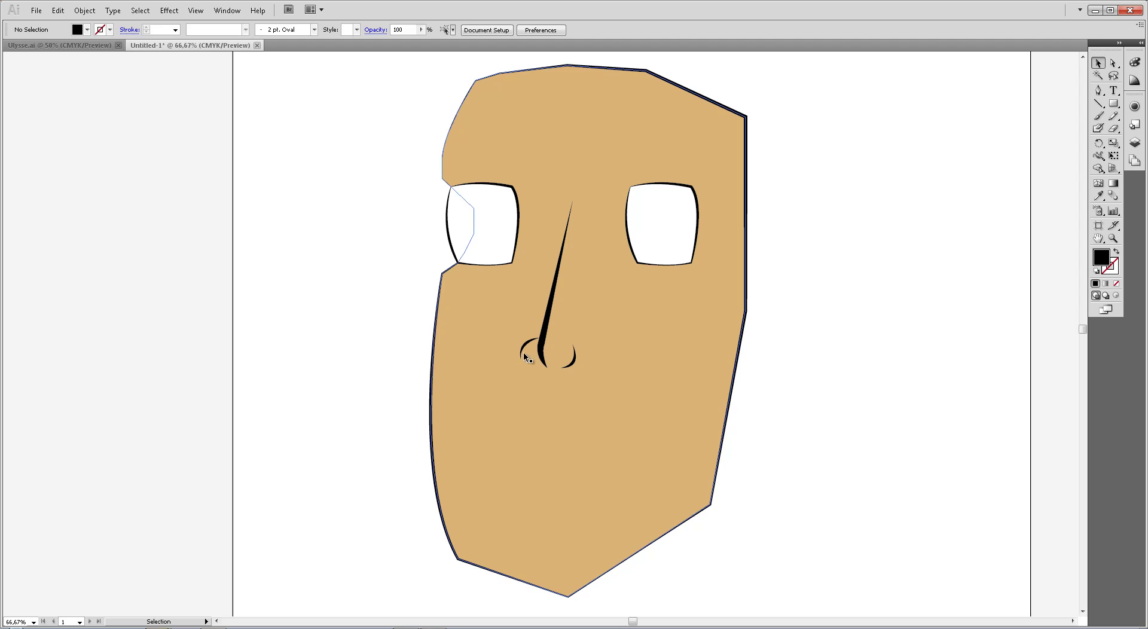
pyautogui.moveTo(526, 343); pyautogui.dragTo(527, 348)
pyautogui.click(845, 371)
pyautogui.click(526, 359)
pyautogui.press('Delete')
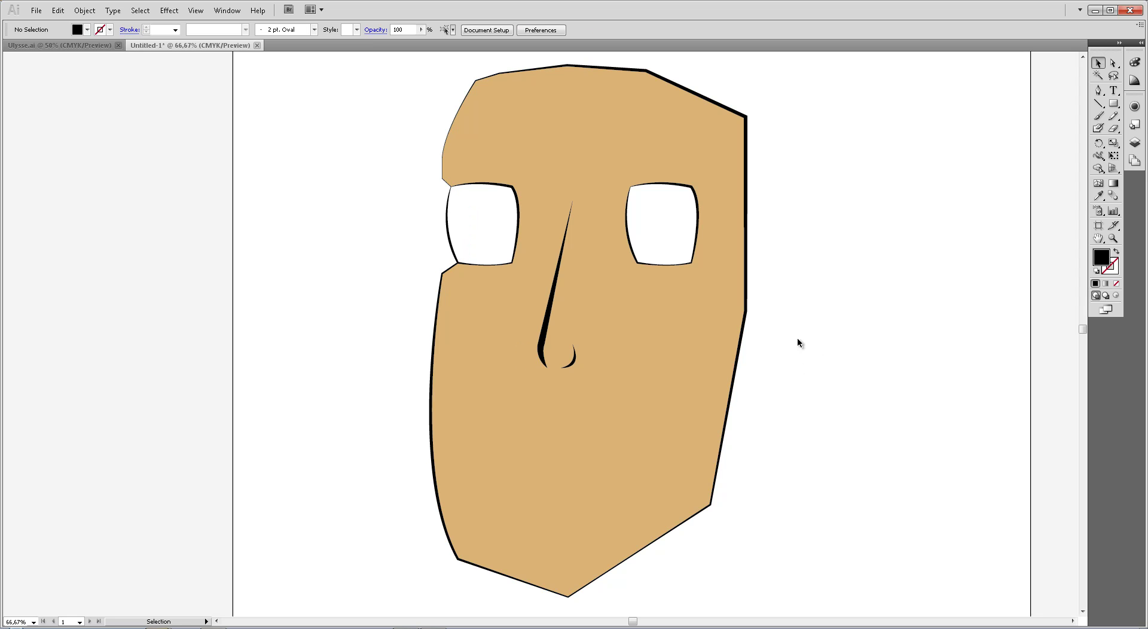
# - Check the hair in the finished Ulysse.ai drawing with its face outline deselected, and return to the untitled document
pyautogui.scroll(1, 797, 312)
pyautogui.press('p')
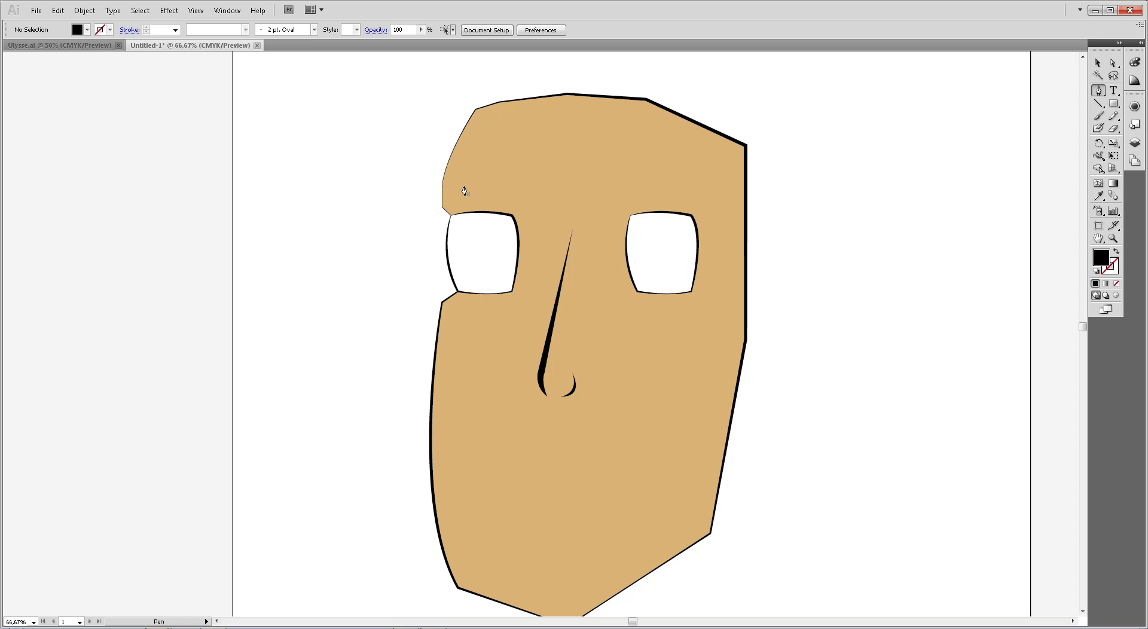
pyautogui.scroll(1, 454, 180)
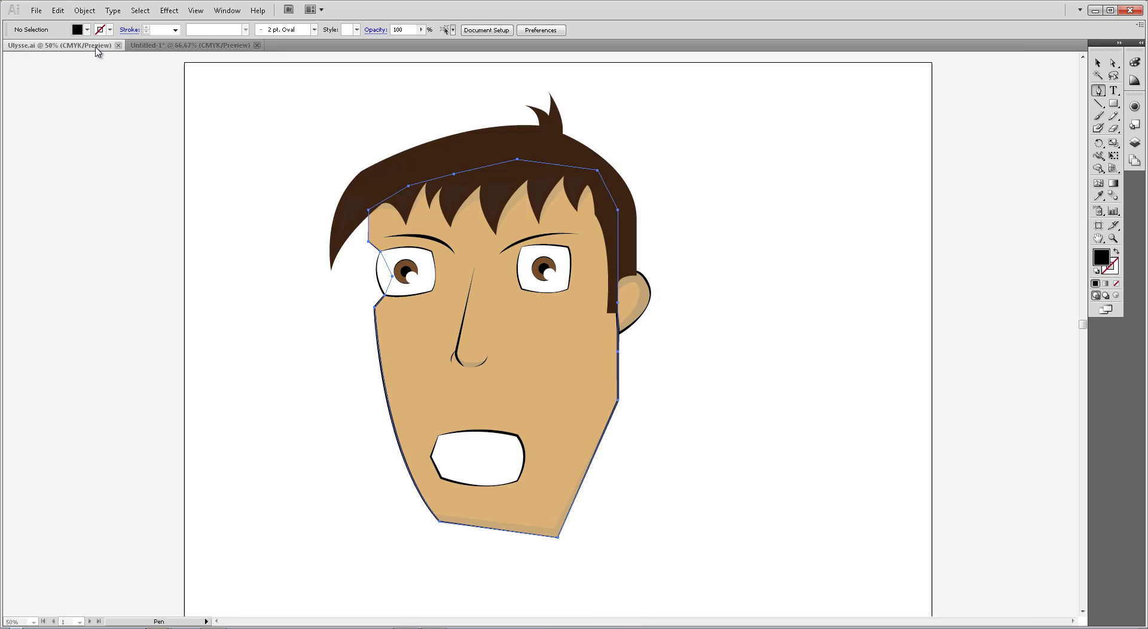
pyautogui.click(89, 45)
pyautogui.press('v')
pyautogui.click(268, 152)
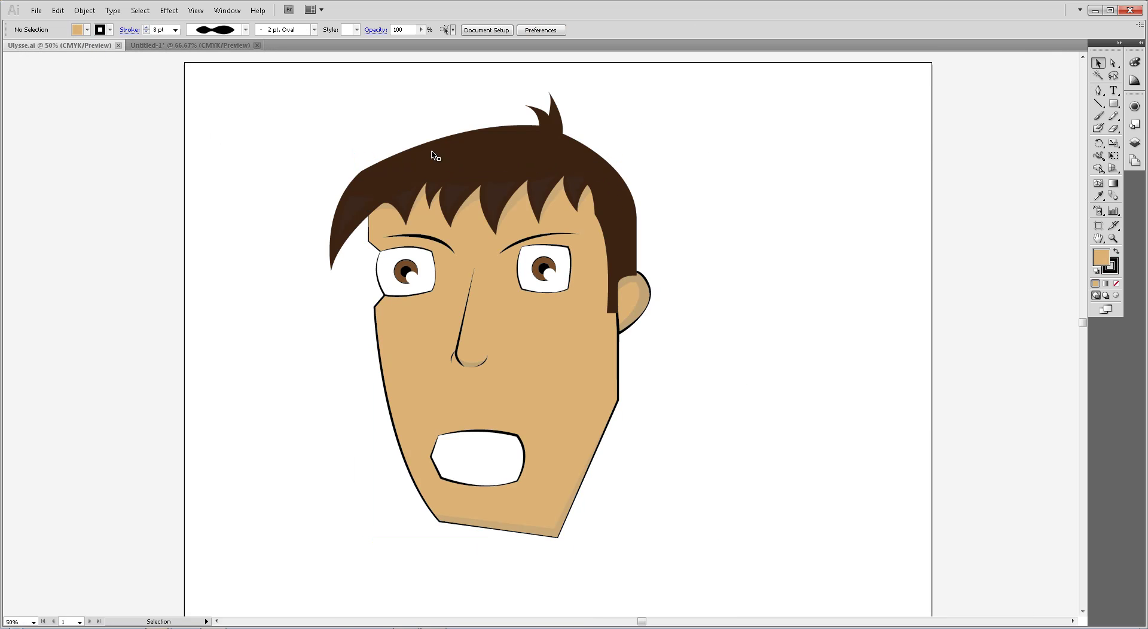
pyautogui.click(161, 48)
# - Start a black hair shape with the Pen tool, curving from the left forehead to a pointed tip and over the head to its right side
pyautogui.press('p')
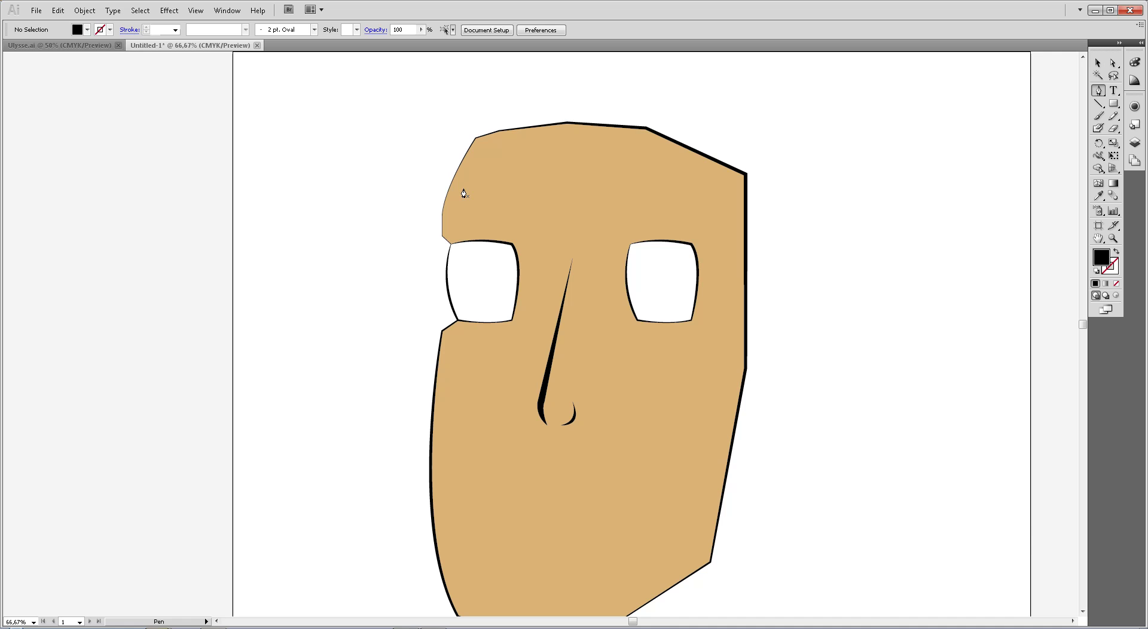
pyautogui.click(464, 189)
pyautogui.moveTo(411, 245); pyautogui.dragTo(400, 284)
pyautogui.moveTo(411, 245)
pyautogui.mouseDown()
pyautogui.moveTo(432, 118)
pyautogui.moveTo(484, 112)
pyautogui.moveTo(541, 75)
pyautogui.mouseUp()
pyautogui.click(474, 120)
pyautogui.scroll(2, 877, 175)
pyautogui.moveTo(648, 158); pyautogui.dragTo(704, 171)
pyautogui.click(648, 158)
pyautogui.moveTo(764, 235); pyautogui.dragTo(774, 292)
pyautogui.click(763, 236)
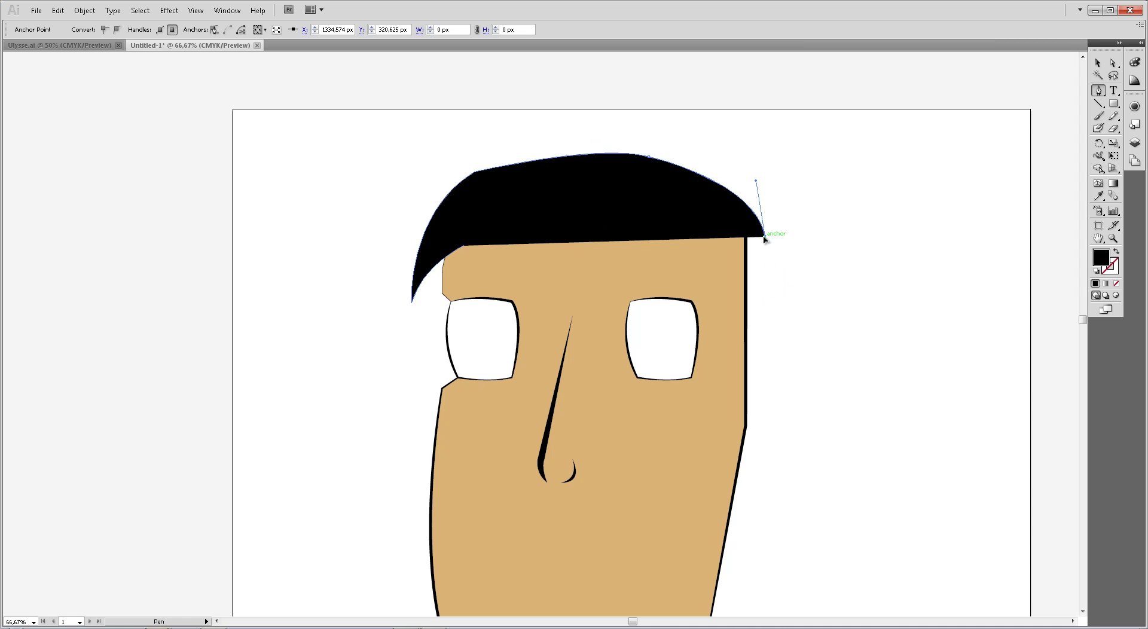
# - Continue the hair path down into a narrow right sideburn, close it with a curved hairline across the forehead, and deselect it
pyautogui.click(759, 371)
pyautogui.moveTo(747, 389); pyautogui.dragTo(747, 396)
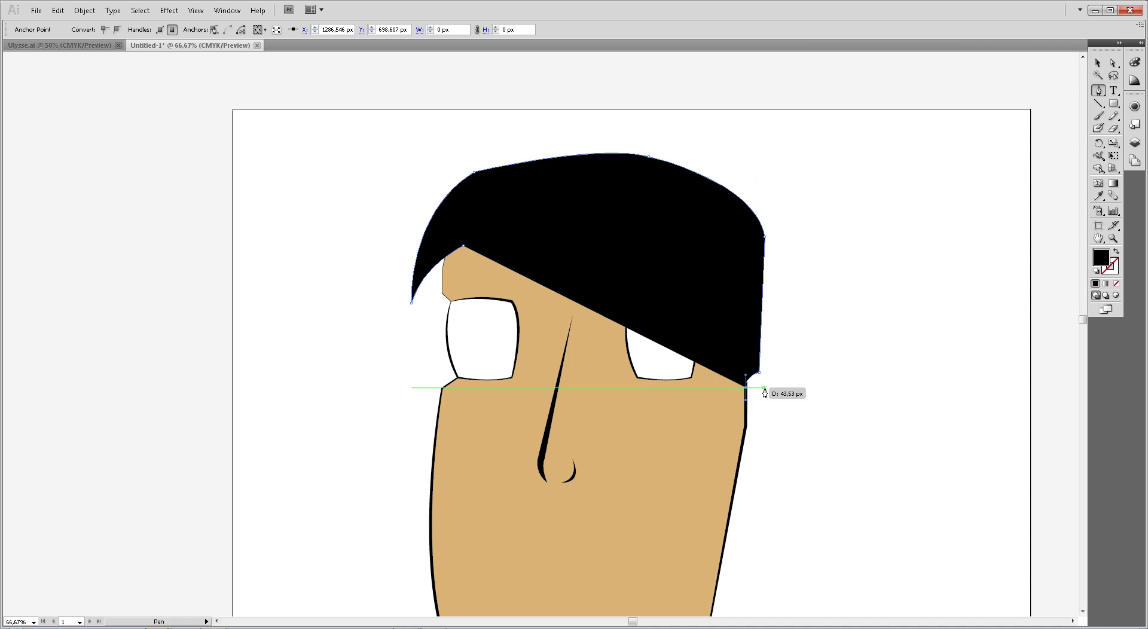
pyautogui.click(745, 428)
pyautogui.scroll(-1, 803, 415)
pyautogui.scroll(-1, 803, 415)
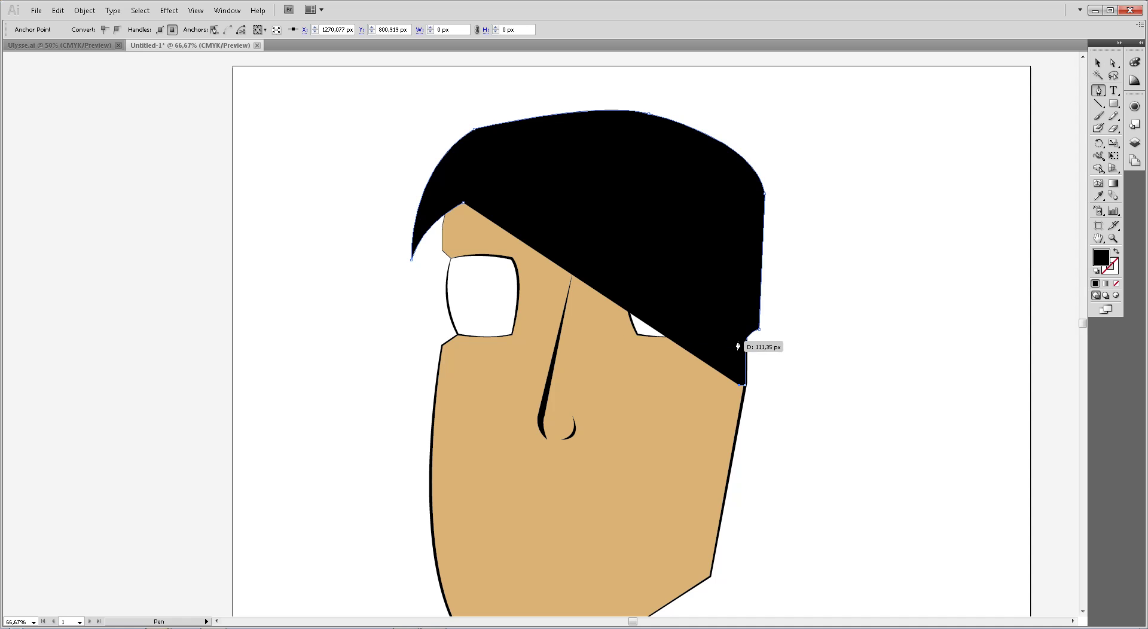
pyautogui.click(737, 222)
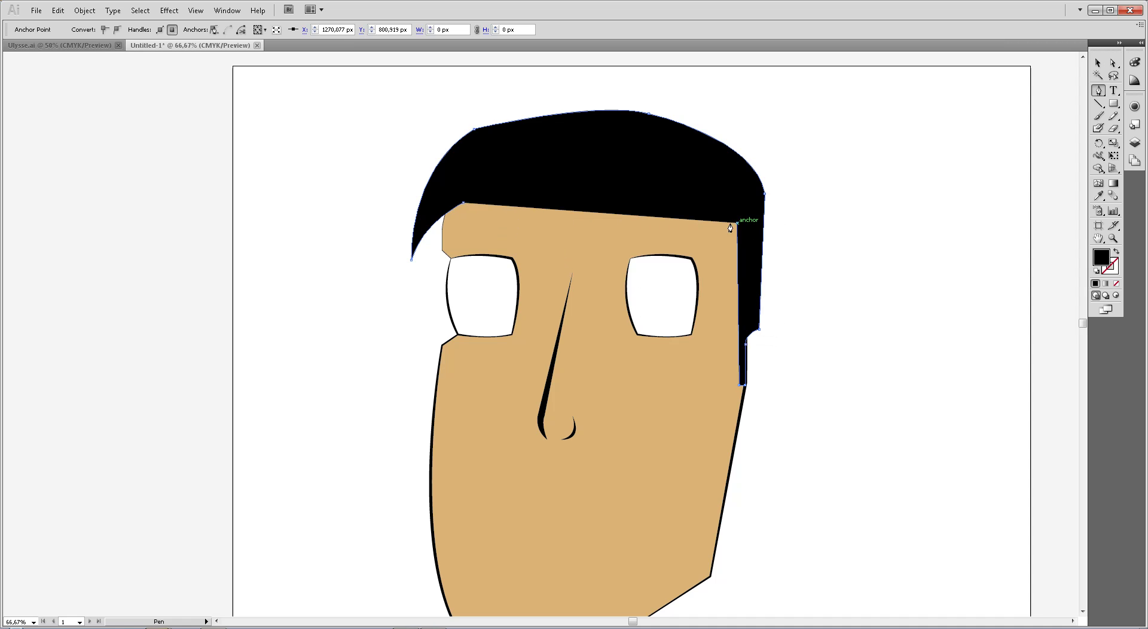
pyautogui.moveTo(463, 203); pyautogui.dragTo(338, 249)
pyautogui.press('v')
pyautogui.click(226, 248)
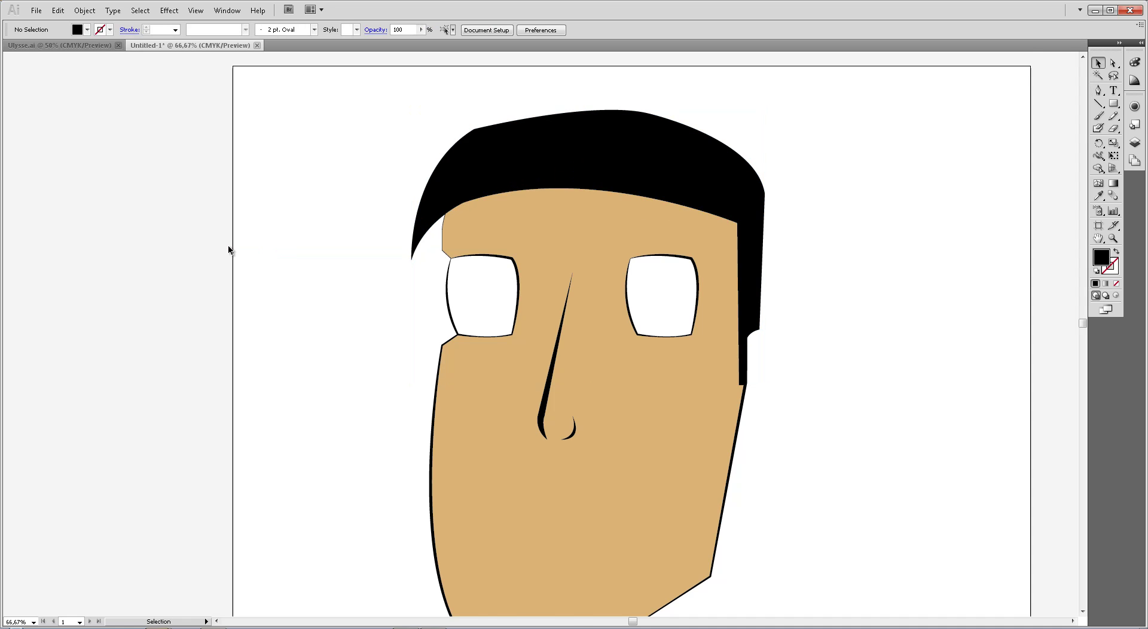
# - Fill the hair shape with the dark brown swatch and deselect it
pyautogui.scroll(-2, 231, 243)
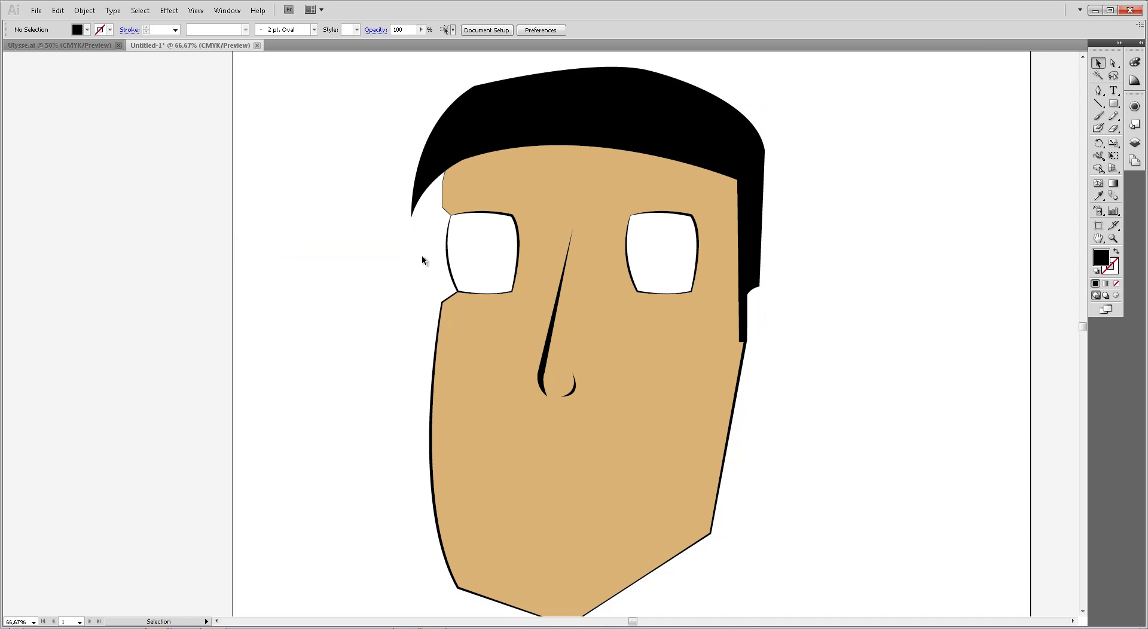
pyautogui.scroll(-1, 883, 342)
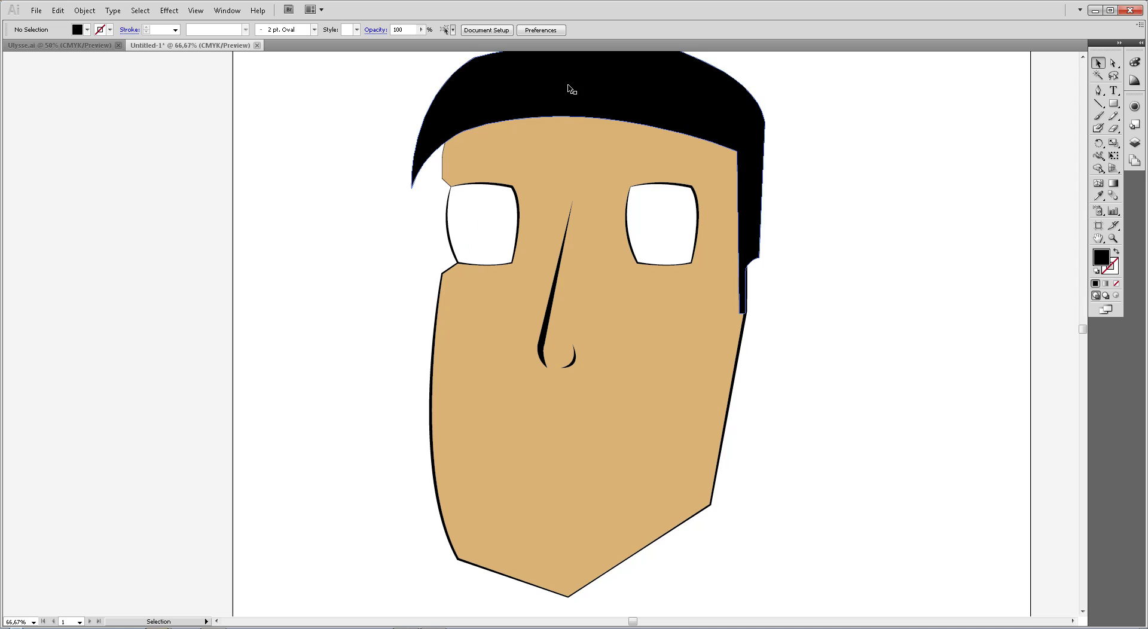
pyautogui.click(669, 111)
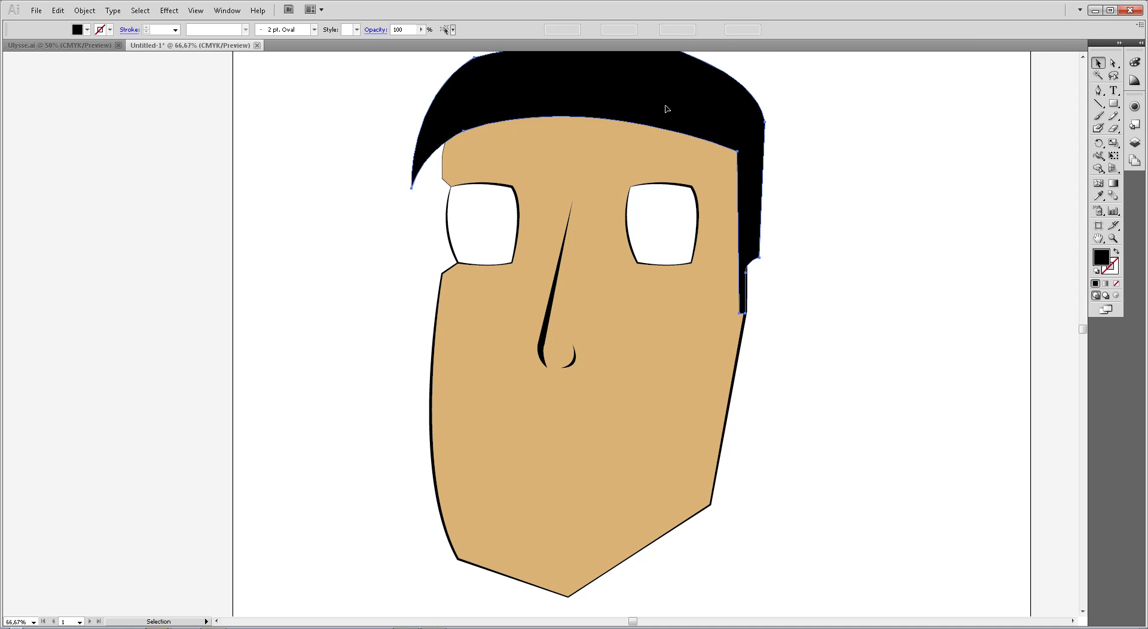
pyautogui.click(866, 167)
pyautogui.scroll(2, 866, 167)
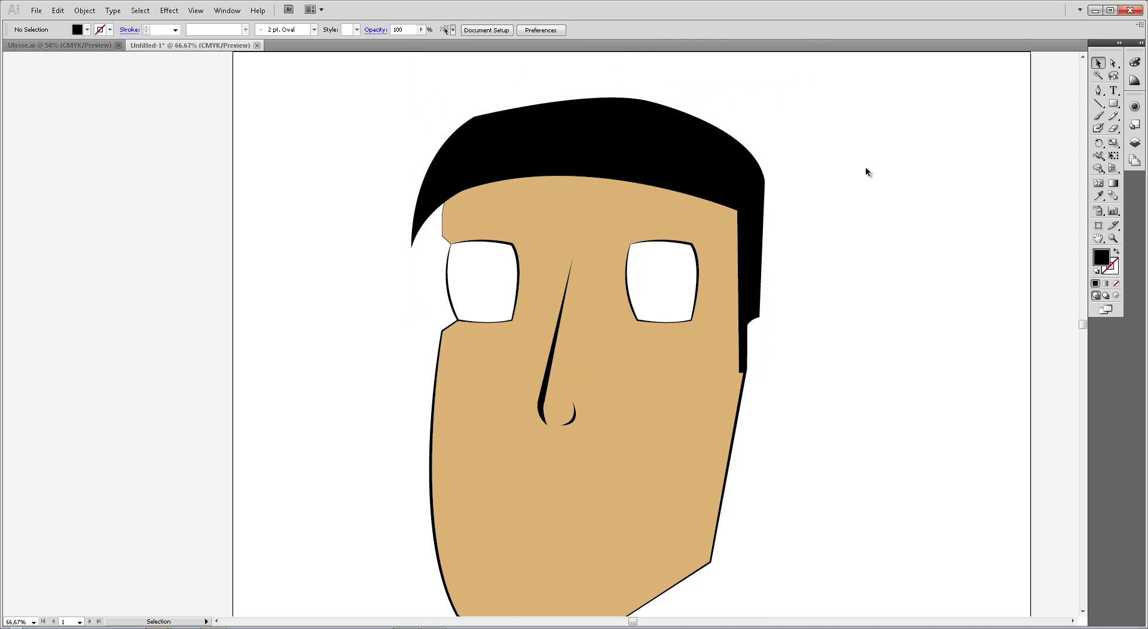
pyautogui.click(641, 167)
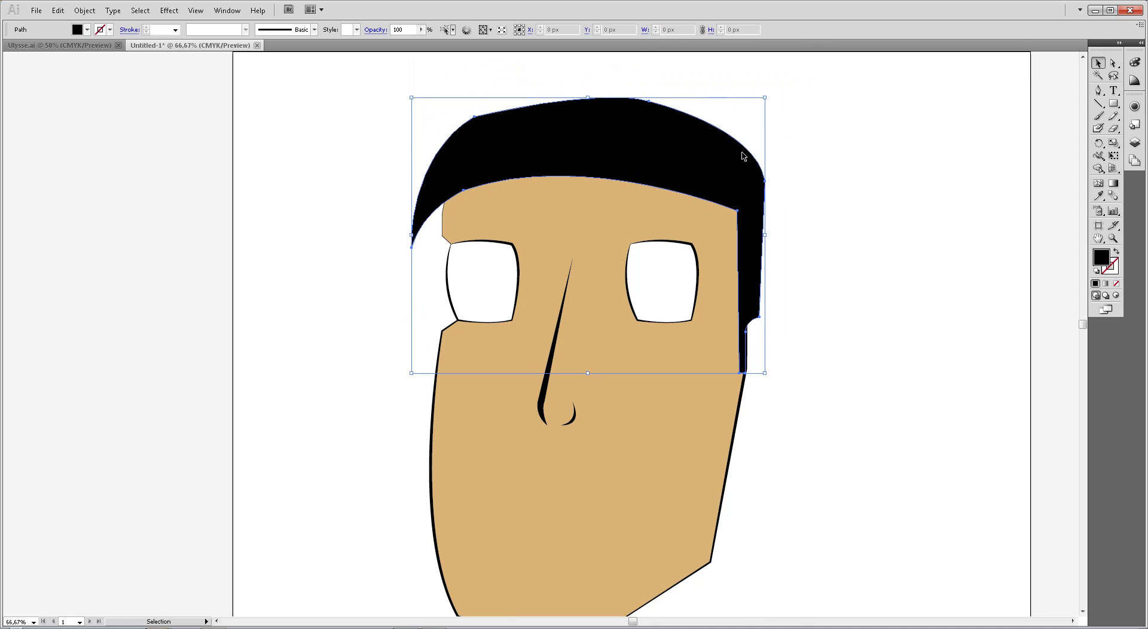
pyautogui.click(903, 157)
pyautogui.click(680, 157)
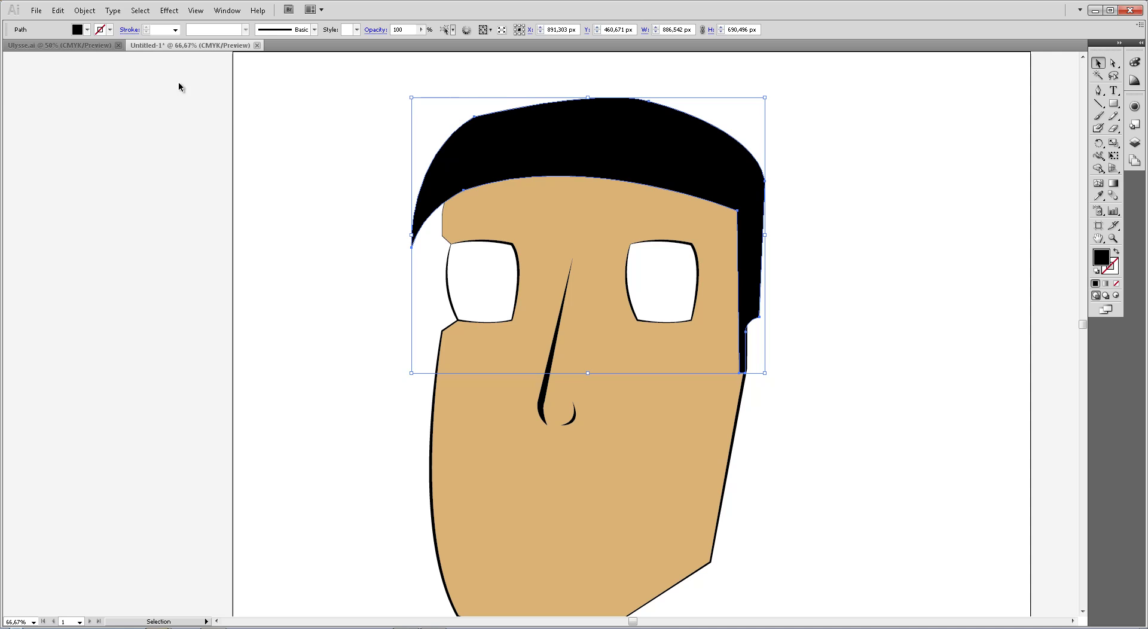
pyautogui.click(87, 29)
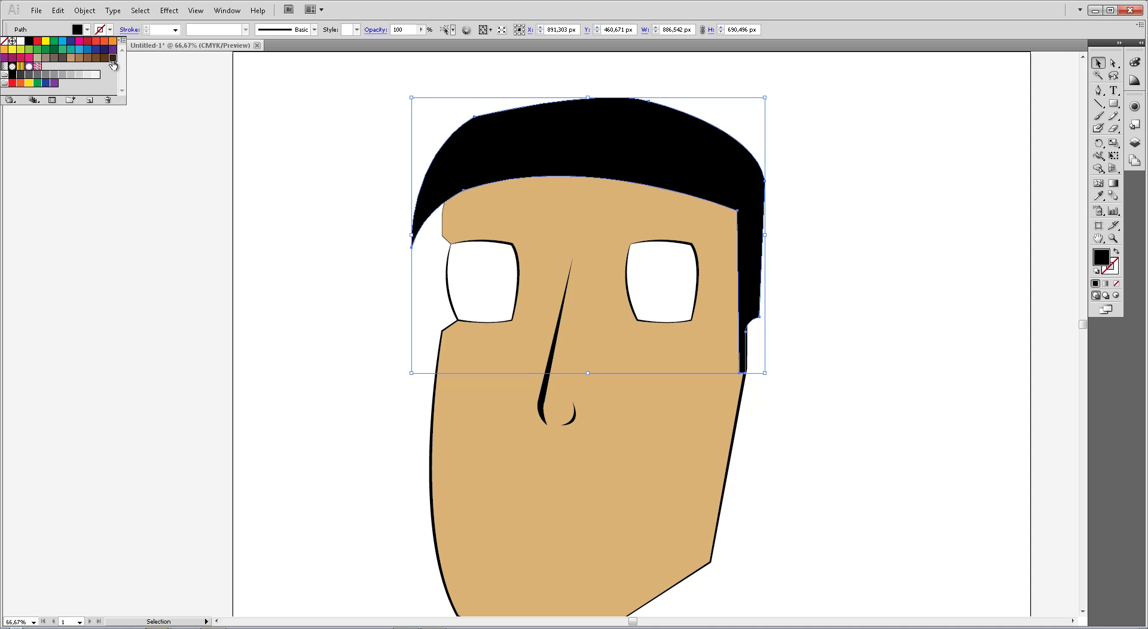
pyautogui.click(113, 59)
pyautogui.click(346, 205)
pyautogui.click(353, 207)
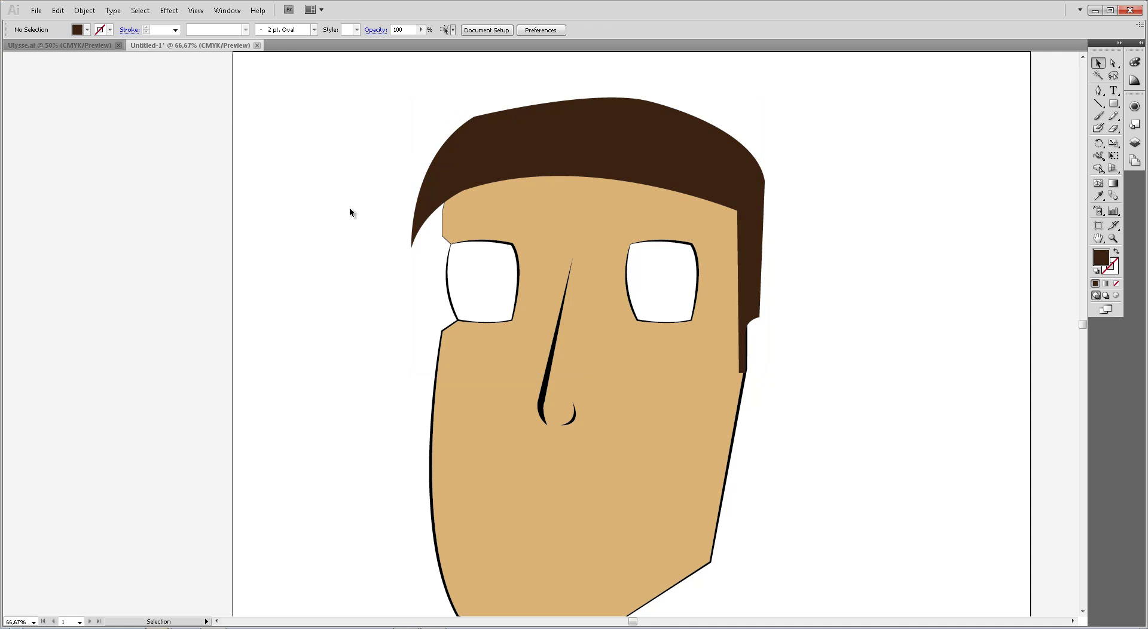
# - Try lighter brown, pink, magenta and red swatches on the hair, and return its fill to dark brown
pyautogui.click(524, 130)
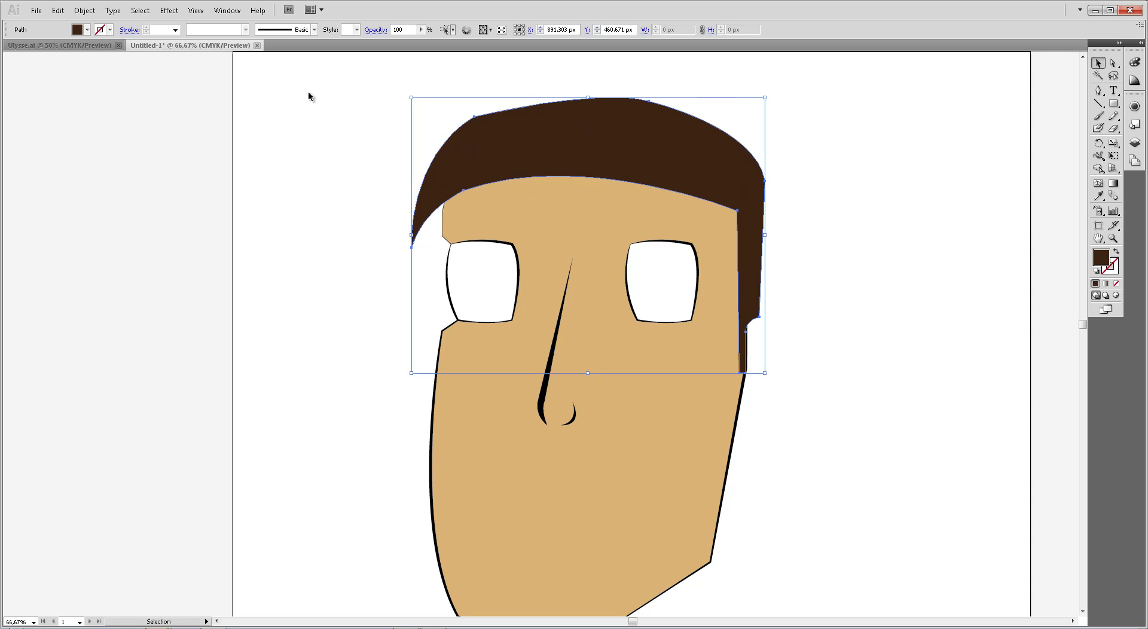
pyautogui.click(88, 31)
pyautogui.click(80, 59)
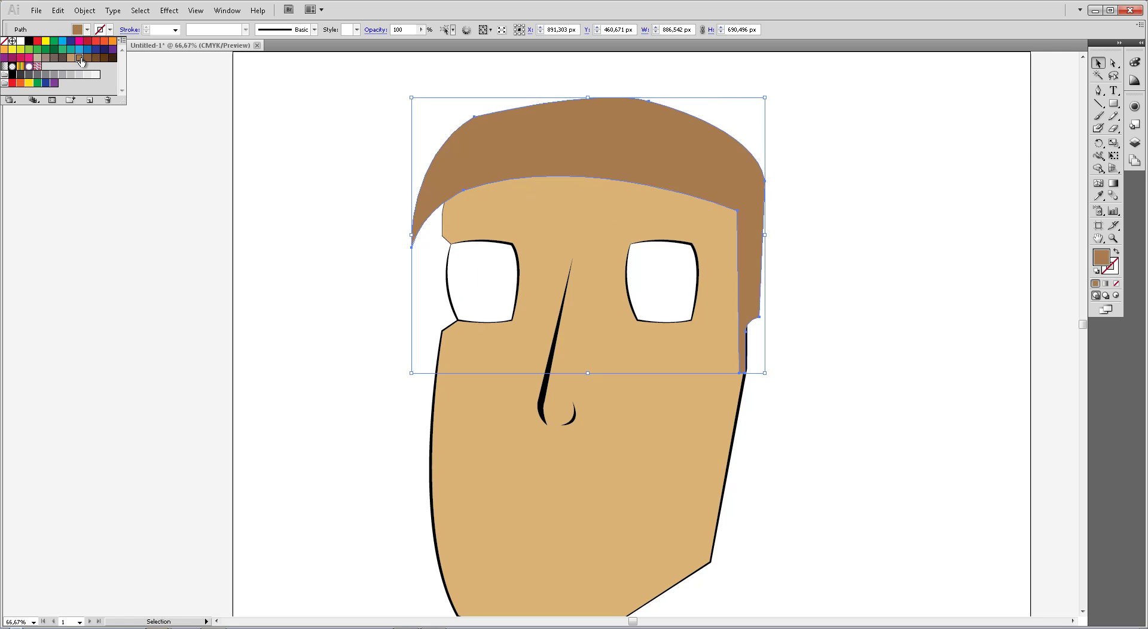
pyautogui.click(62, 57)
pyautogui.click(28, 58)
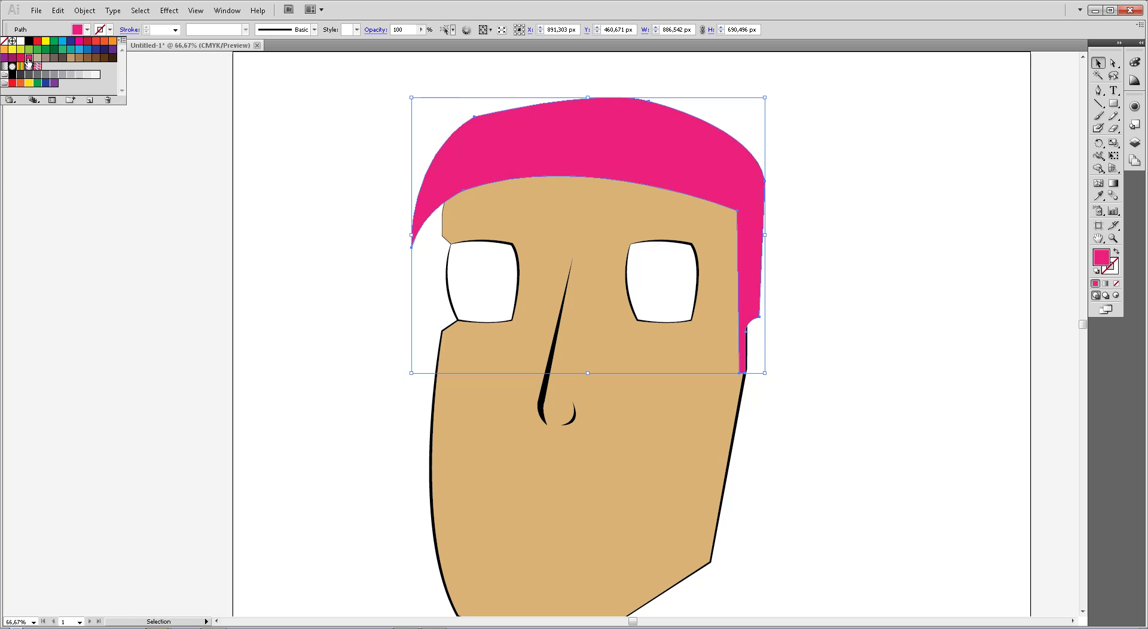
pyautogui.click(80, 42)
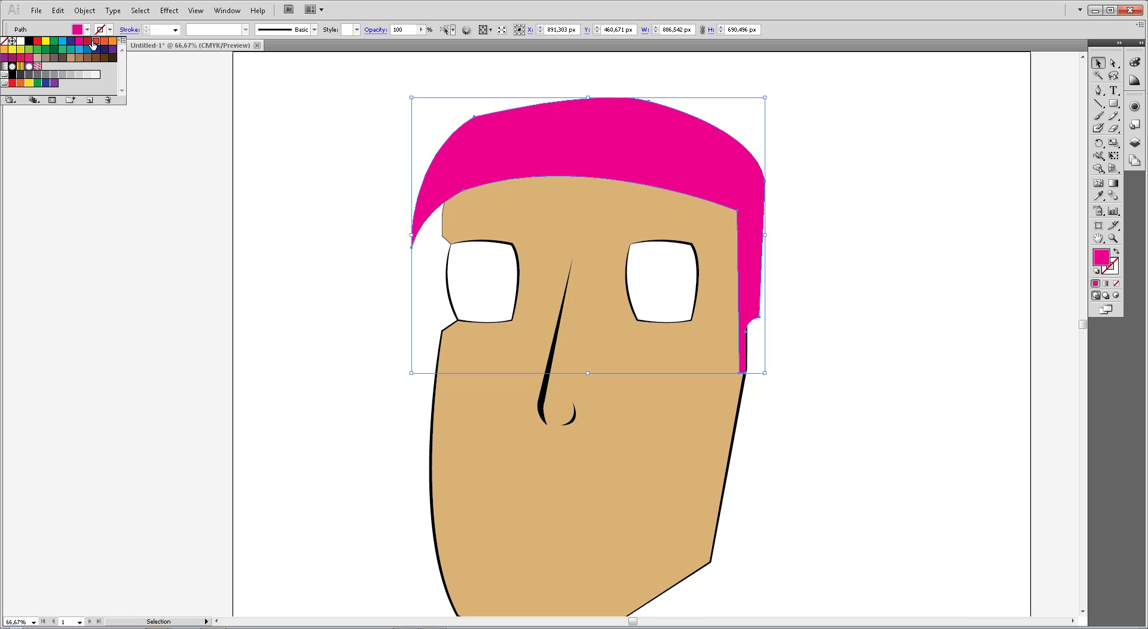
pyautogui.click(94, 43)
pyautogui.click(87, 43)
pyautogui.click(38, 42)
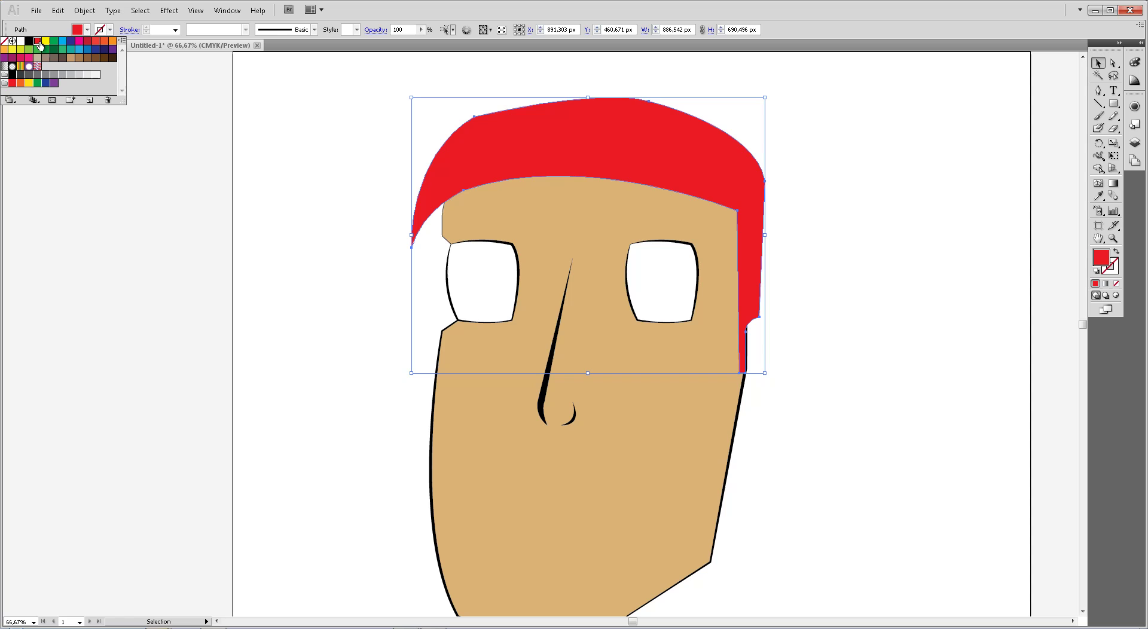
pyautogui.click(112, 58)
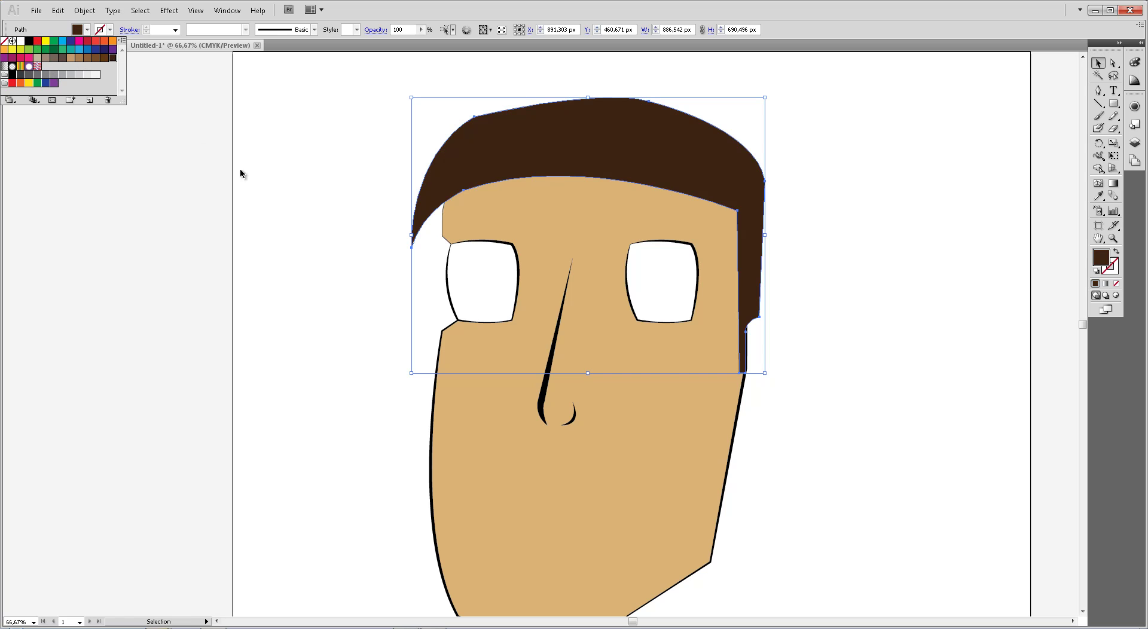
pyautogui.click(538, 165)
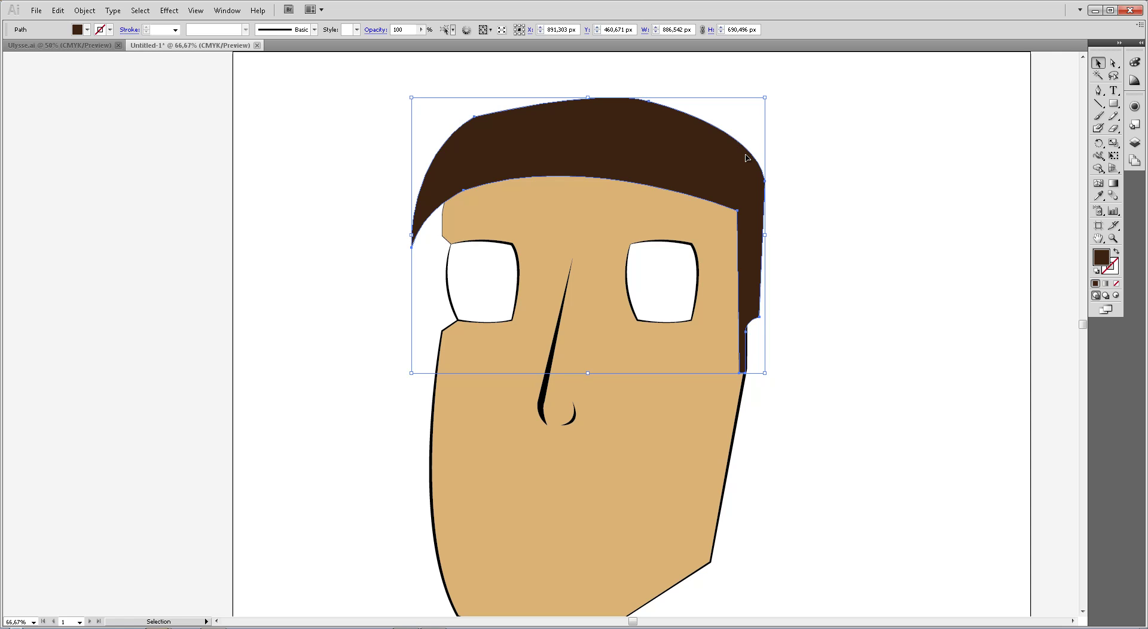
# - Try to apply a vertical gradient to the hair with the Gradient tool and deselect the shape
pyautogui.click(808, 150)
pyautogui.click(662, 159)
pyautogui.click(1113, 183)
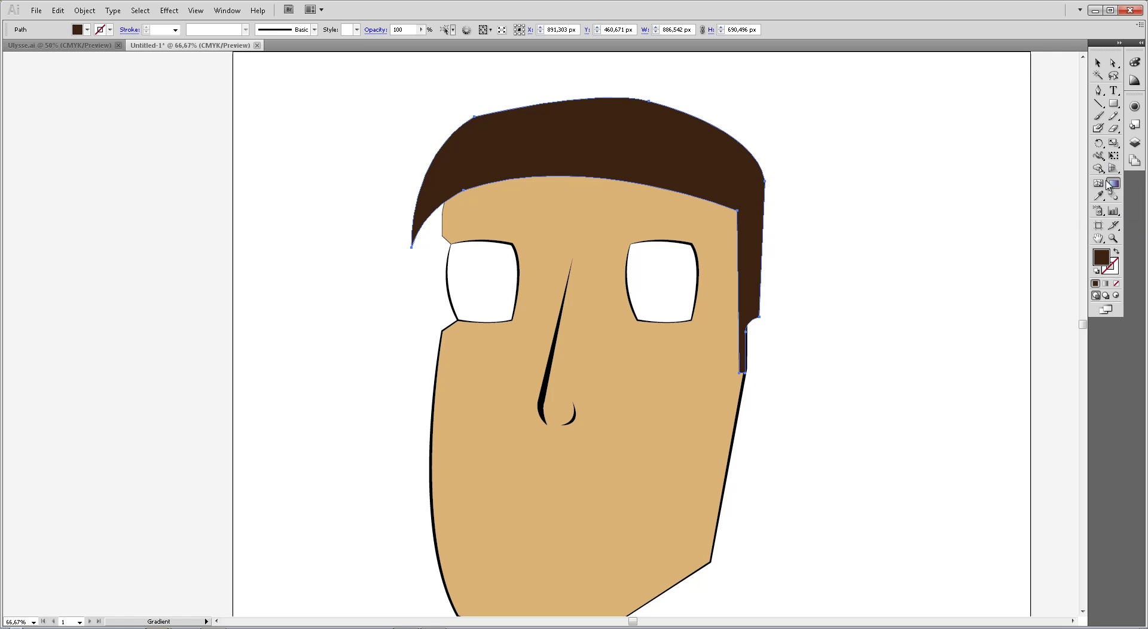
pyautogui.moveTo(588, 95); pyautogui.dragTo(590, 177)
pyautogui.moveTo(588, 178); pyautogui.dragTo(596, 103)
pyautogui.press('v')
pyautogui.click(905, 210)
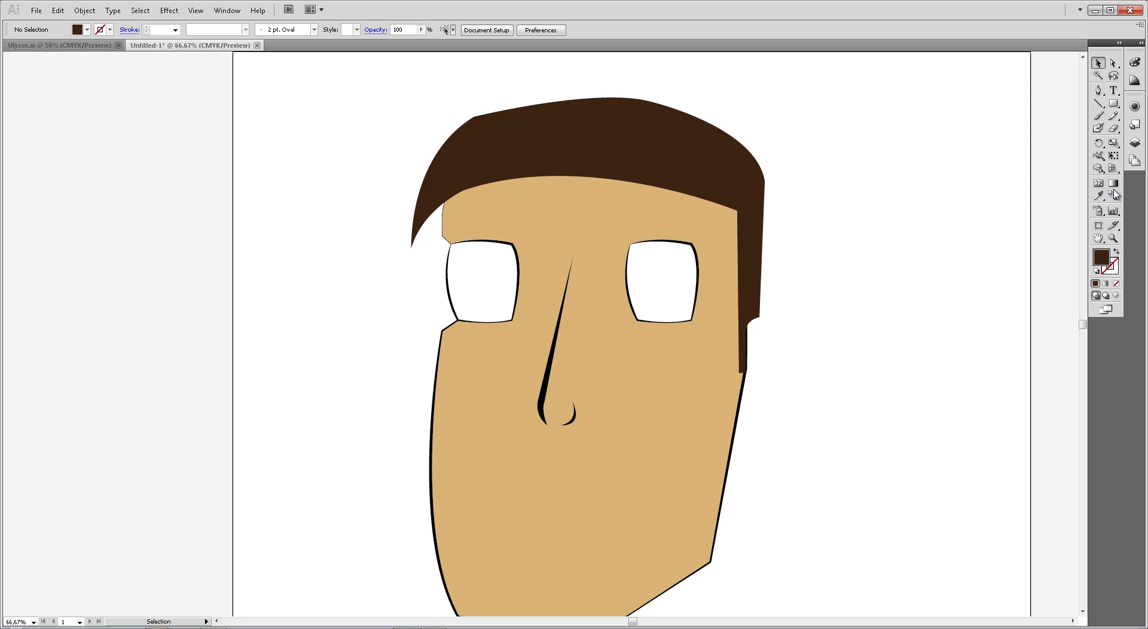
# - Show the gradient settings and apply the white-to-black linear gradient to the hair shape
pyautogui.click(228, 11)
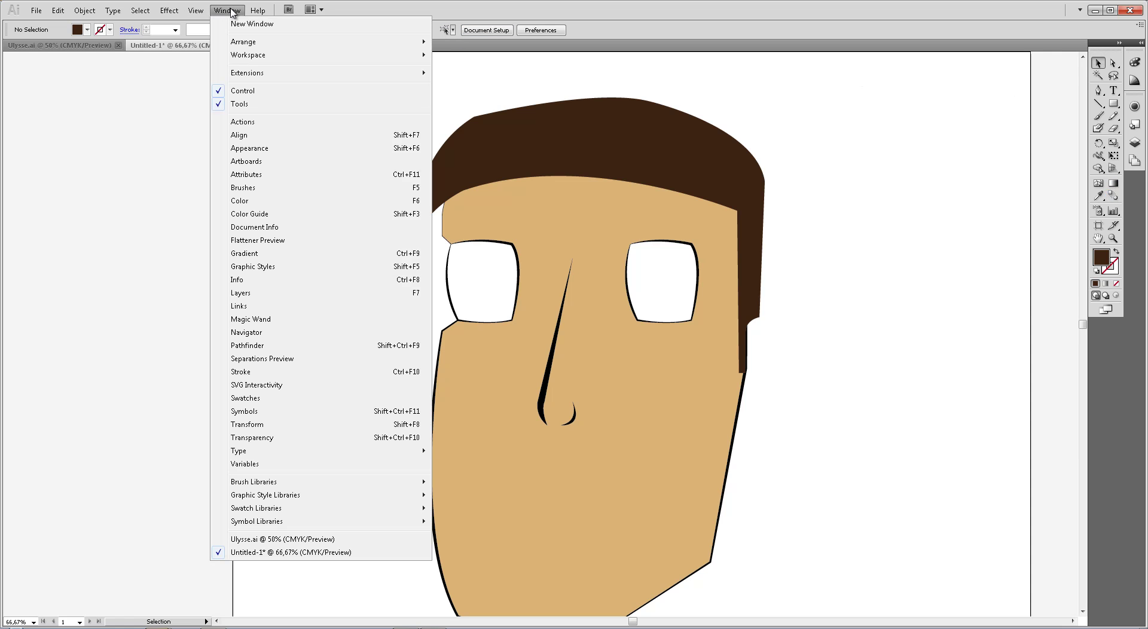
pyautogui.click(297, 255)
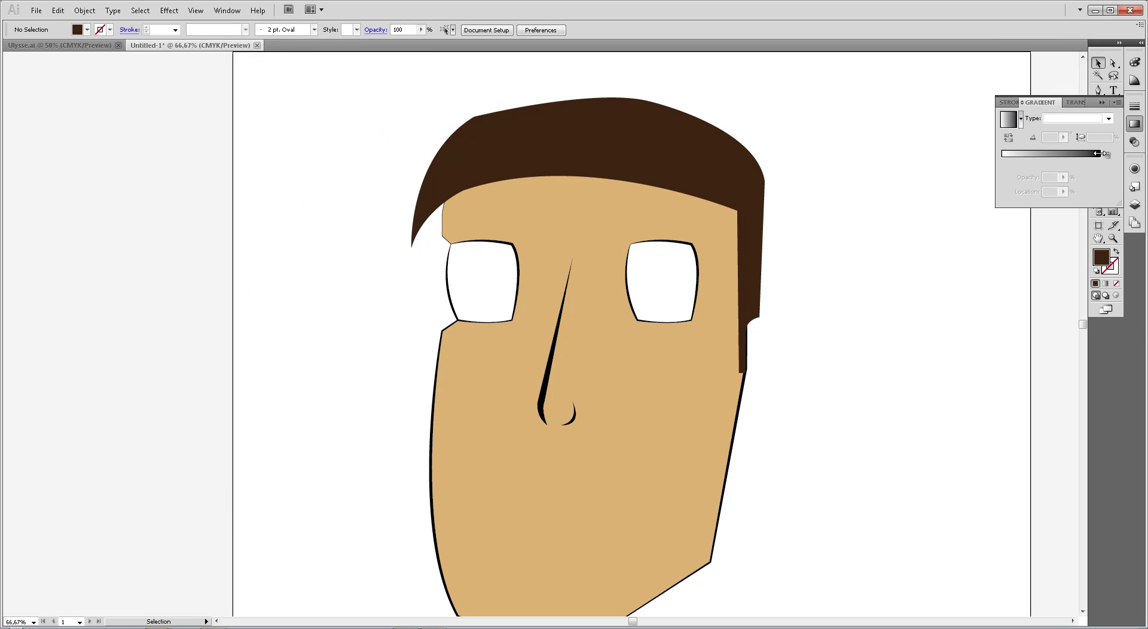
pyautogui.click(1136, 126)
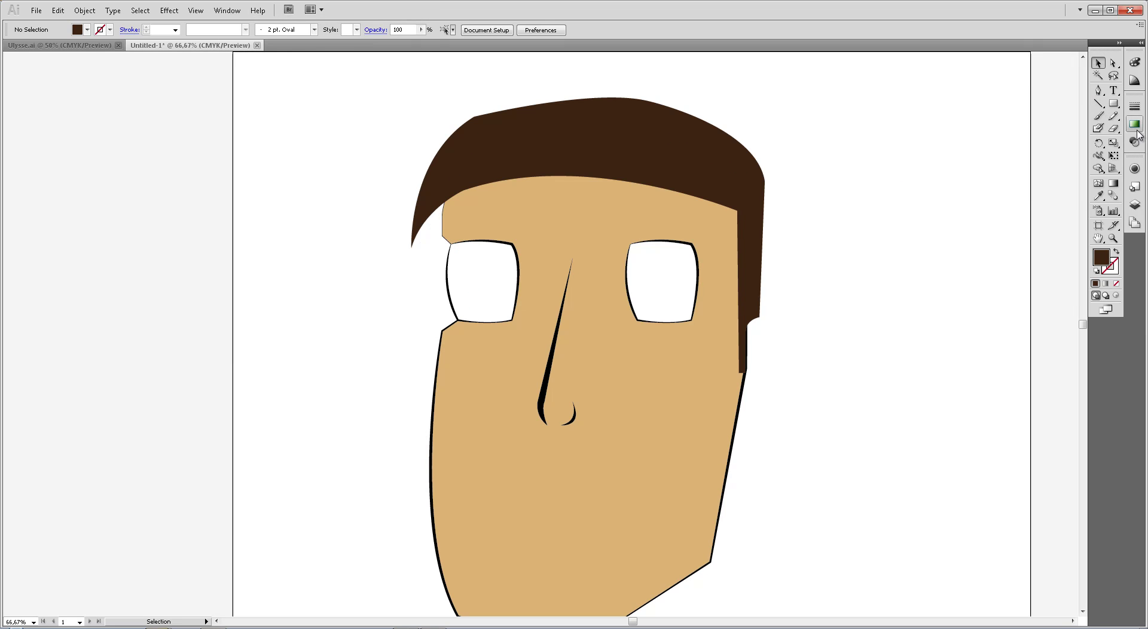
pyautogui.click(664, 149)
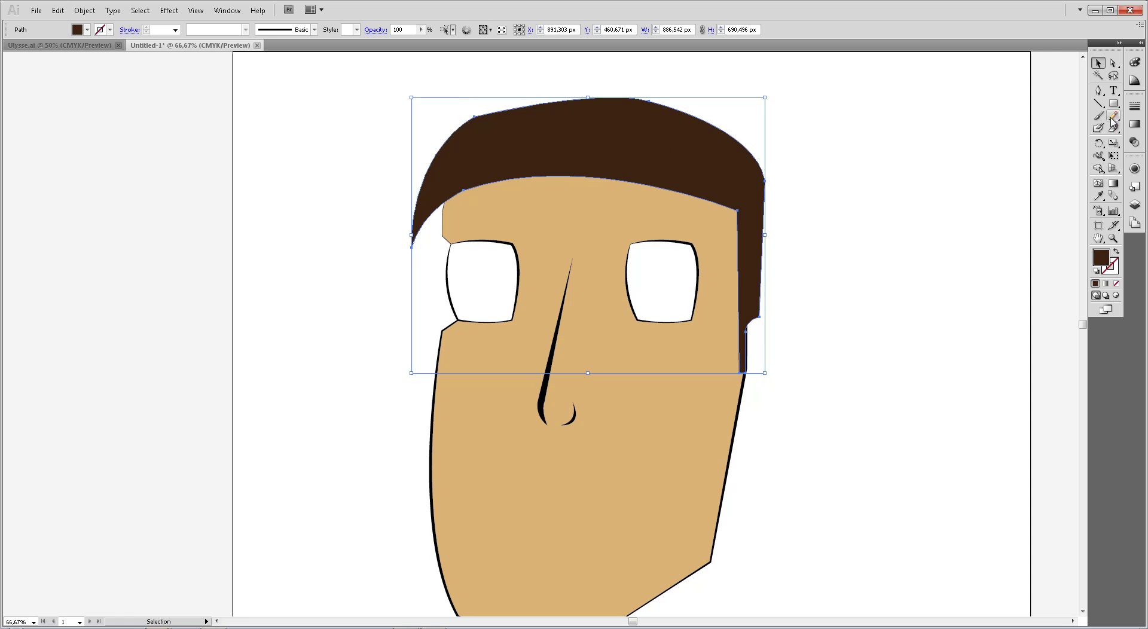
pyautogui.click(224, 14)
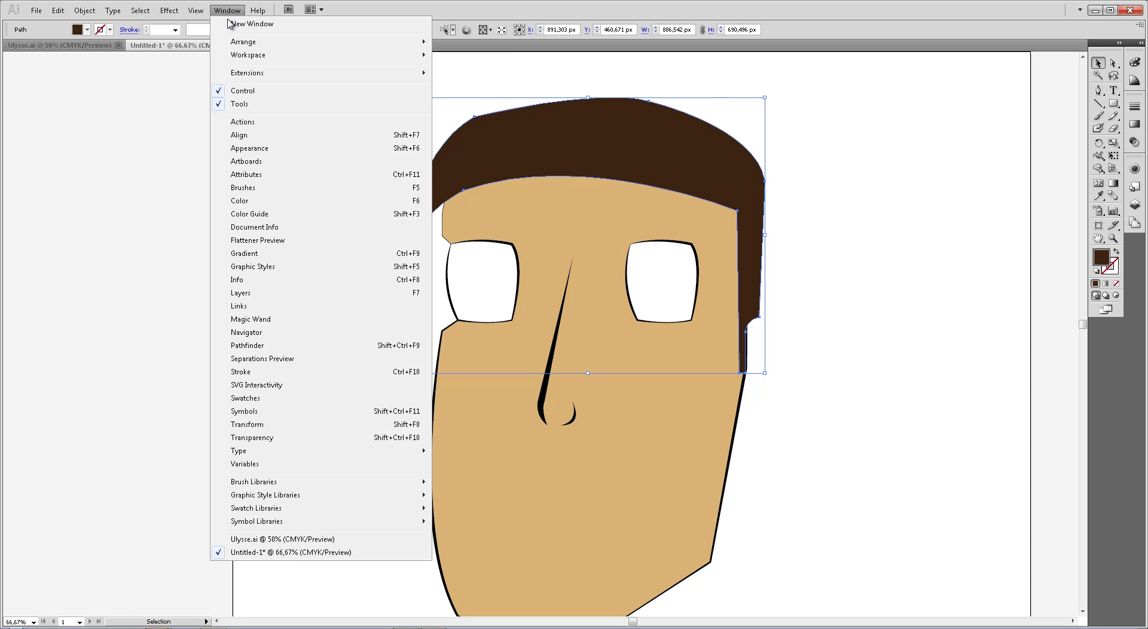
pyautogui.click(251, 202)
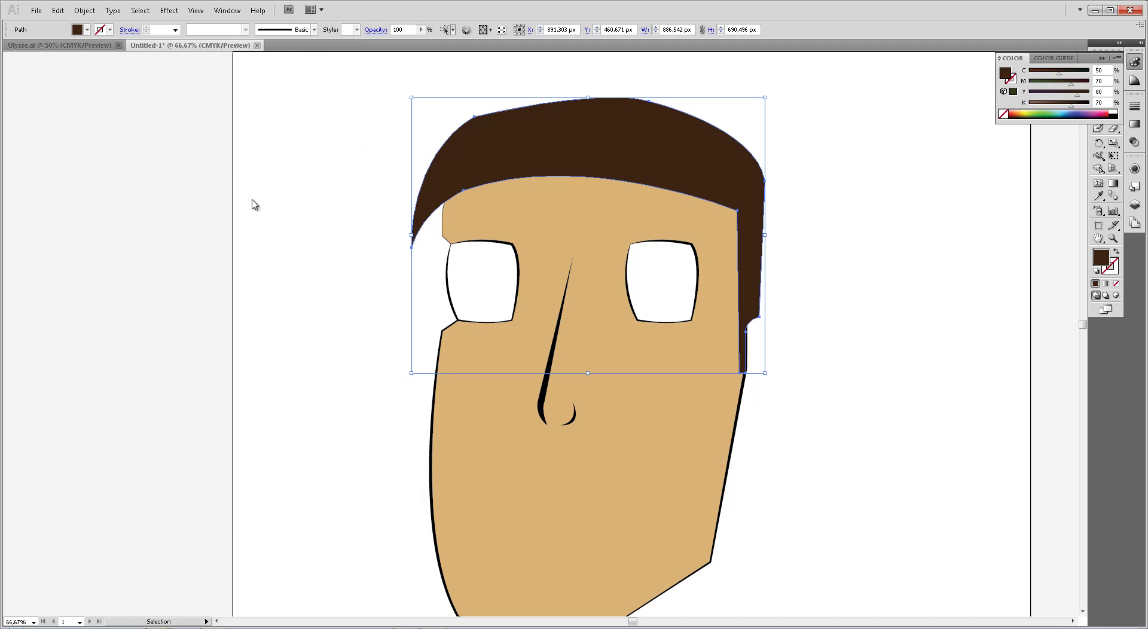
pyautogui.click(1102, 61)
pyautogui.click(1135, 124)
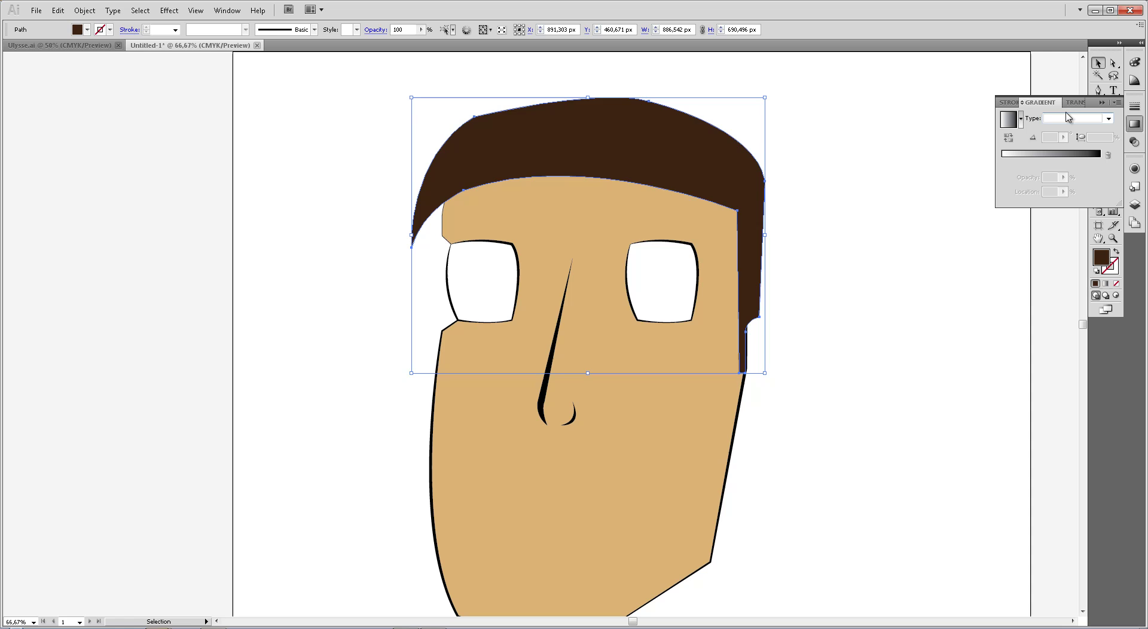
pyautogui.click(1009, 121)
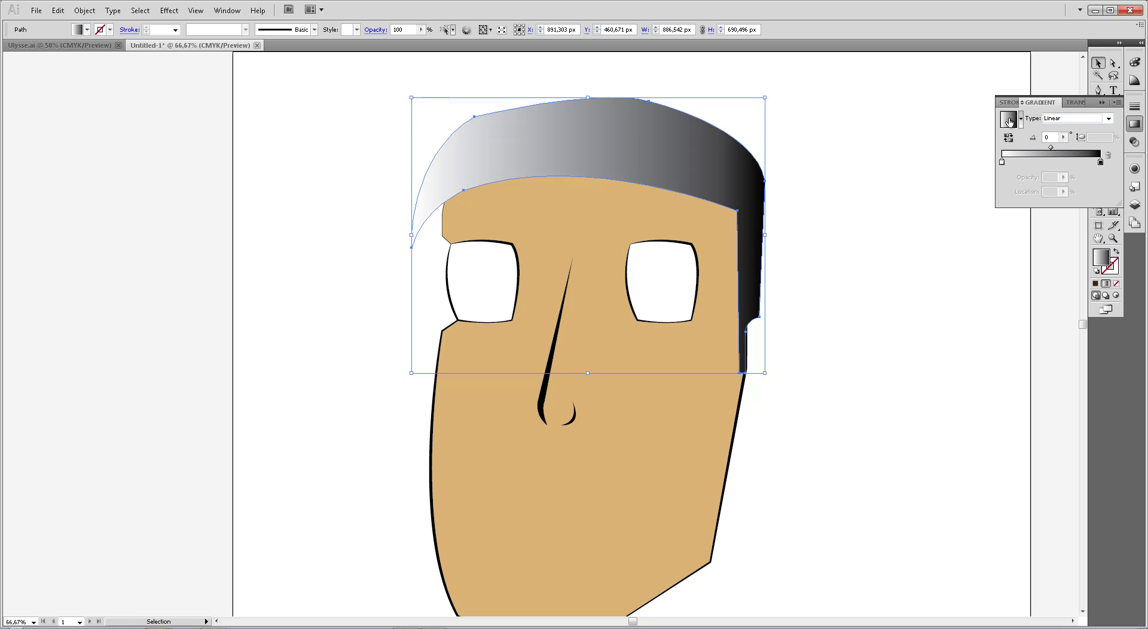
# - Set both stops of the hair gradient to the dark brown swatch, and lighten the end stop by lowering its black (K) value
pyautogui.doubleClick(1003, 162)
pyautogui.click(994, 207)
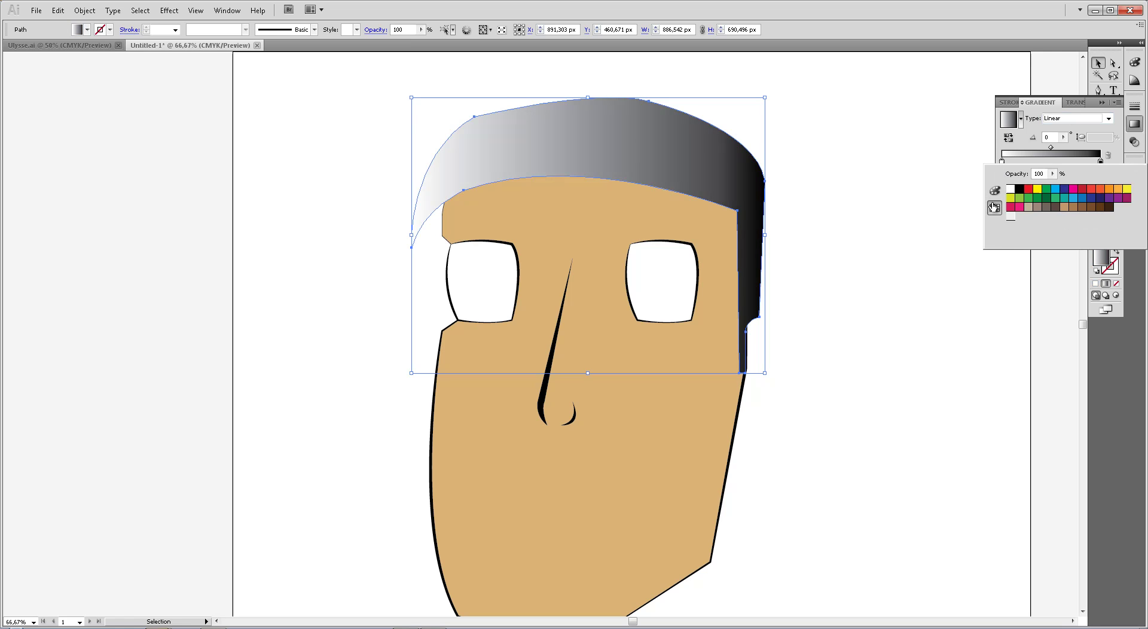
pyautogui.click(1109, 207)
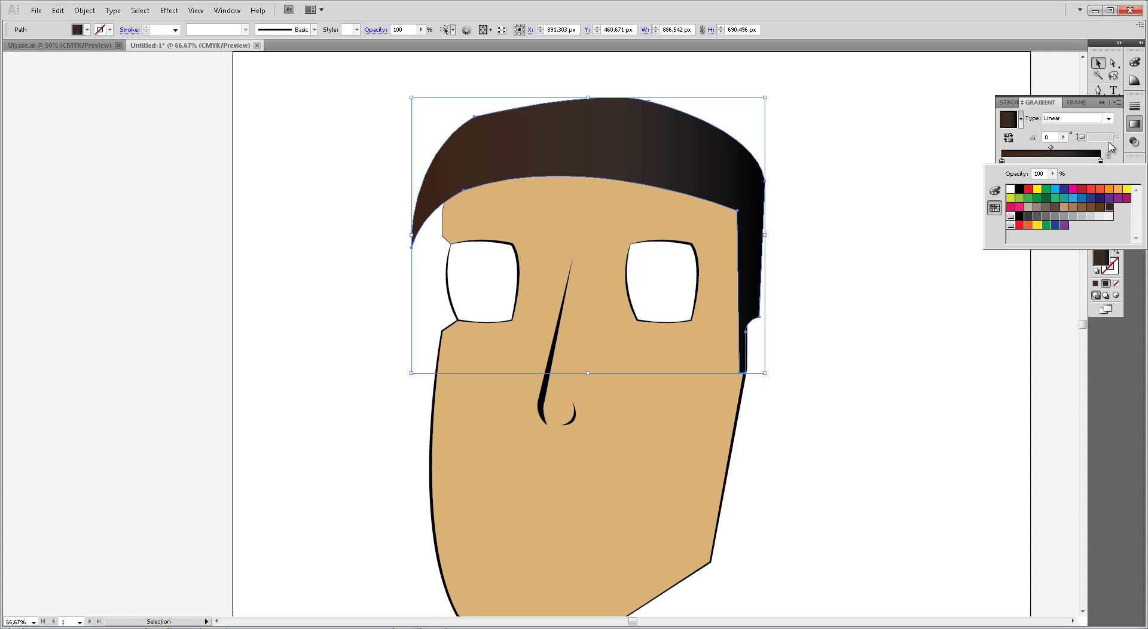
pyautogui.doubleClick(1100, 162)
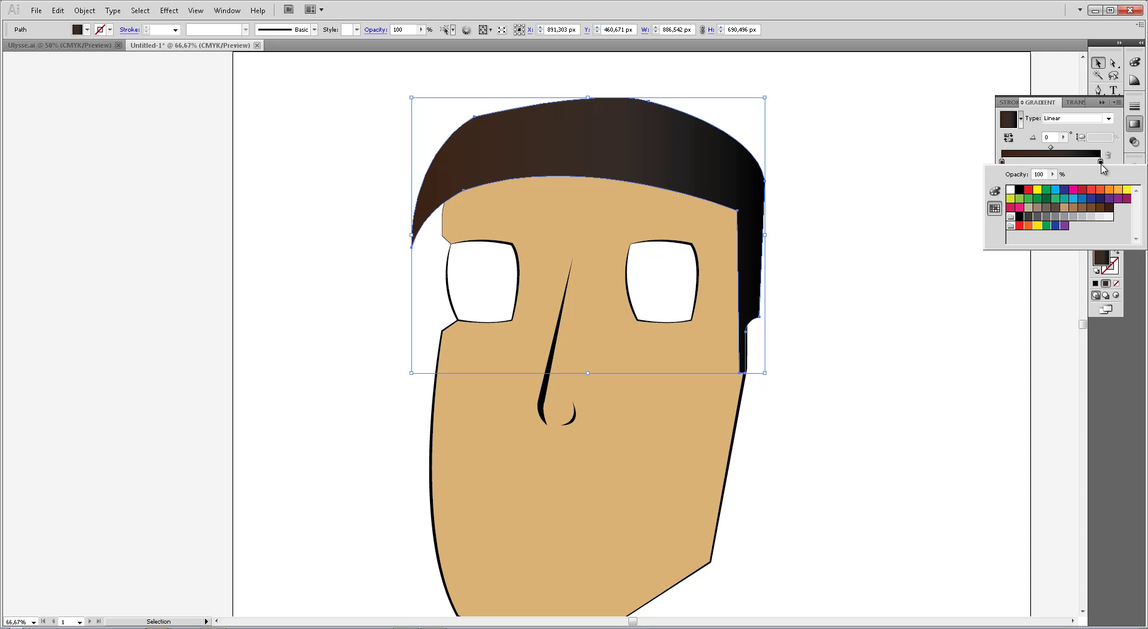
pyautogui.click(1110, 207)
pyautogui.click(994, 191)
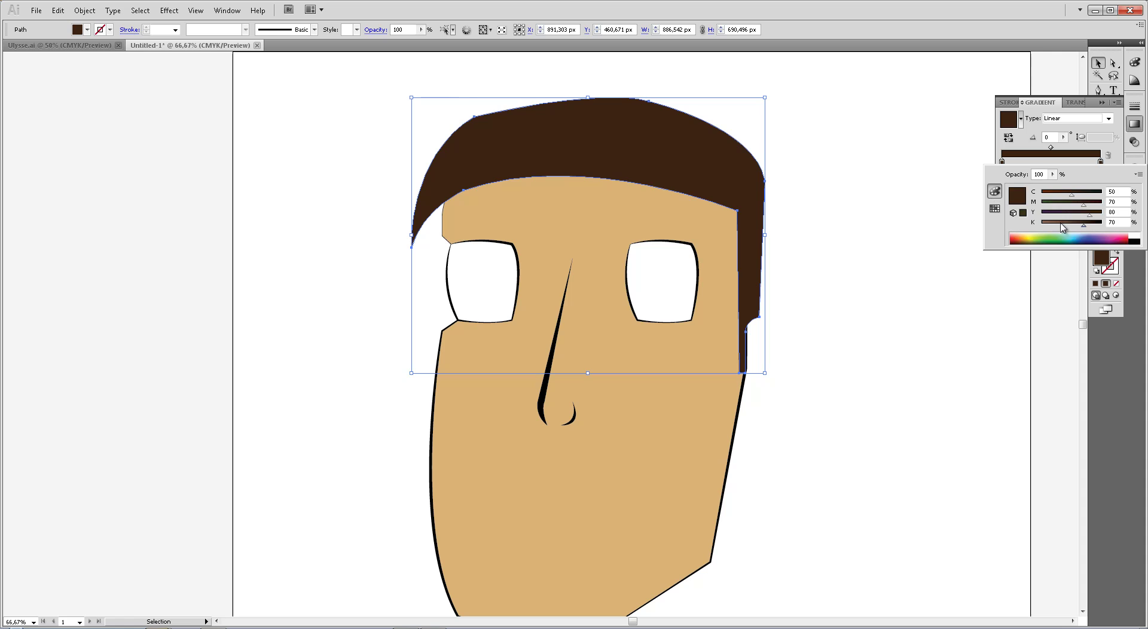
pyautogui.moveTo(1061, 229); pyautogui.dragTo(1061, 228)
# - Set the hair gradient's angle to -90°
pyautogui.click(1058, 137)
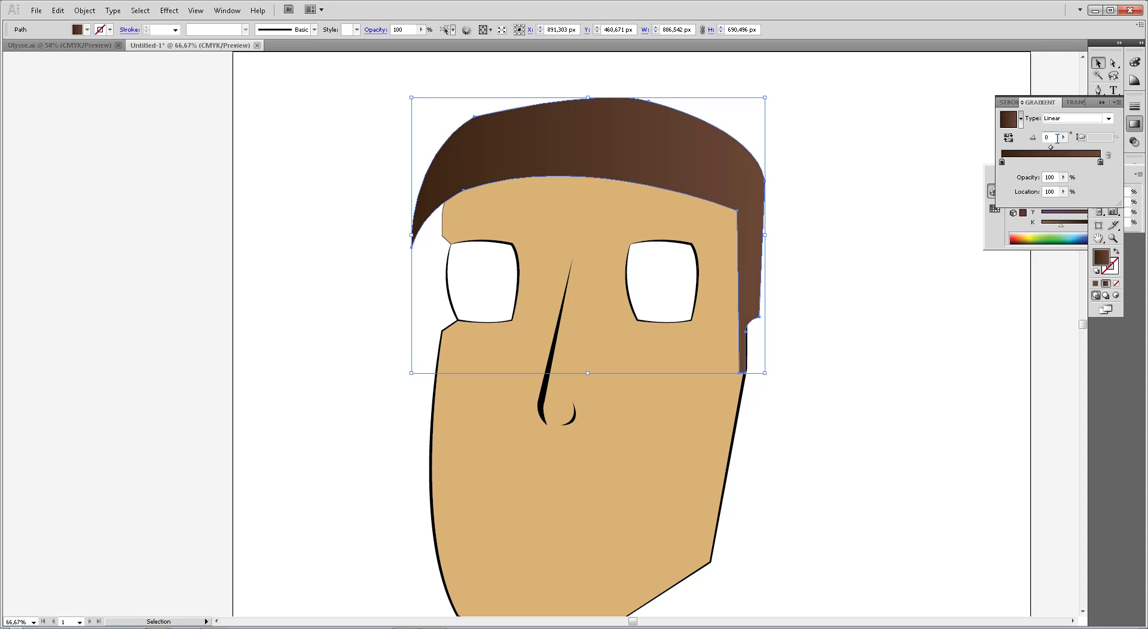
pyautogui.write('-9')
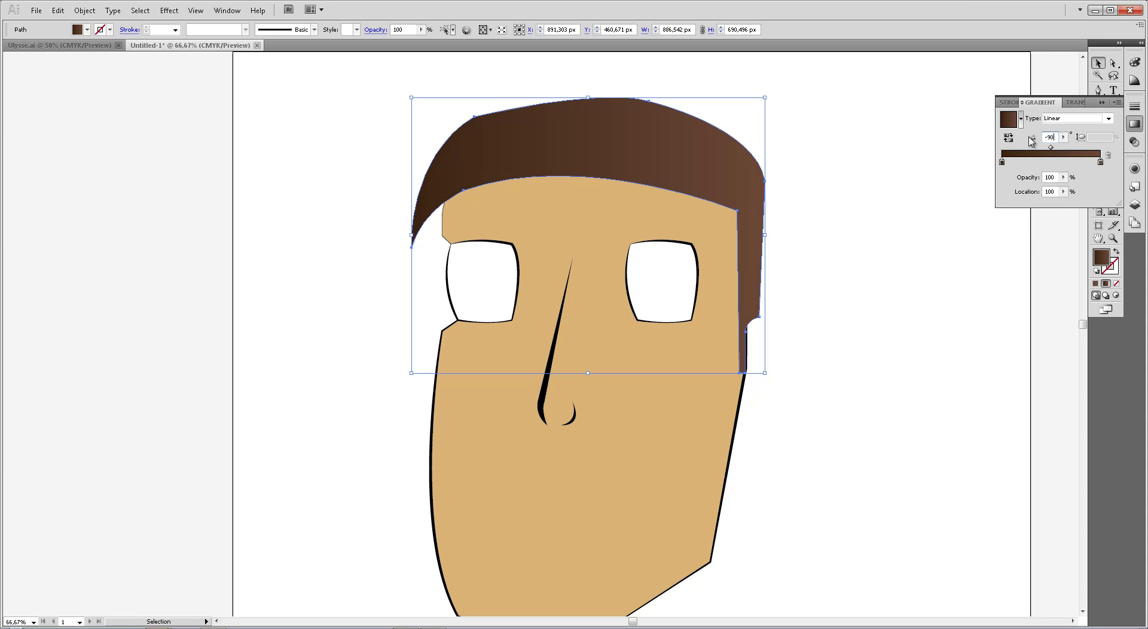
pyautogui.write('0')
pyautogui.press('Return')
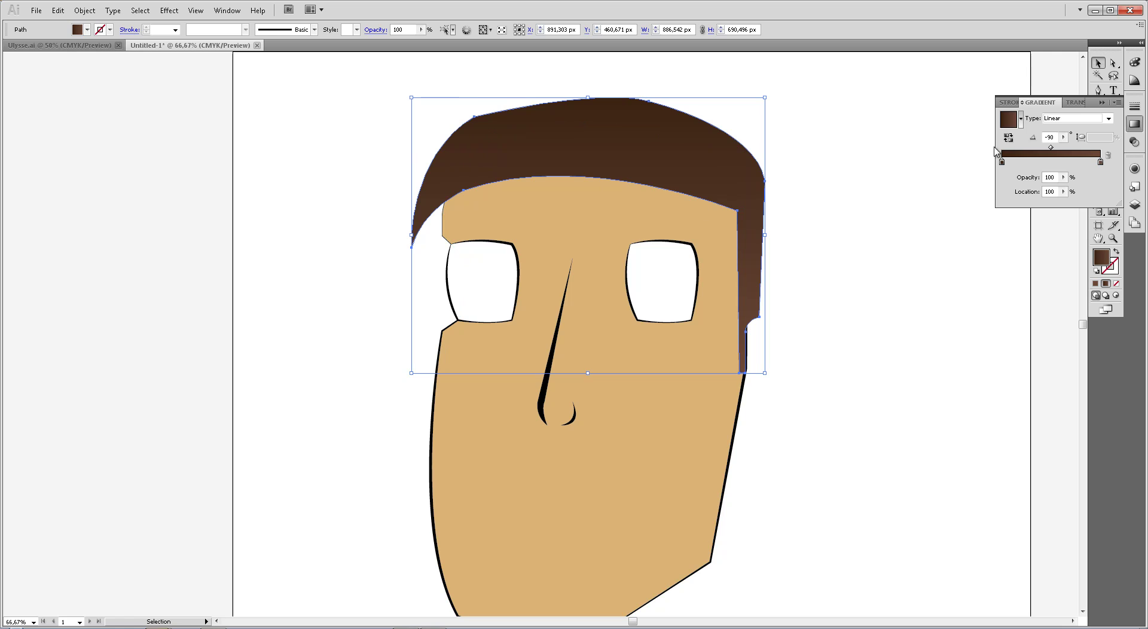
# - Try a gradient angle of 11° on the hair and set the angle back to -90°
pyautogui.click(1063, 137)
pyautogui.moveTo(1057, 155); pyautogui.dragTo(1033, 153)
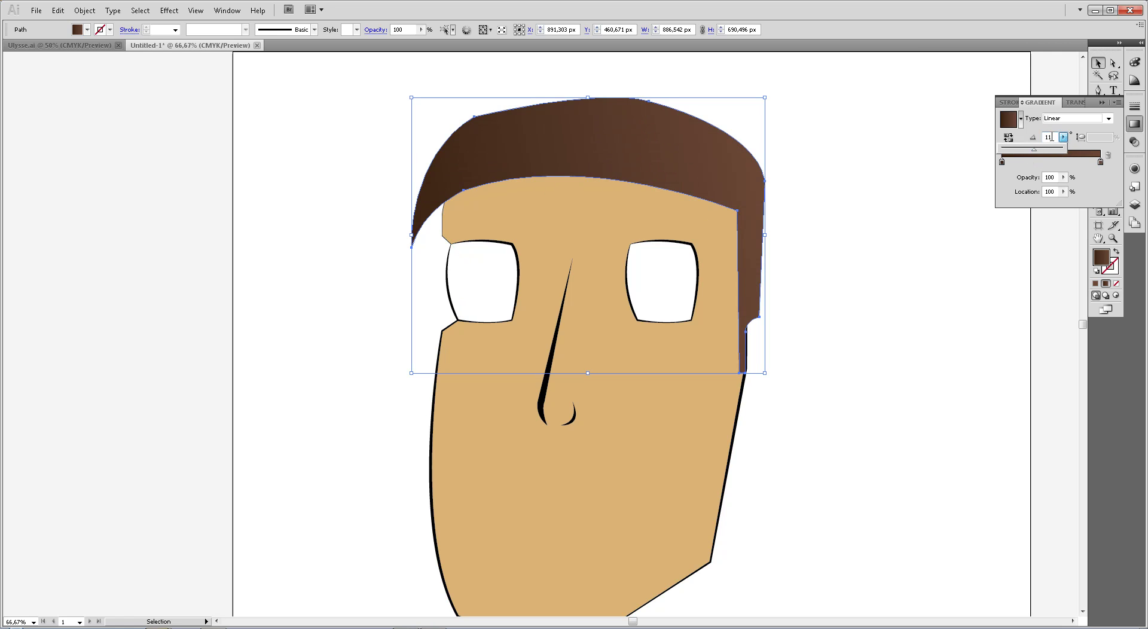
pyautogui.click(1027, 137)
pyautogui.doubleClick(1048, 137)
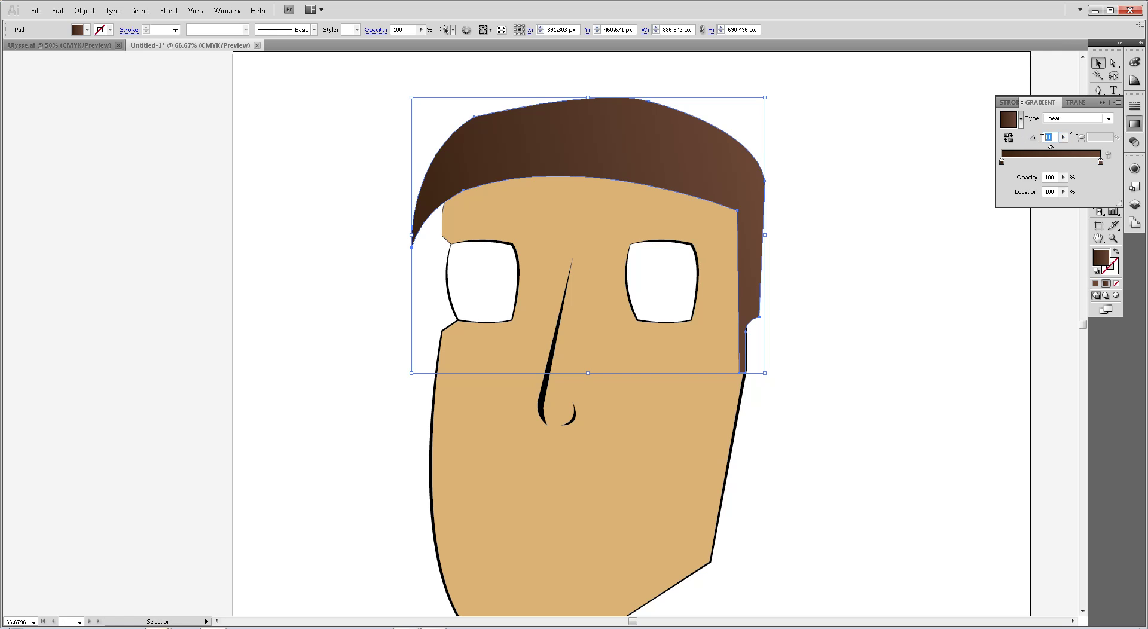
pyautogui.write('-90')
pyautogui.press('Return')
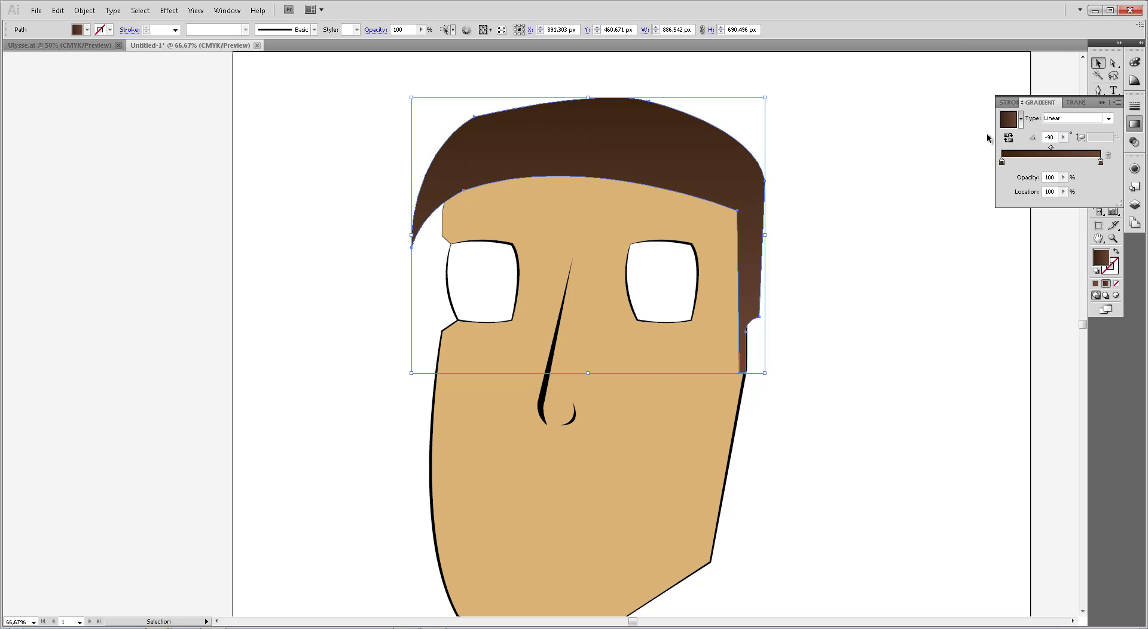
# - Set the hair gradient's angle to 90° and put away the gradient settings
pyautogui.click(771, 218)
pyautogui.click(709, 169)
pyautogui.click(1008, 141)
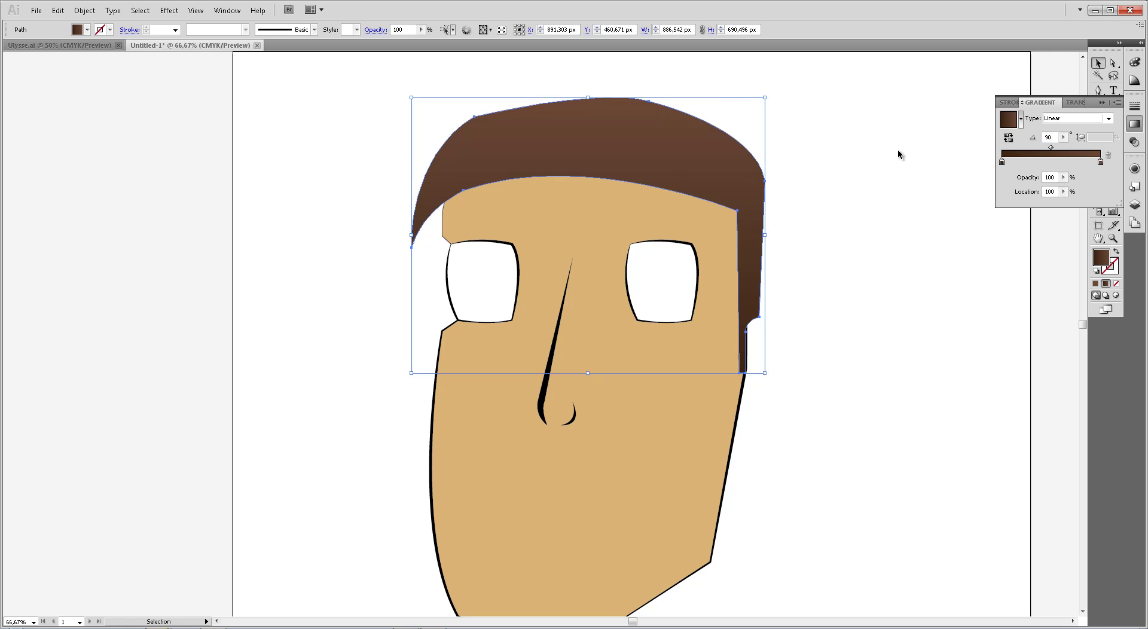
pyautogui.click(1016, 112)
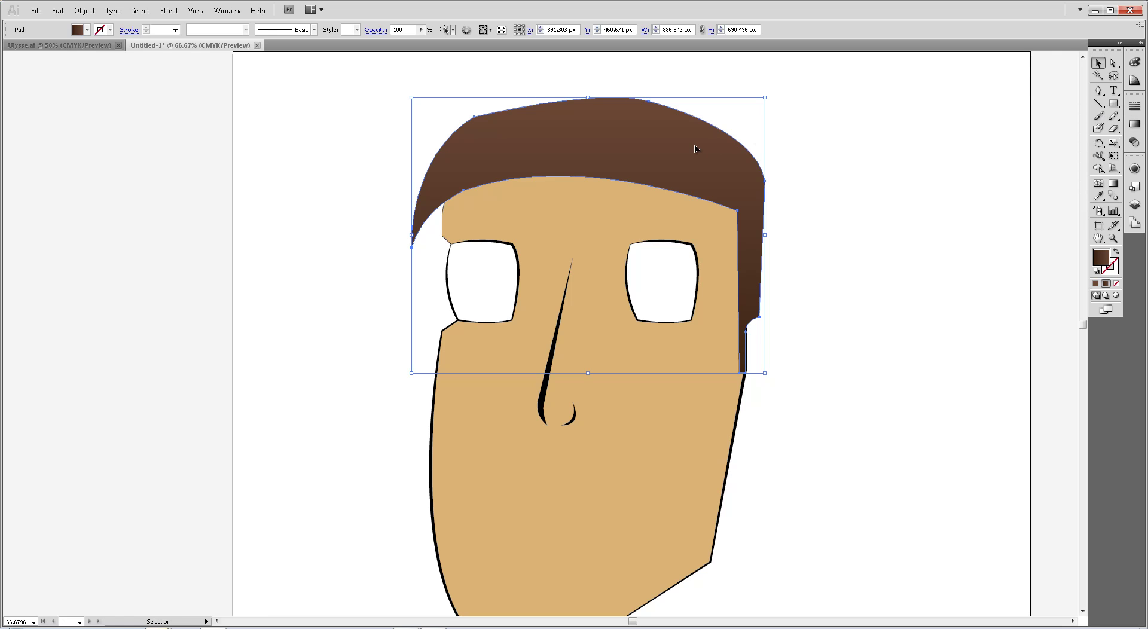
# - Fill the hair with the solid dark brown swatch in place of the gradient and deselect it
pyautogui.click(88, 30)
pyautogui.click(113, 59)
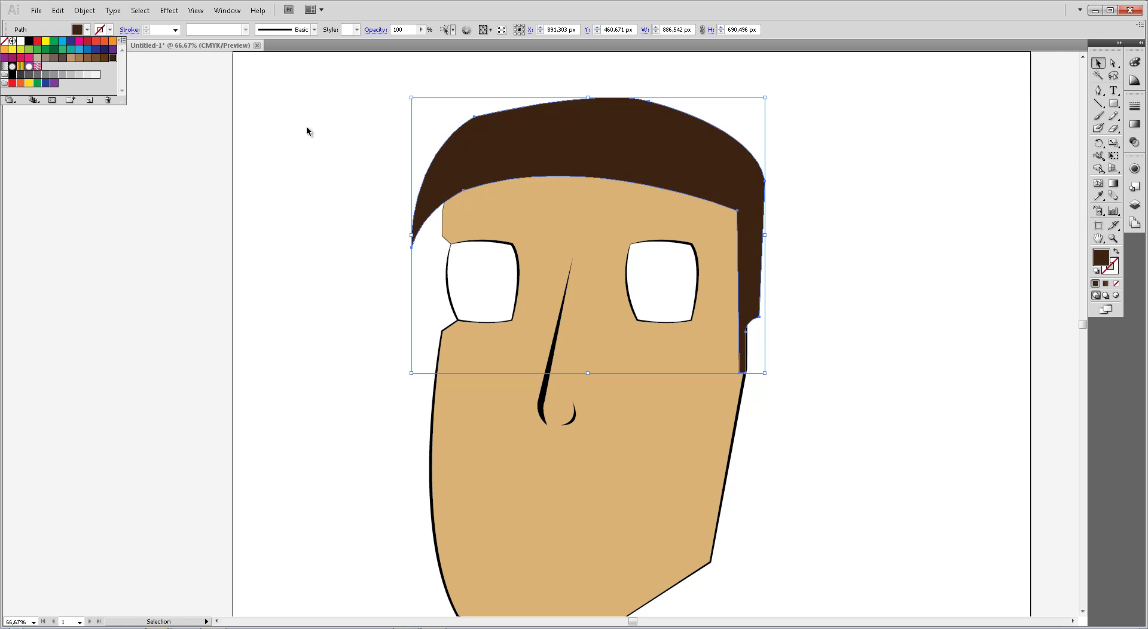
pyautogui.click(329, 135)
# - Draw a closed, rounded ear shape about 106 px wide and 194 px high below the hair's sideburn with the Pen tool
pyautogui.scroll(-1, 821, 175)
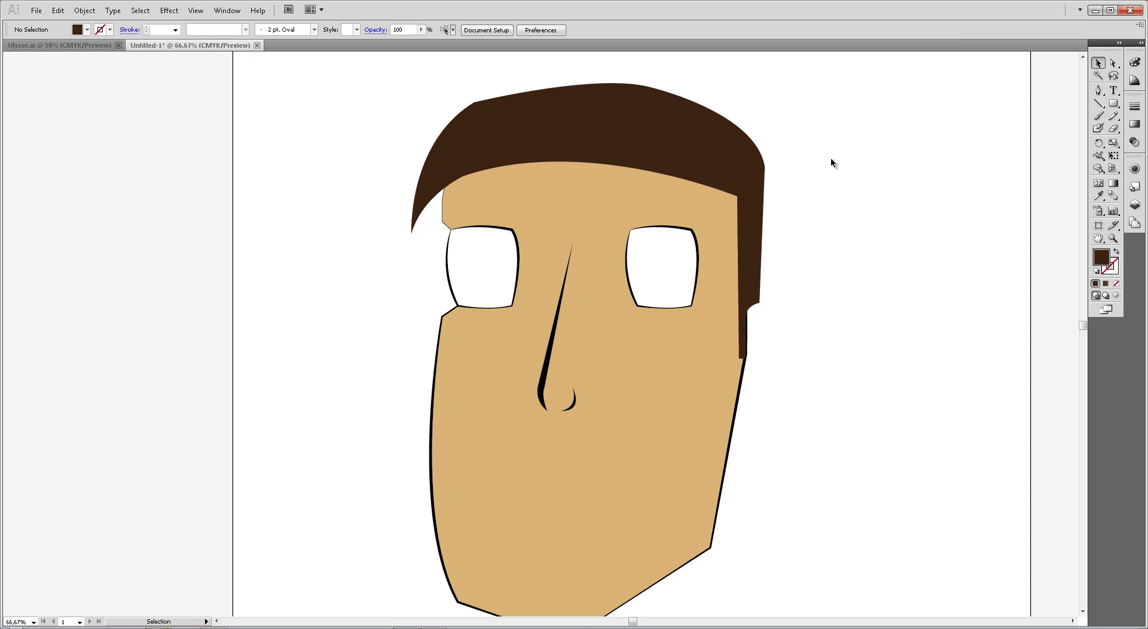
pyautogui.scroll(-2, 899, 286)
pyautogui.scroll(-1, 902, 332)
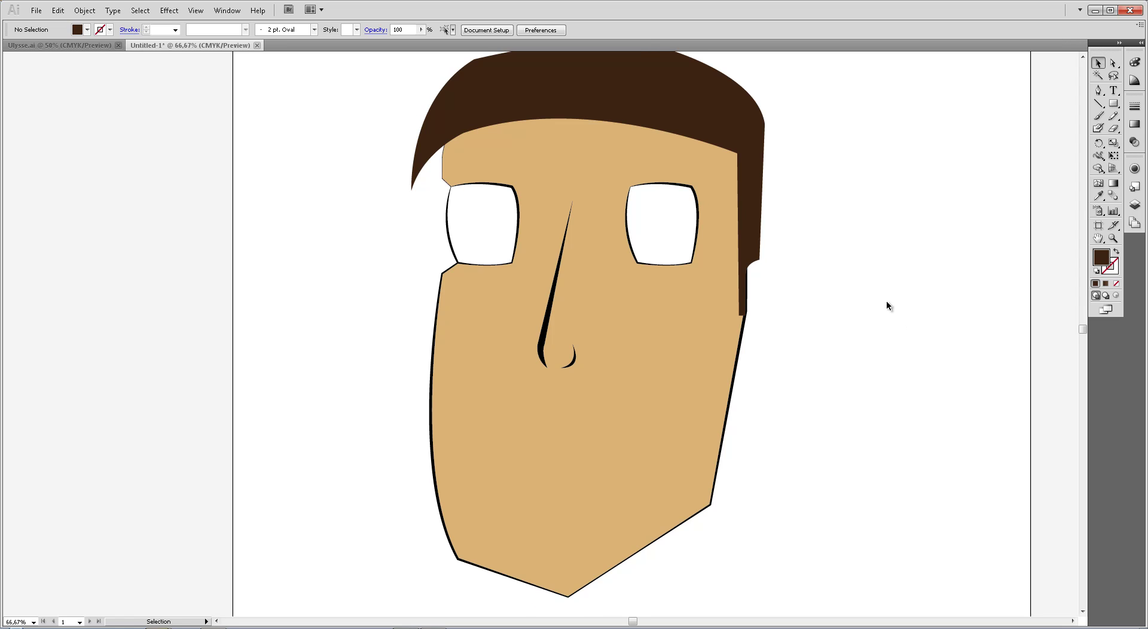
pyautogui.scroll(2, 888, 304)
pyautogui.press('p')
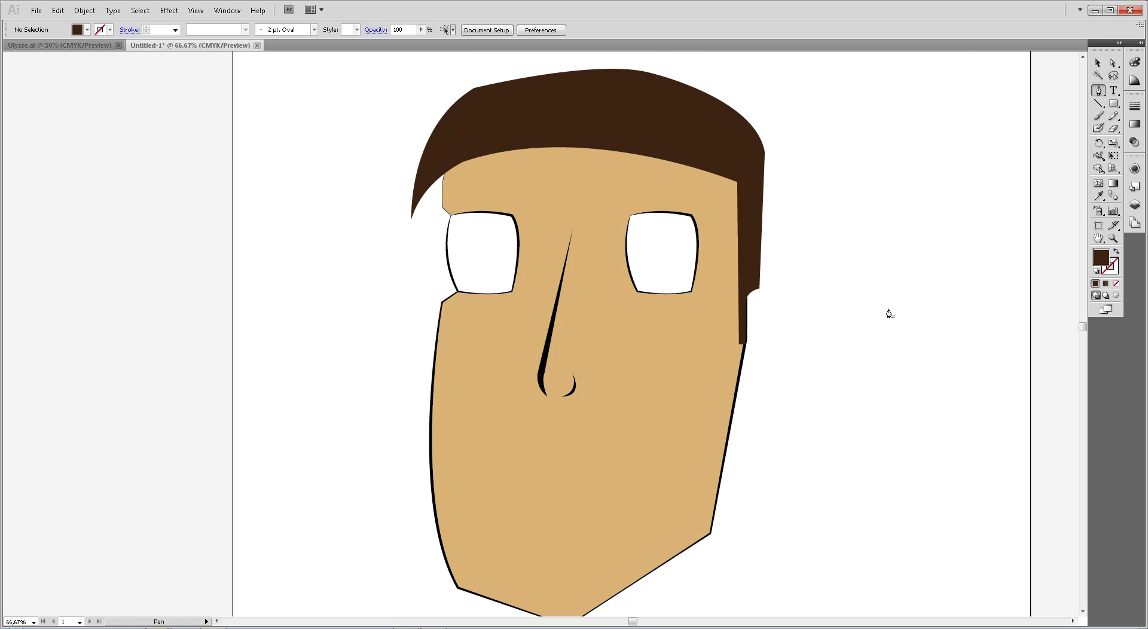
pyautogui.scroll(-3, 889, 313)
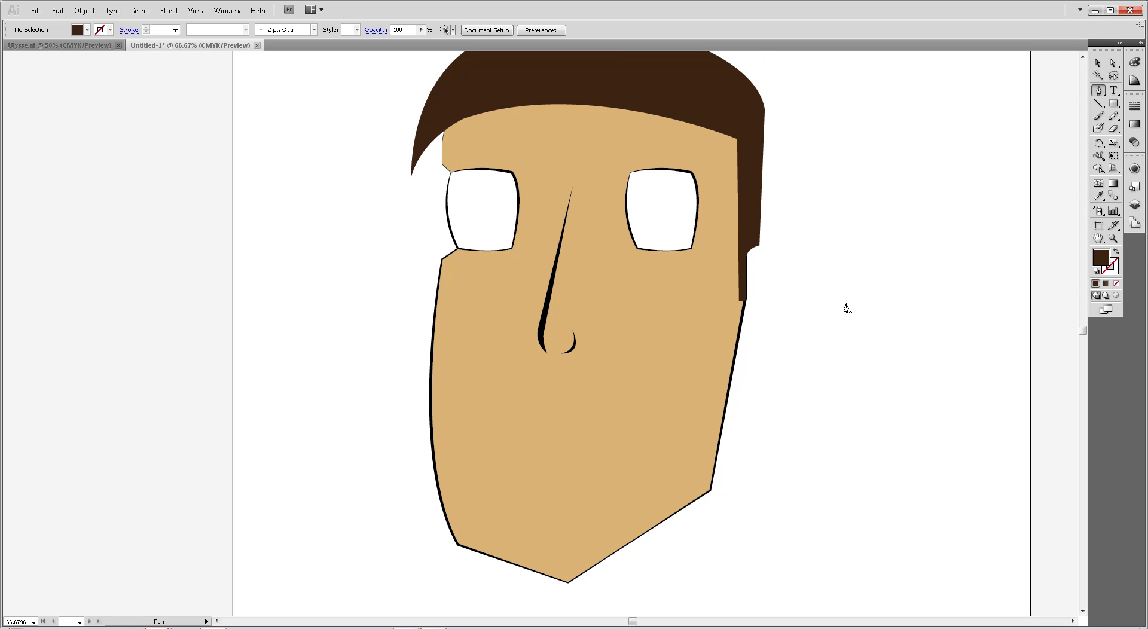
pyautogui.keyDown('ctrl'); pyautogui.click(748, 260); pyautogui.keyUp('ctrl')
pyautogui.click(747, 256)
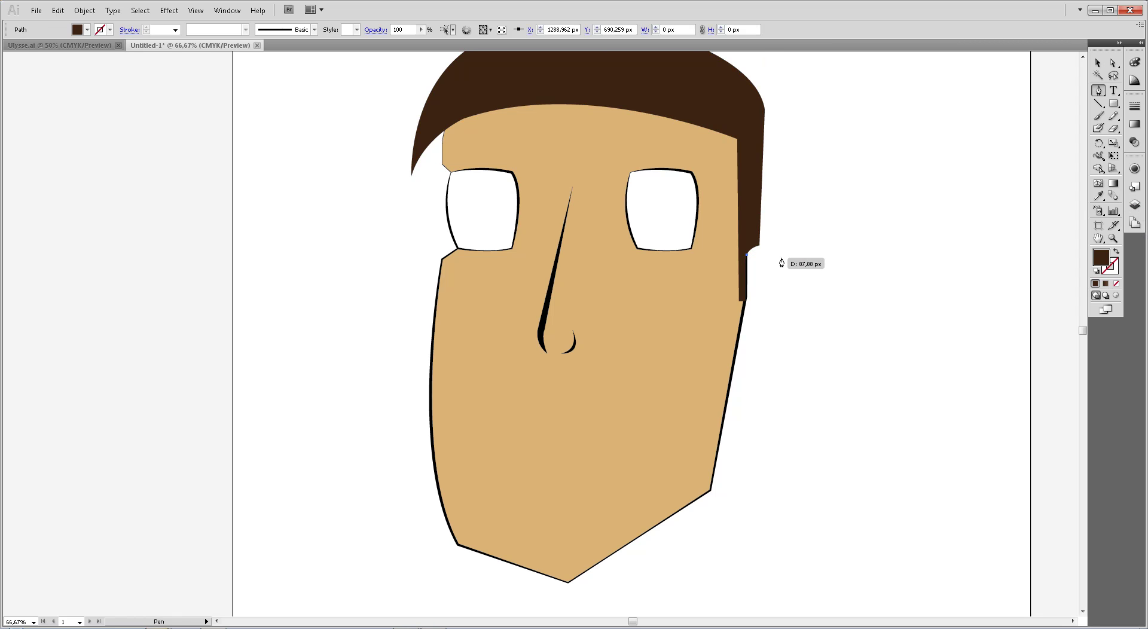
pyautogui.moveTo(780, 257); pyautogui.dragTo(797, 290)
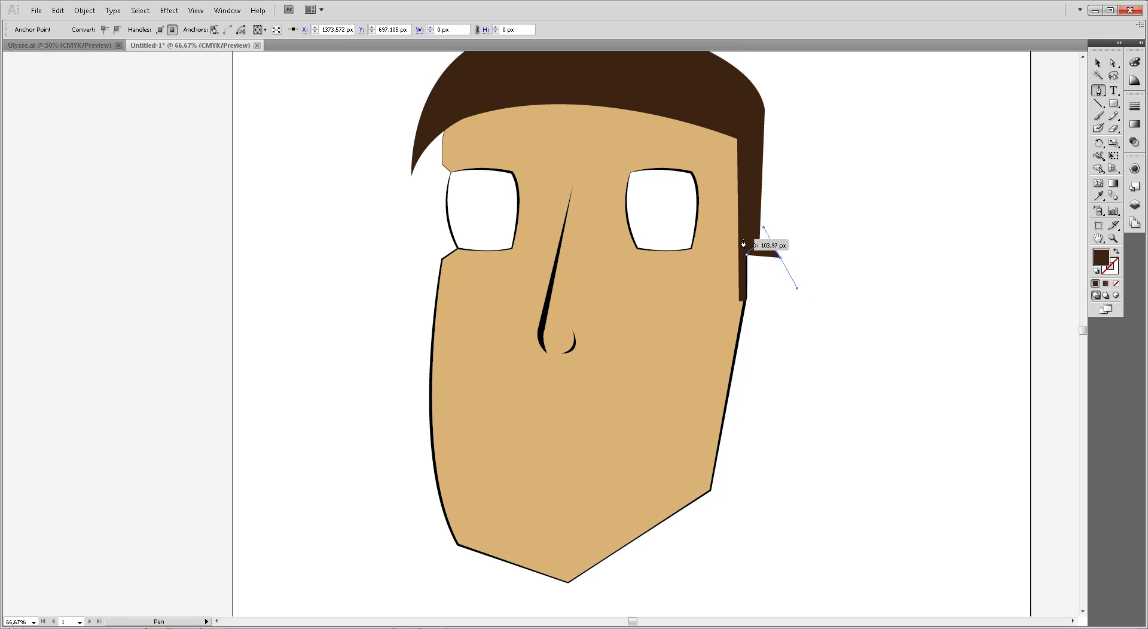
pyautogui.click(742, 321)
pyautogui.moveTo(747, 273); pyautogui.dragTo(750, 266)
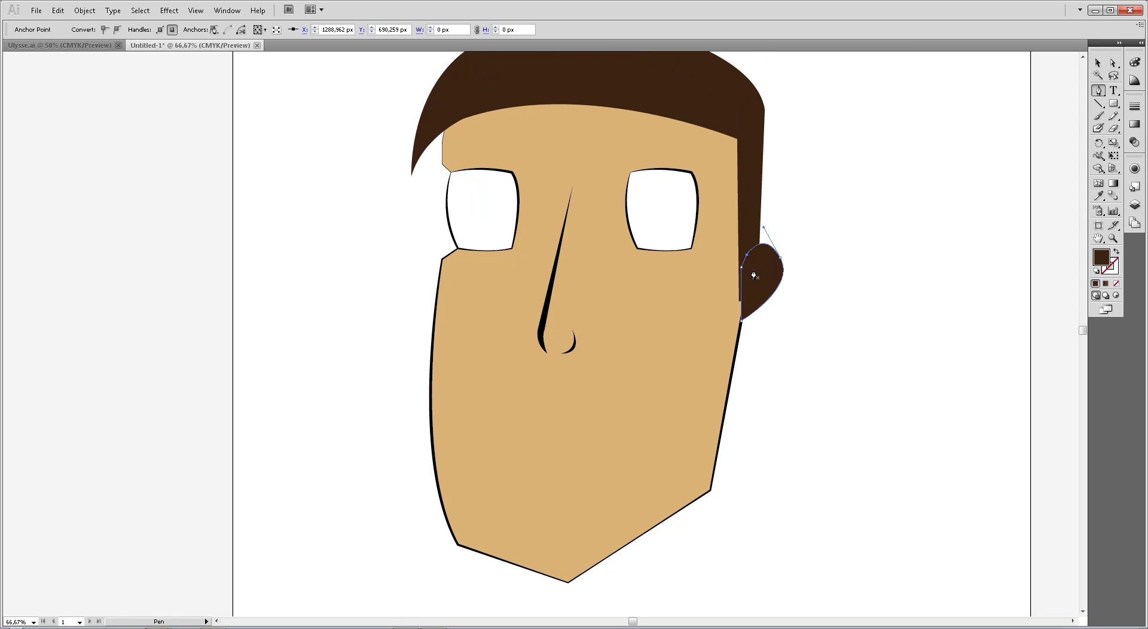
pyautogui.press('v')
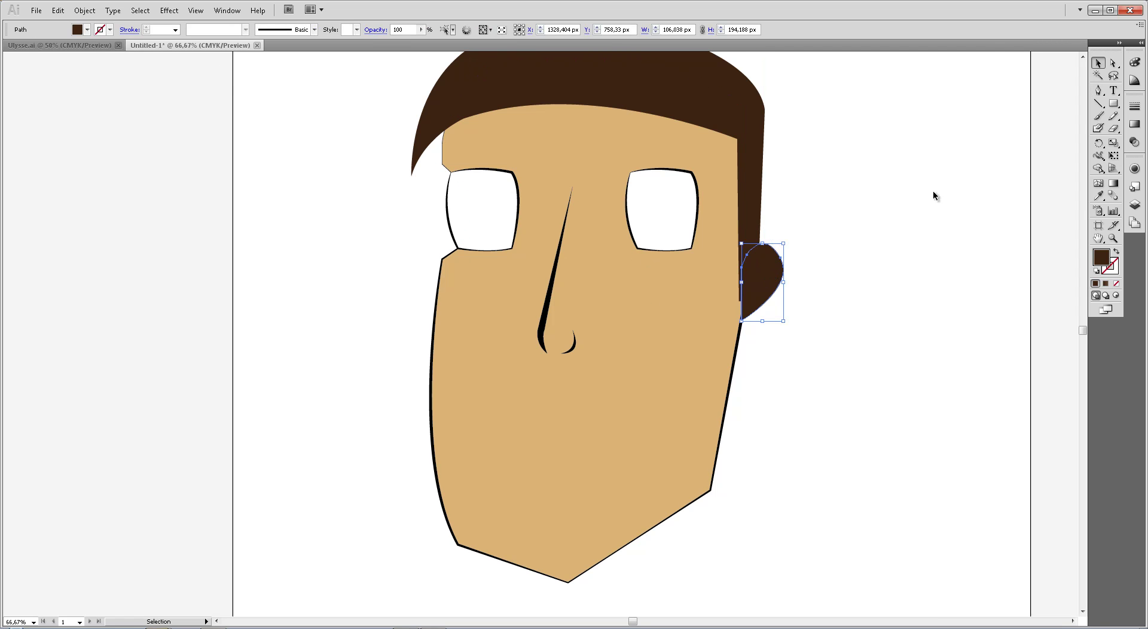
# - Set the ear's fill colour to C 14,21 %, M 24 %, Y 69 % and K 0 %, and deselect it
pyautogui.click(1135, 62)
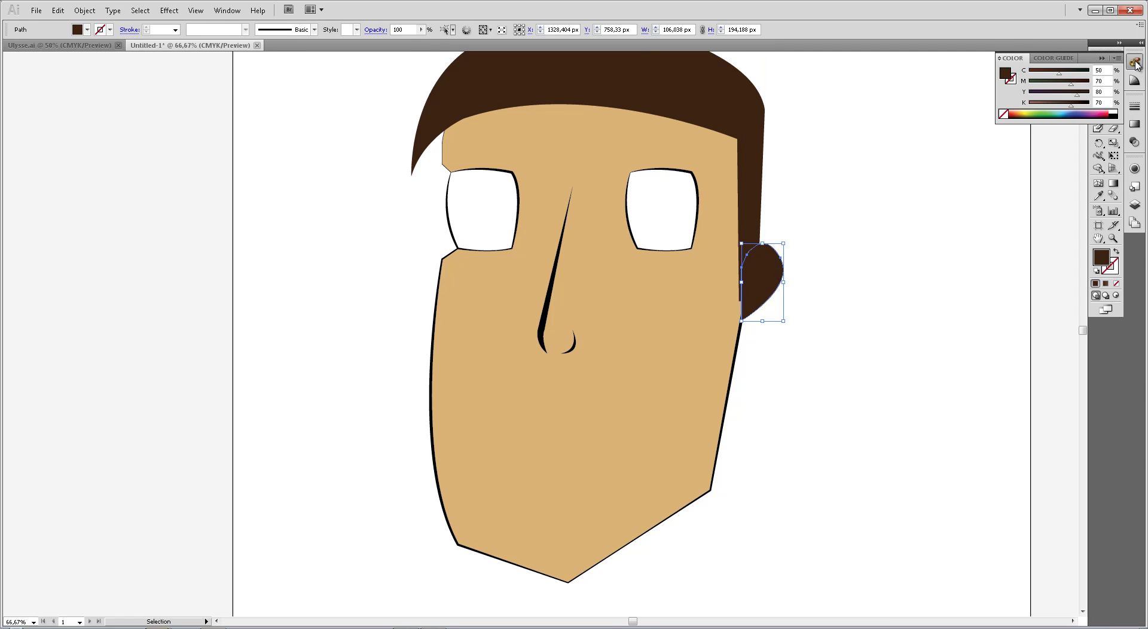
pyautogui.click(1089, 73)
pyautogui.write('14,21')
pyautogui.press('Tab')
pyautogui.write('2')
pyautogui.press('Tab')
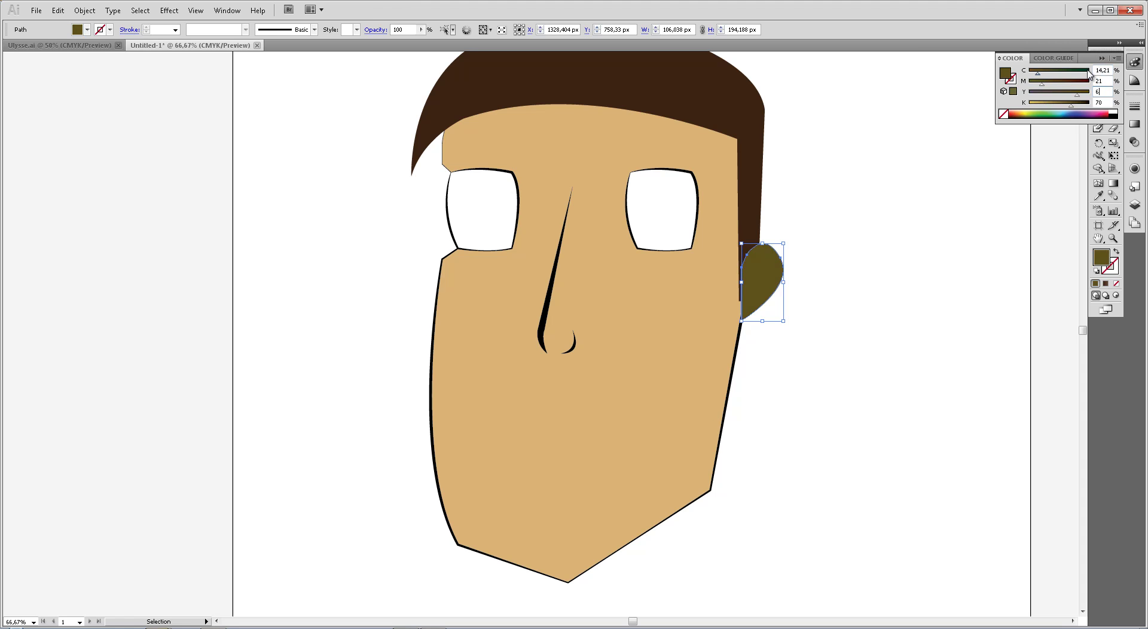
pyautogui.write('69')
pyautogui.click(1104, 80)
pyautogui.press('Tab')
pyautogui.press('Tab')
pyautogui.write('0')
pyautogui.press('Return')
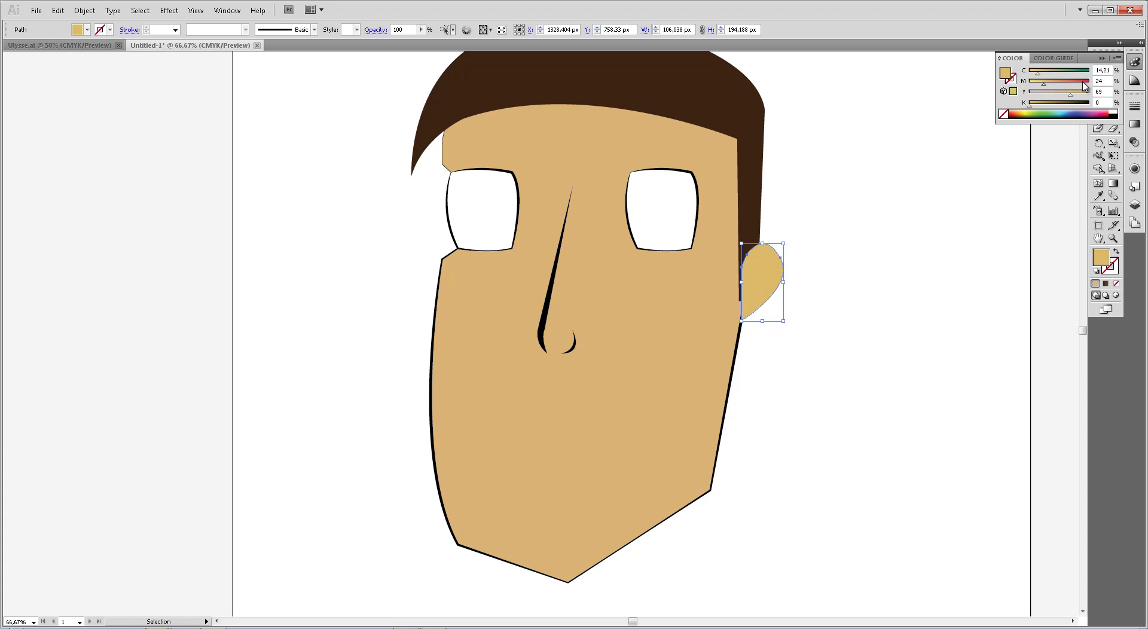
pyautogui.click(934, 204)
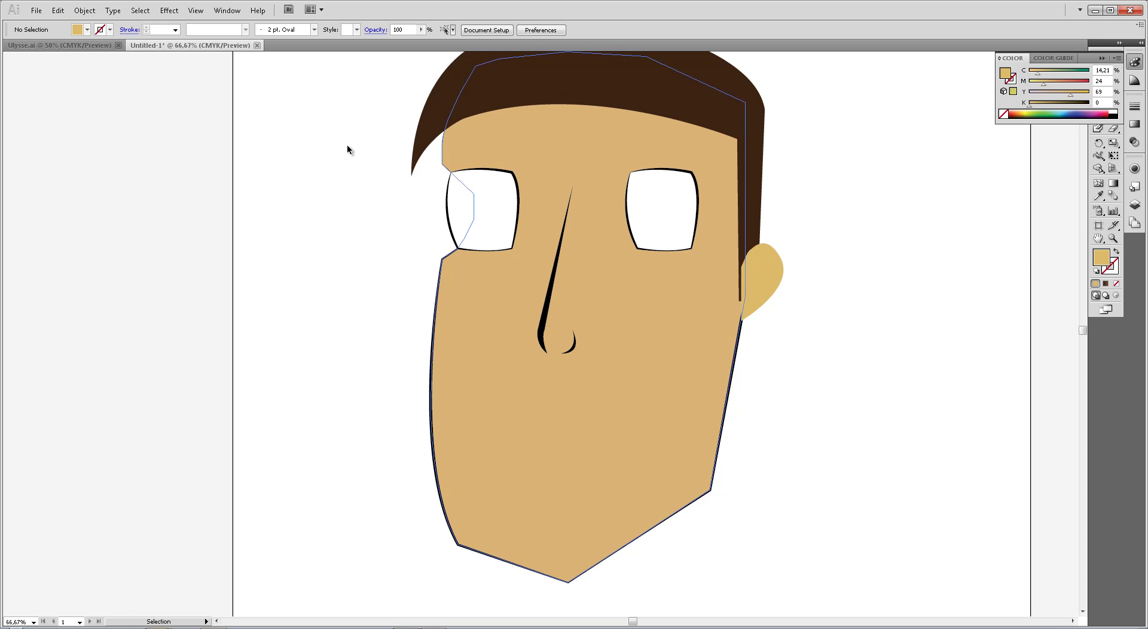
# - Check the face's skin colour values in Ulysse.ai and set the ear's magenta (M) to 29,41 % in the untitled drawing
pyautogui.click(84, 46)
pyautogui.click(534, 373)
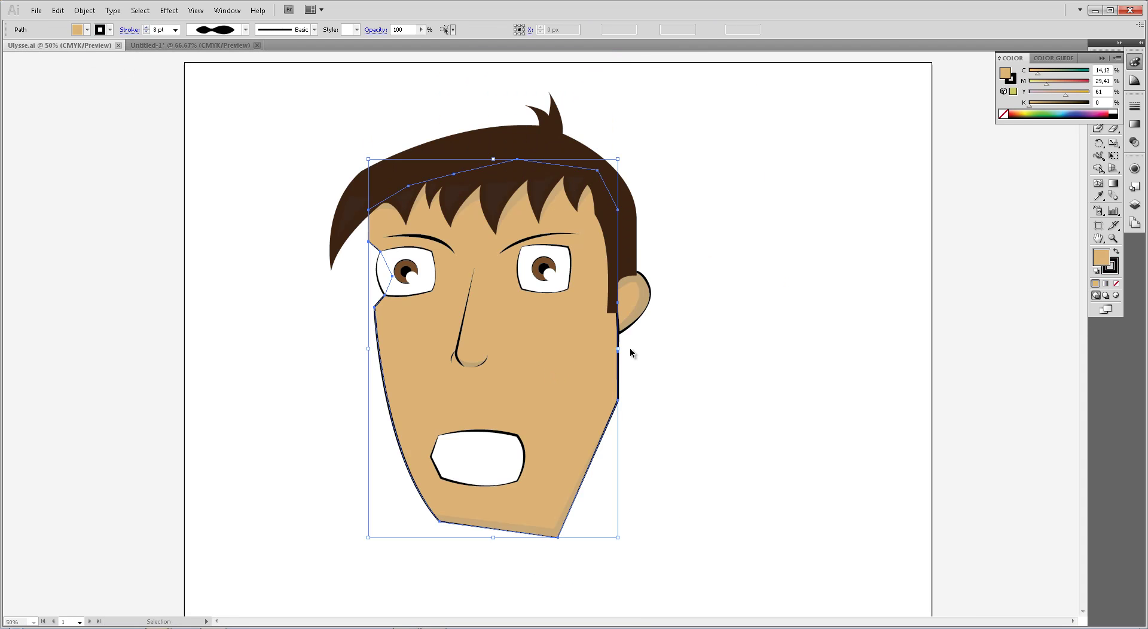
pyautogui.click(202, 45)
pyautogui.click(769, 276)
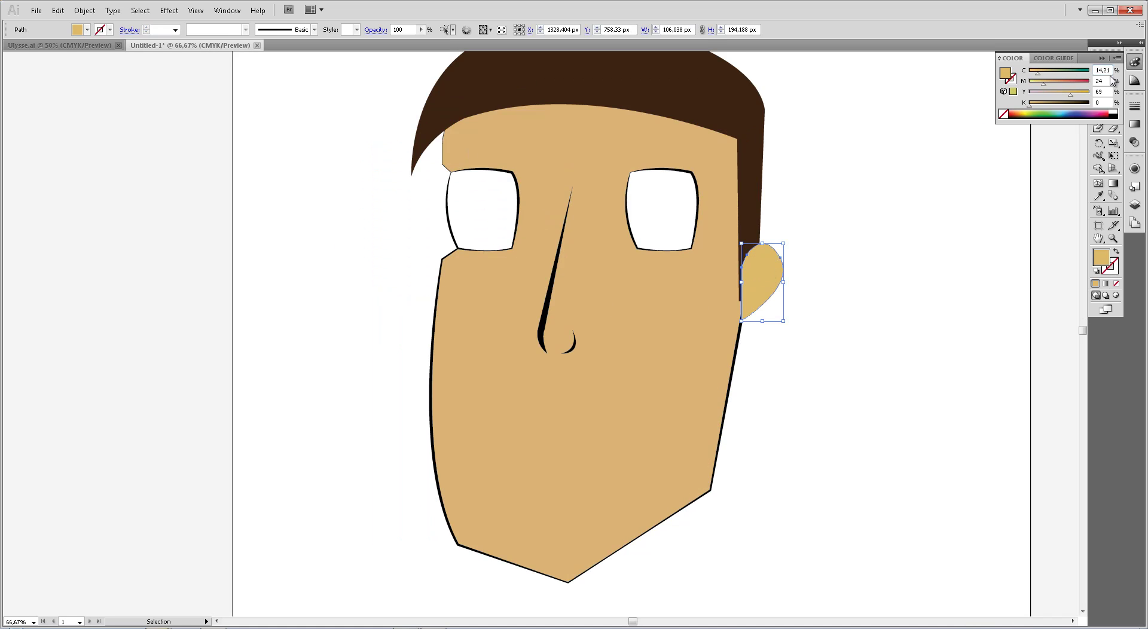
pyautogui.write('1')
pyautogui.press('Tab')
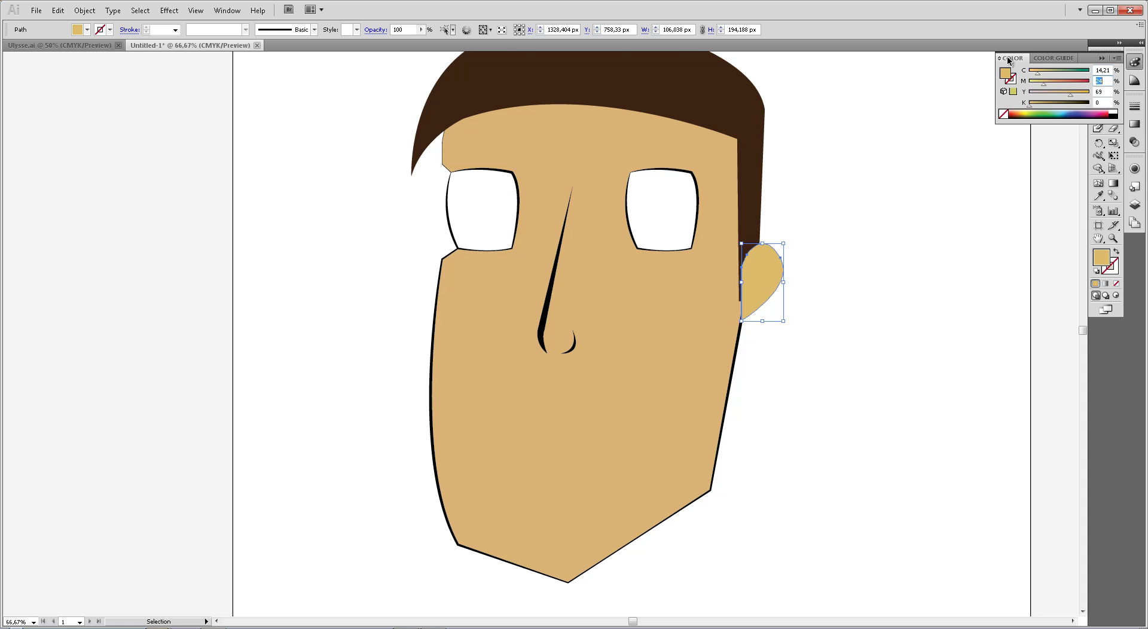
pyautogui.click(102, 45)
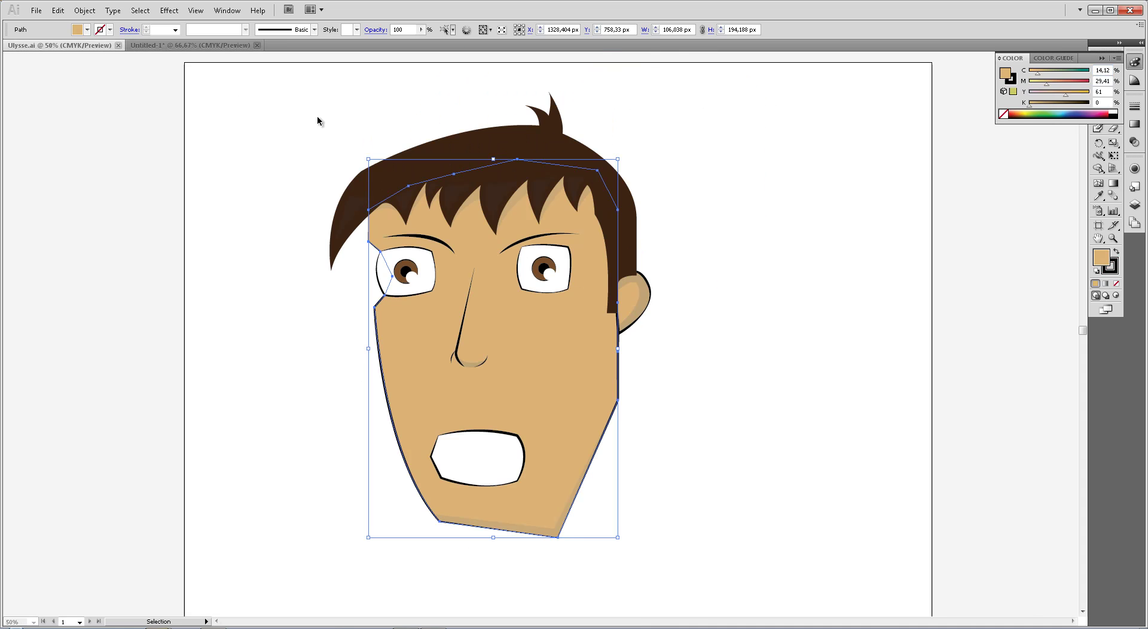
pyautogui.click(190, 46)
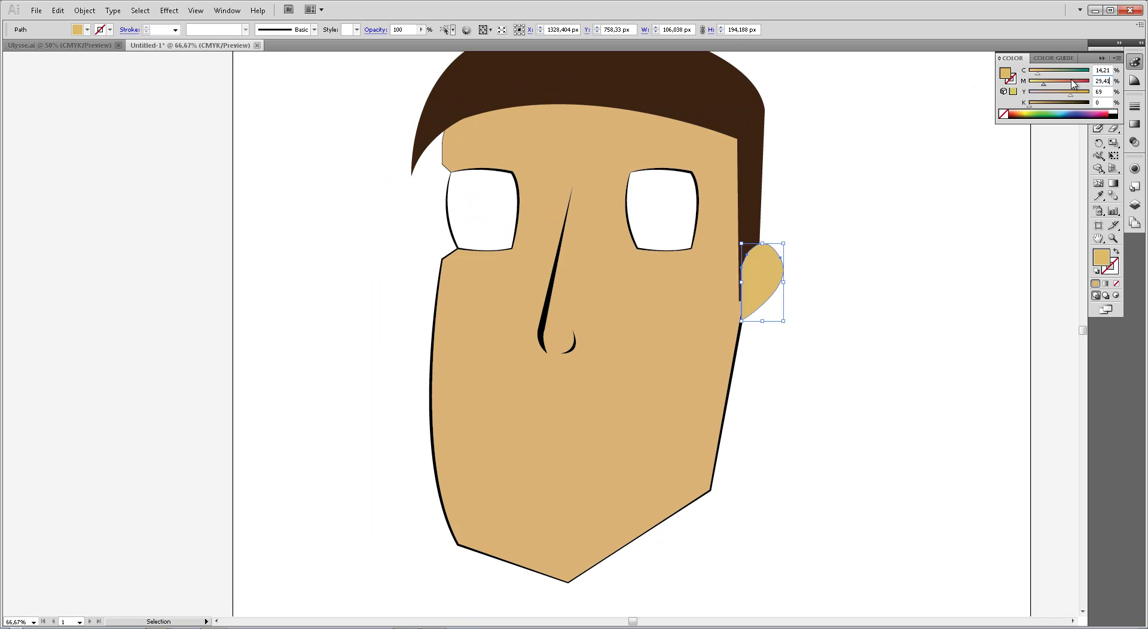
pyautogui.click(891, 223)
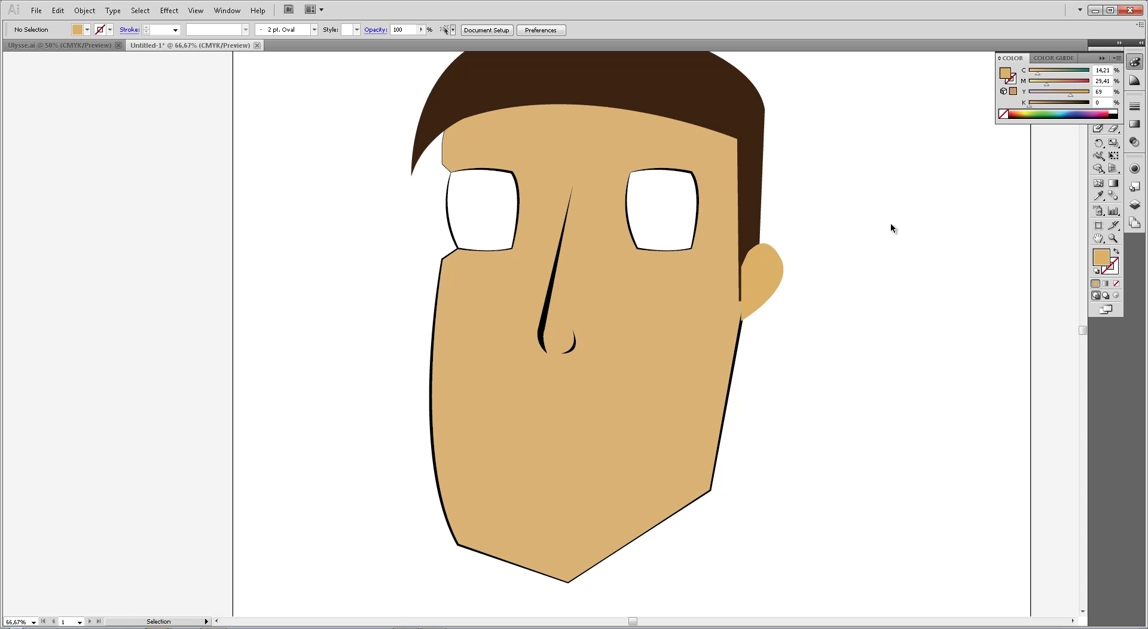
pyautogui.click(1102, 58)
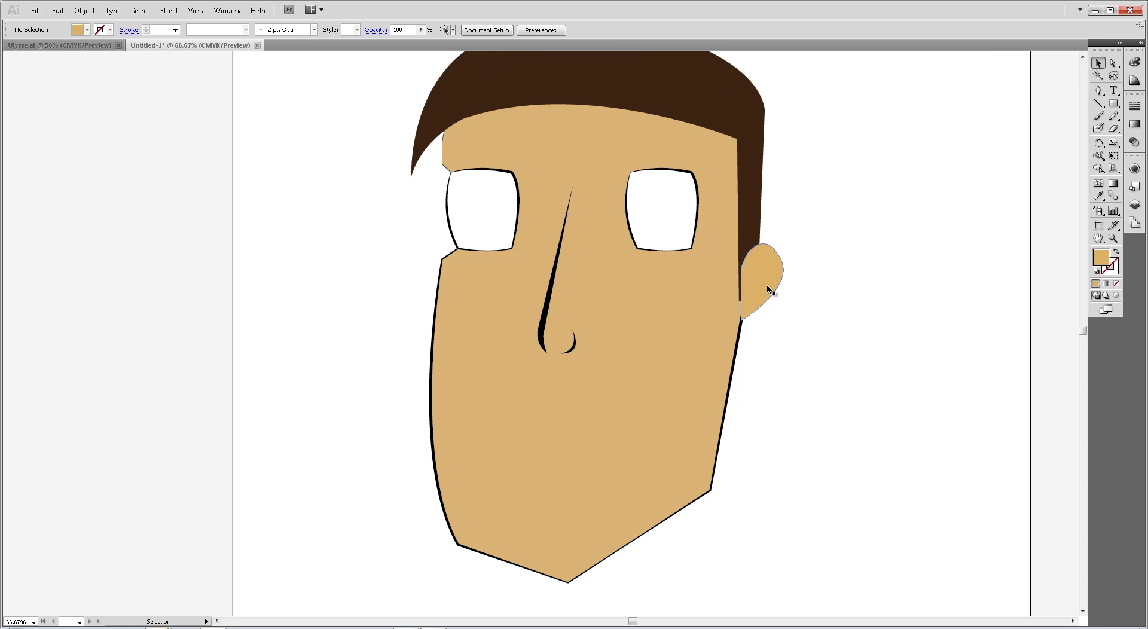
# - Expand Layer 1 and move the ear path below the hair path in the stacking order
pyautogui.scroll(1, 872, 285)
pyautogui.scroll(1, 872, 286)
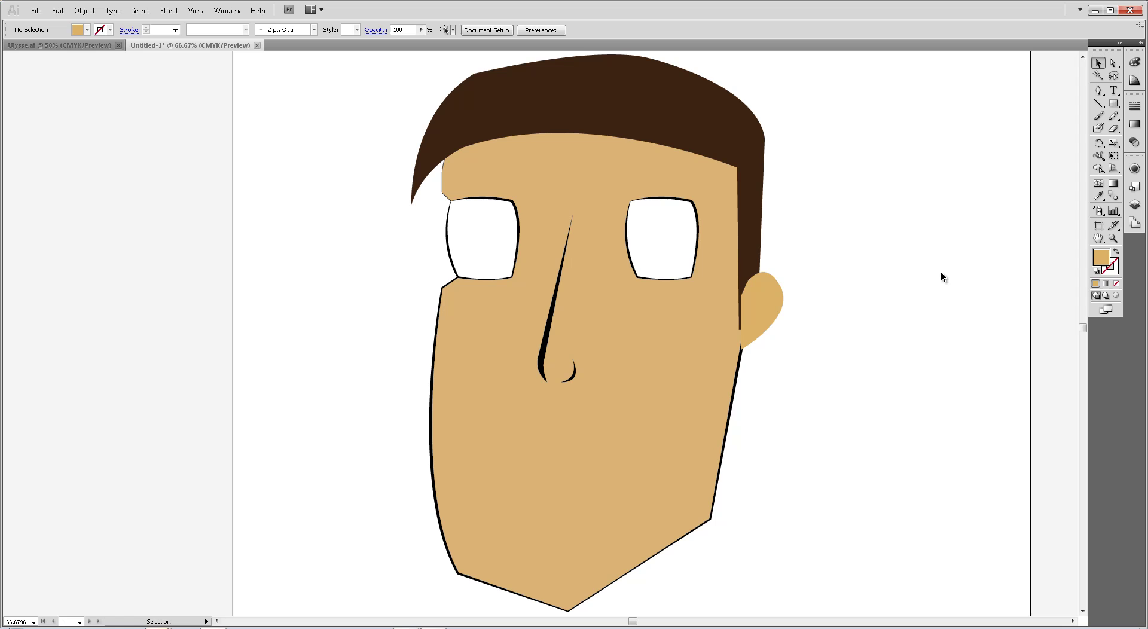
pyautogui.click(1135, 206)
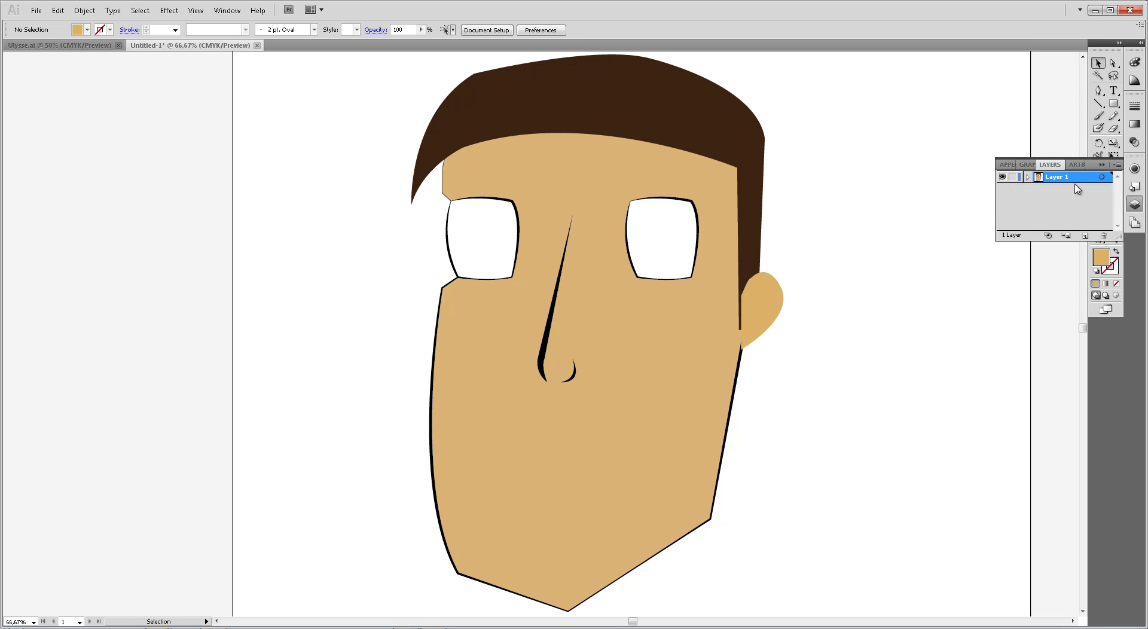
pyautogui.click(1028, 177)
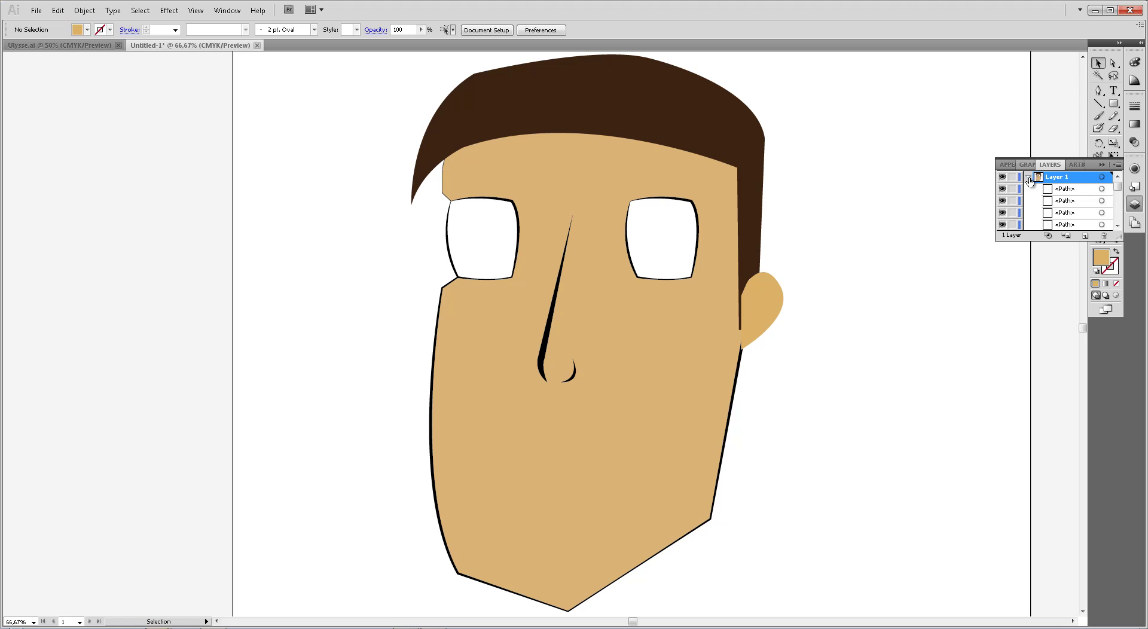
pyautogui.click(1071, 189)
pyautogui.moveTo(1072, 191); pyautogui.dragTo(1071, 208)
# - Give the ear a black 5 pt stroke with the double-bulge variable width profile, and deselect it
pyautogui.click(764, 303)
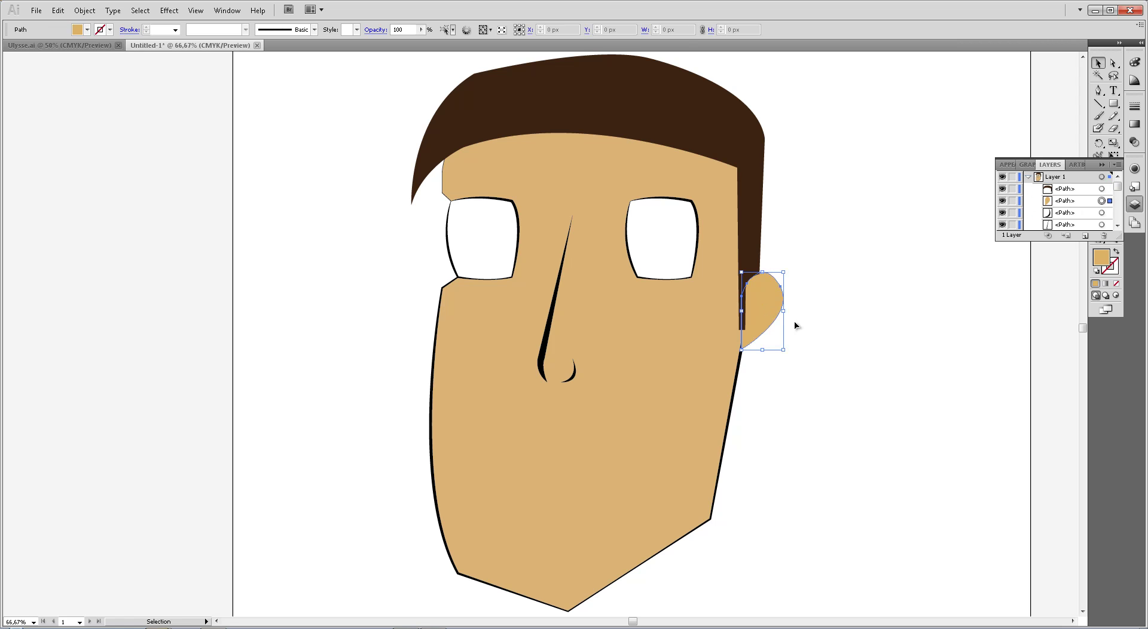
pyautogui.click(110, 30)
pyautogui.click(28, 40)
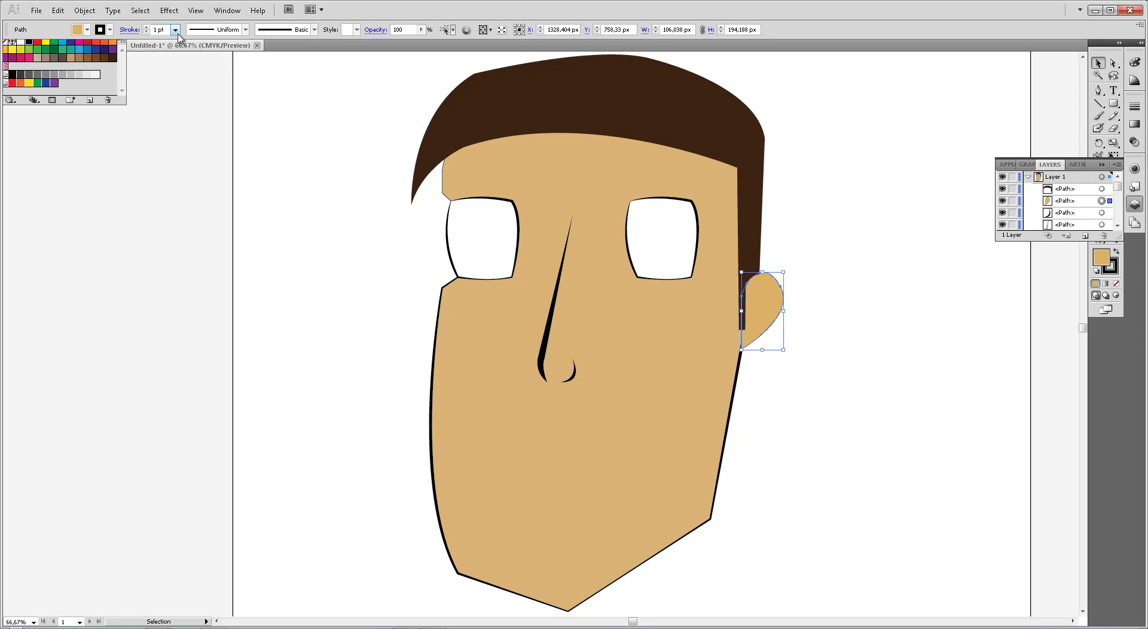
pyautogui.click(175, 30)
pyautogui.click(170, 117)
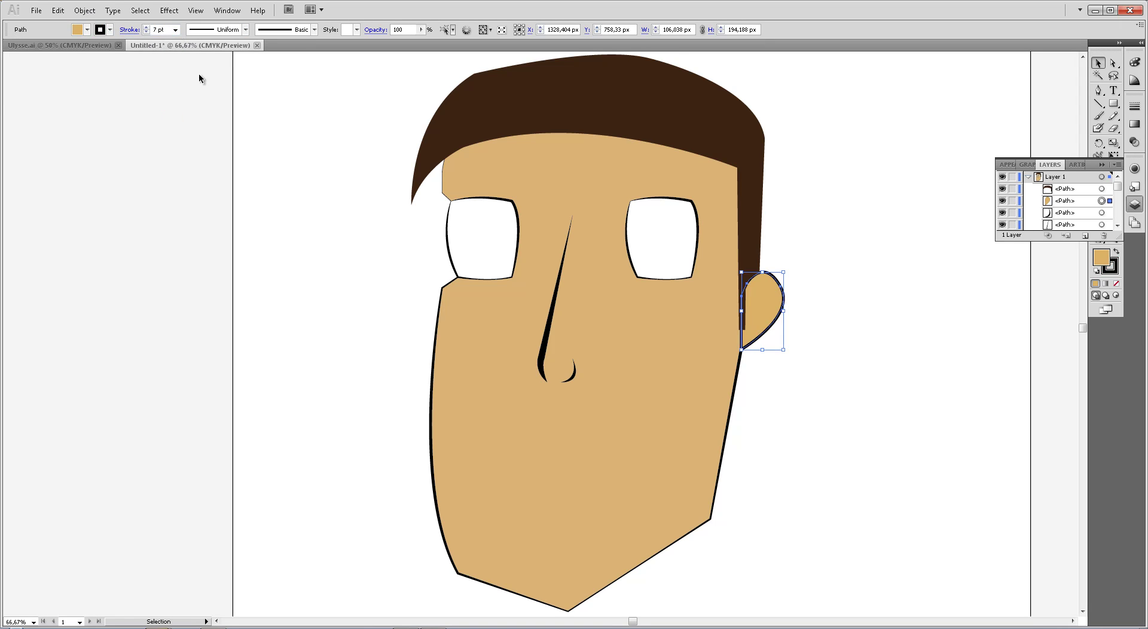
pyautogui.click(175, 30)
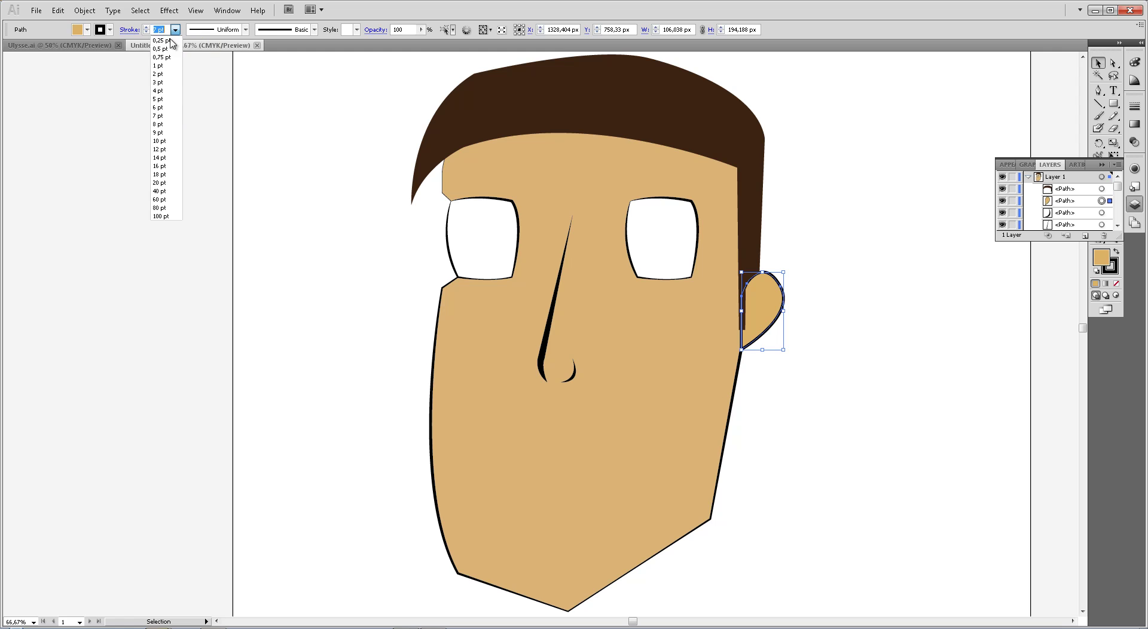
pyautogui.click(158, 100)
pyautogui.click(245, 30)
pyautogui.click(205, 97)
pyautogui.click(300, 258)
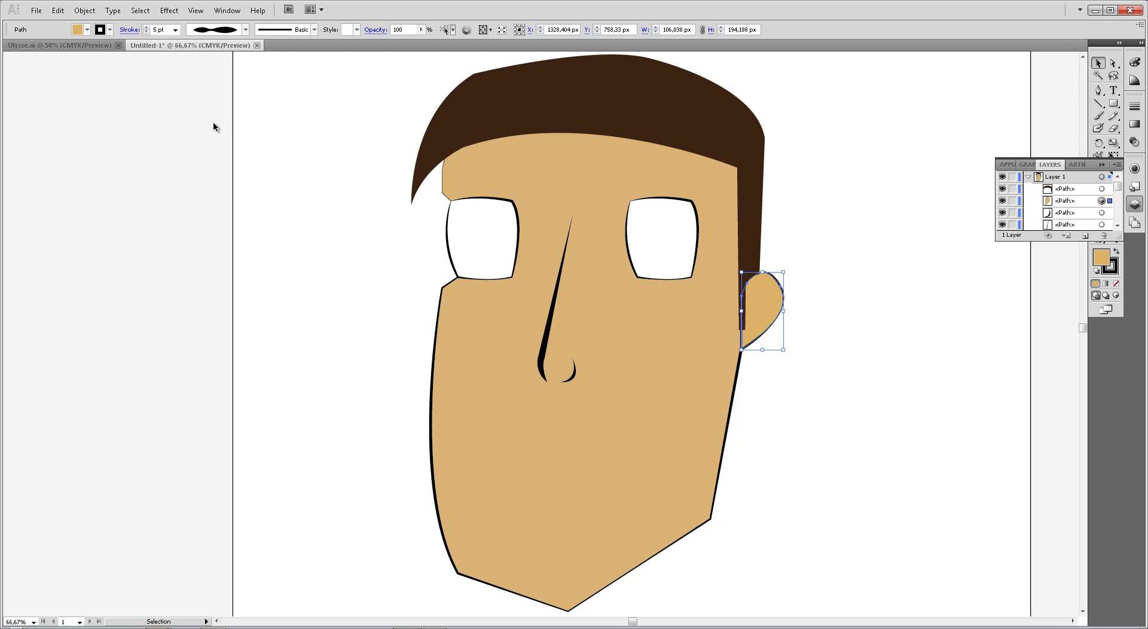
pyautogui.click(1103, 165)
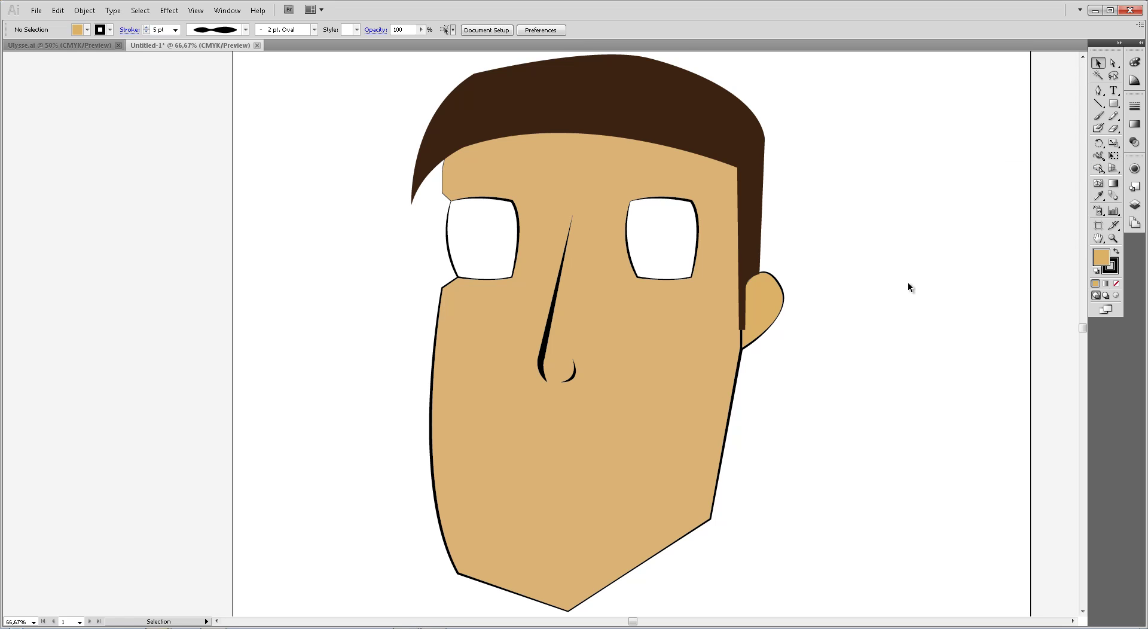
# - Draw a closed mouth shape about 236 x 214 px with the Pen tool and centre it below the nose
pyautogui.scroll(-1, 906, 283)
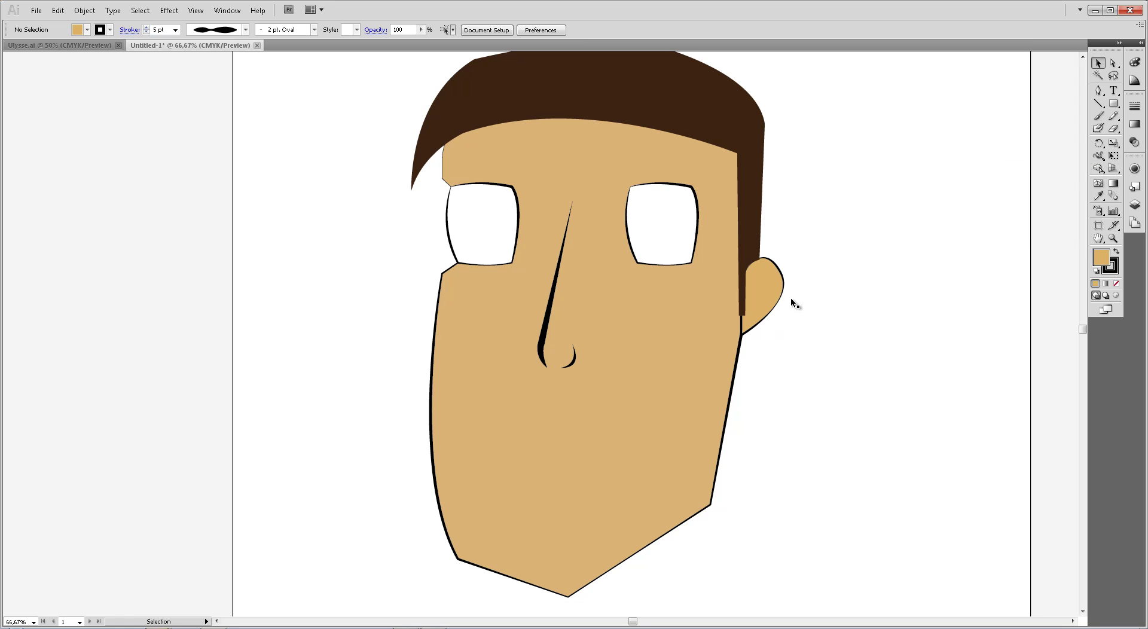
pyautogui.press('p')
pyautogui.click(482, 445)
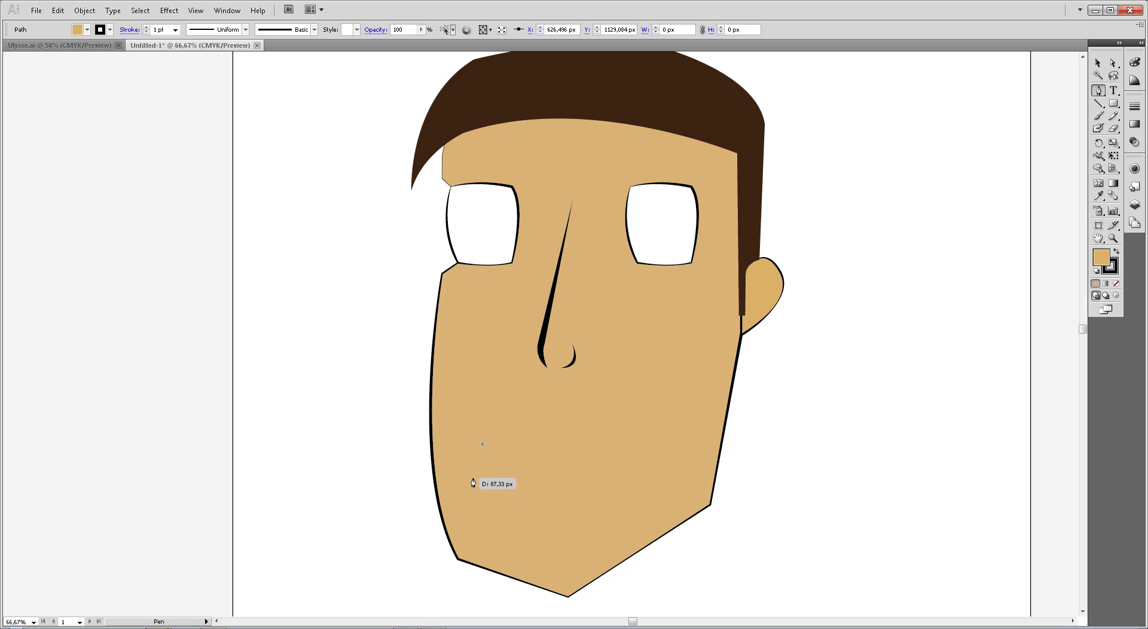
pyautogui.click(473, 479)
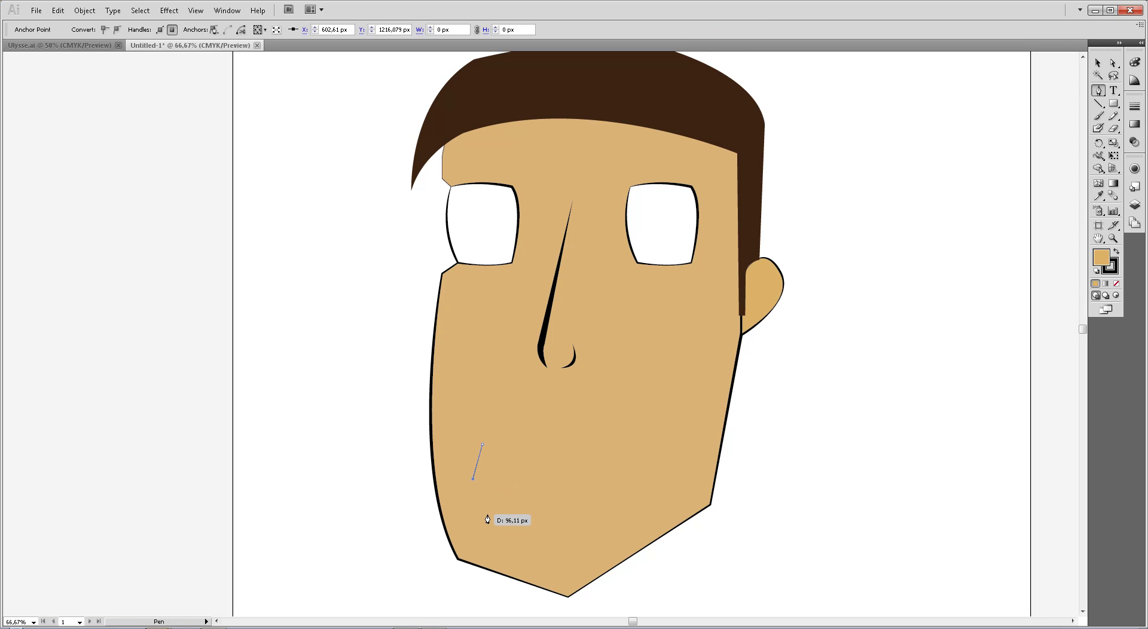
pyautogui.click(482, 513)
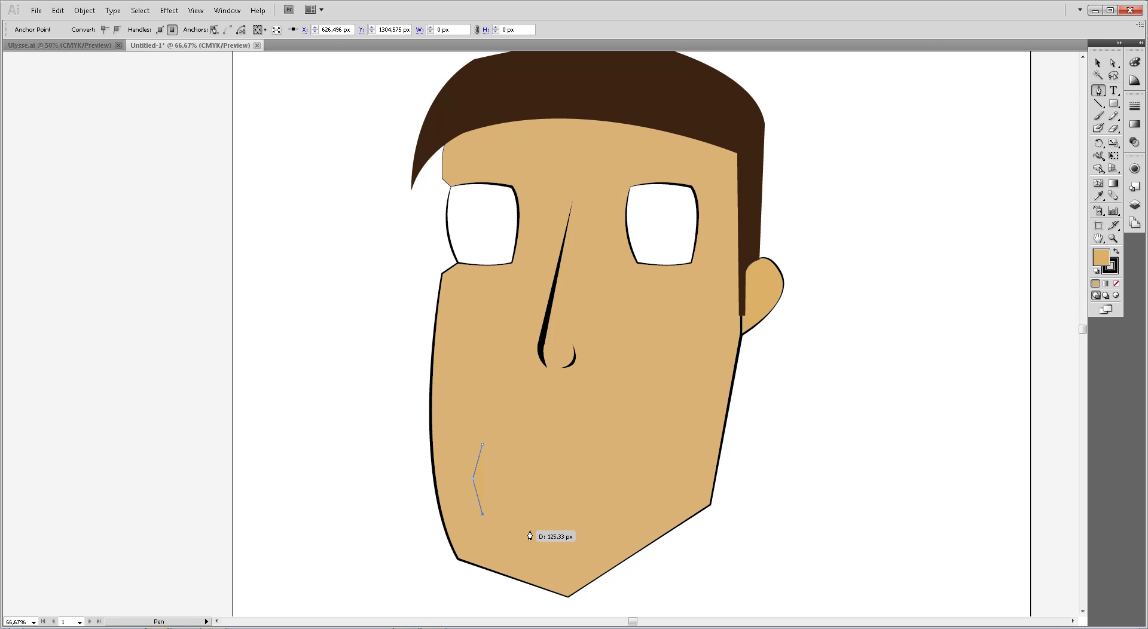
pyautogui.moveTo(561, 521); pyautogui.dragTo(587, 513)
pyautogui.click(561, 521)
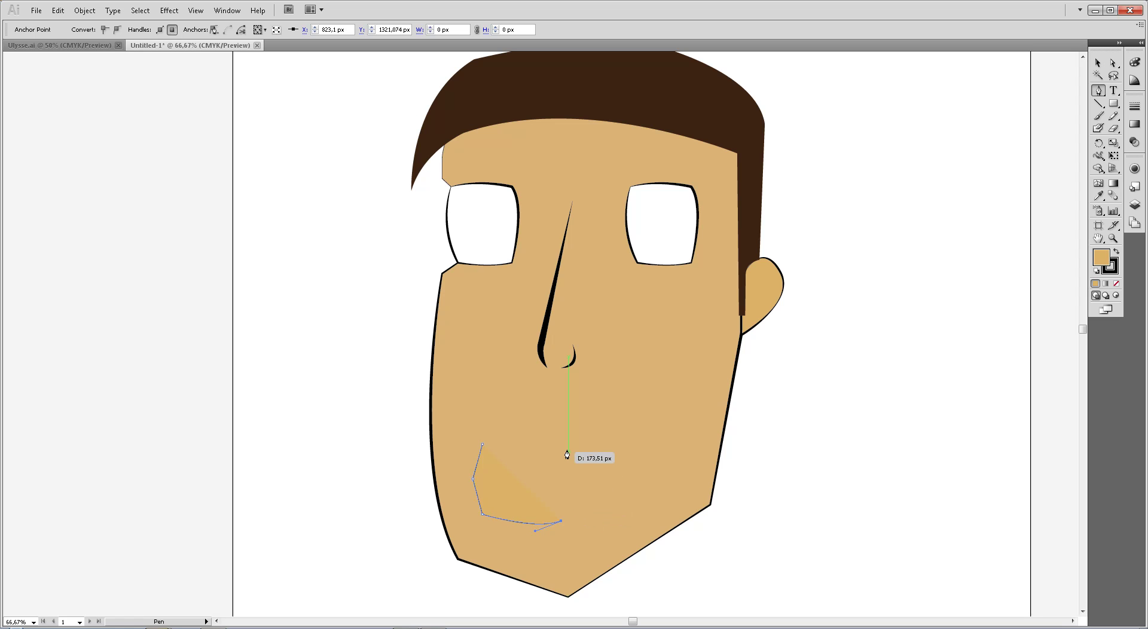
pyautogui.moveTo(561, 445); pyautogui.dragTo(547, 426)
pyautogui.click(561, 444)
pyautogui.click(483, 445)
pyautogui.moveTo(483, 447); pyautogui.dragTo(447, 461)
pyautogui.press('v')
pyautogui.moveTo(533, 480); pyautogui.dragTo(560, 494)
# - Fill the mouth shape with white
pyautogui.click(87, 29)
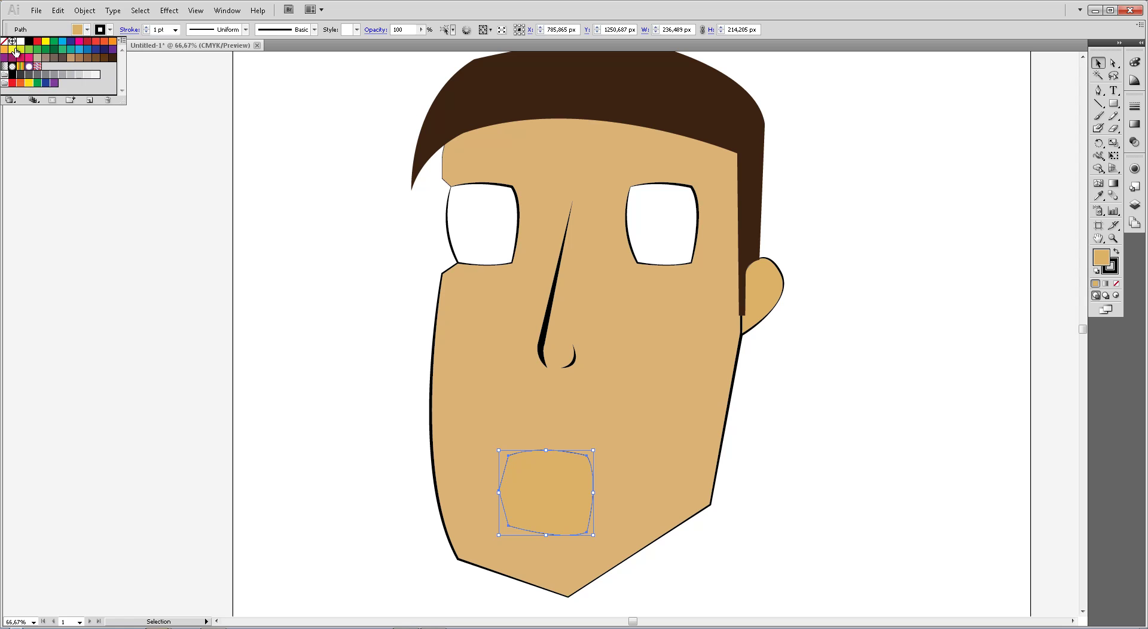
pyautogui.click(13, 41)
pyautogui.click(20, 42)
# - Give the mouth a 5 pt stroke with the double-bulge variable width profile, and deselect it
pyautogui.click(110, 31)
pyautogui.click(111, 30)
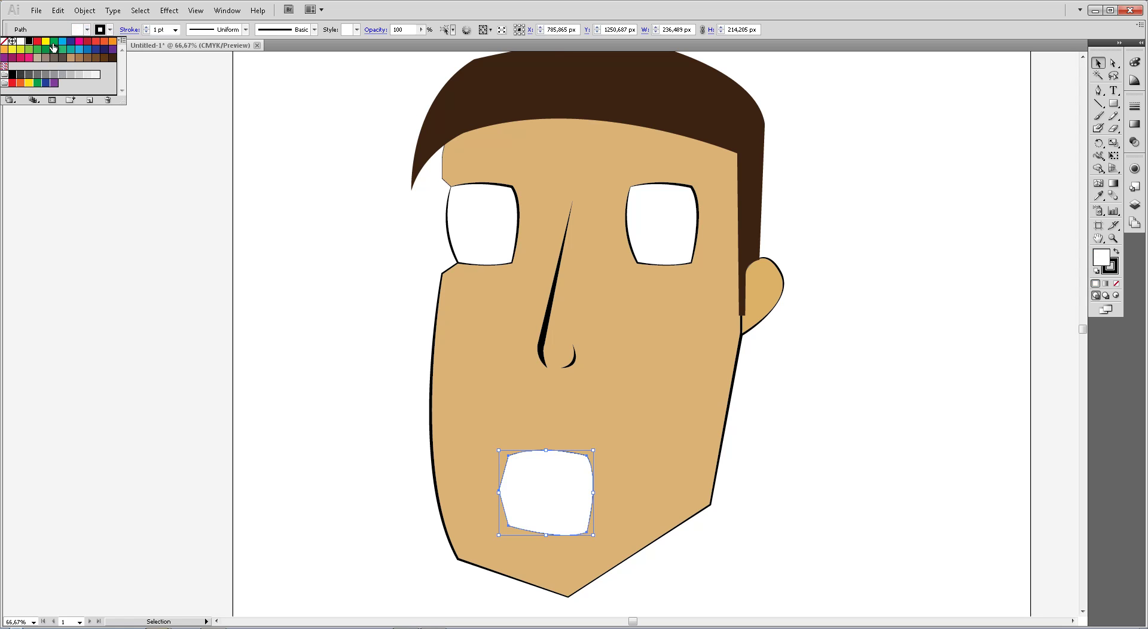
pyautogui.click(176, 29)
pyautogui.click(175, 30)
pyautogui.click(166, 99)
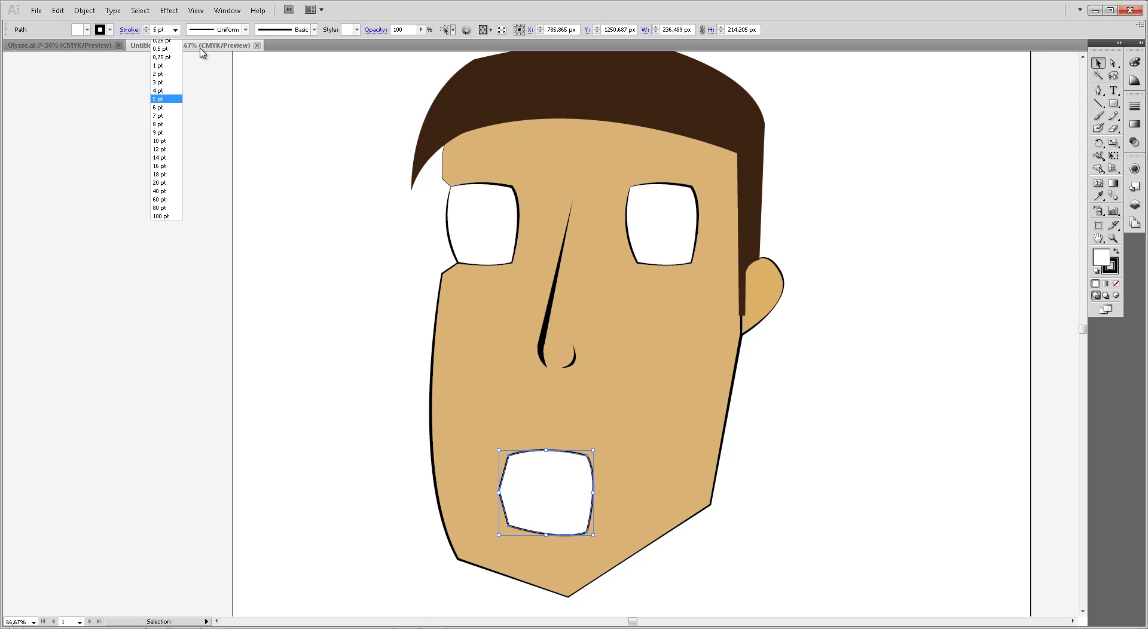
pyautogui.click(245, 29)
pyautogui.click(220, 92)
pyautogui.click(322, 234)
pyautogui.scroll(1, 849, 469)
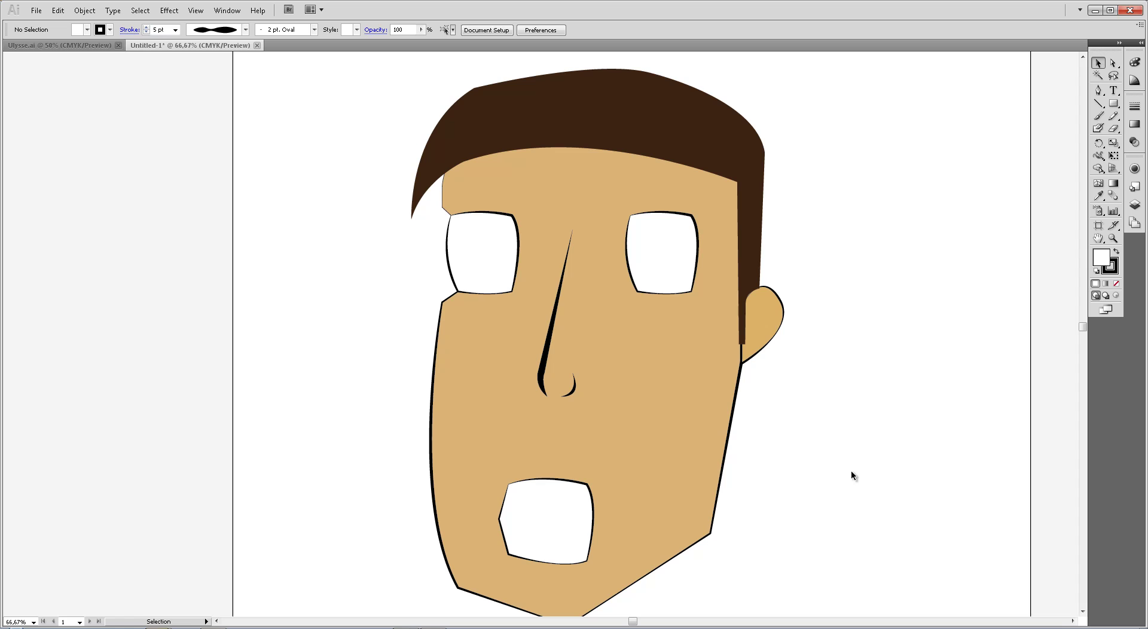
# - Draw a circular iris about 73 px in diameter inside the left eye with the Ellipse tool
pyautogui.press('p')
pyautogui.click(1116, 106)
pyautogui.click(1114, 107)
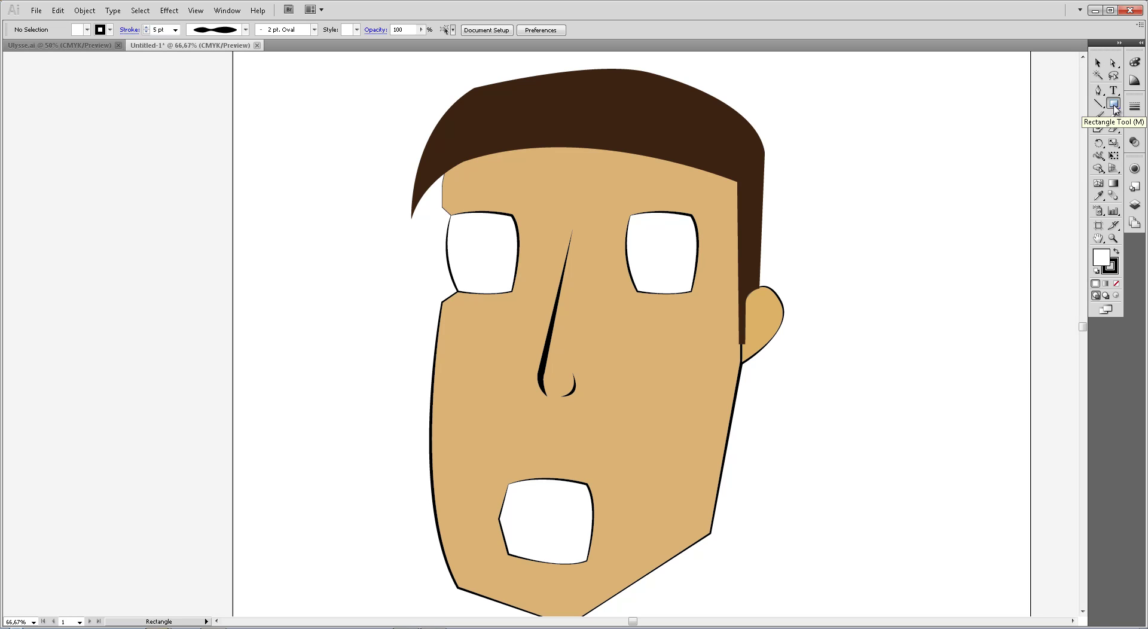
pyautogui.moveTo(1114, 107); pyautogui.dragTo(1069, 128)
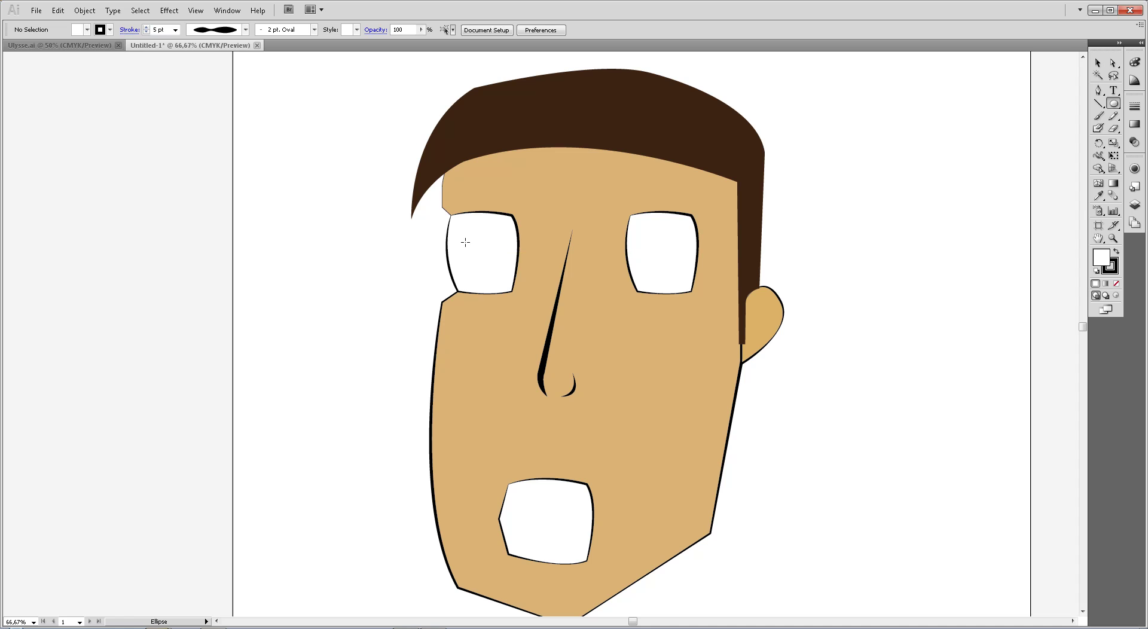
pyautogui.moveTo(473, 234); pyautogui.dragTo(489, 255)
pyautogui.press('v')
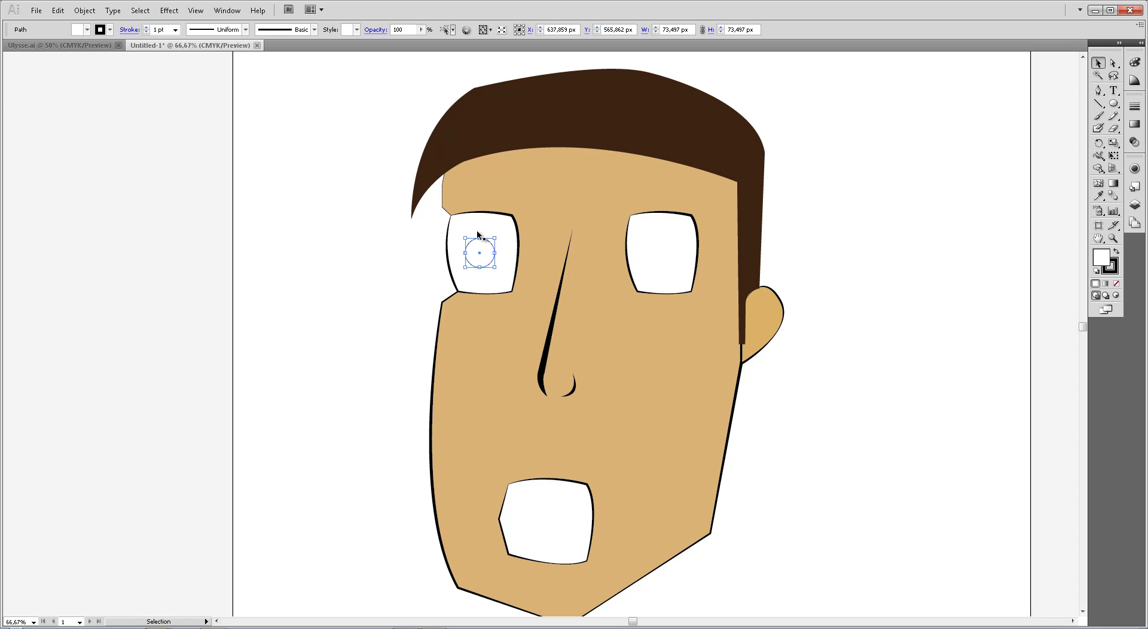
# - Fill the iris circle with a medium brown swatch and deselect it
pyautogui.click(87, 29)
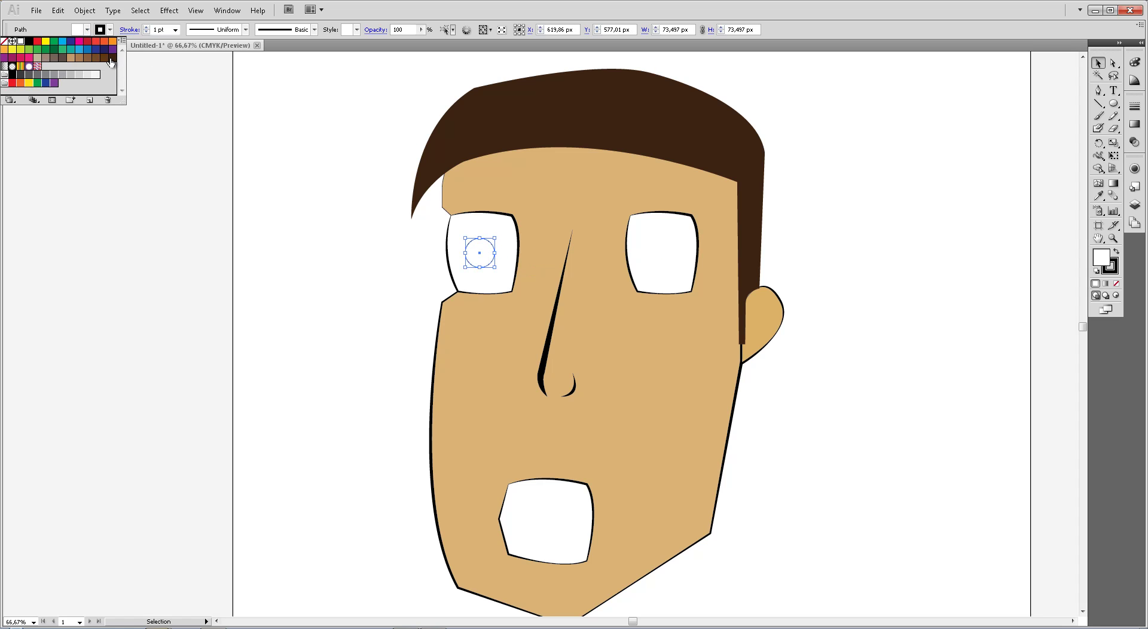
pyautogui.click(96, 57)
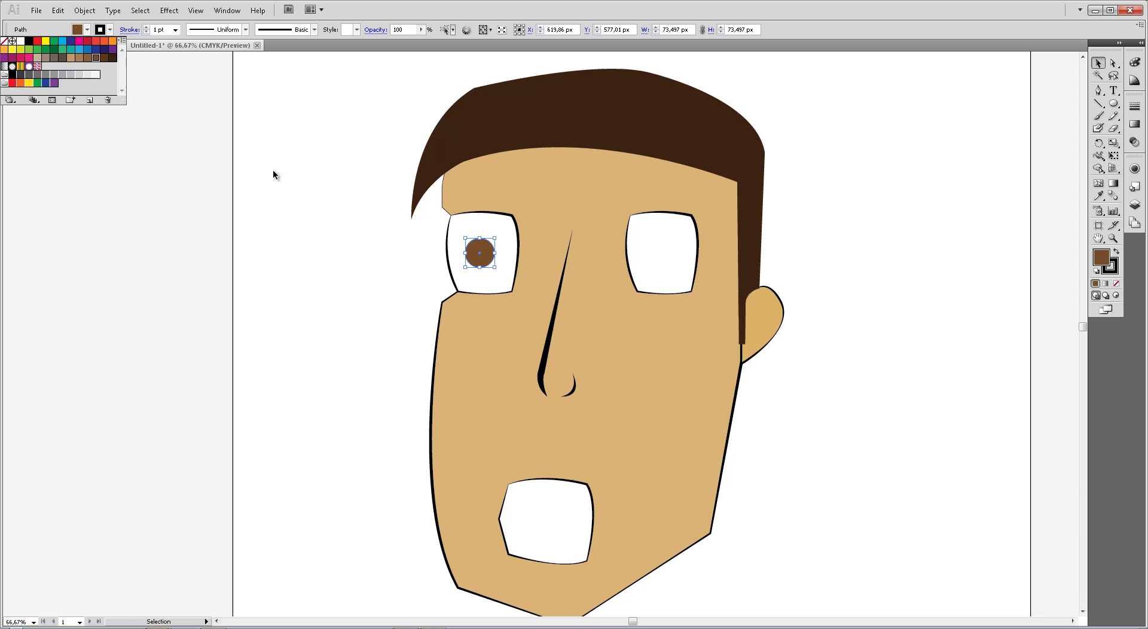
pyautogui.click(343, 216)
pyautogui.click(344, 216)
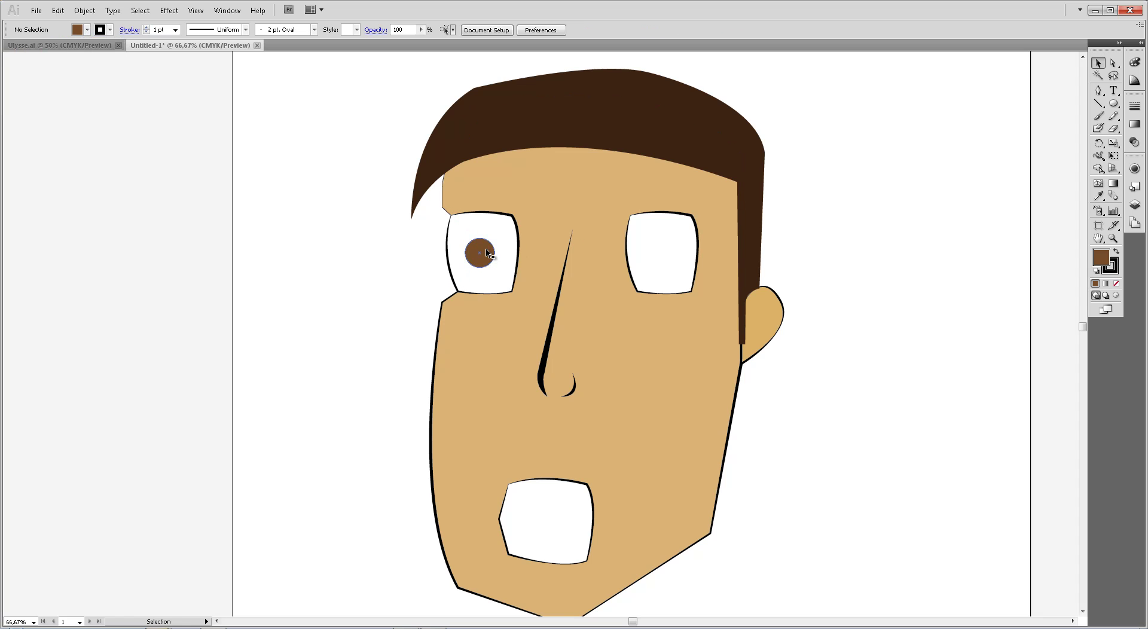
# - Draw a circular pupil about 37 px in diameter at the centre of the iris, and deselect it
pyautogui.click(1114, 103)
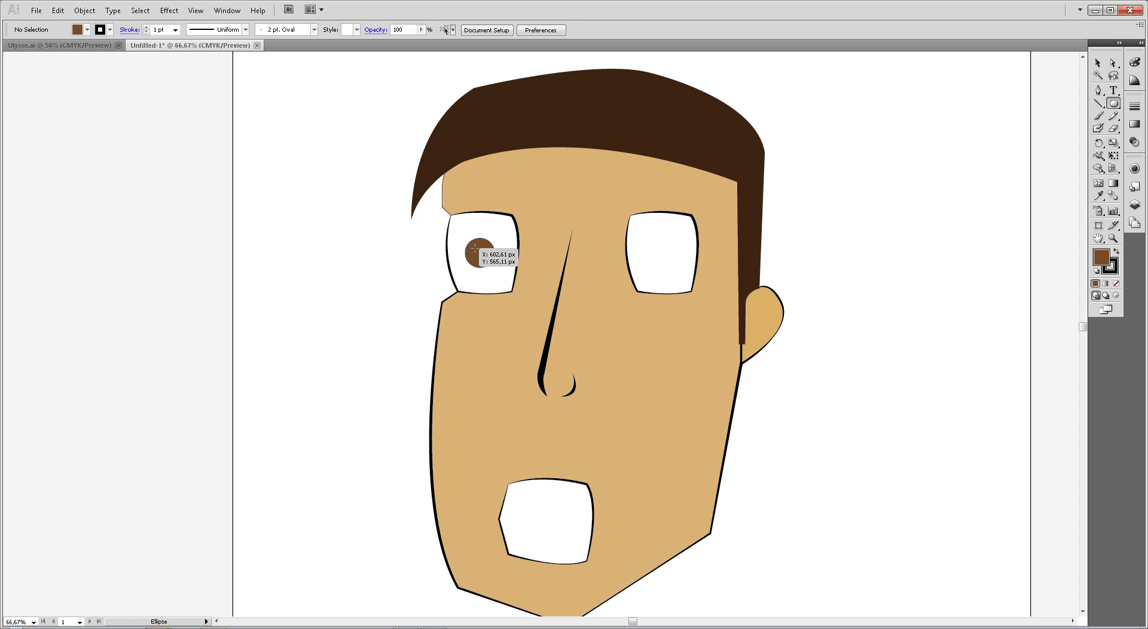
pyautogui.moveTo(480, 252); pyautogui.dragTo(486, 256)
pyautogui.press('v')
pyautogui.click(908, 297)
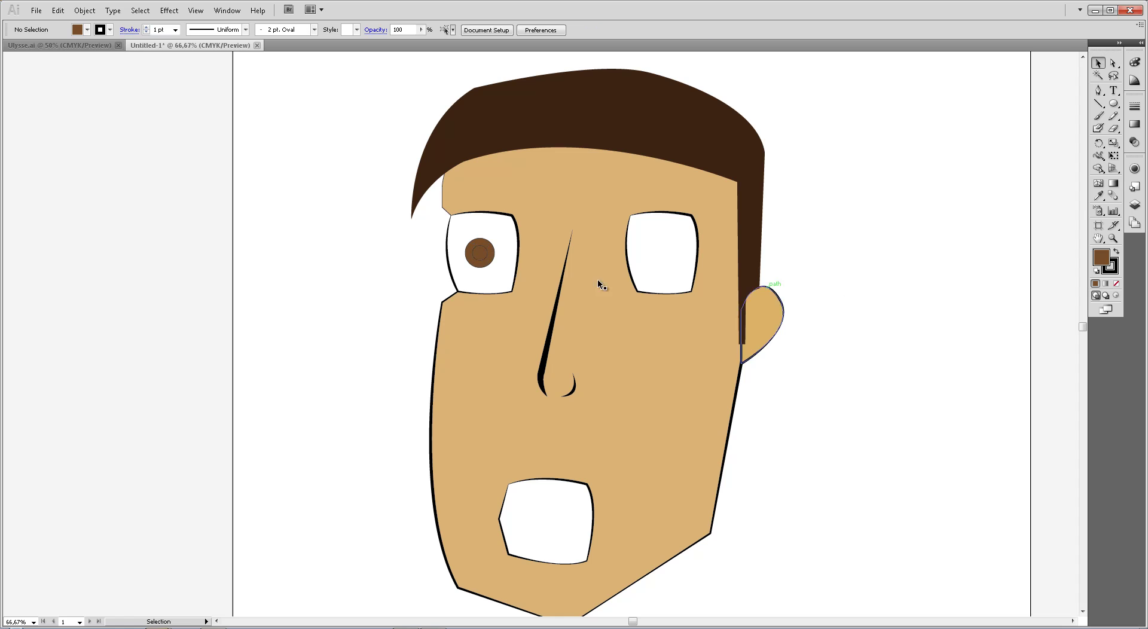
# - Fill the pupil circle with black and deselect it
pyautogui.click(479, 254)
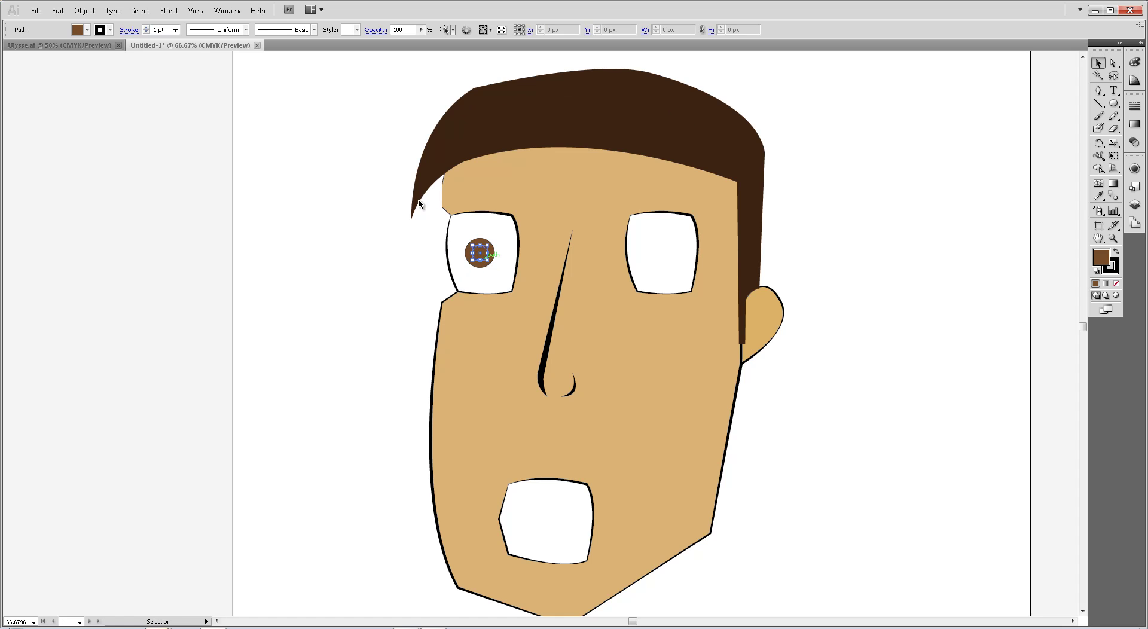
pyautogui.click(87, 30)
pyautogui.click(29, 41)
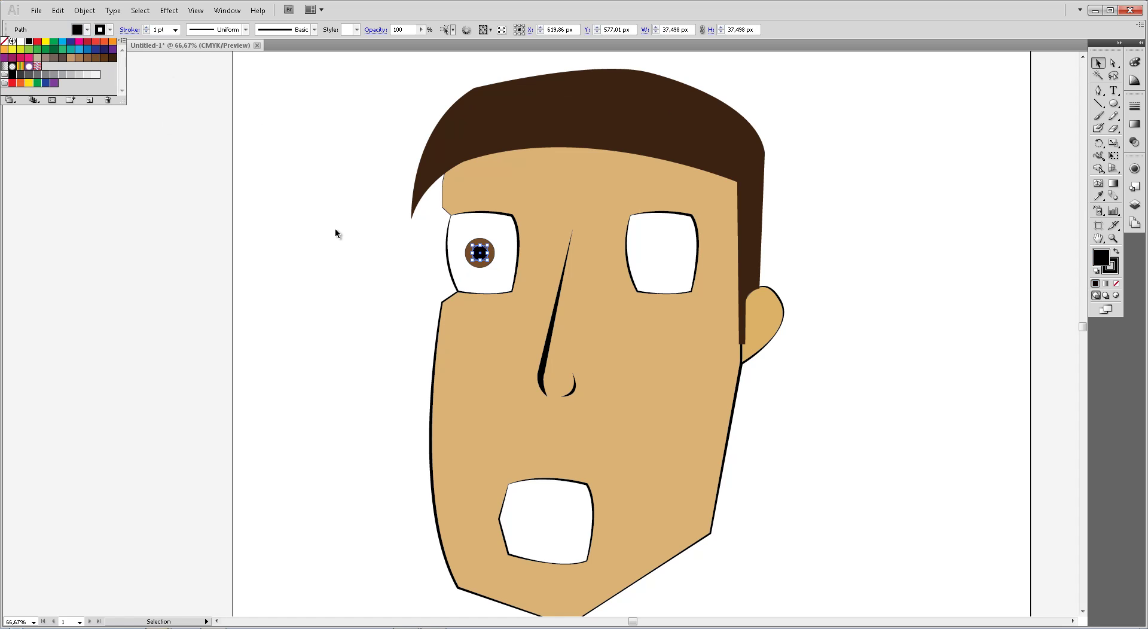
pyautogui.click(335, 230)
pyautogui.click(335, 230)
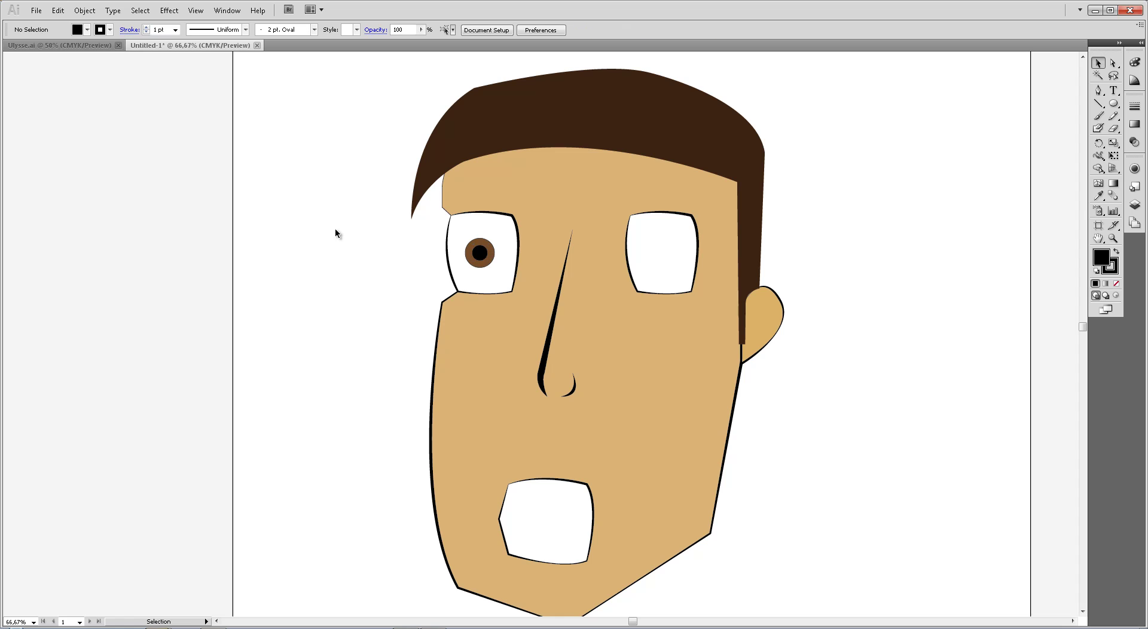
# - Give the brown iris a 4 pt stroke with the double-bulge variable width profile, and deselect it
pyautogui.click(484, 253)
pyautogui.click(111, 30)
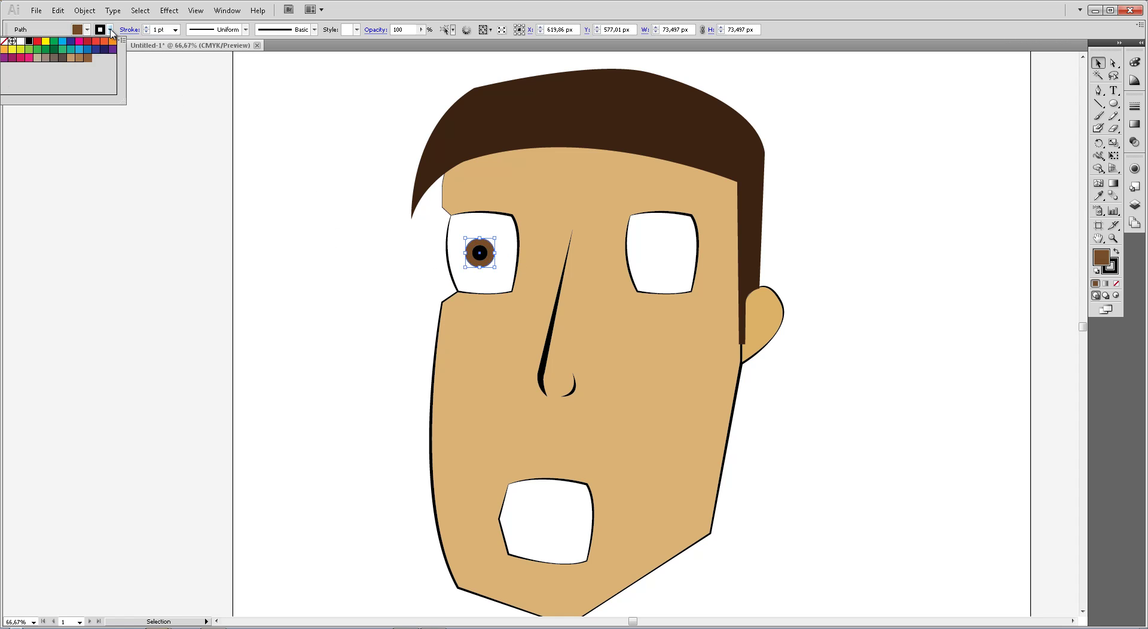
pyautogui.click(175, 30)
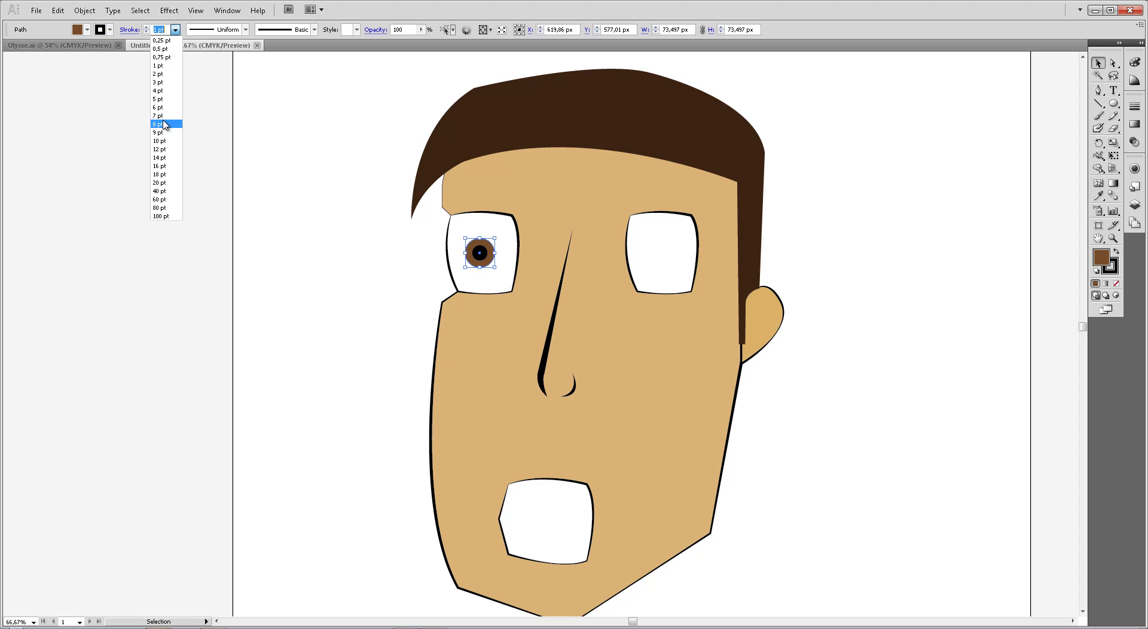
pyautogui.click(165, 91)
pyautogui.click(208, 31)
pyautogui.click(184, 91)
pyautogui.click(319, 241)
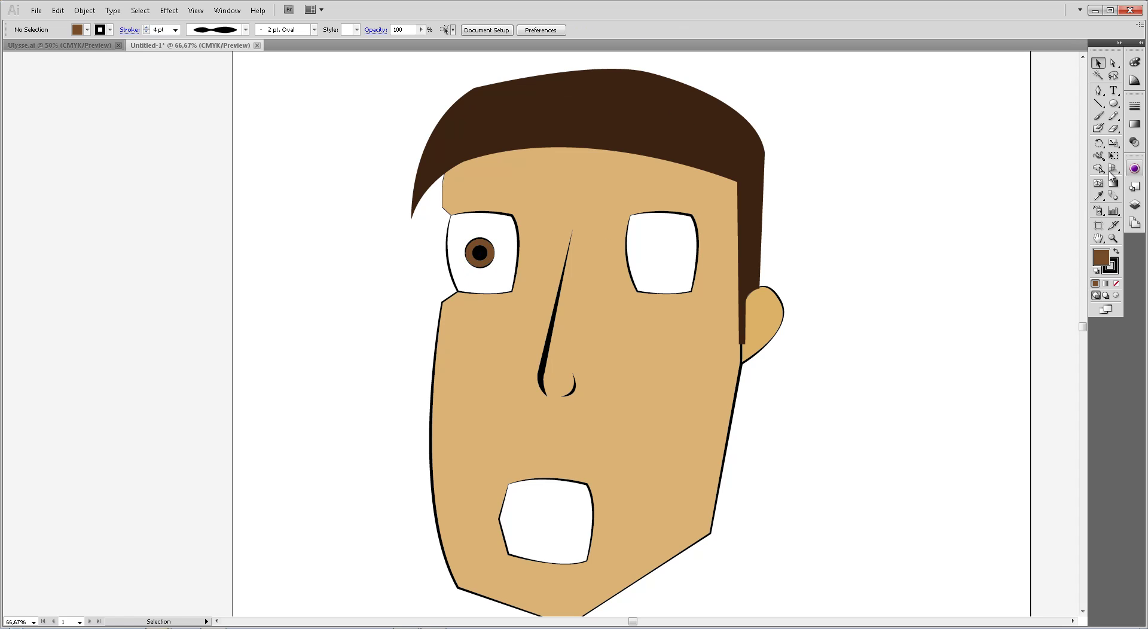
# - Draw a highlight circle about 48 px in diameter overlapping the lower-right part of the iris and pupil
pyautogui.click(1114, 103)
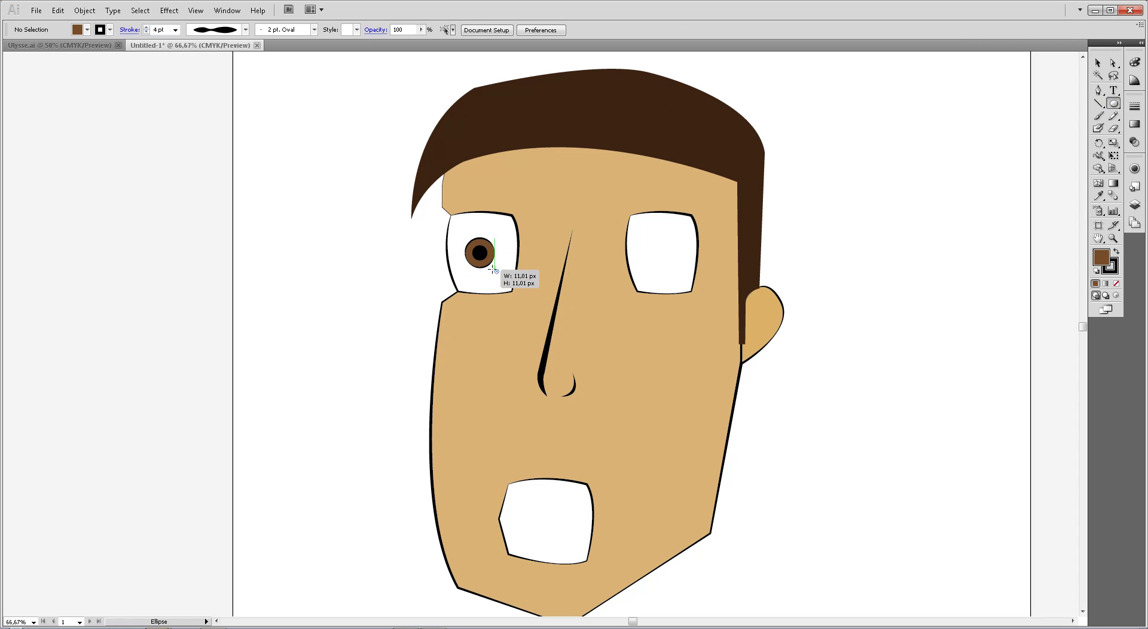
pyautogui.moveTo(499, 272); pyautogui.dragTo(480, 254)
pyautogui.press('v')
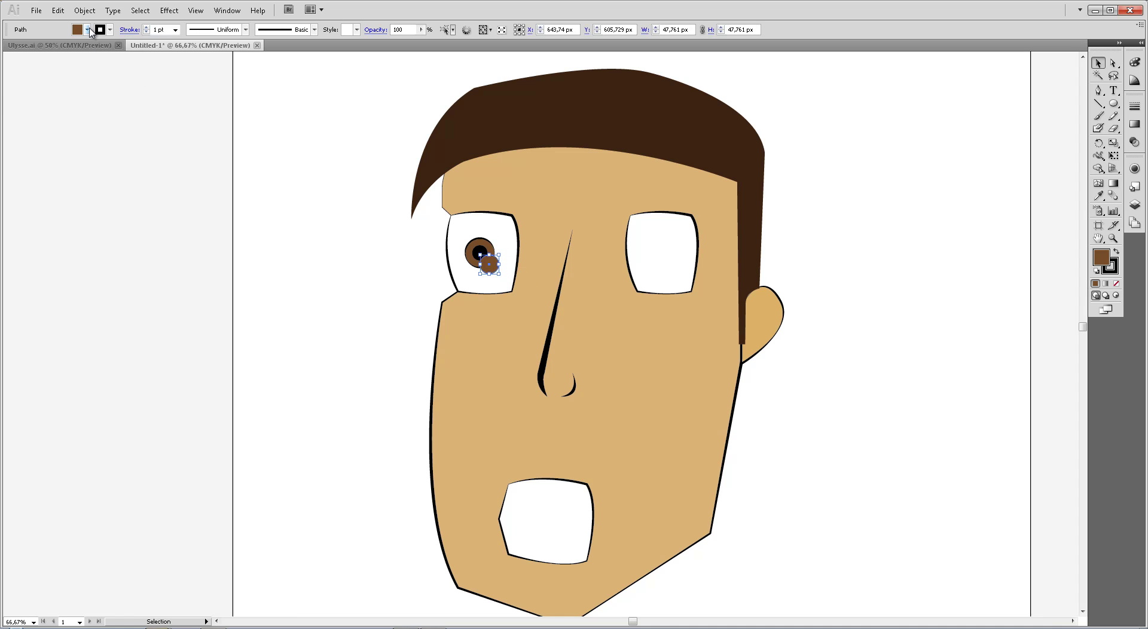
# - Fill the highlight circle with white, remove its stroke, and deselect it
pyautogui.click(90, 31)
pyautogui.click(22, 46)
pyautogui.click(302, 265)
pyautogui.click(491, 261)
pyautogui.click(110, 29)
pyautogui.click(5, 41)
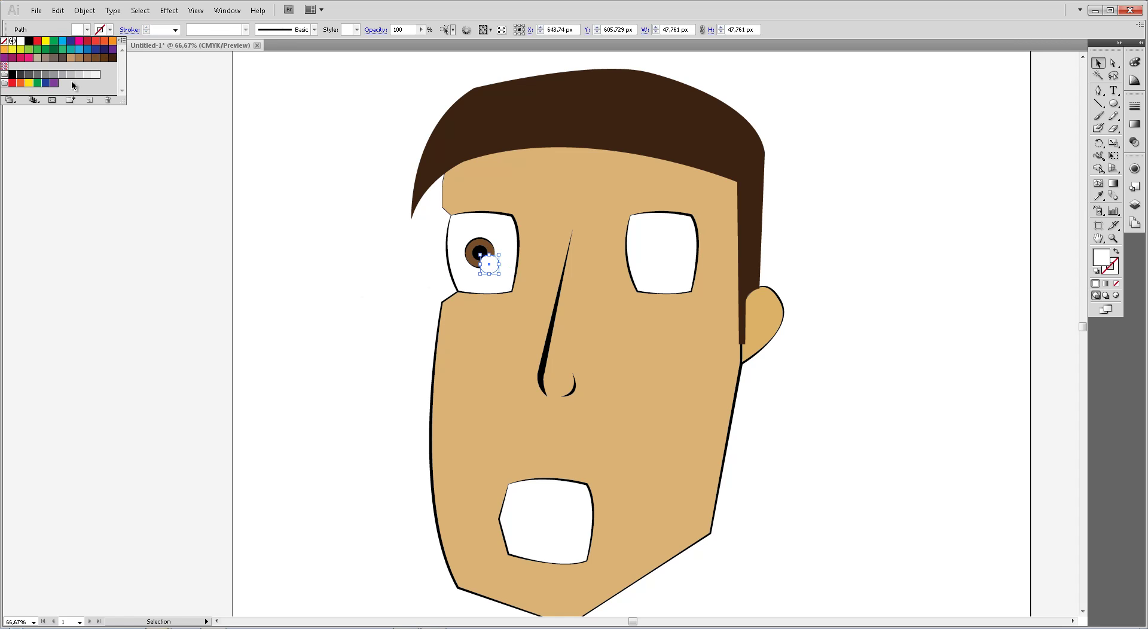
pyautogui.click(292, 197)
pyautogui.click(292, 197)
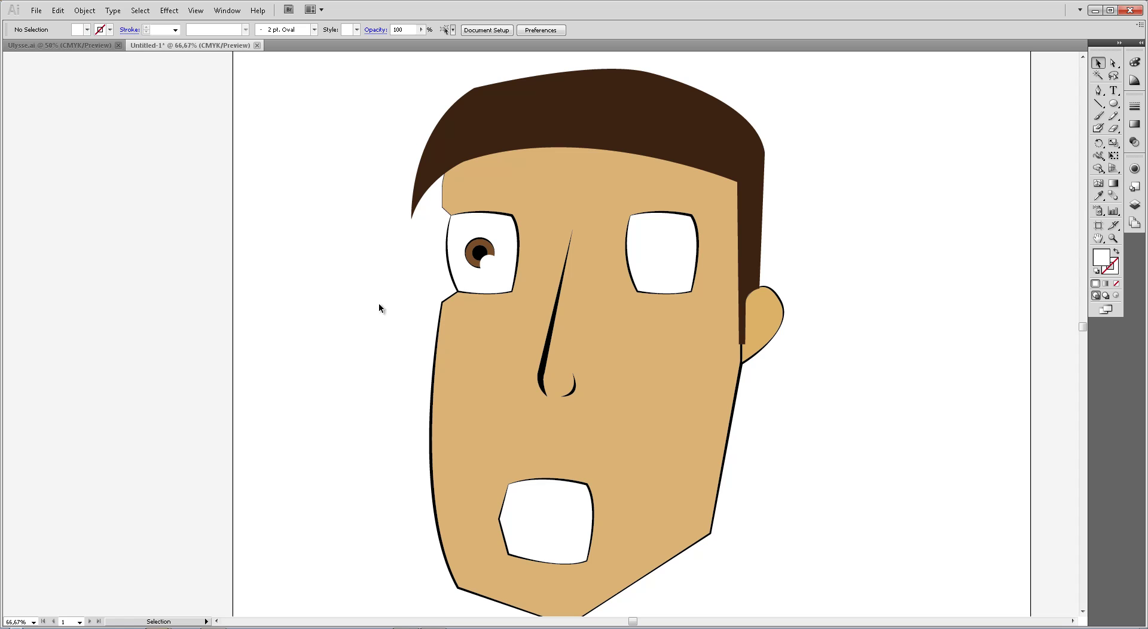
pyautogui.click(490, 262)
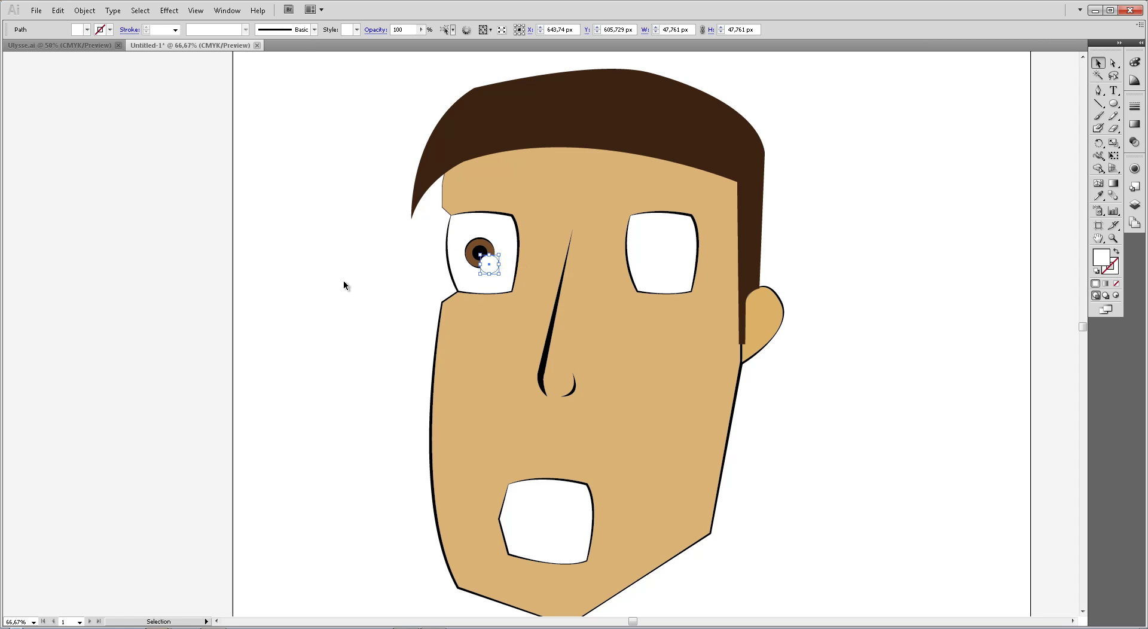
pyautogui.moveTo(386, 236); pyautogui.dragTo(495, 264)
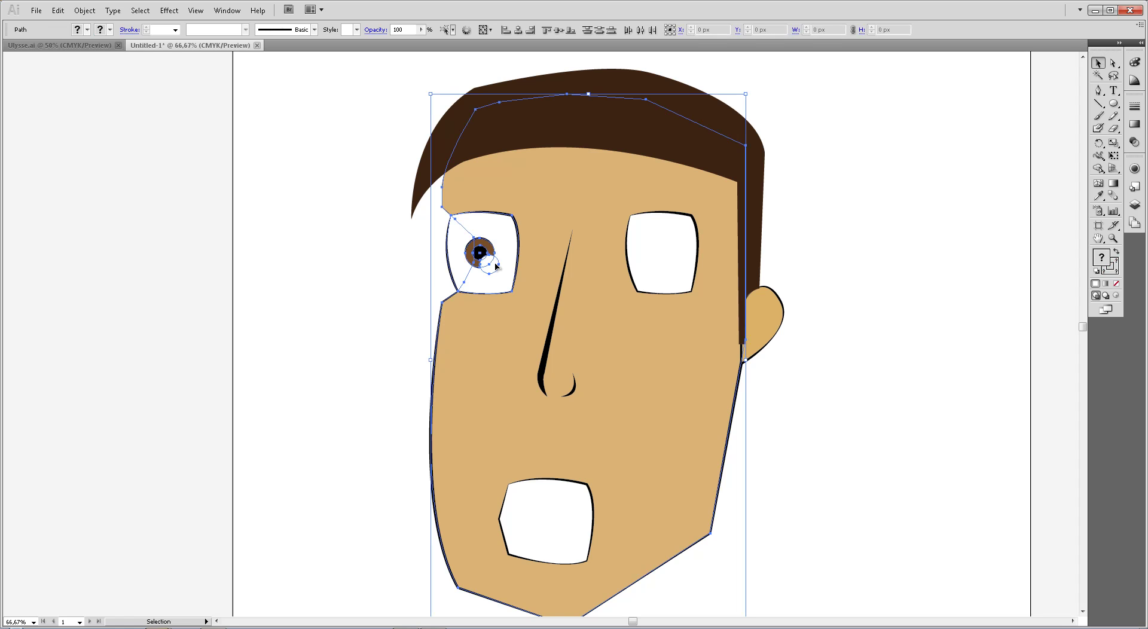
pyautogui.click(308, 236)
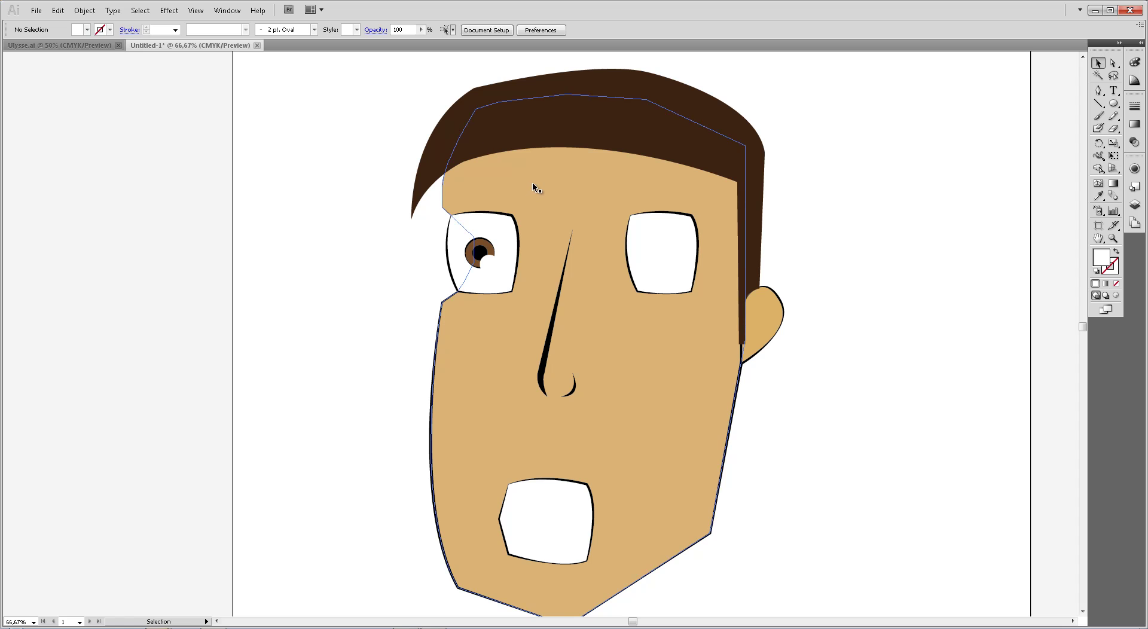
pyautogui.click(489, 107)
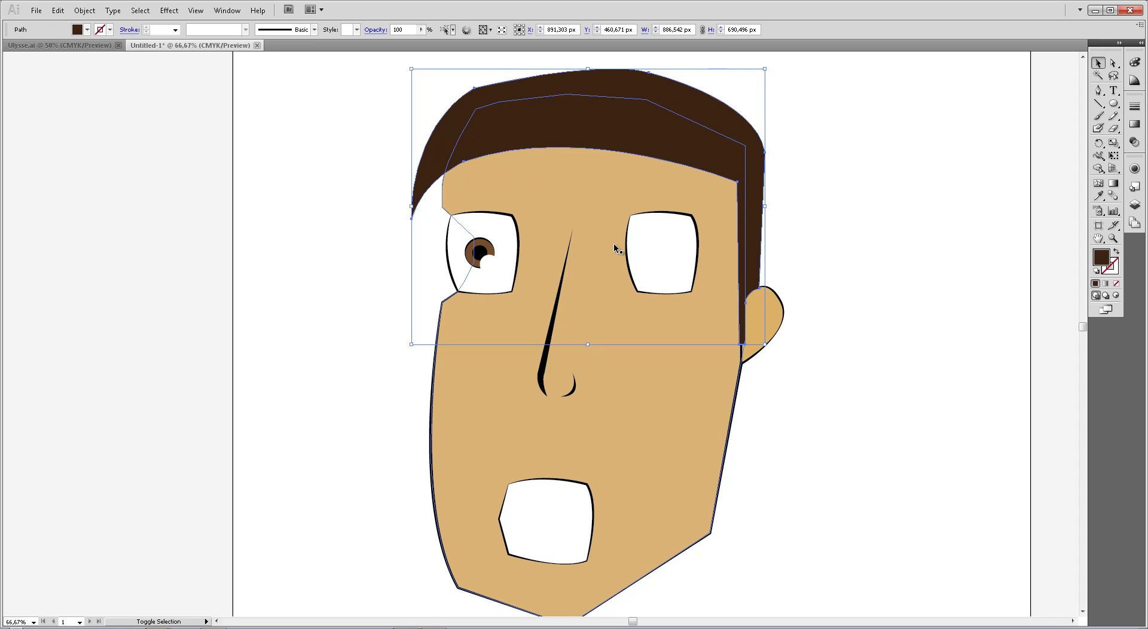
pyautogui.click(437, 93)
pyautogui.moveTo(417, 78); pyautogui.dragTo(539, 138)
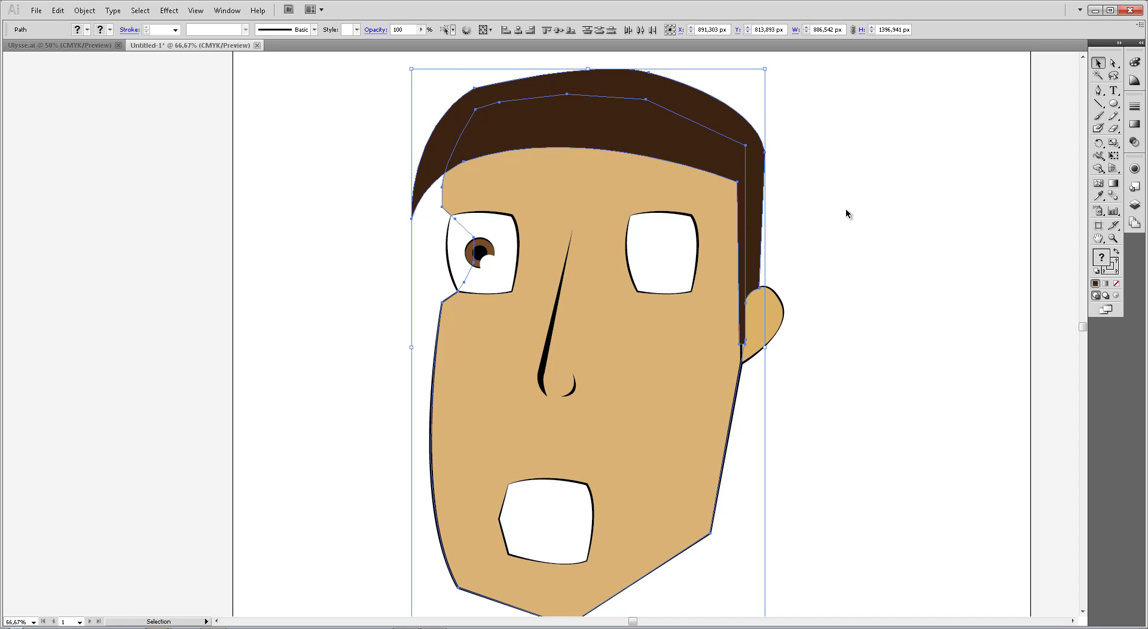
pyautogui.click(813, 225)
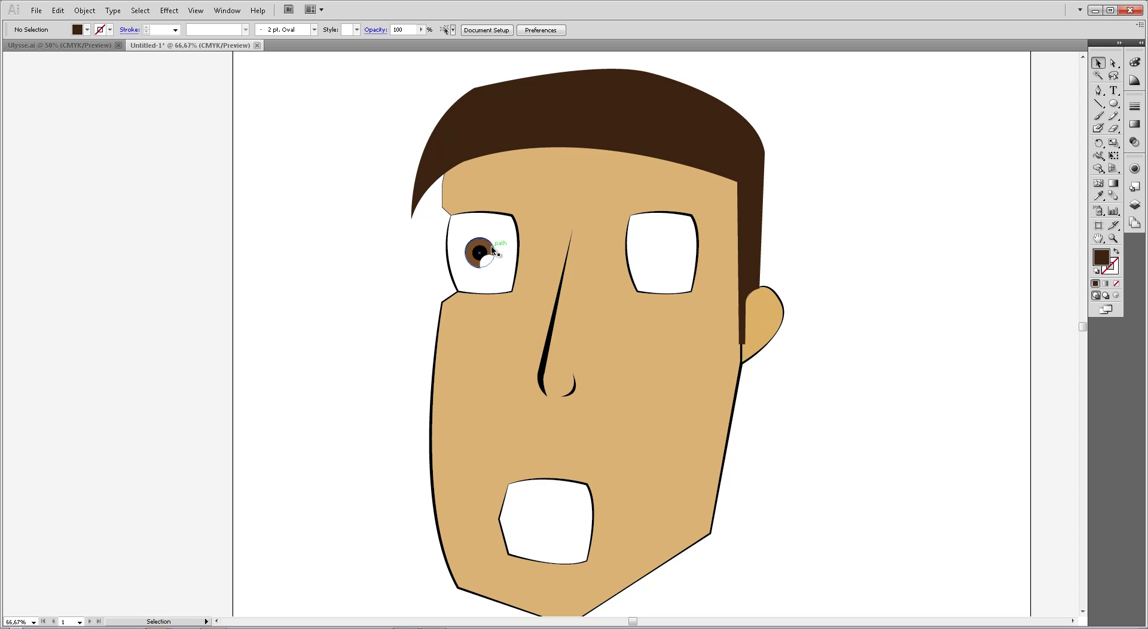
# - Duplicate the iris, pupil and highlight together into the empty eye on the other side of the nose, and deselect the copies
pyautogui.click(492, 250)
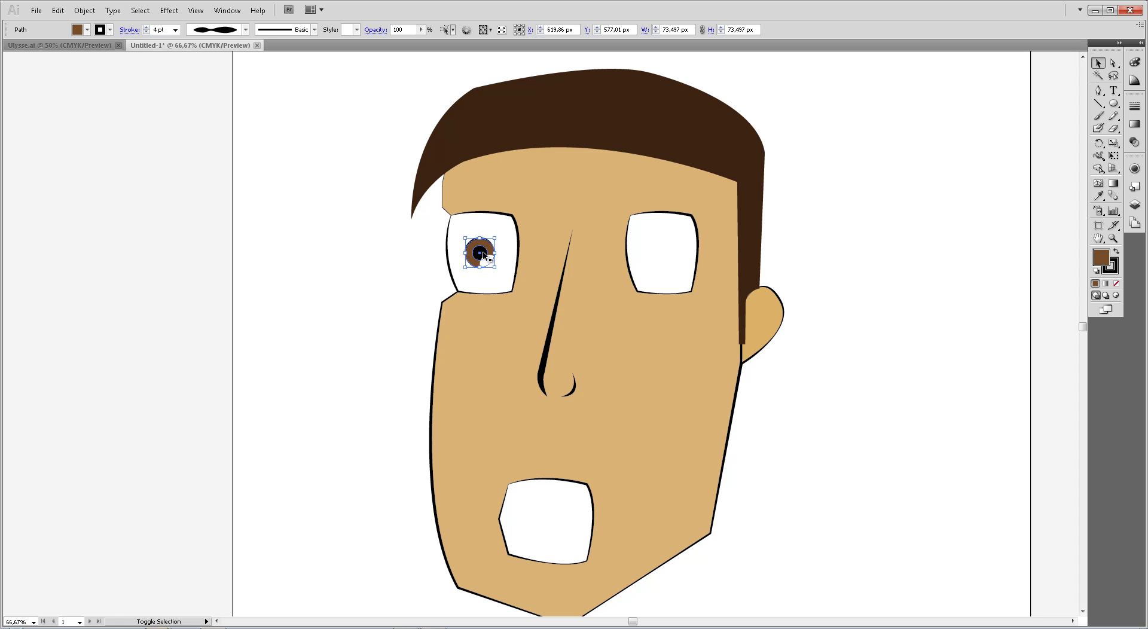
pyautogui.keyDown('shift'); pyautogui.click(483, 254); pyautogui.keyUp('shift')
pyautogui.keyDown('shift'); pyautogui.click(487, 262); pyautogui.keyUp('shift')
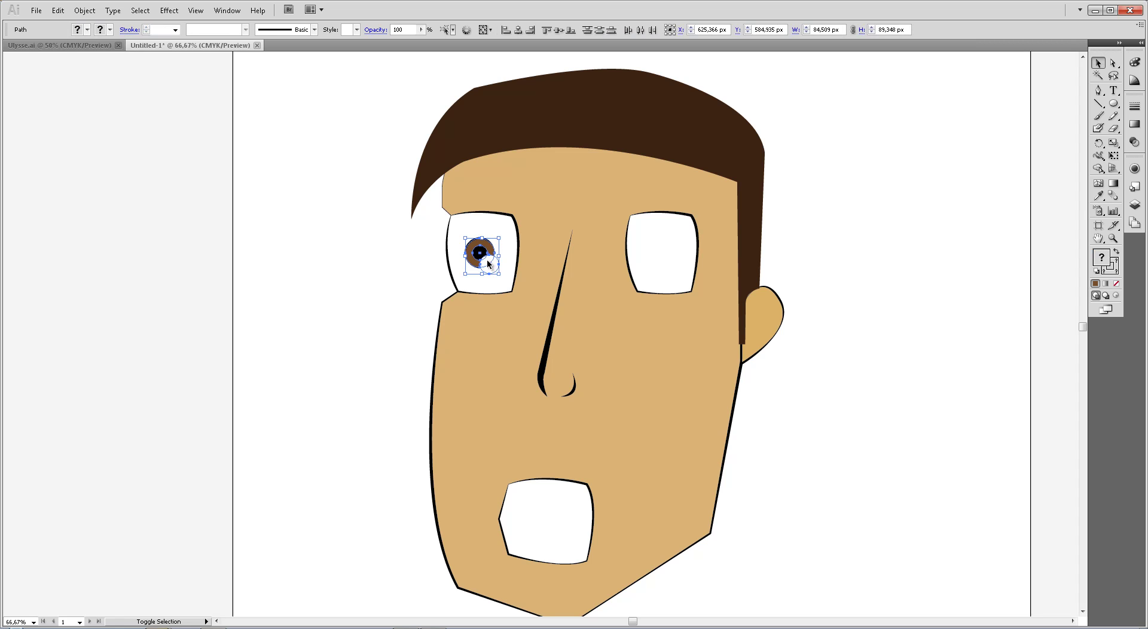
pyautogui.press('a')
pyautogui.press('v')
pyautogui.press('a')
pyautogui.moveTo(489, 254); pyautogui.dragTo(672, 246)
pyautogui.click(859, 268)
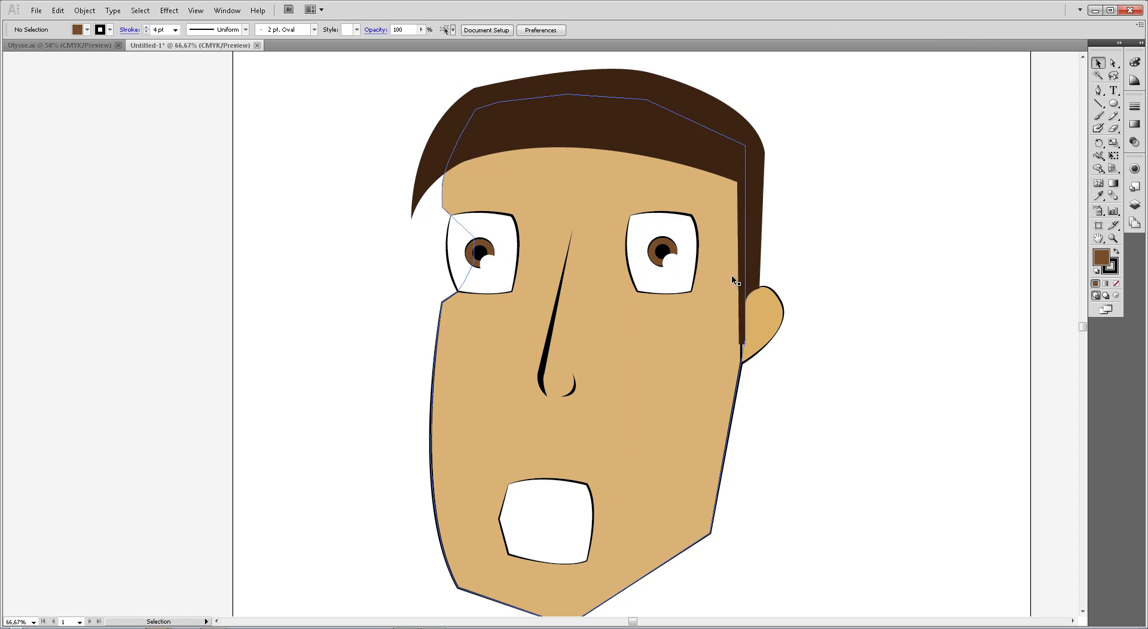
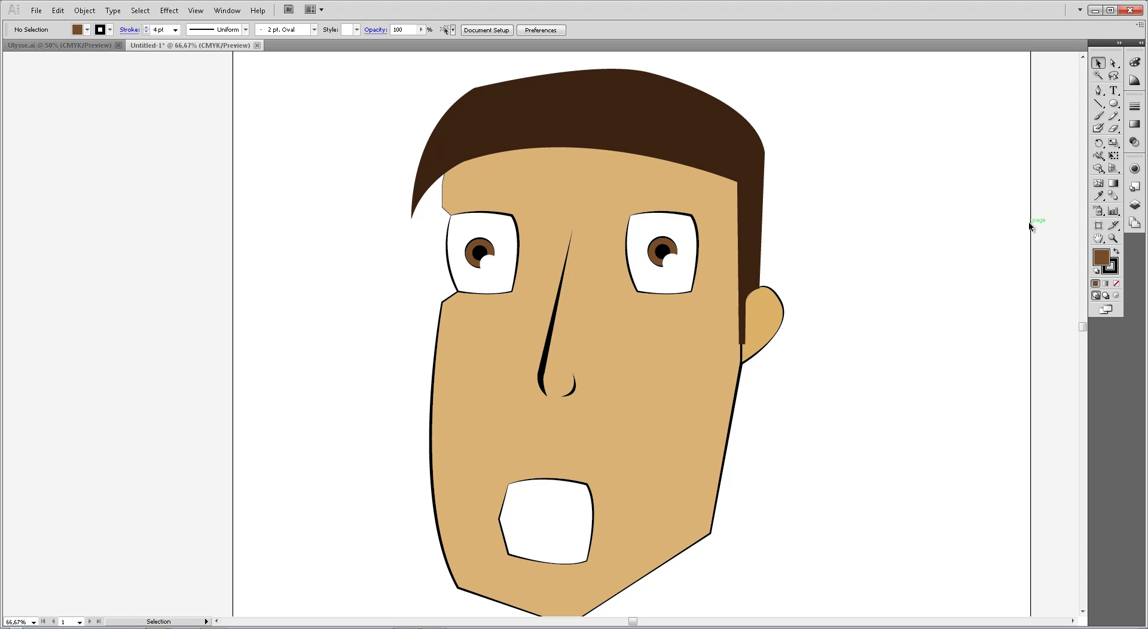
# - Draw a closed, curved shadow shape about 67 x 33 px with the Pen tool between the nose tip and the nostril
pyautogui.press('p')
pyautogui.moveTo(545, 392); pyautogui.dragTo(593, 389)
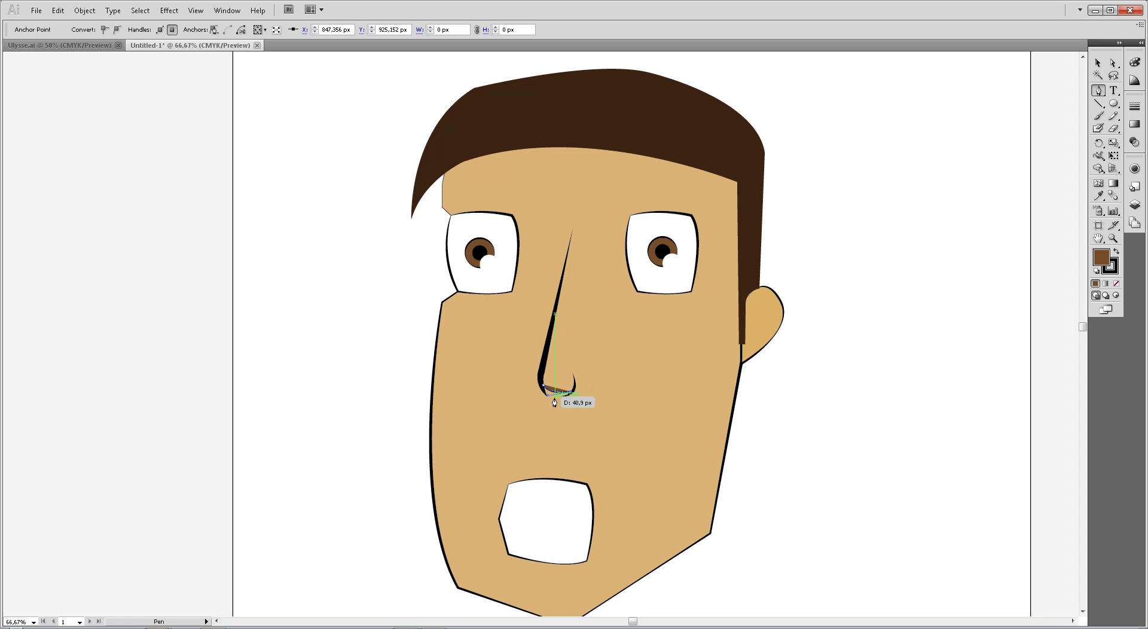
pyautogui.moveTo(540, 377); pyautogui.dragTo(544, 363)
pyautogui.press('v')
# - Remove the stroke from the nose shadow shape and fill it with black
pyautogui.click(110, 29)
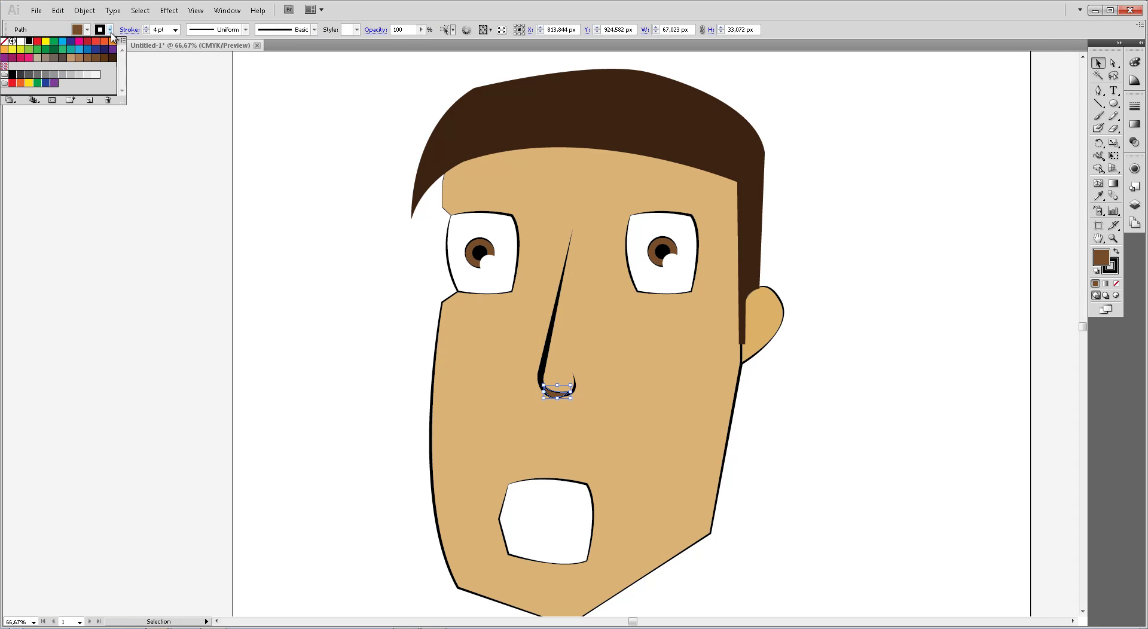
pyautogui.click(3, 41)
pyautogui.click(77, 31)
pyautogui.click(78, 31)
pyautogui.click(28, 41)
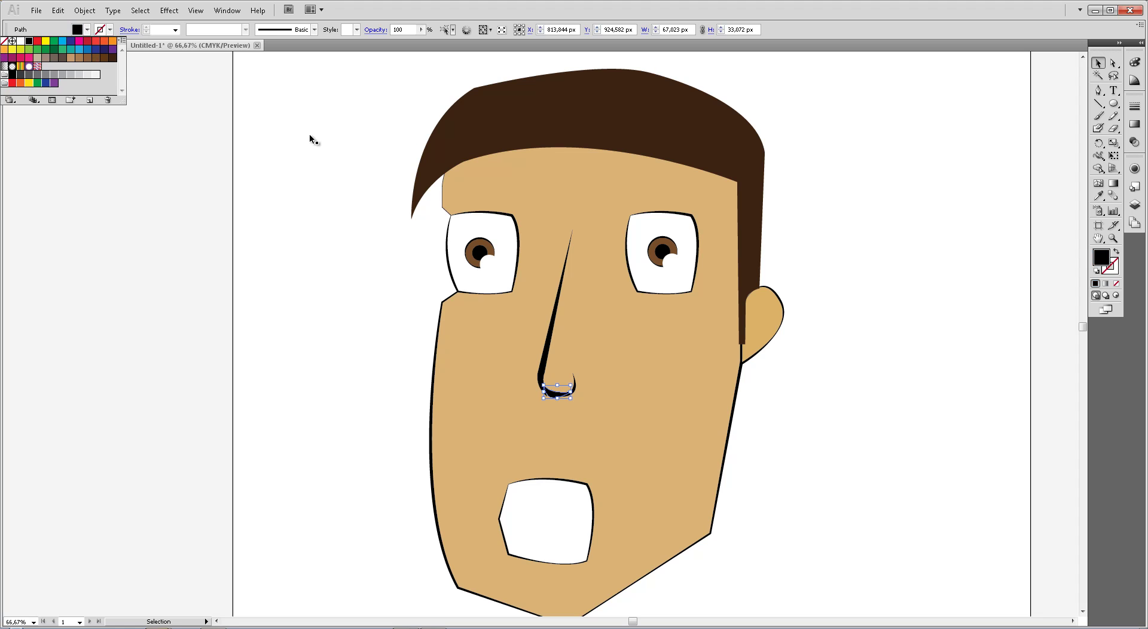
pyautogui.press('Escape')
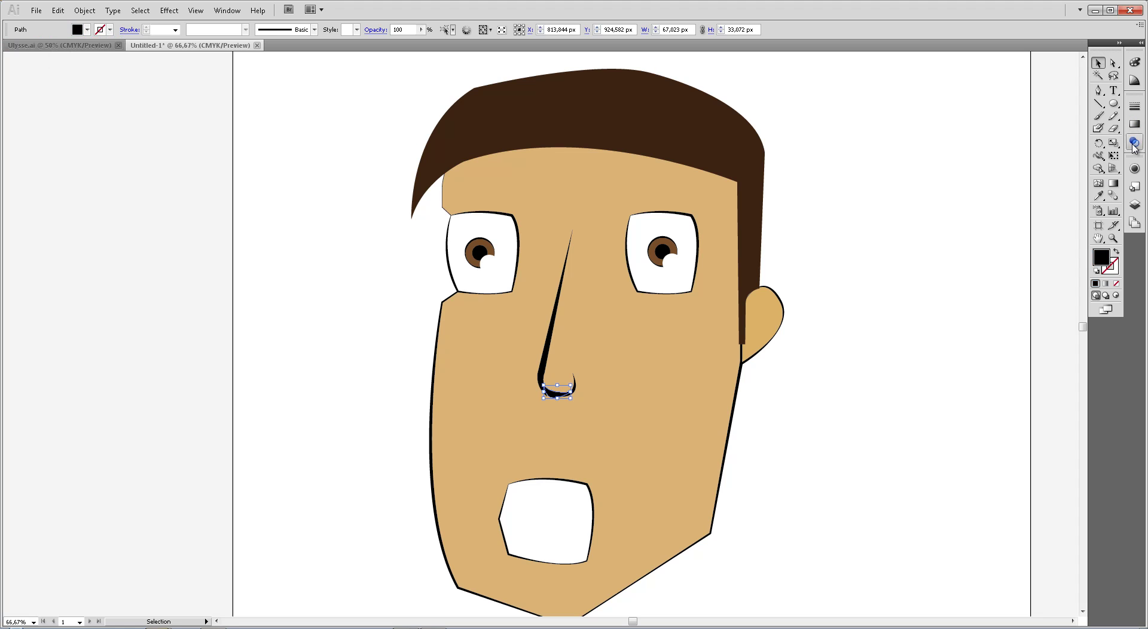
# - Set the nose shadow's opacity to 15% and deselect it
pyautogui.click(1134, 145)
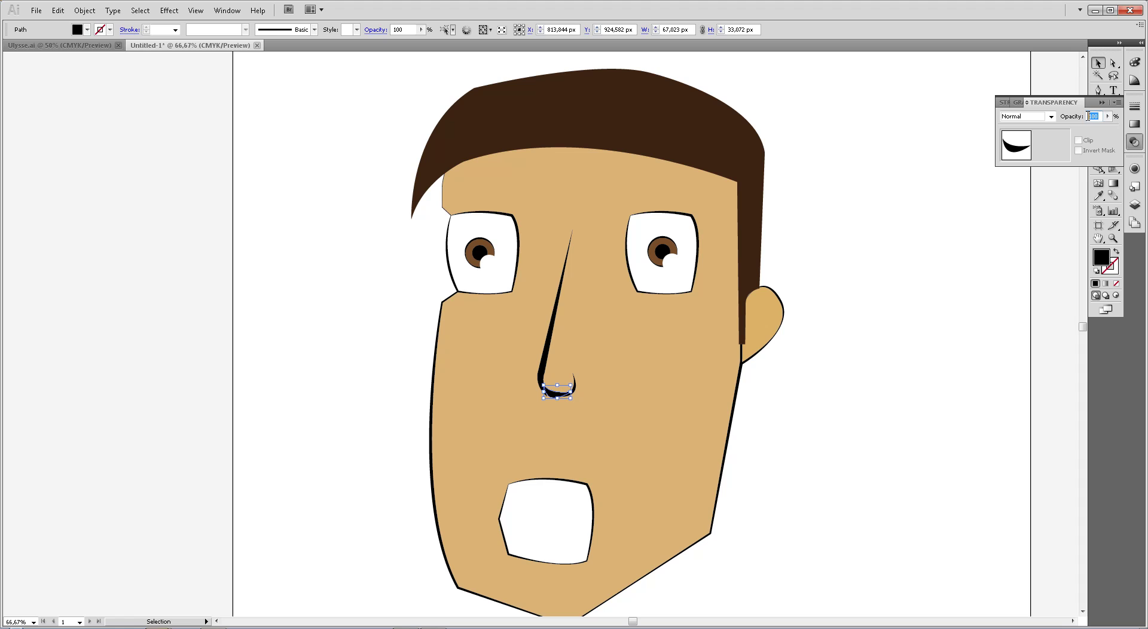
pyautogui.press('Return')
pyautogui.click(970, 270)
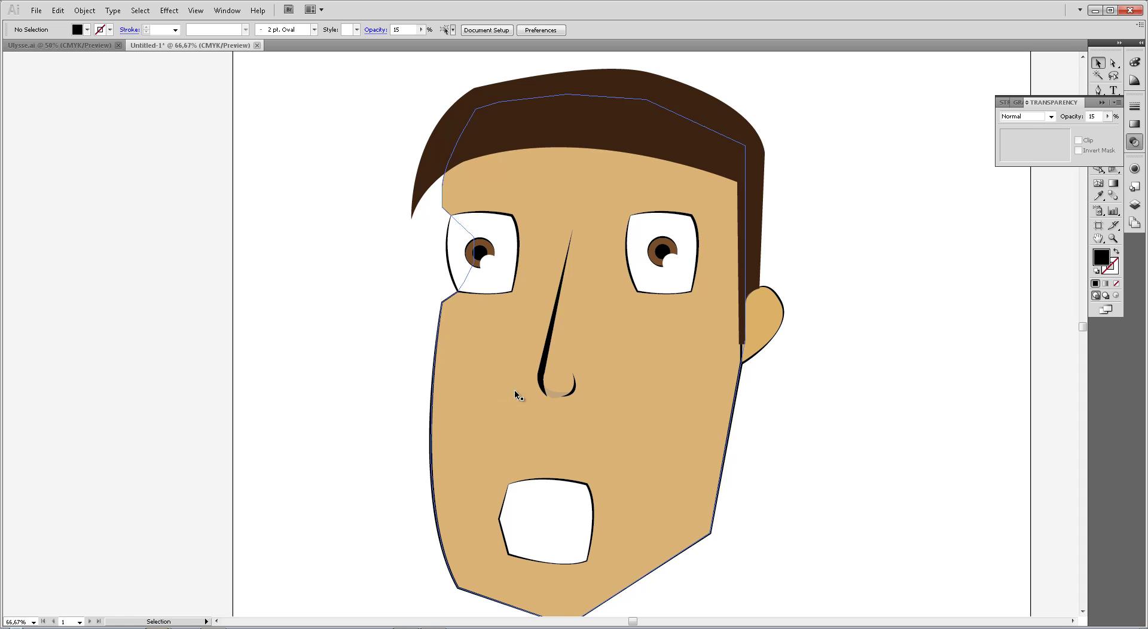
# - Move the nose shadow down about 3 px so it fits between the nose line and the nostril, and deselect it
pyautogui.click(557, 393)
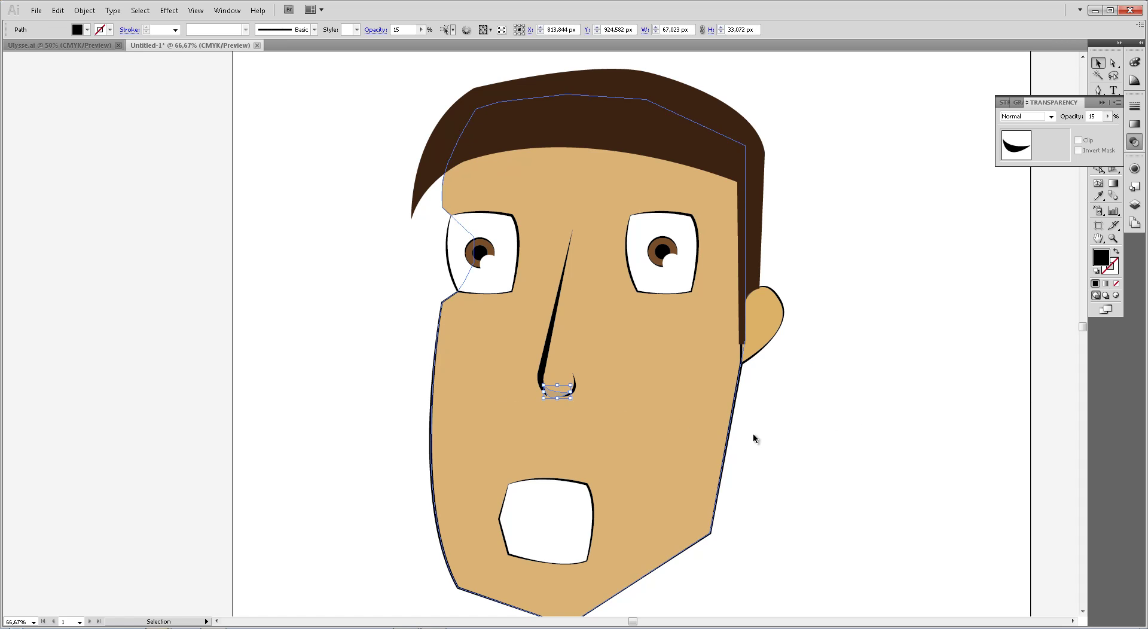
pyautogui.click(916, 457)
pyautogui.press('z')
pyautogui.moveTo(525, 371); pyautogui.dragTo(601, 406)
pyautogui.press('v')
pyautogui.moveTo(473, 427); pyautogui.dragTo(473, 446)
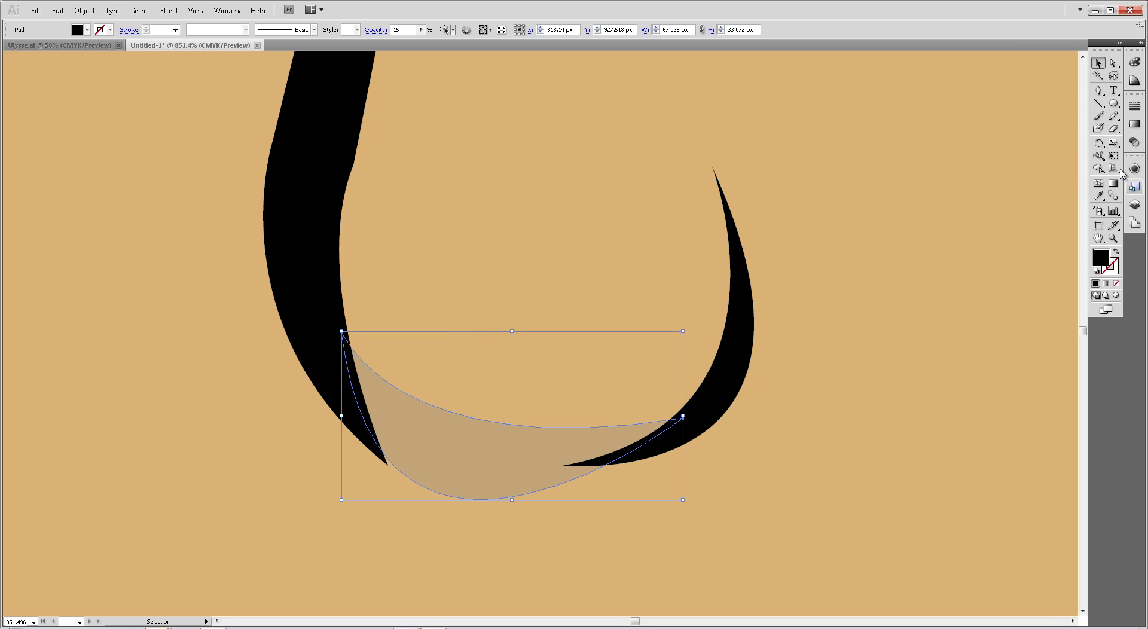
pyautogui.press('ctrl')
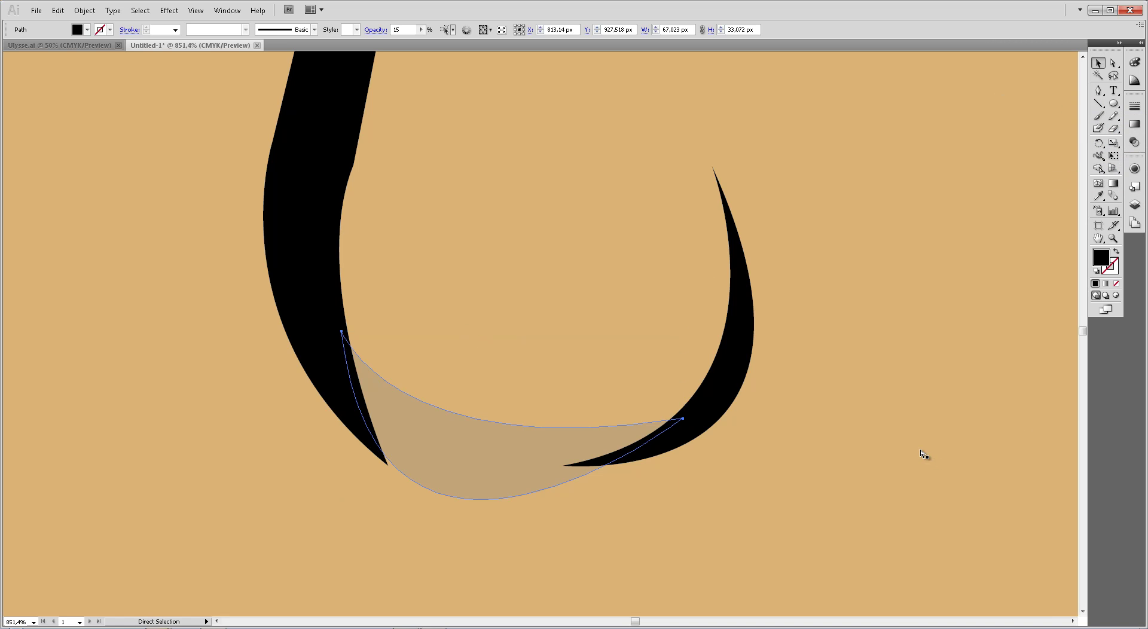
pyautogui.hotkey('ctrl', '-')
pyautogui.hotkey('ctrl', '-')
pyautogui.hotkey('ctrl', '-')
pyautogui.hotkey('ctrl', '-')
pyautogui.hotkey('ctrl', '-')
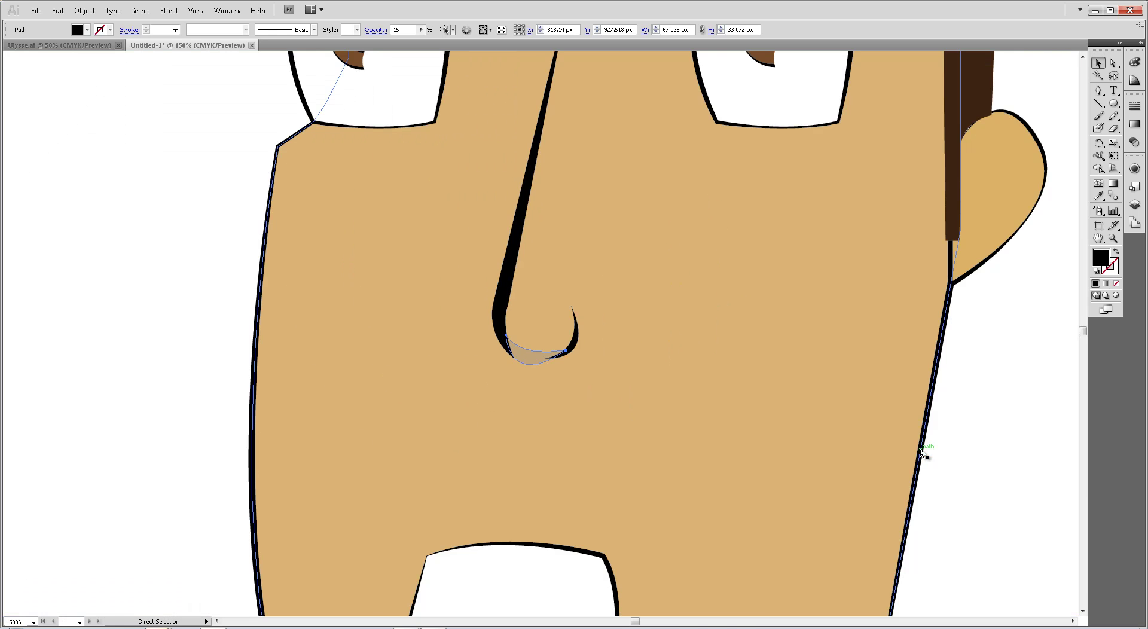
pyautogui.hotkey('ctrl', '-')
pyautogui.hotkey('ctrl', '-')
pyautogui.press('v')
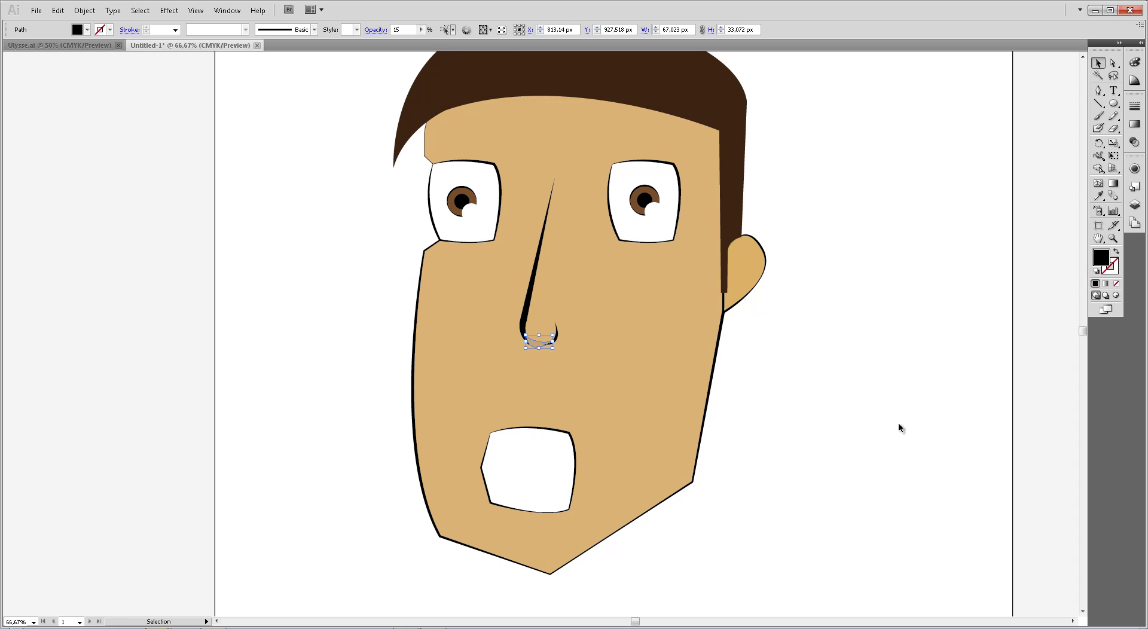
pyautogui.click(897, 421)
# - Draw a closed shadow shape about 745 x 207 px with the Pen tool, curving across the upper forehead and overlapping the hair
pyautogui.scroll(2, 896, 421)
pyautogui.press('p')
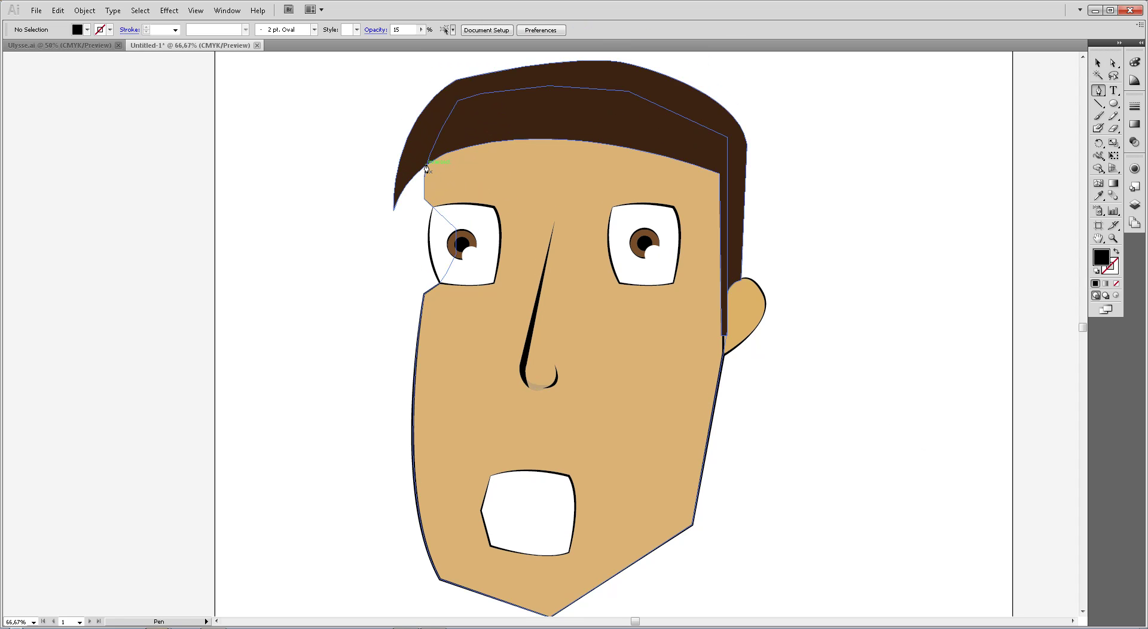
pyautogui.click(427, 165)
pyautogui.moveTo(720, 186); pyautogui.dragTo(841, 242)
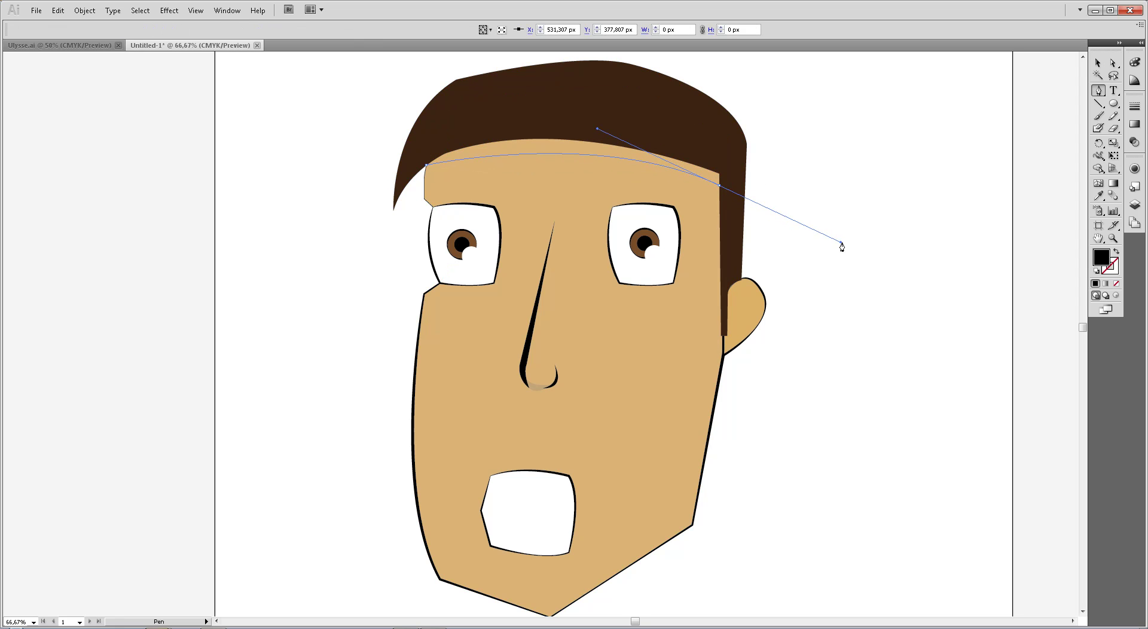
pyautogui.click(718, 184)
pyautogui.click(723, 162)
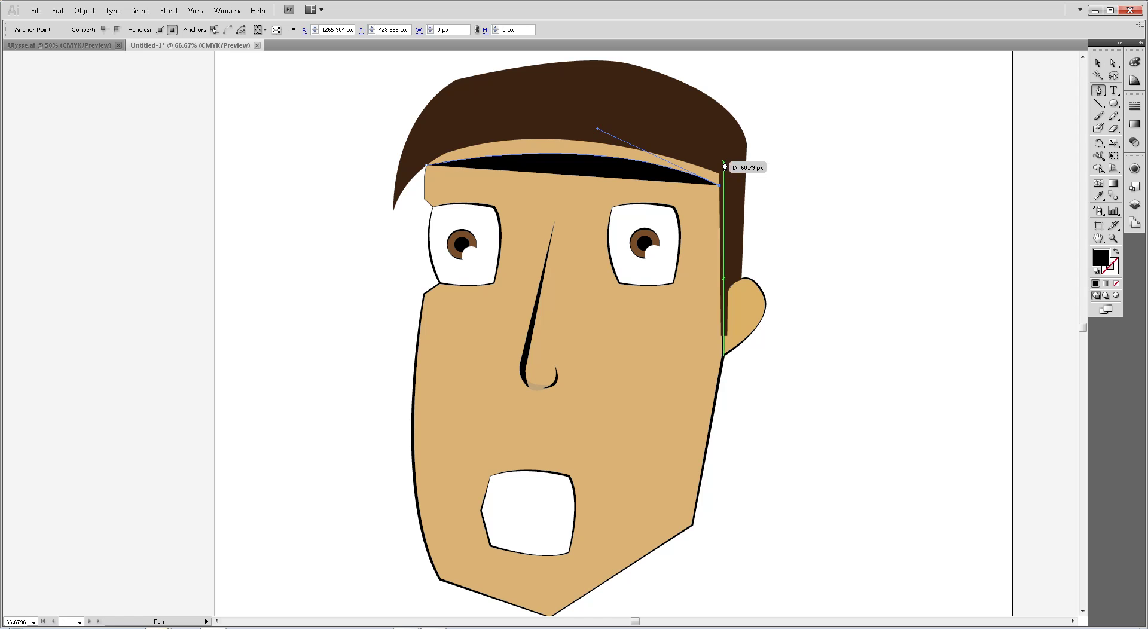
pyautogui.click(654, 116)
pyautogui.click(546, 103)
pyautogui.click(485, 114)
pyautogui.click(447, 128)
pyautogui.click(426, 164)
pyautogui.press('v')
pyautogui.click(590, 146)
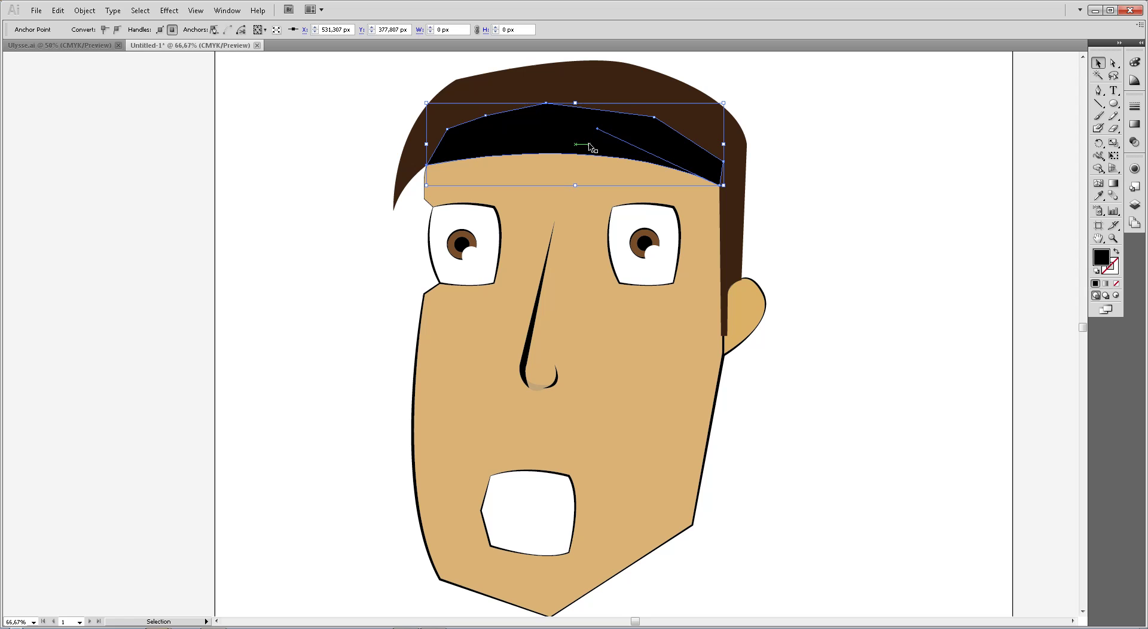
# - Set the forehead shadow's opacity to 15% and deselect it
pyautogui.click(1134, 142)
pyautogui.write('15')
pyautogui.press('Return')
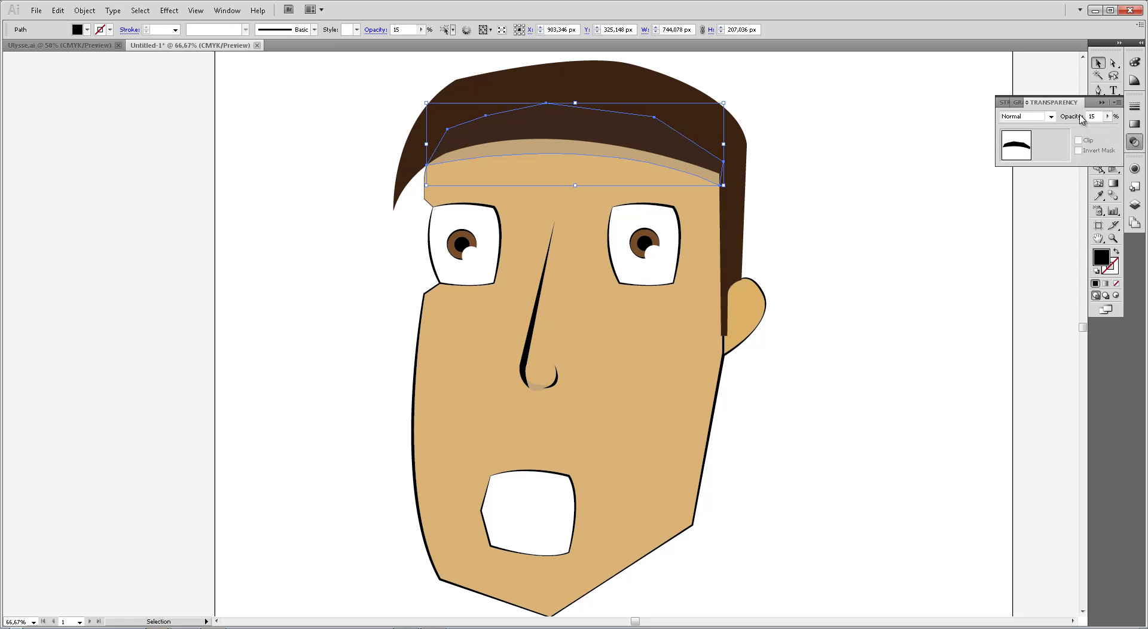
pyautogui.click(930, 199)
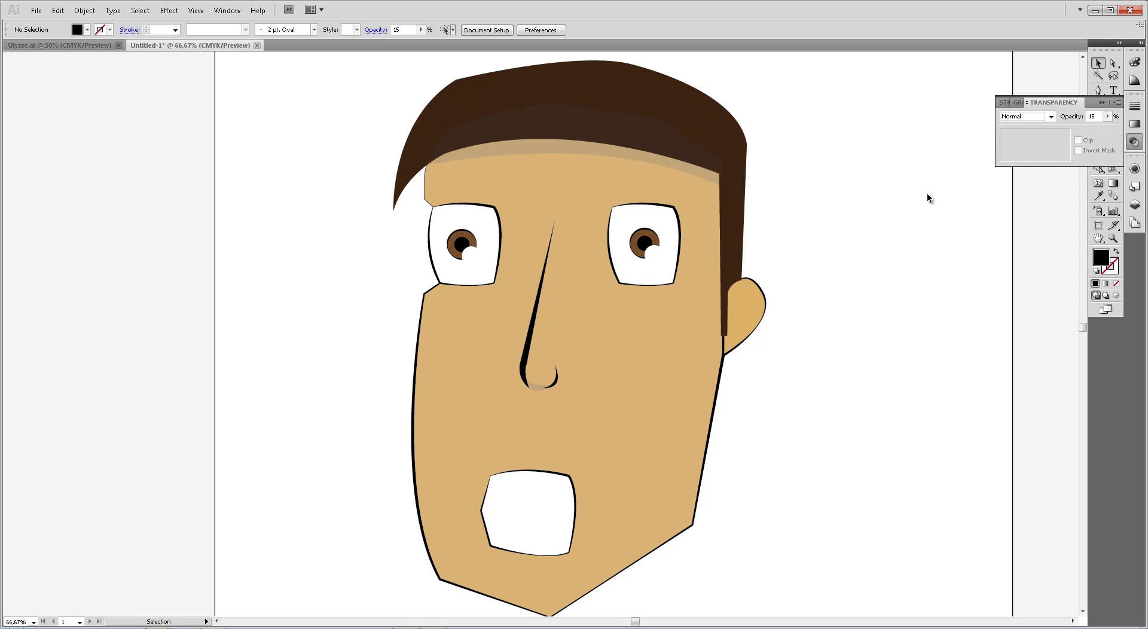
pyautogui.click(1101, 106)
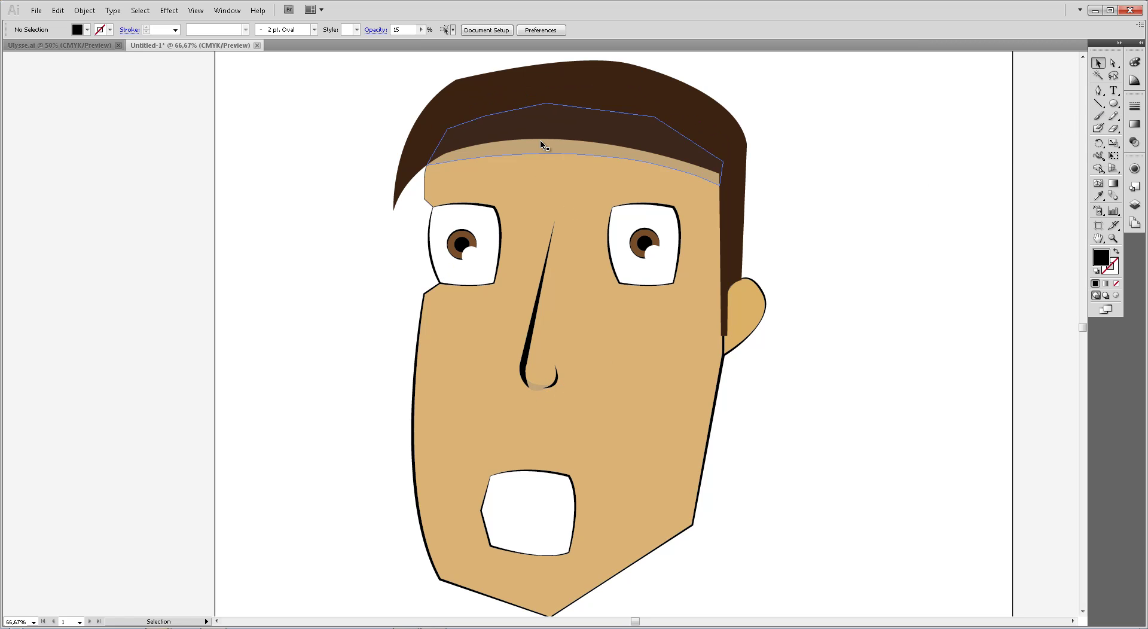
# - Move the forehead shadow path below the hair in the layer's stacking order
pyautogui.click(1135, 205)
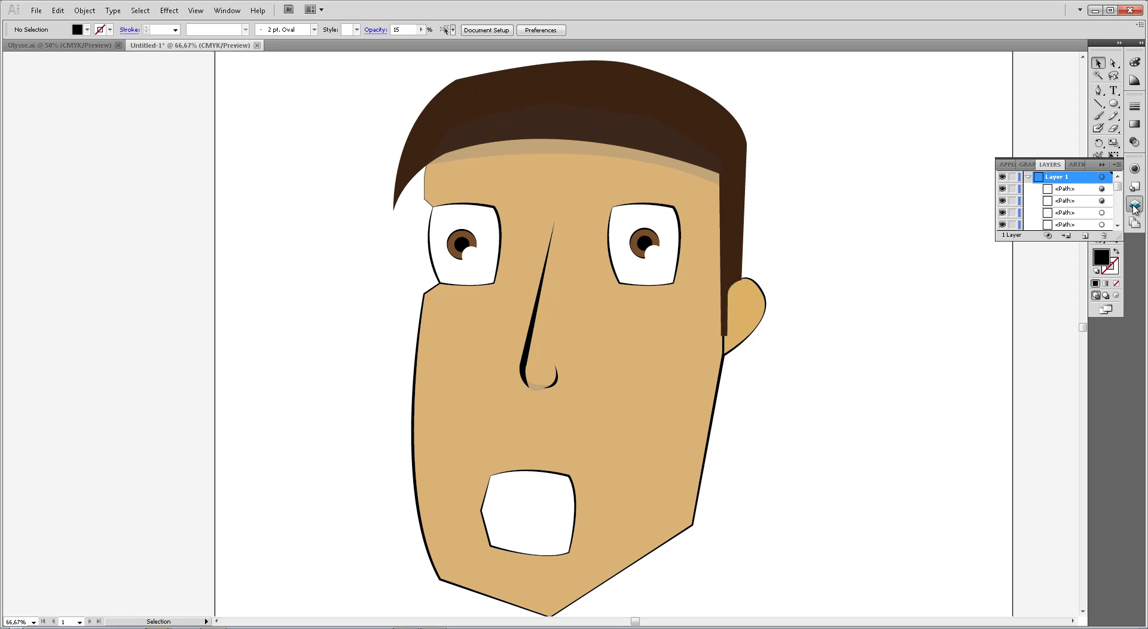
pyautogui.click(1068, 189)
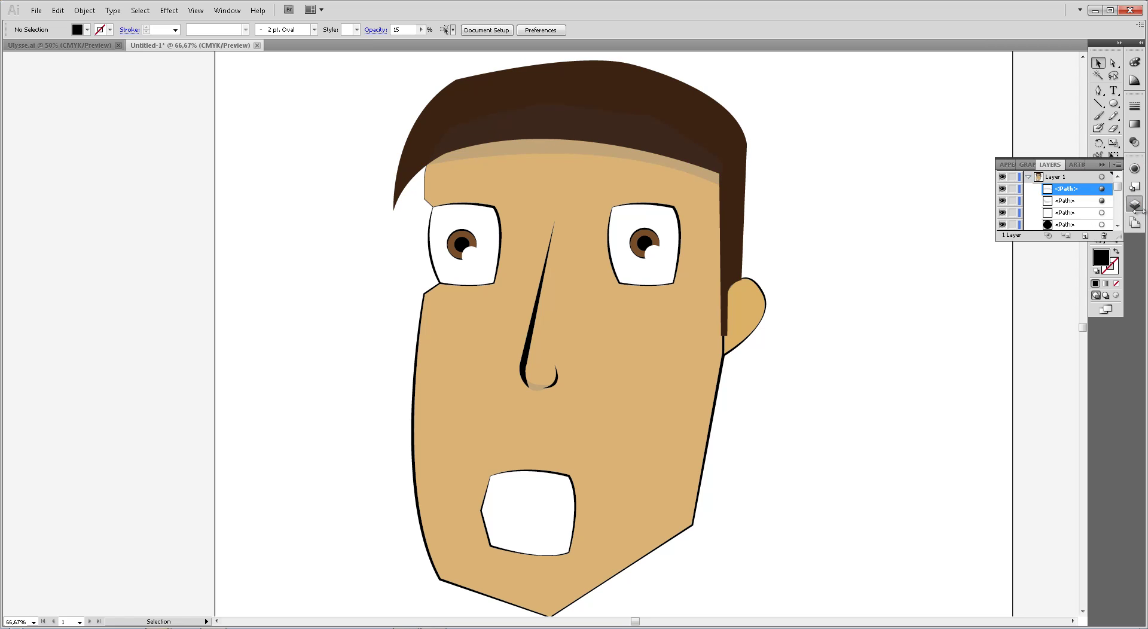
pyautogui.scroll(-1, 1070, 190)
pyautogui.moveTo(1073, 181); pyautogui.dragTo(1076, 208)
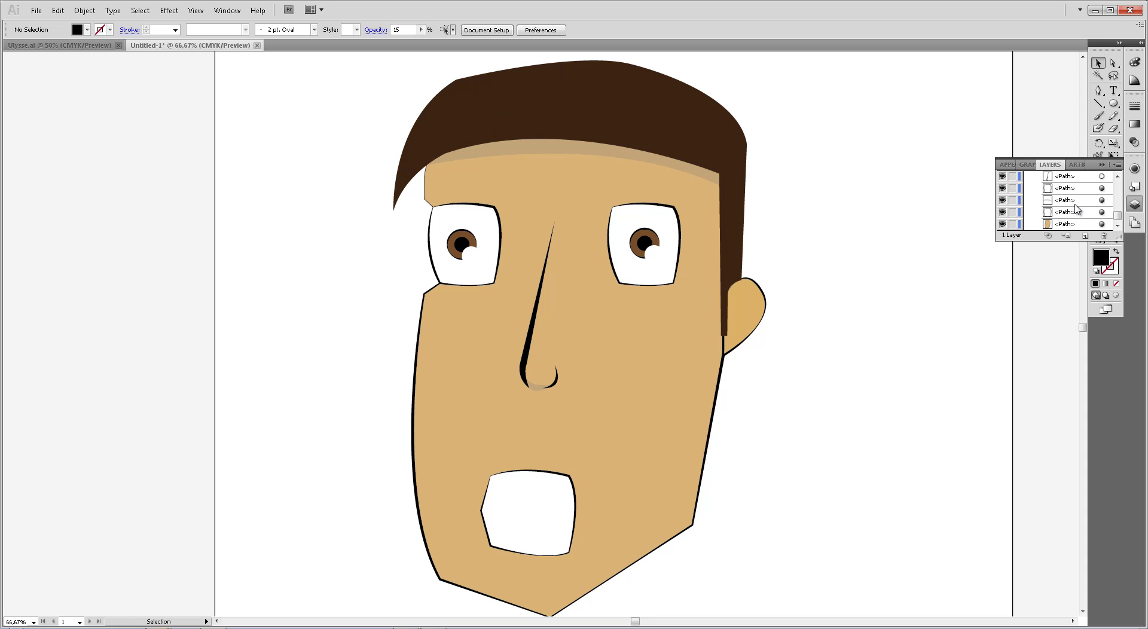
pyautogui.click(1102, 165)
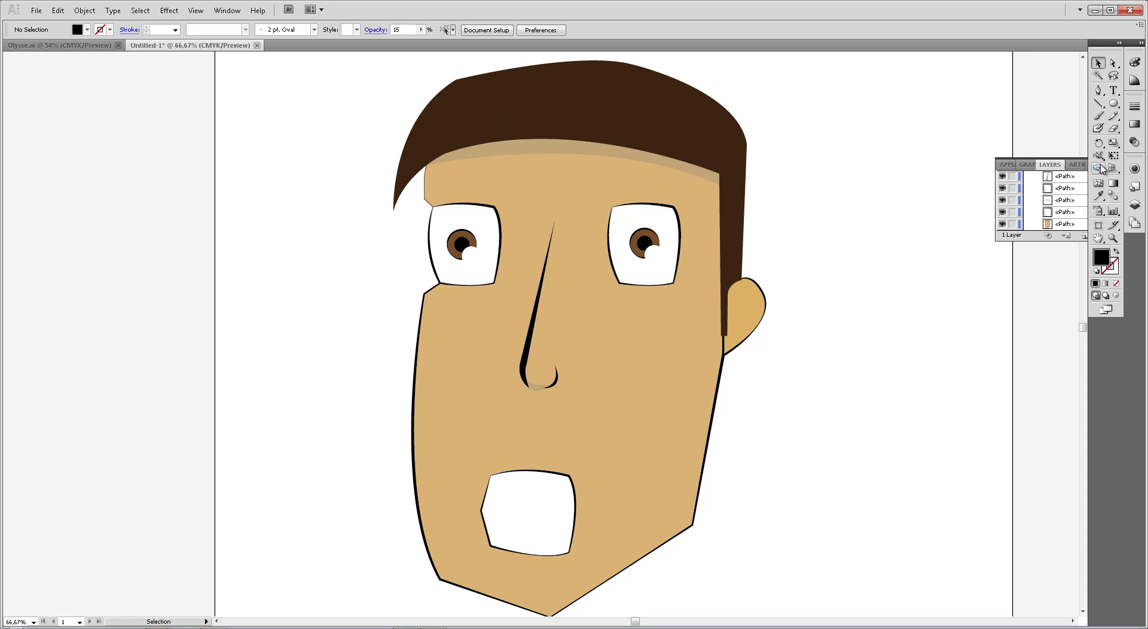
# - Draw a closed, curved band about 784 x 173 px with the Pen tool inside the hair, following its lower edge
pyautogui.scroll(2, 905, 214)
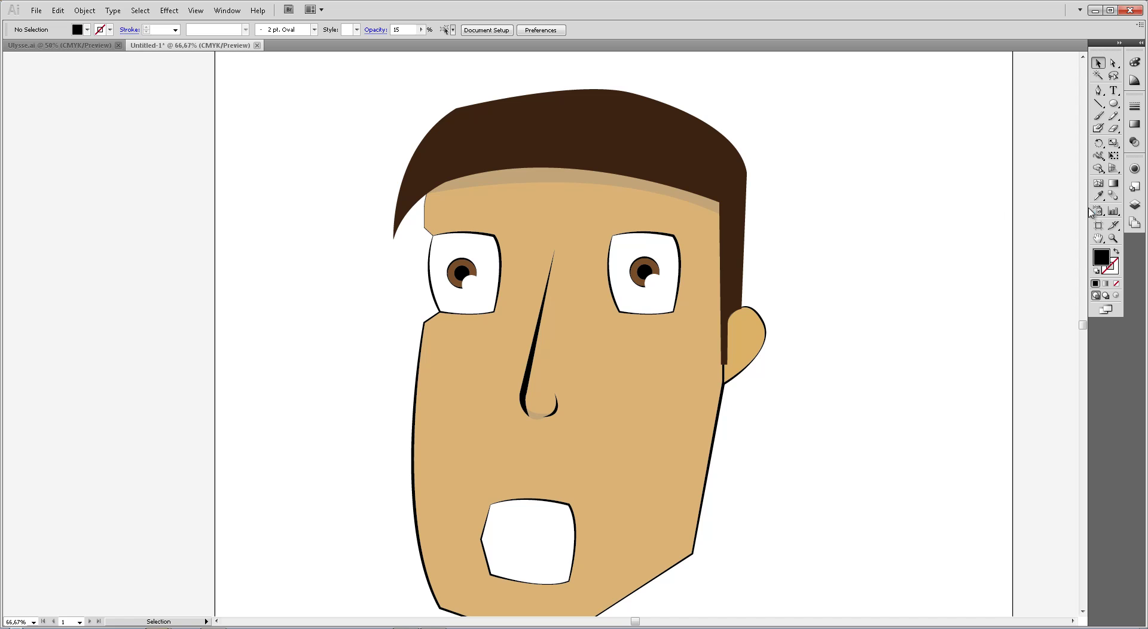
pyautogui.press('p')
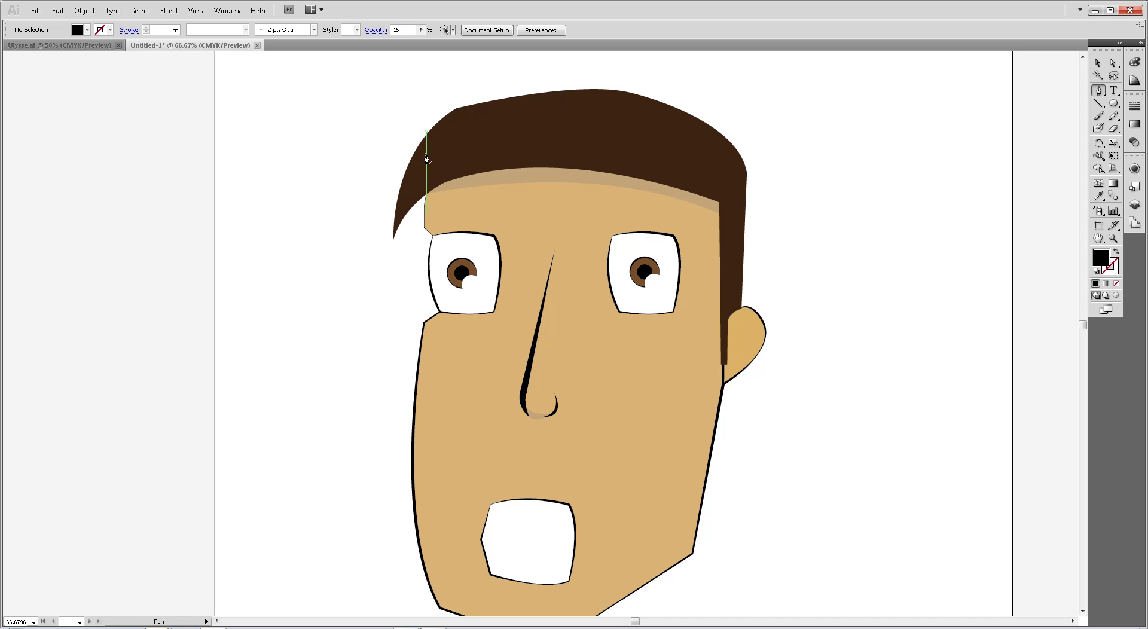
pyautogui.click(423, 156)
pyautogui.moveTo(406, 199); pyautogui.dragTo(404, 217)
pyautogui.click(406, 200)
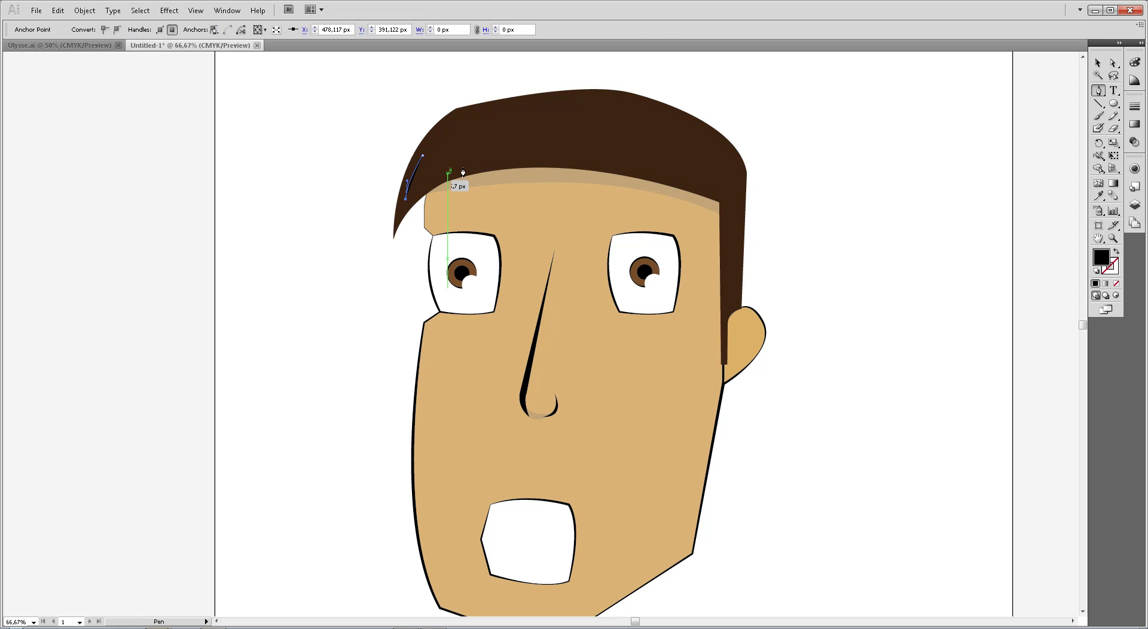
pyautogui.click(714, 183)
pyautogui.moveTo(721, 187); pyautogui.dragTo(969, 250)
pyautogui.click(712, 183)
pyautogui.moveTo(713, 140); pyautogui.dragTo(702, 124)
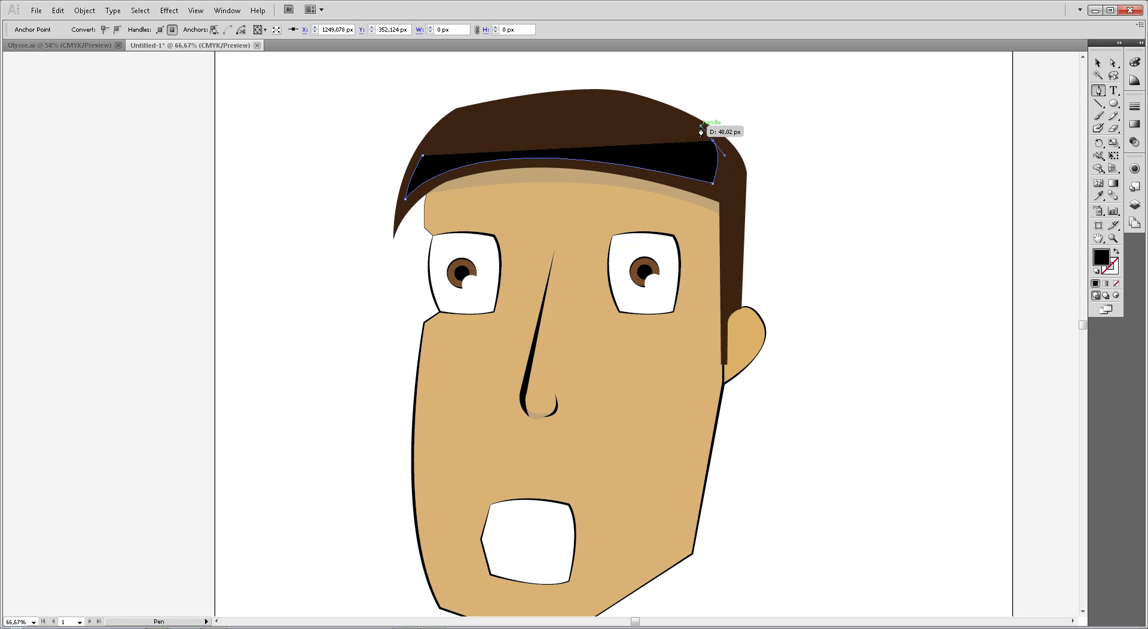
pyautogui.click(713, 141)
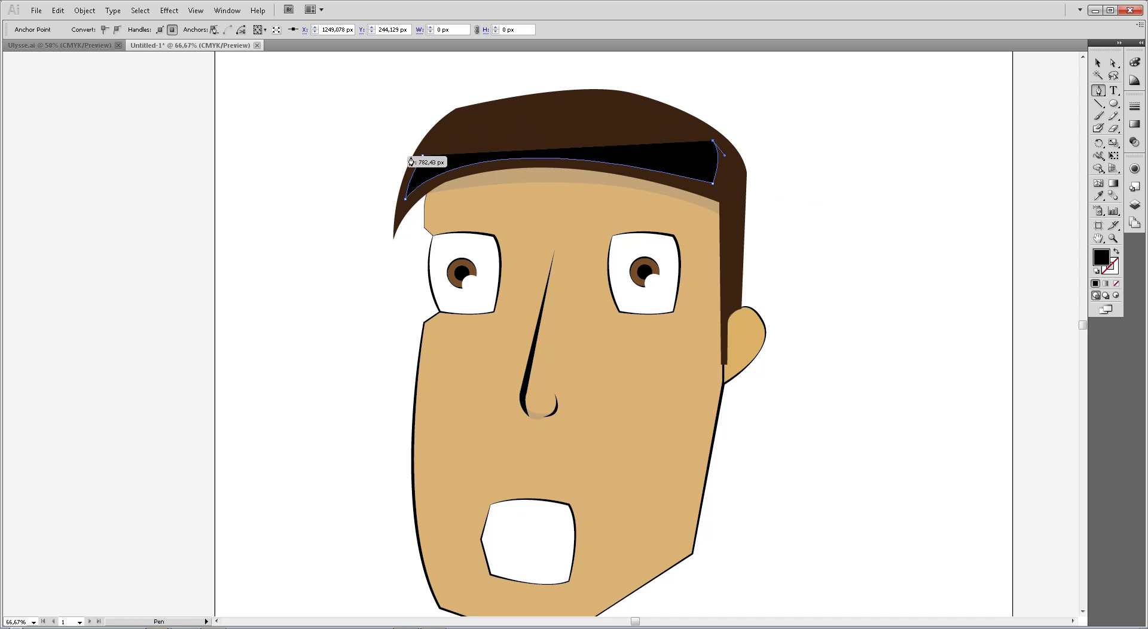
pyautogui.moveTo(422, 155); pyautogui.dragTo(295, 208)
pyautogui.press('v')
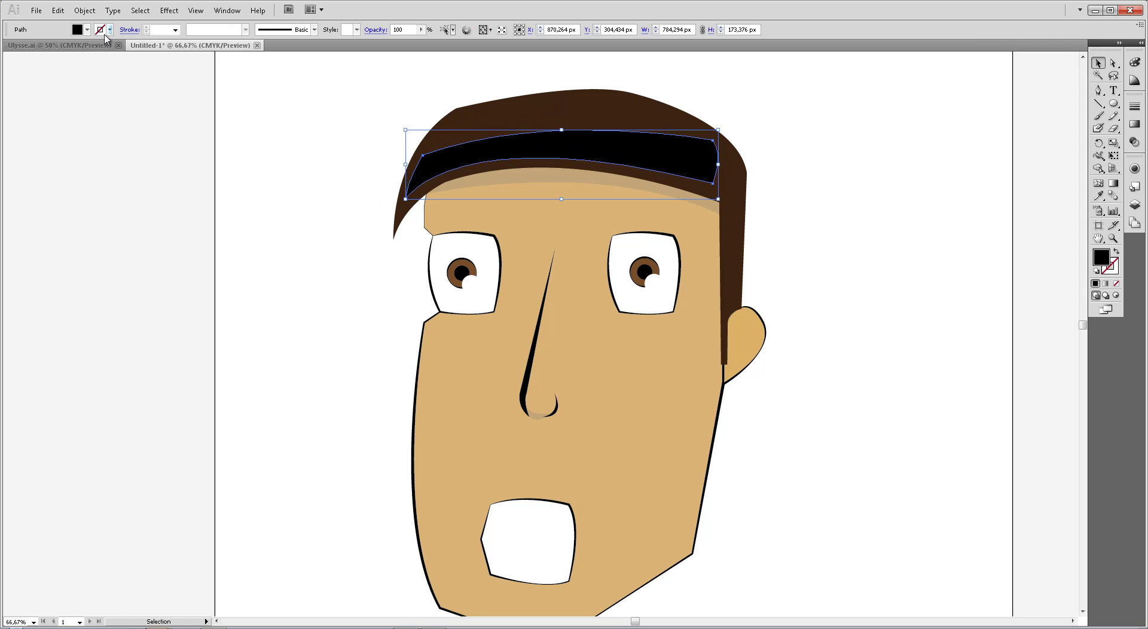
# - Set the hair band's opacity to 15% and deselect it
pyautogui.click(1135, 142)
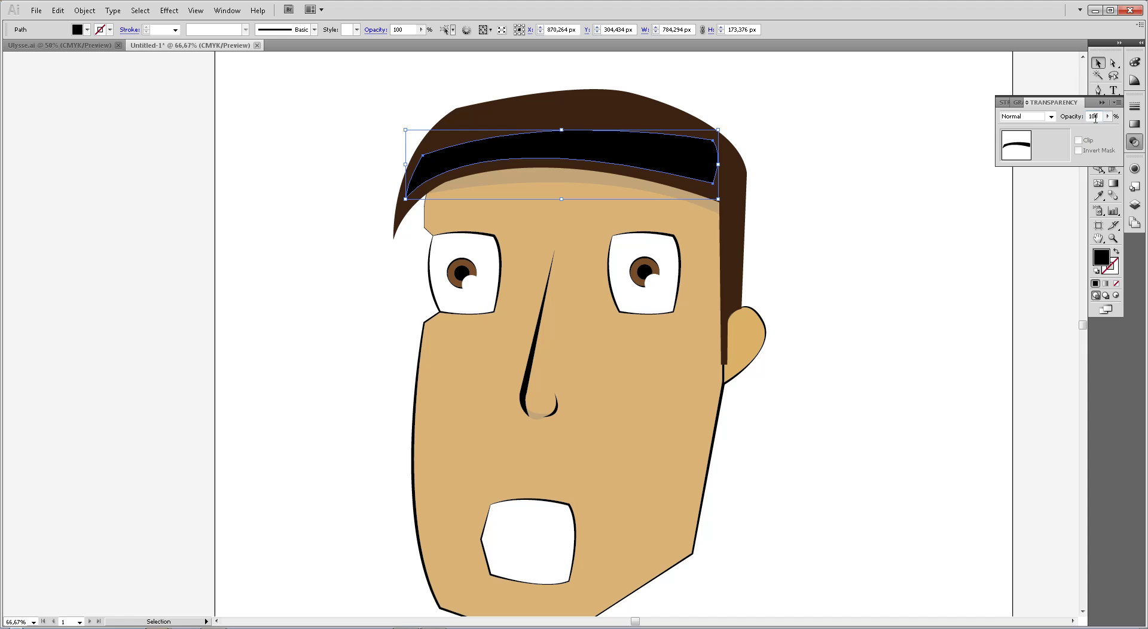
pyautogui.press('Return')
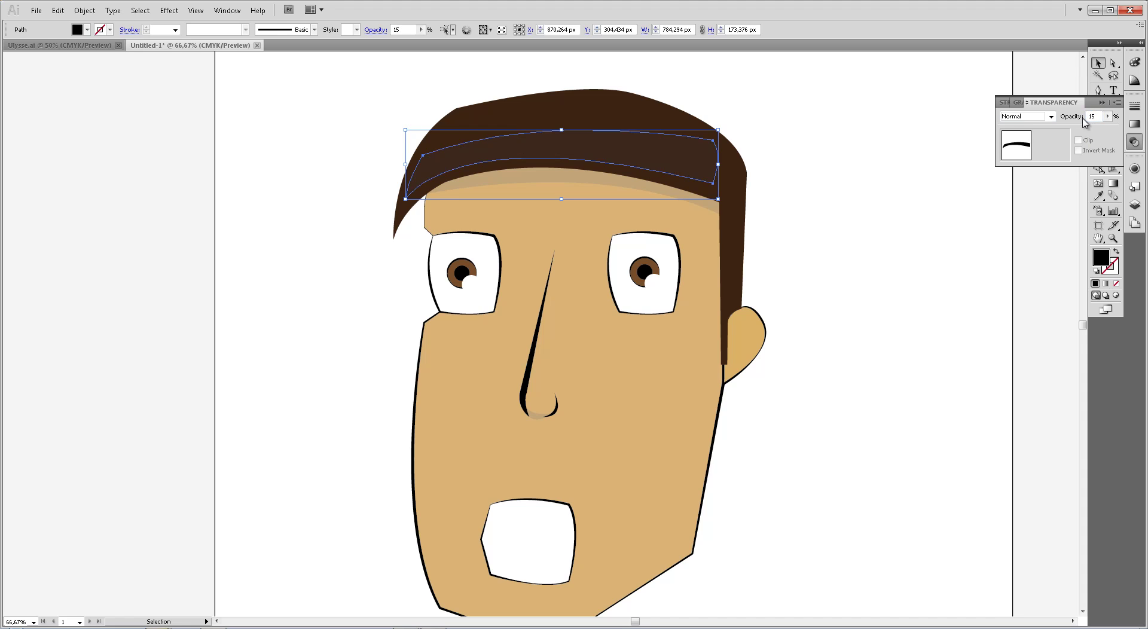
pyautogui.click(941, 277)
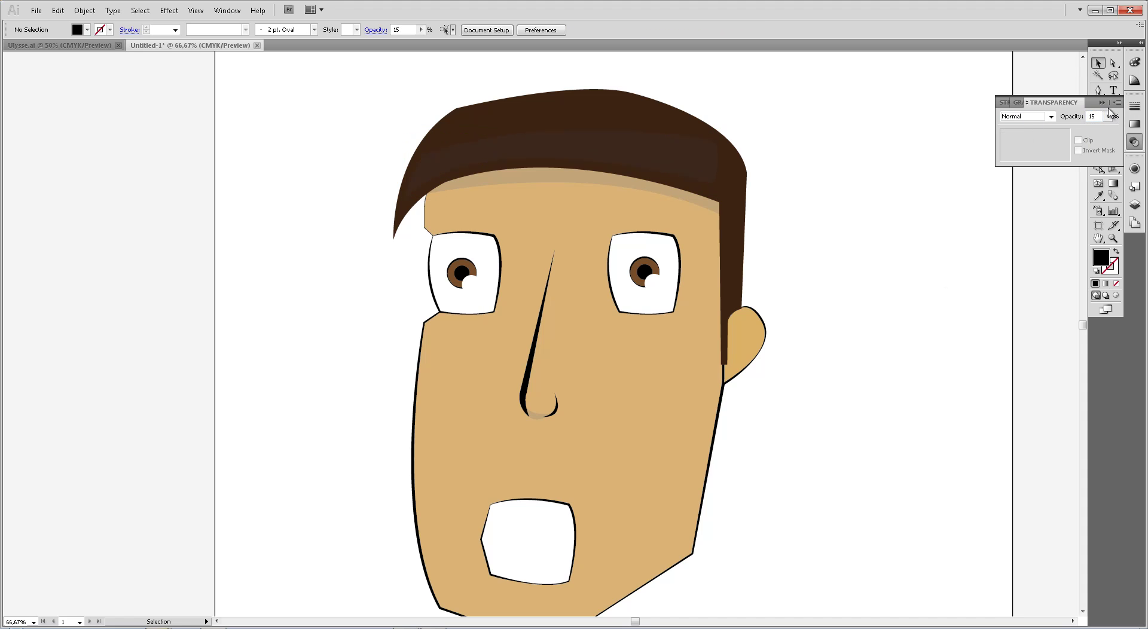
# - Draw a closed, narrow chin shadow about 633 x 232 px with the Pen tool, following the jaw's lower edge
pyautogui.click(911, 209)
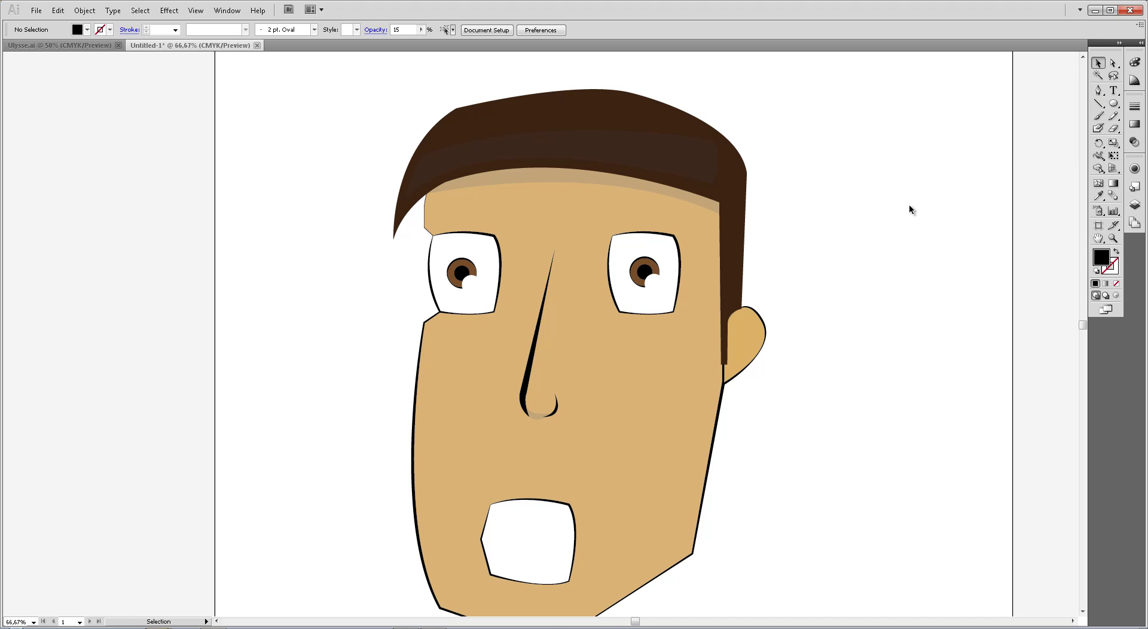
pyautogui.scroll(-1, 910, 210)
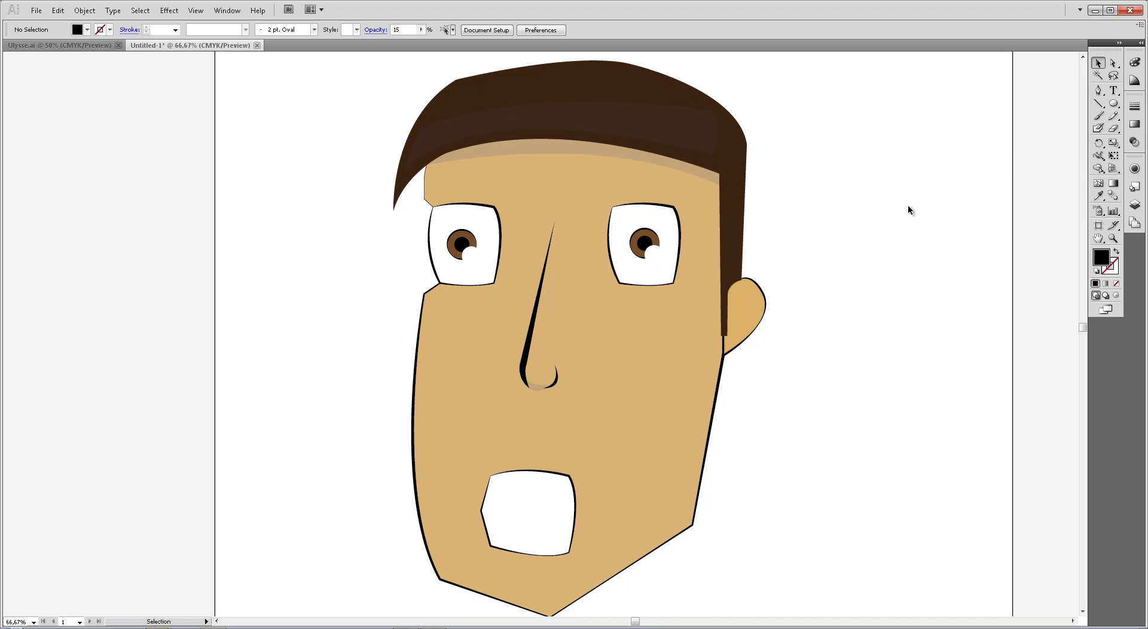
pyautogui.press('p')
pyautogui.click(439, 580)
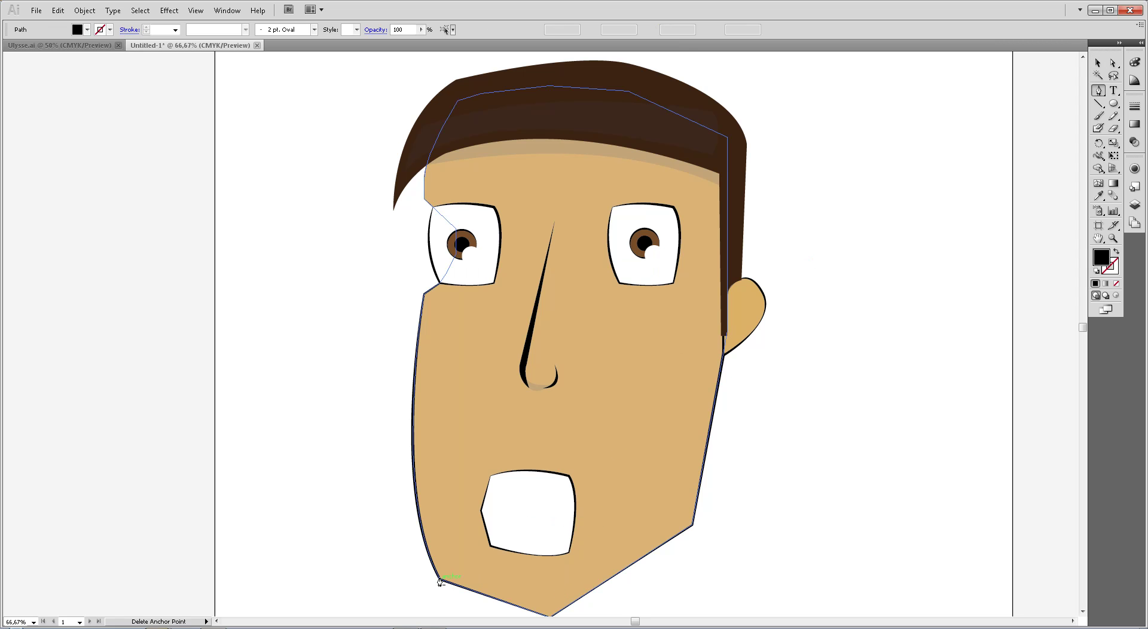
pyautogui.scroll(-3, 705, 554)
pyautogui.click(548, 537)
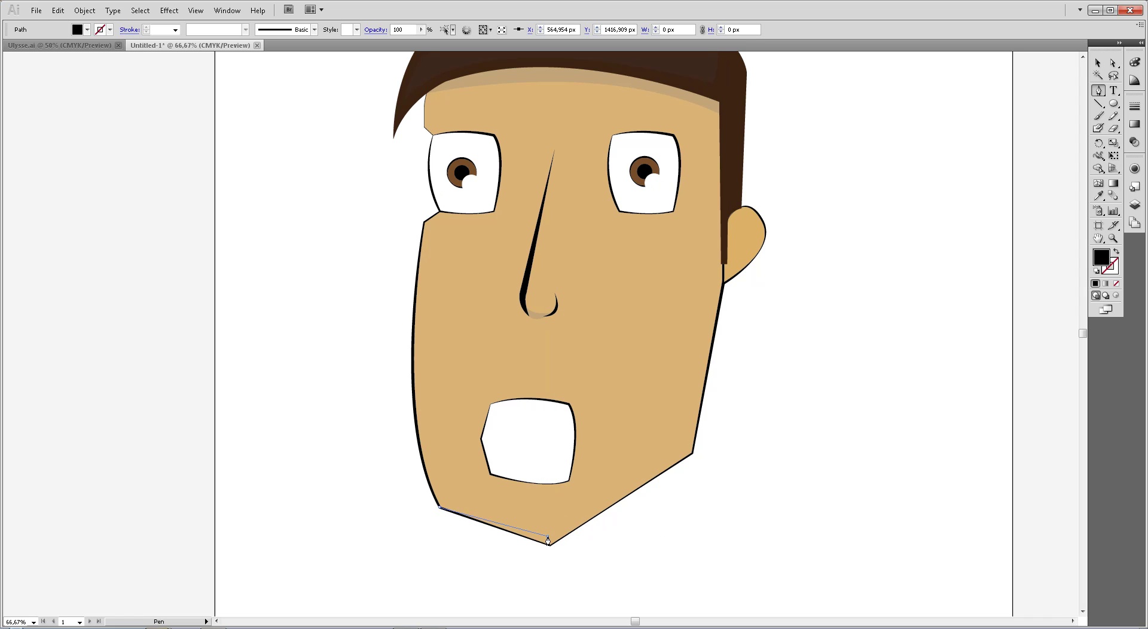
pyautogui.click(692, 455)
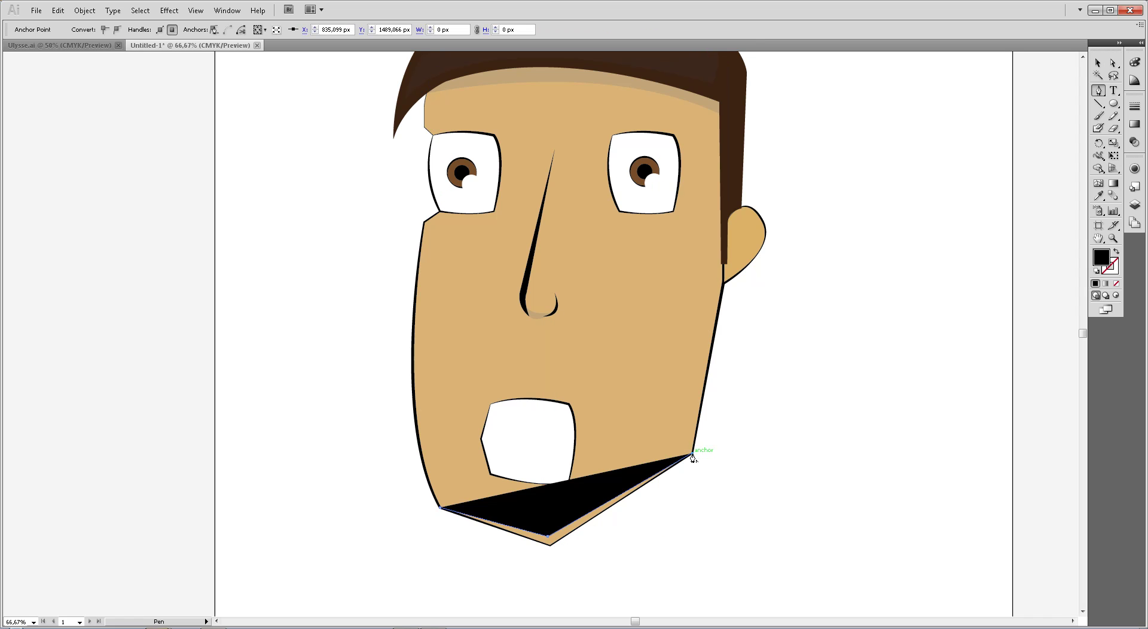
pyautogui.click(550, 545)
pyautogui.click(441, 509)
pyautogui.press('v')
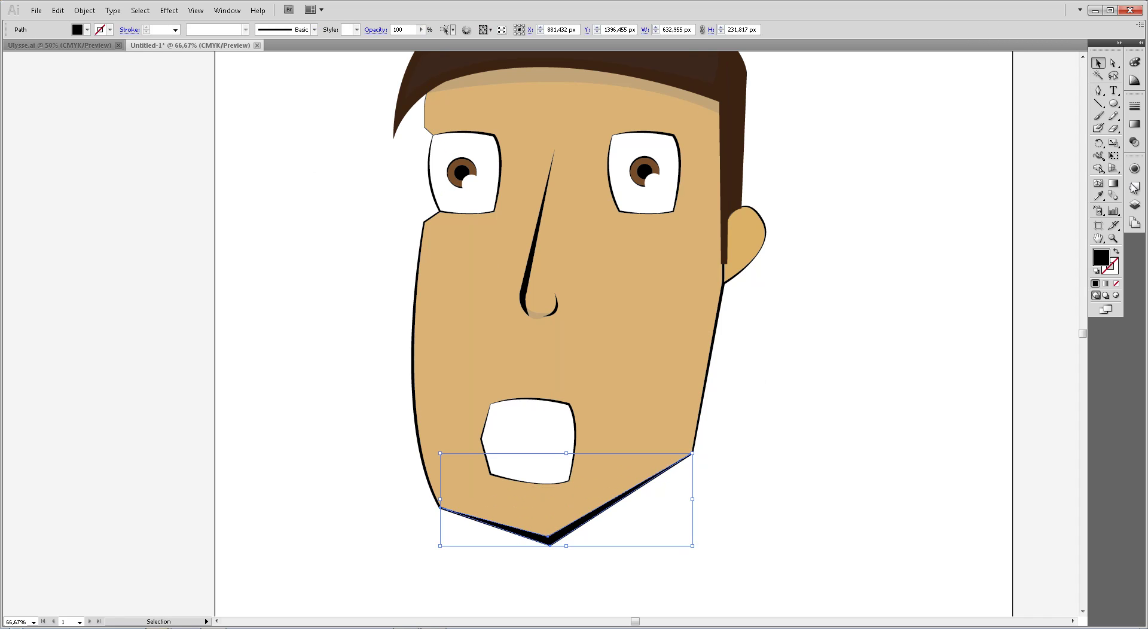
# - Set the chin shadow's opacity to 15% and deselect it
pyautogui.click(1135, 142)
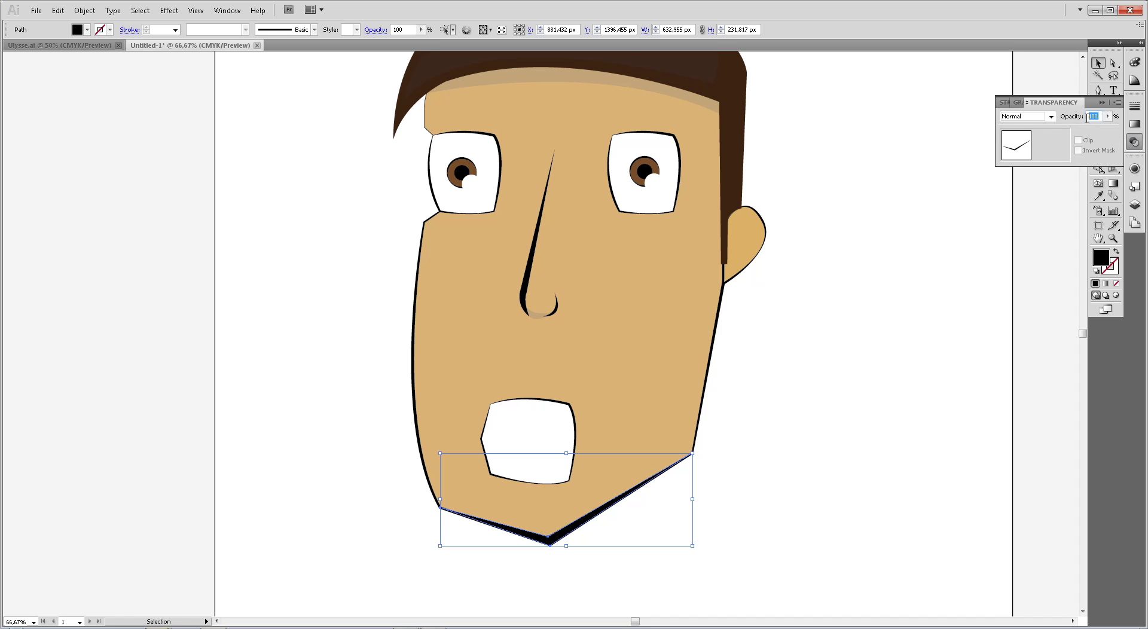
pyautogui.write('15')
pyautogui.press('Return')
pyautogui.click(929, 359)
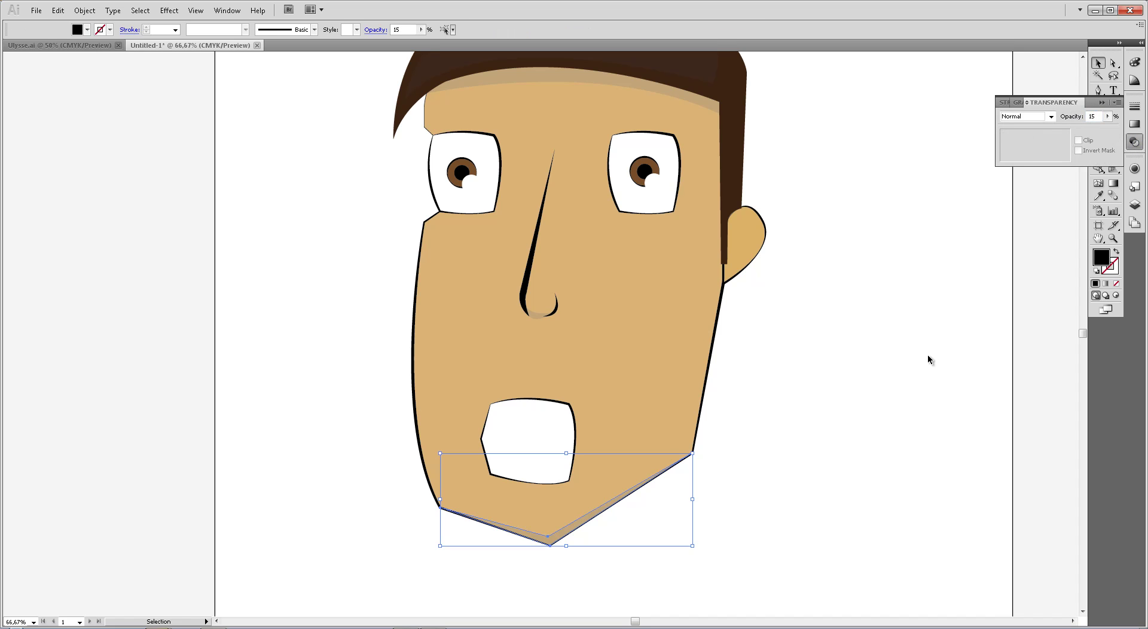
pyautogui.click(830, 353)
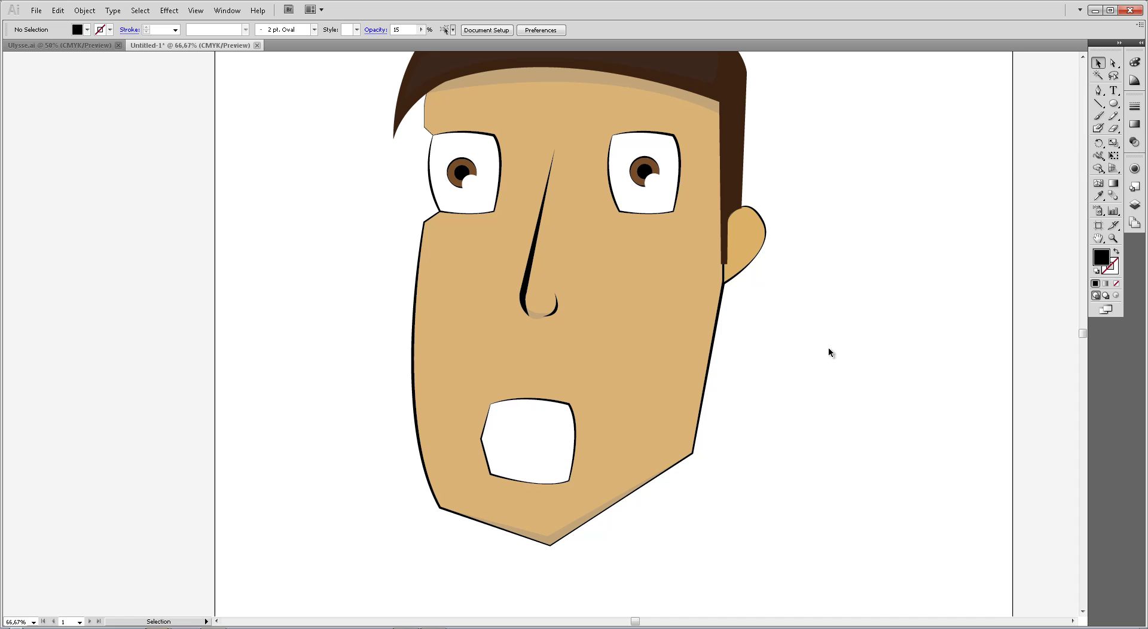
pyautogui.press('p')
pyautogui.moveTo(492, 478); pyautogui.dragTo(570, 484)
pyautogui.click(569, 483)
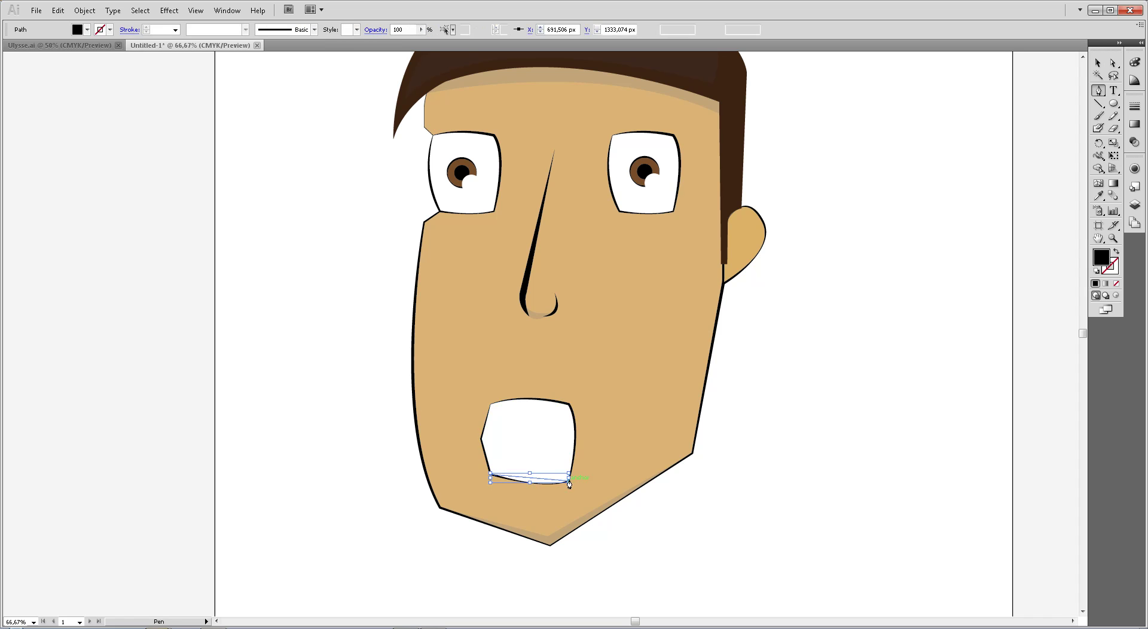
pyautogui.click(593, 477)
pyautogui.hotkey('ctrl', 'z')
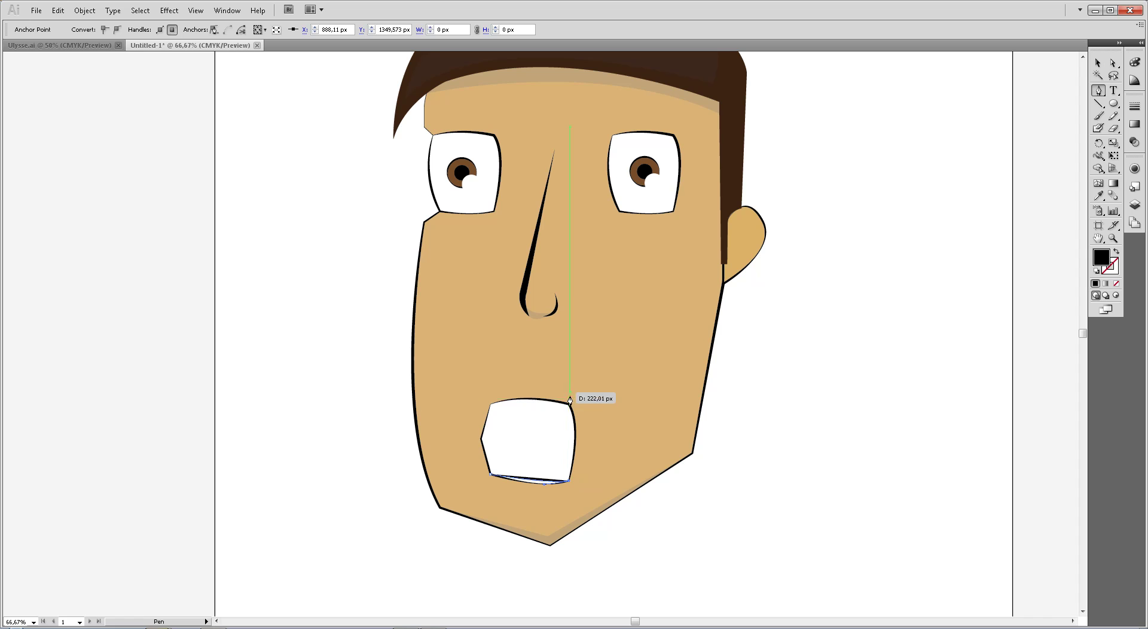
pyautogui.moveTo(570, 401); pyautogui.dragTo(546, 376)
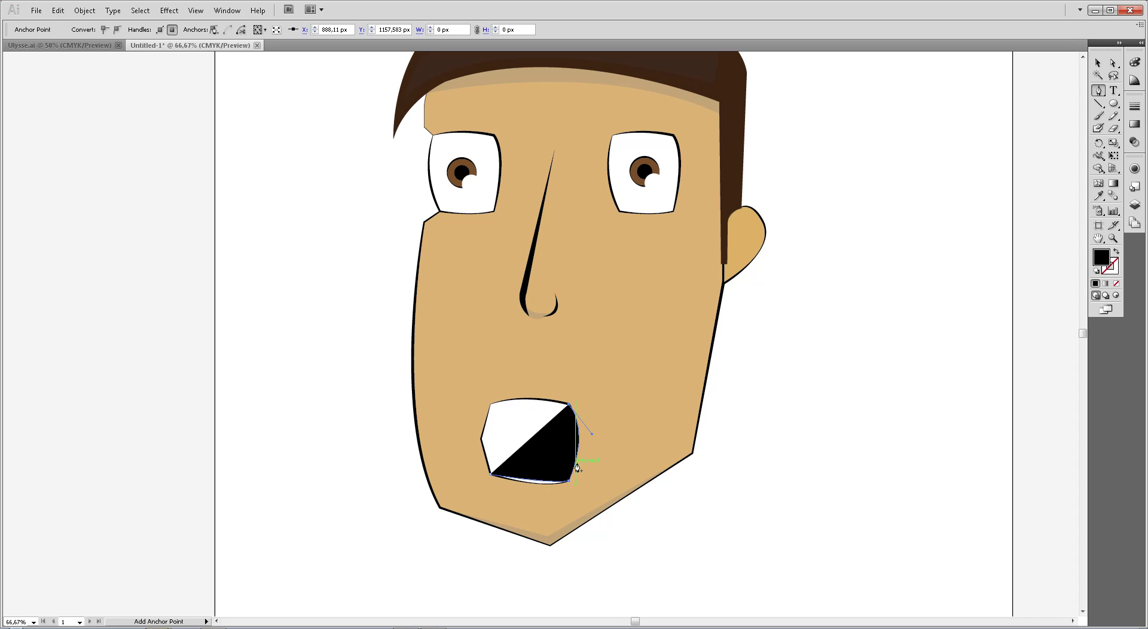
pyautogui.moveTo(571, 483); pyautogui.dragTo(546, 542)
pyautogui.press('ctrl')
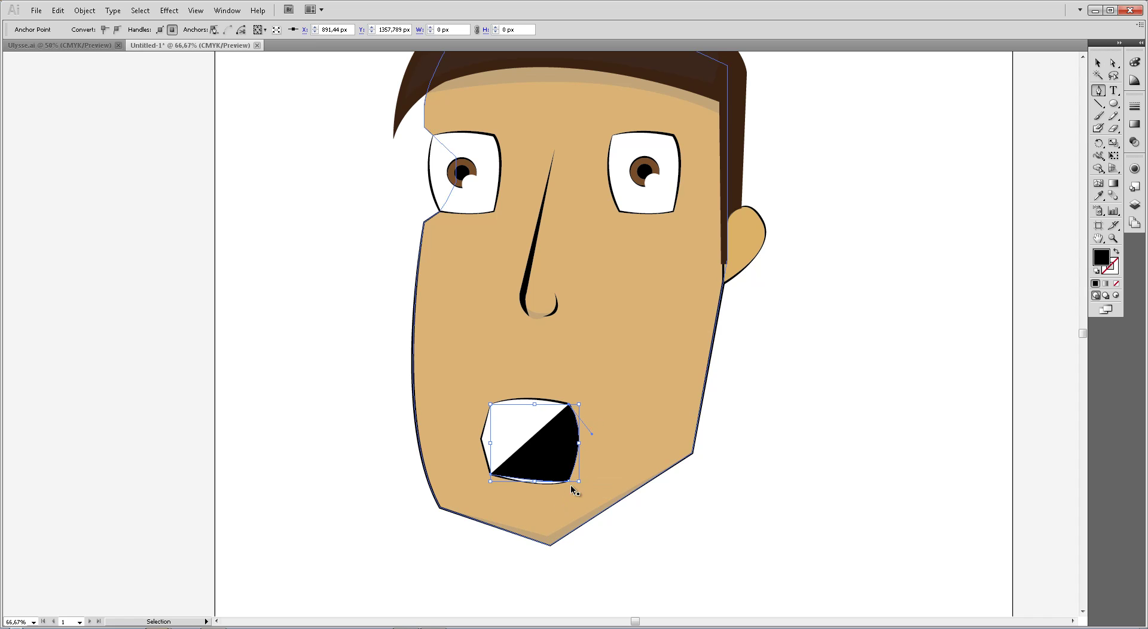
# - Draw a closed, thin shadow about 223 x 205 px with the Pen tool along the mouth's lower edge and its ear-side edge
pyautogui.moveTo(571, 482); pyautogui.dragTo(597, 477)
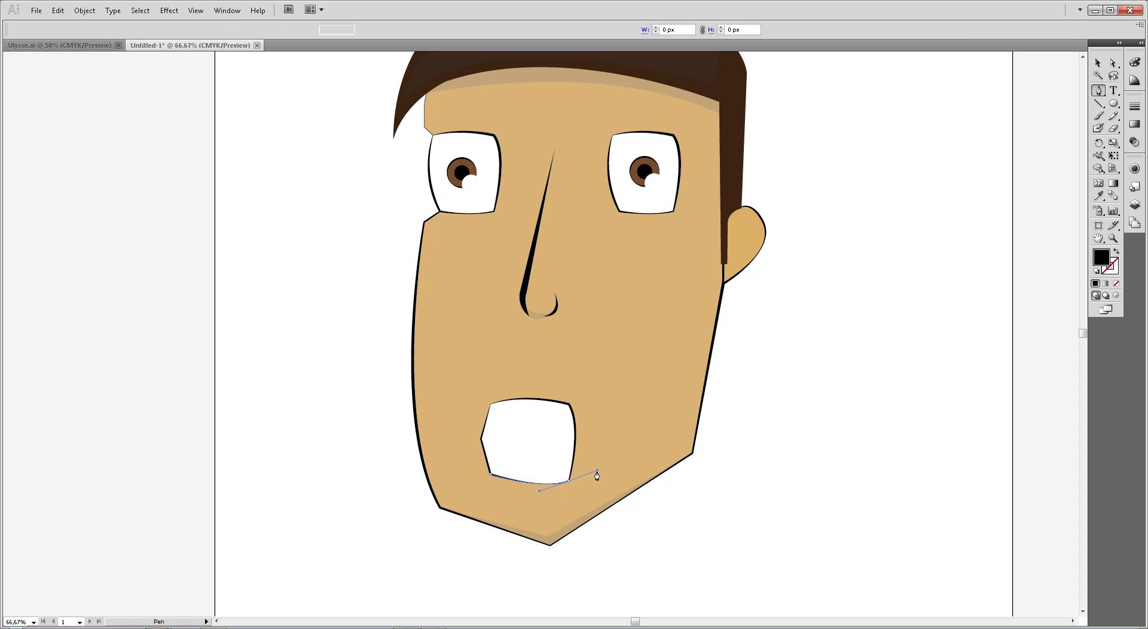
pyautogui.moveTo(571, 407); pyautogui.dragTo(554, 392)
pyautogui.click(569, 409)
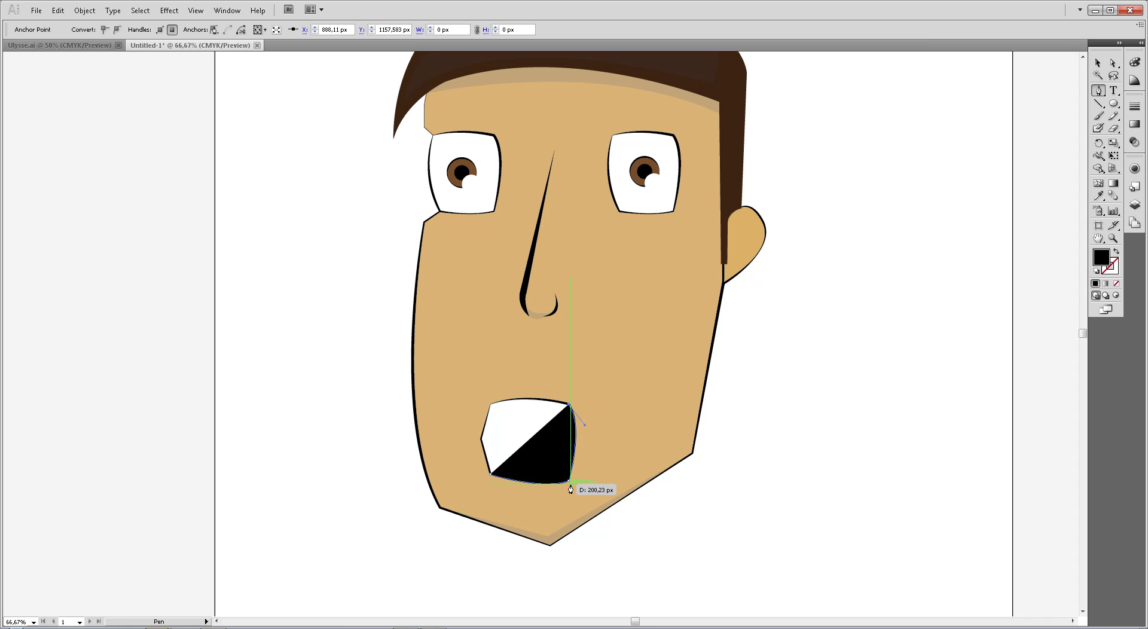
pyautogui.moveTo(571, 488); pyautogui.dragTo(549, 554)
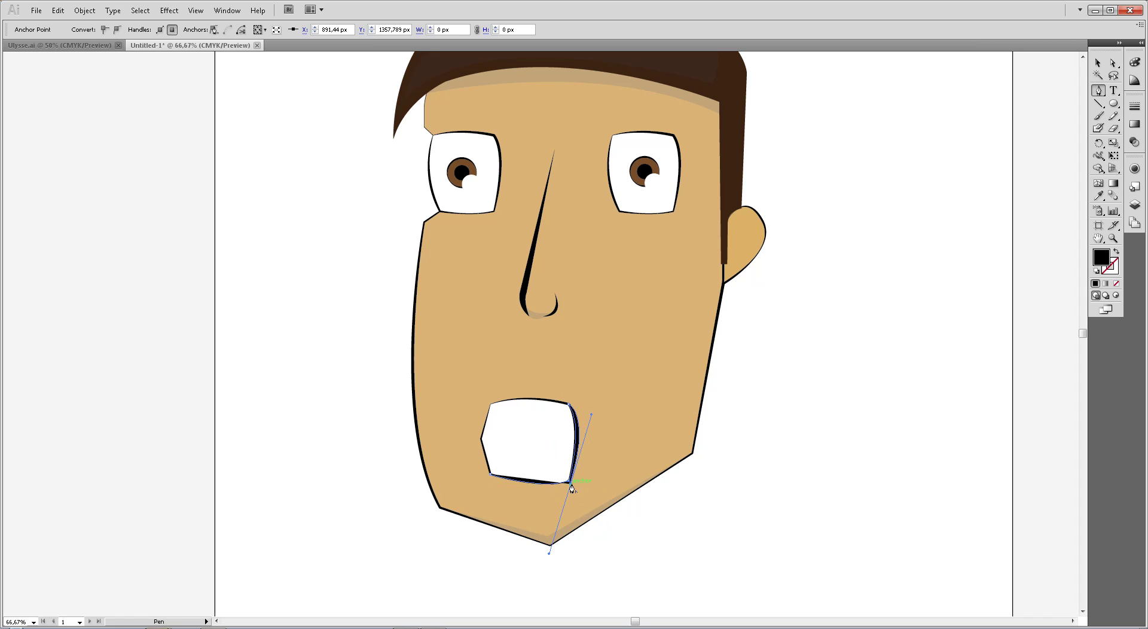
pyautogui.moveTo(490, 475); pyautogui.dragTo(474, 458)
pyautogui.press('v')
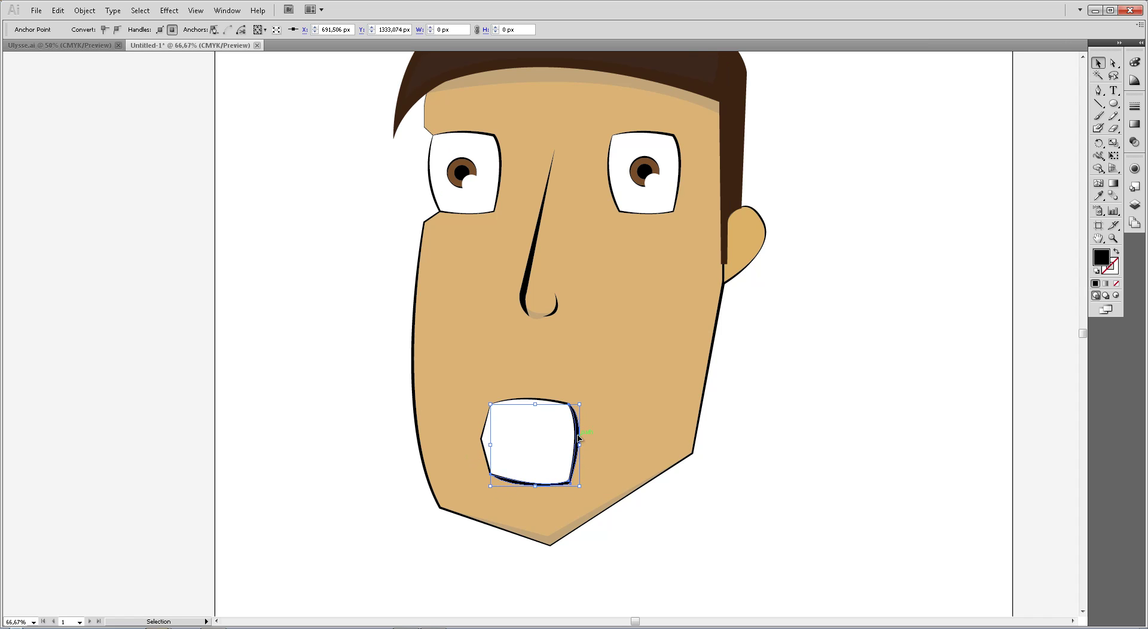
# - Set the mouth shadow's opacity to 15% and deselect it
pyautogui.click(1135, 142)
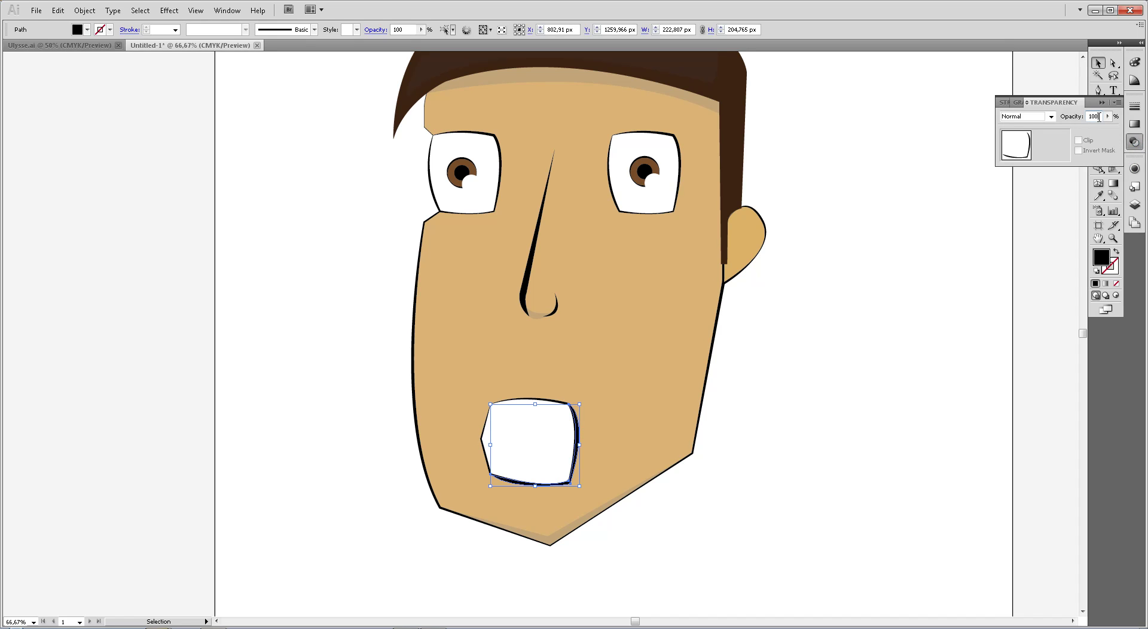
pyautogui.write('15')
pyautogui.press('Return')
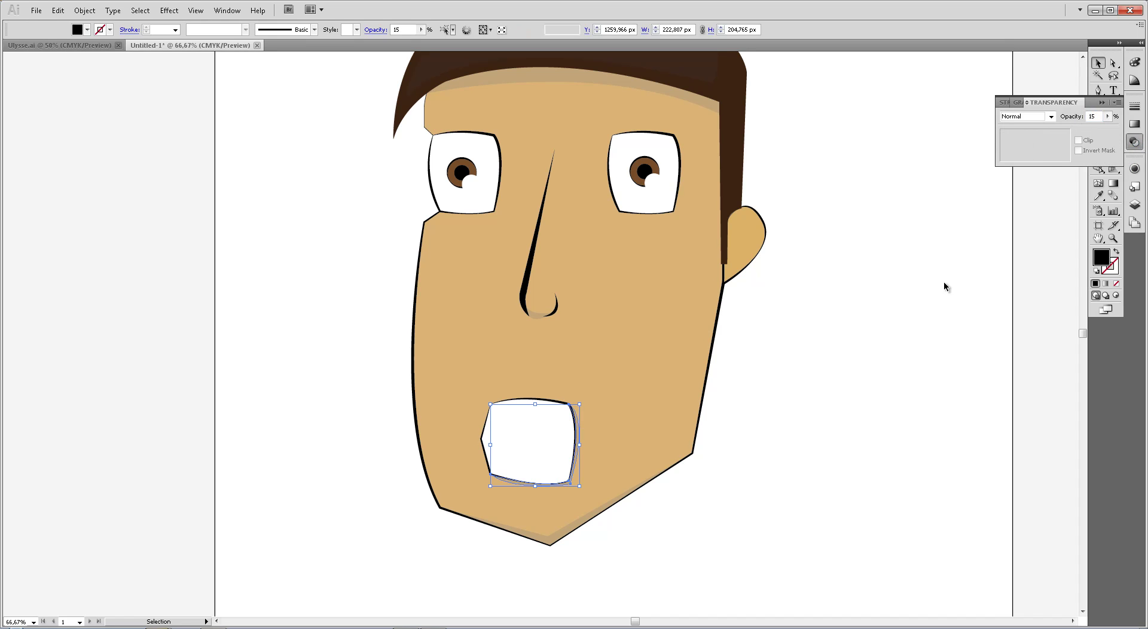
pyautogui.click(947, 286)
pyautogui.click(1101, 103)
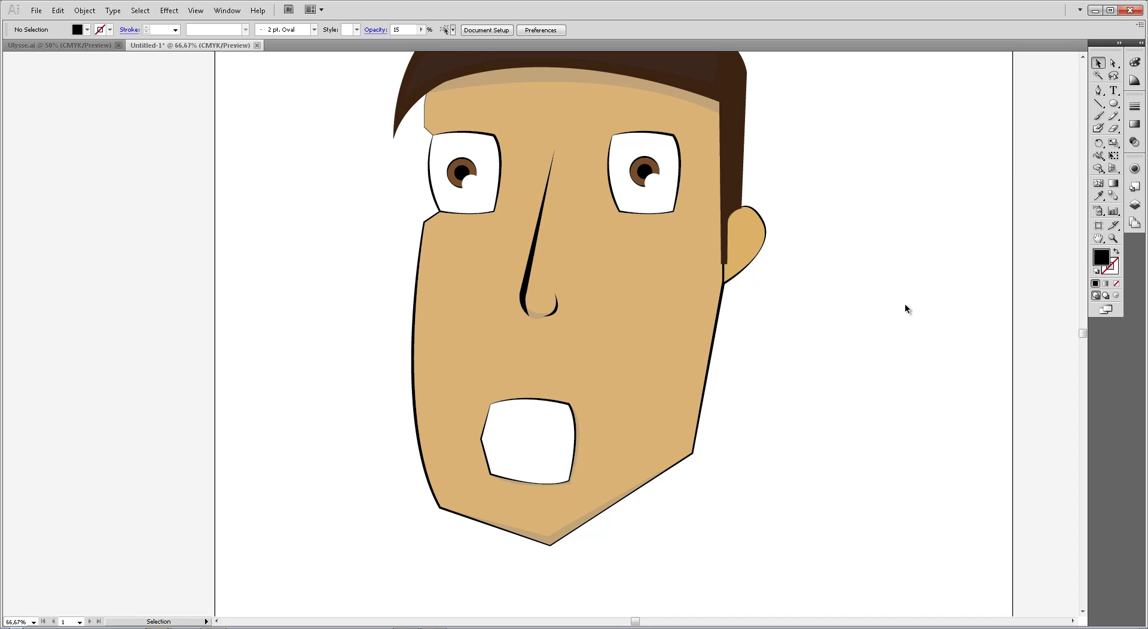
# - Draw a closed, thin shadow with the Pen tool along the lower and nose-side edges of the eye farther from the ear
pyautogui.scroll(2, 905, 308)
pyautogui.press('p')
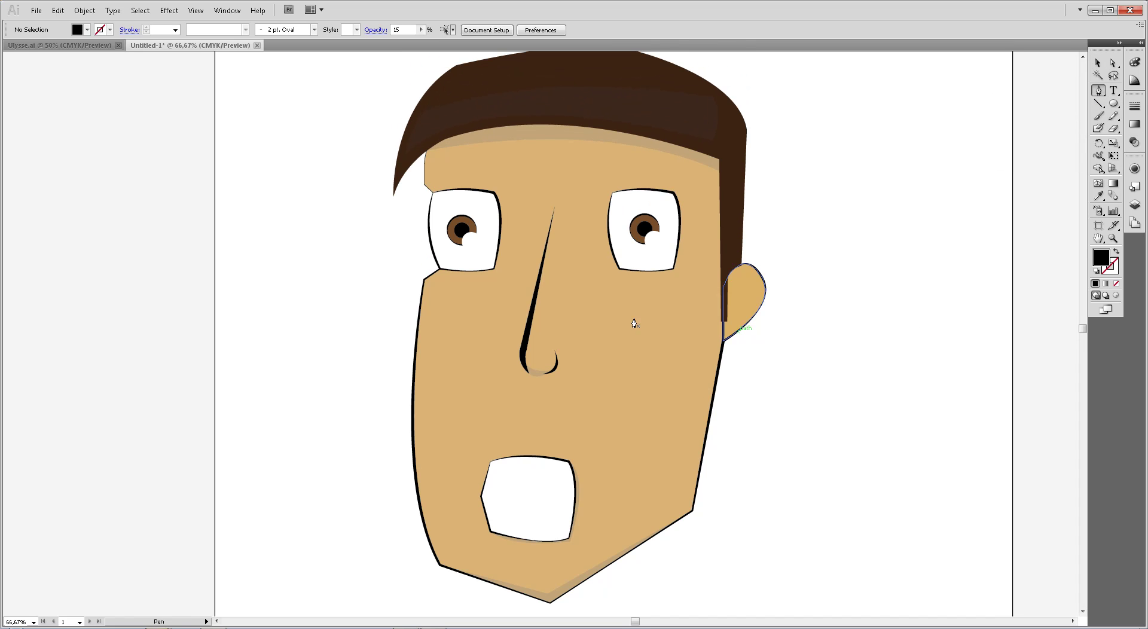
pyautogui.click(440, 273)
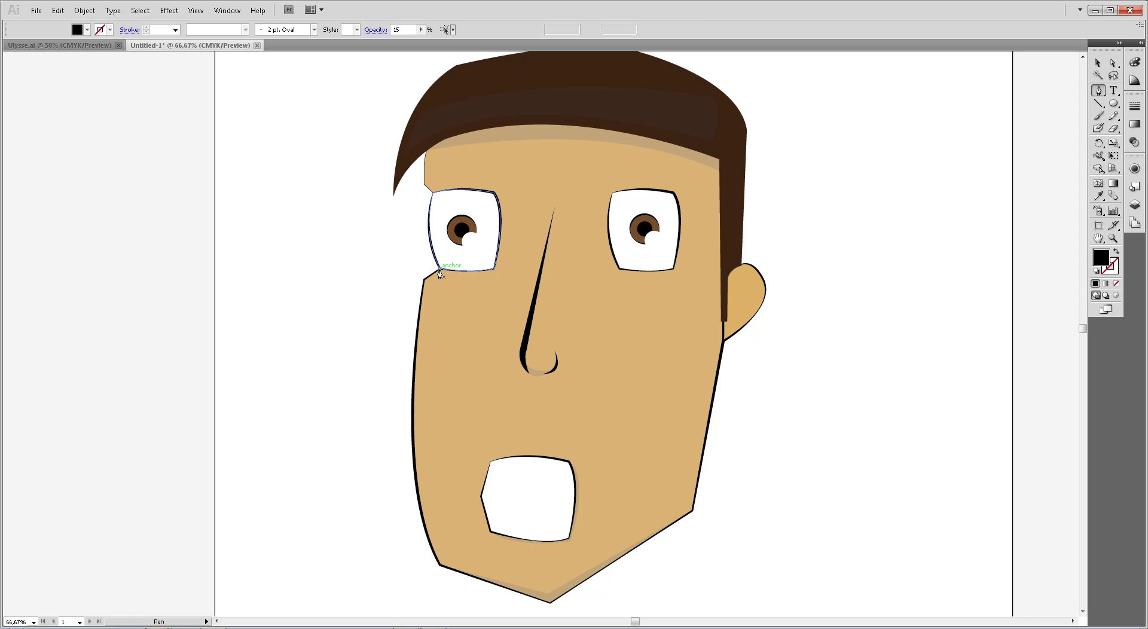
pyautogui.moveTo(497, 268); pyautogui.dragTo(507, 264)
pyautogui.click(495, 269)
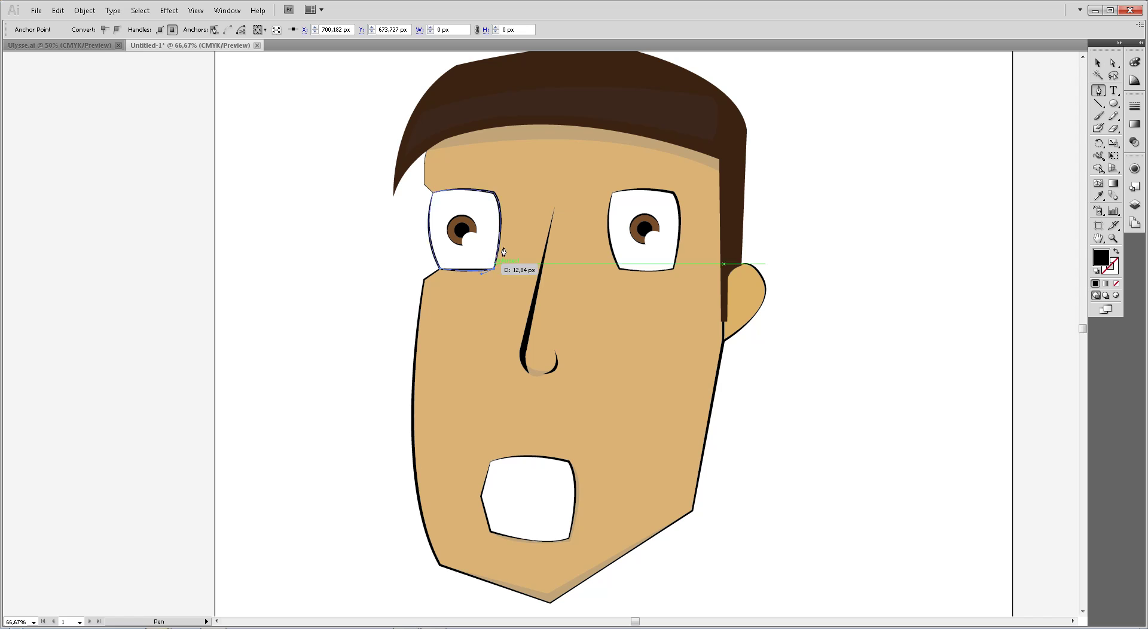
pyautogui.moveTo(494, 192); pyautogui.dragTo(479, 173)
pyautogui.click(495, 194)
pyautogui.moveTo(496, 271); pyautogui.dragTo(479, 348)
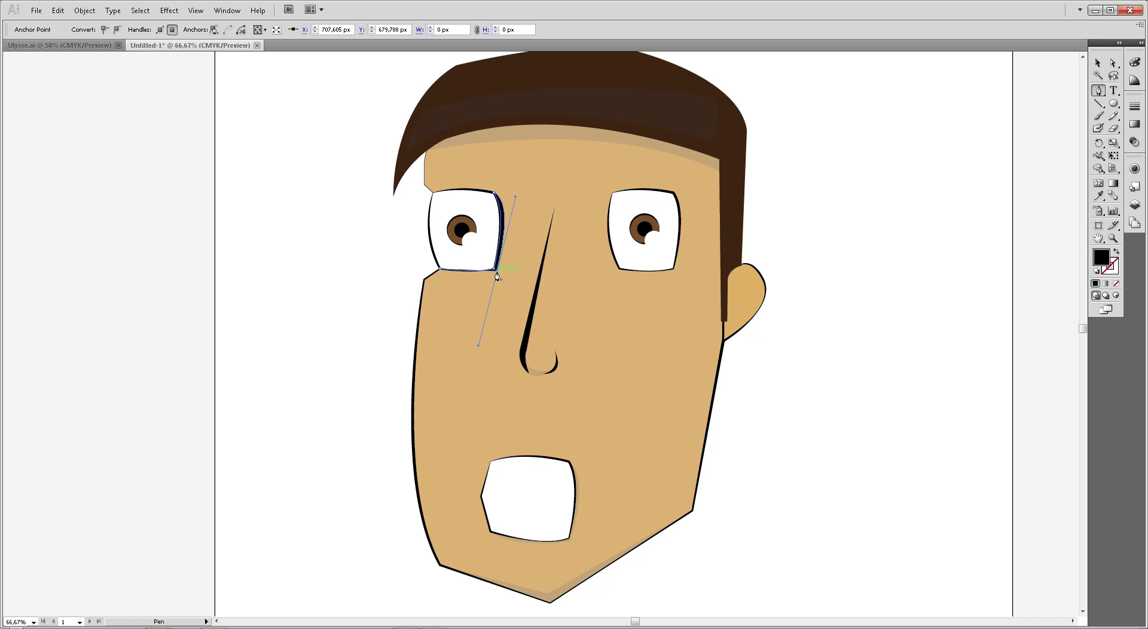
pyautogui.moveTo(441, 269); pyautogui.dragTo(428, 259)
pyautogui.press('v')
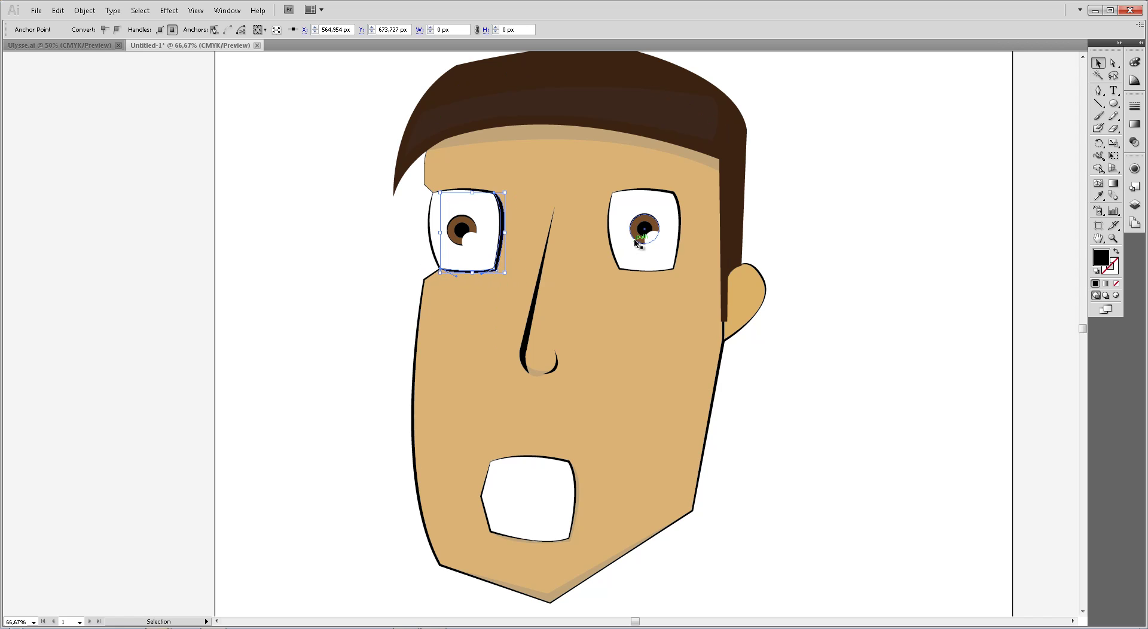
# - Set the eye shadow's opacity to 15% and deselect it
pyautogui.click(1138, 141)
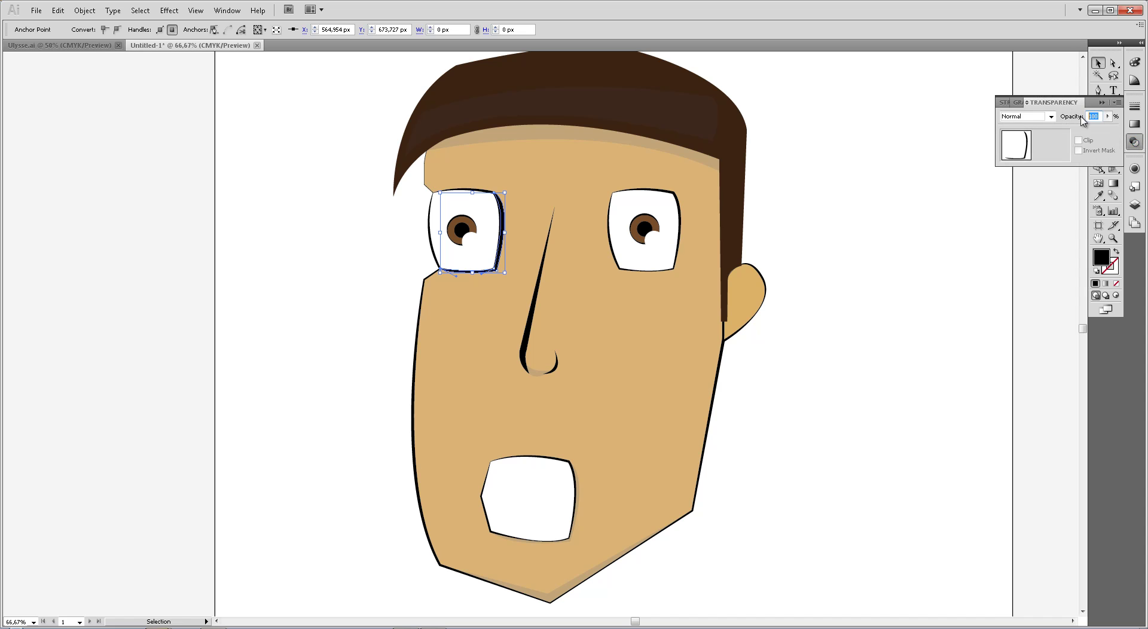
pyautogui.write('15')
pyautogui.press('Return')
pyautogui.click(1025, 226)
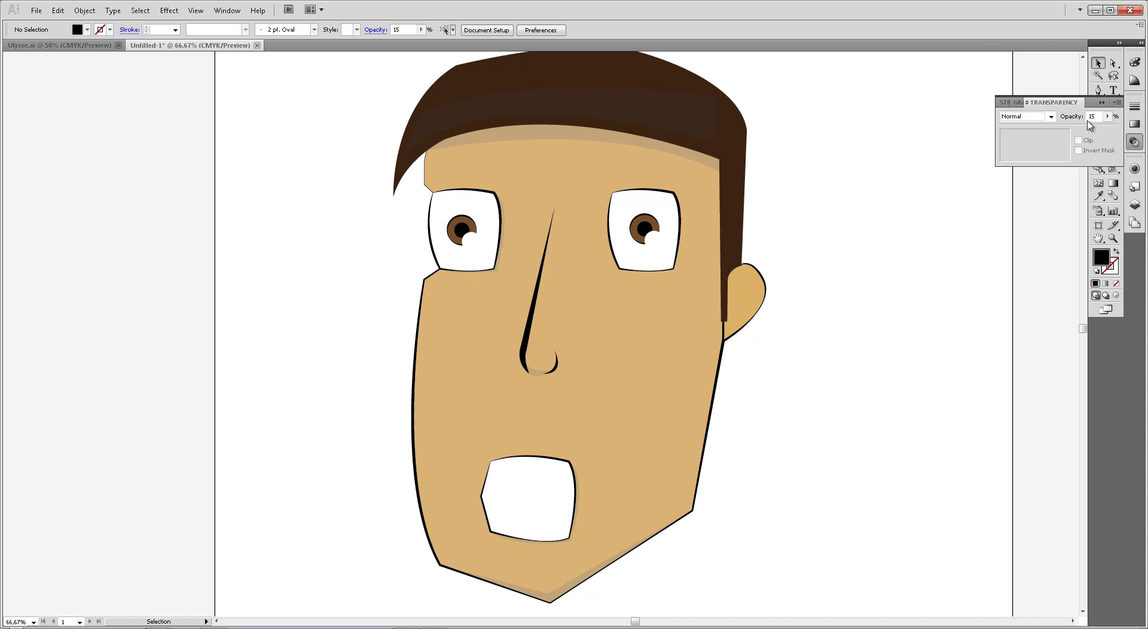
pyautogui.click(1102, 103)
# - Duplicate the eye shadow onto the matching edges of the eye nearer the ear and deselect everything
pyautogui.keyDown('ctrl'); pyautogui.click(504, 236); pyautogui.keyUp('ctrl')
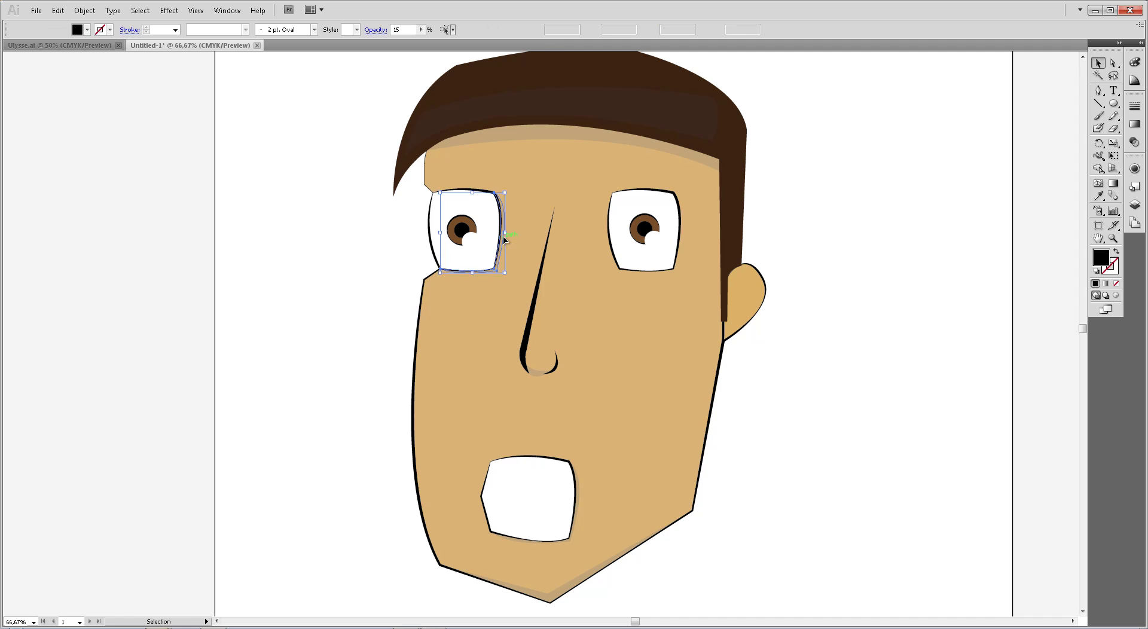
pyautogui.moveTo(505, 240); pyautogui.dragTo(684, 222)
pyautogui.click(880, 261)
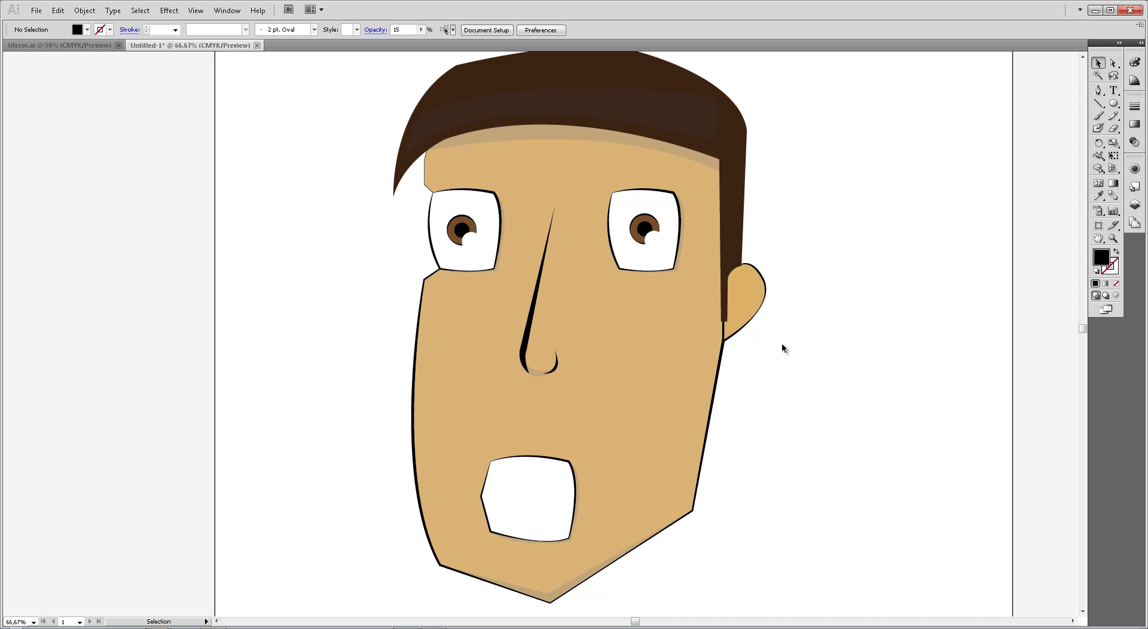
pyautogui.click(665, 387)
pyautogui.click(877, 353)
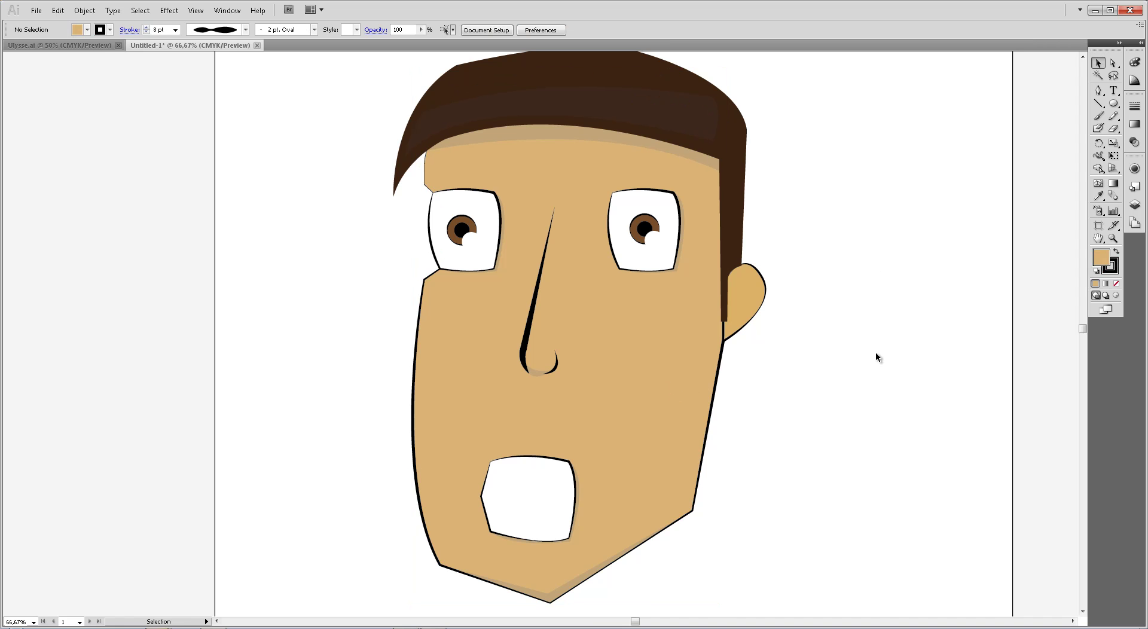
pyautogui.scroll(2, 344, 229)
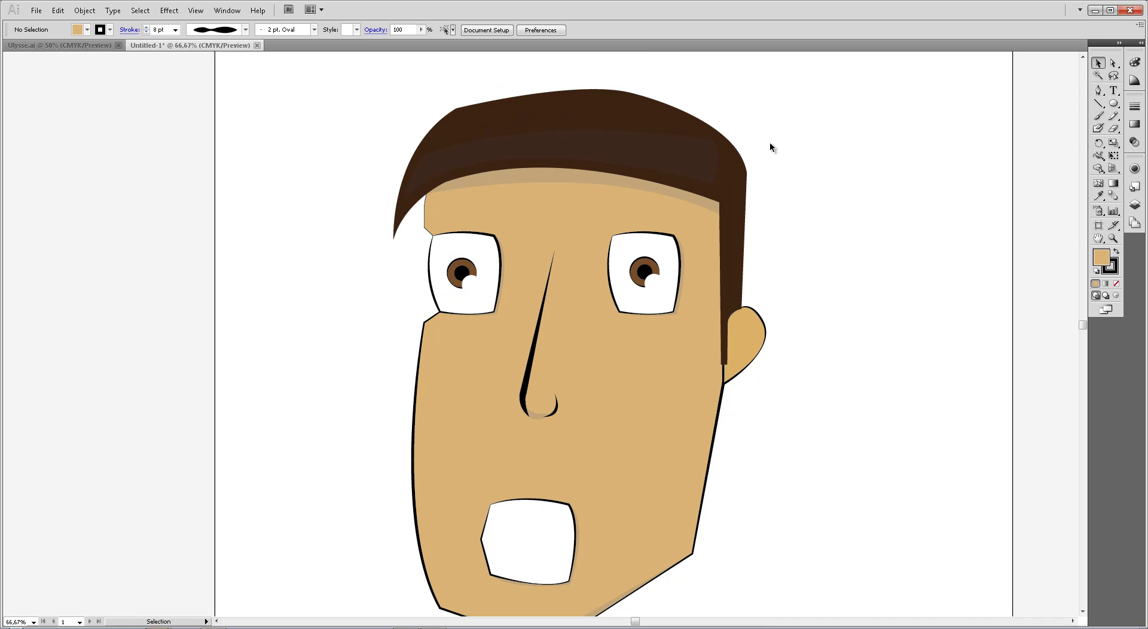
pyautogui.scroll(-2, 772, 162)
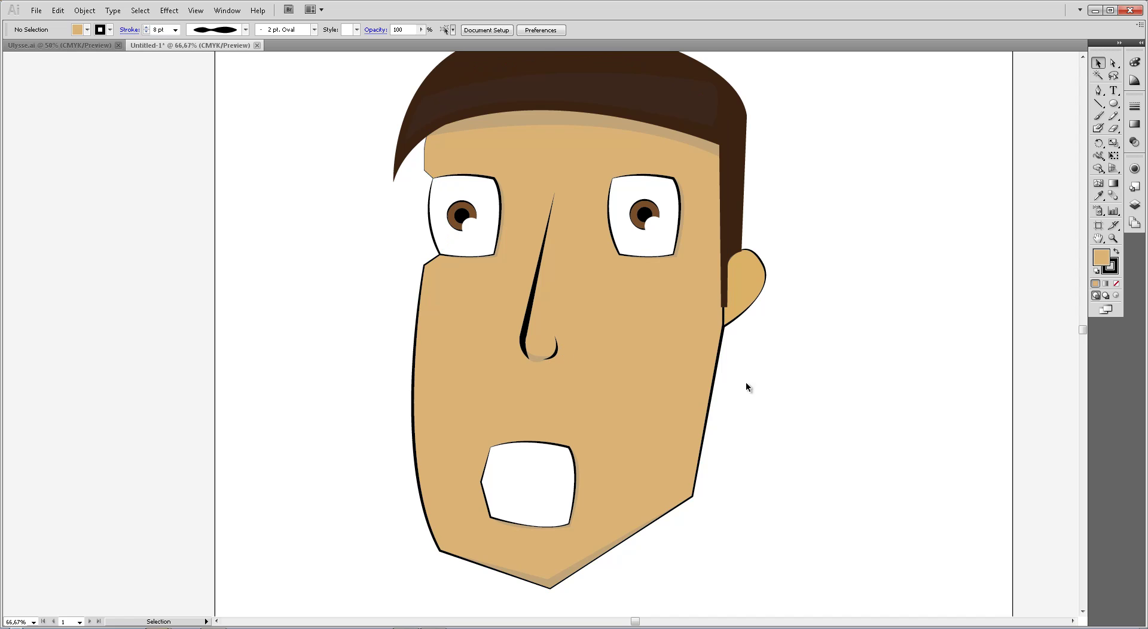
pyautogui.scroll(-1, 878, 369)
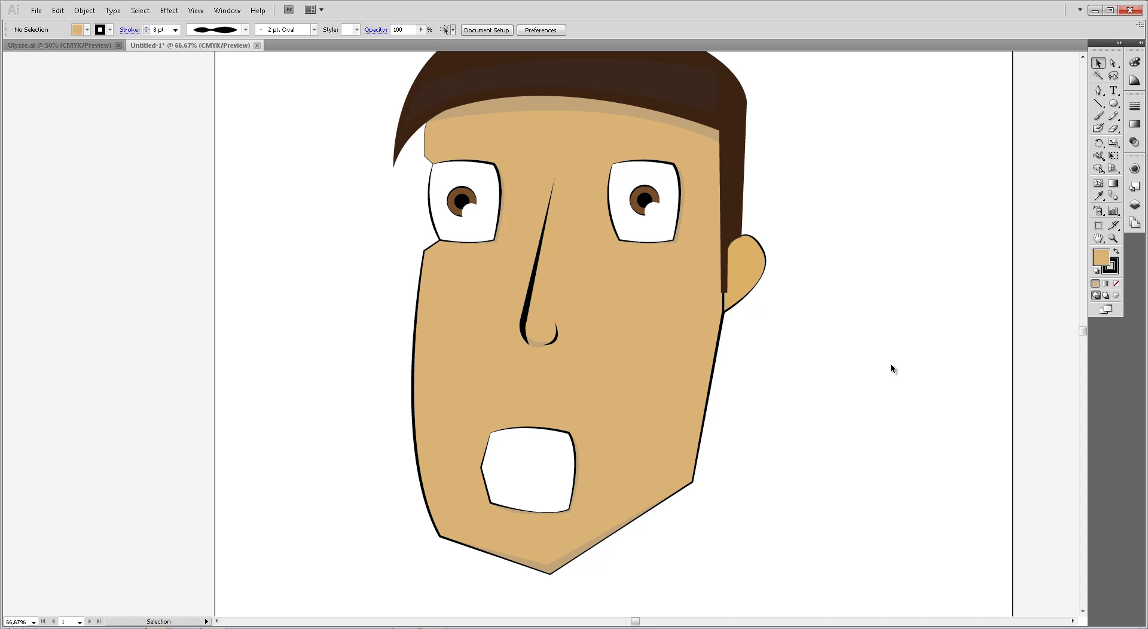
pyautogui.scroll(3, 907, 361)
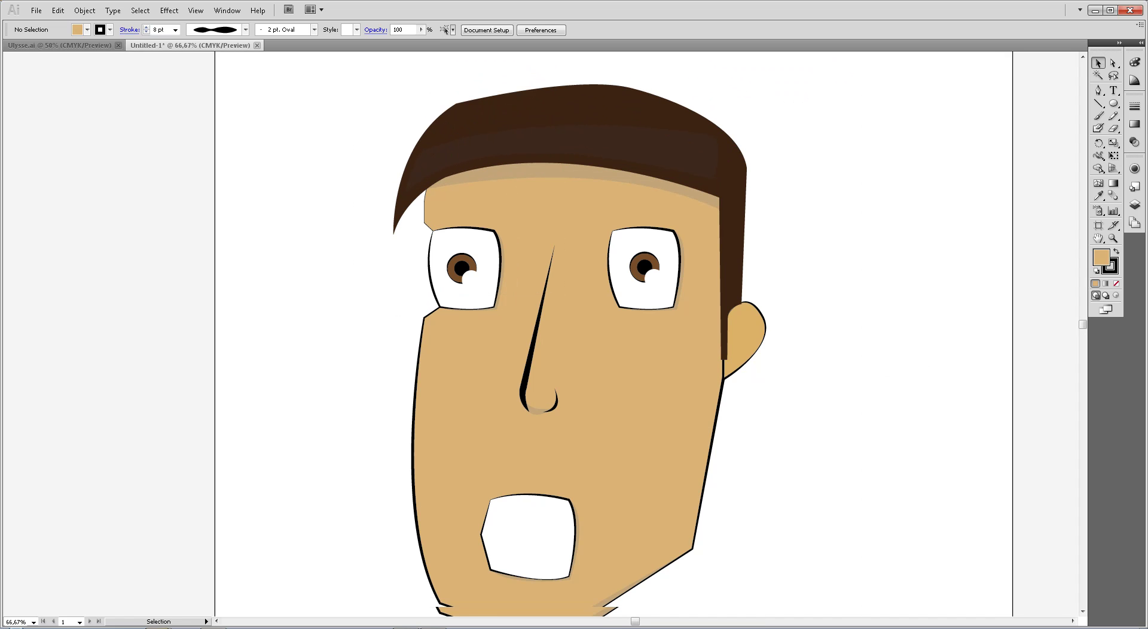
# - Scale the complete face artwork down to about 119 x 178 px and deselect it
pyautogui.scroll(-3, 969, 602)
pyautogui.hotkey('ctrl', 'a')
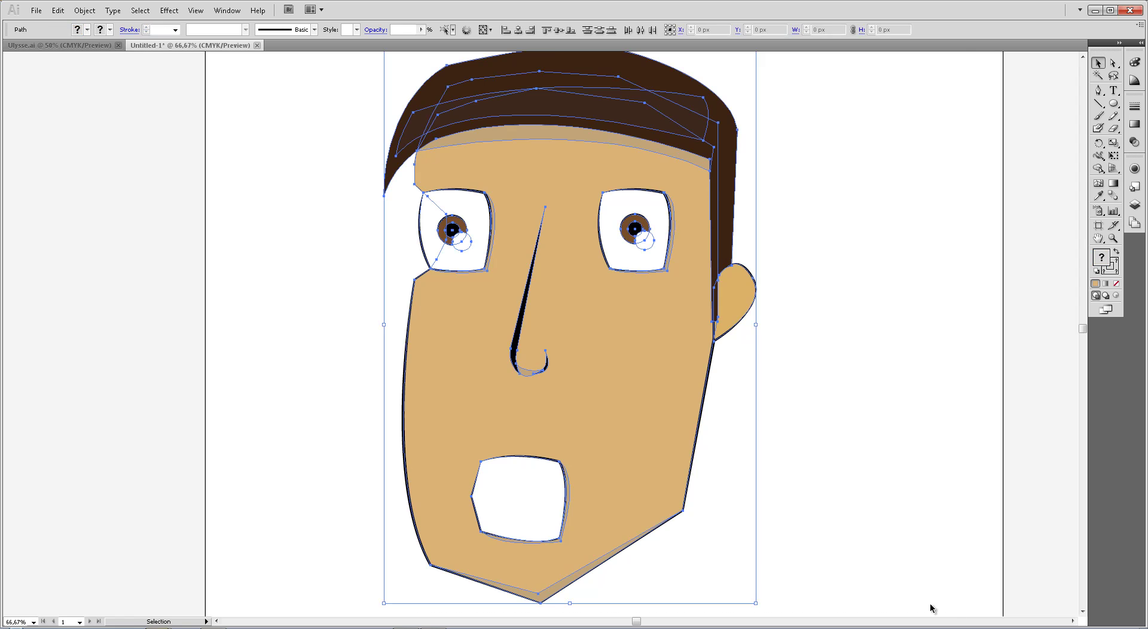
pyautogui.moveTo(755, 606); pyautogui.dragTo(445, 192)
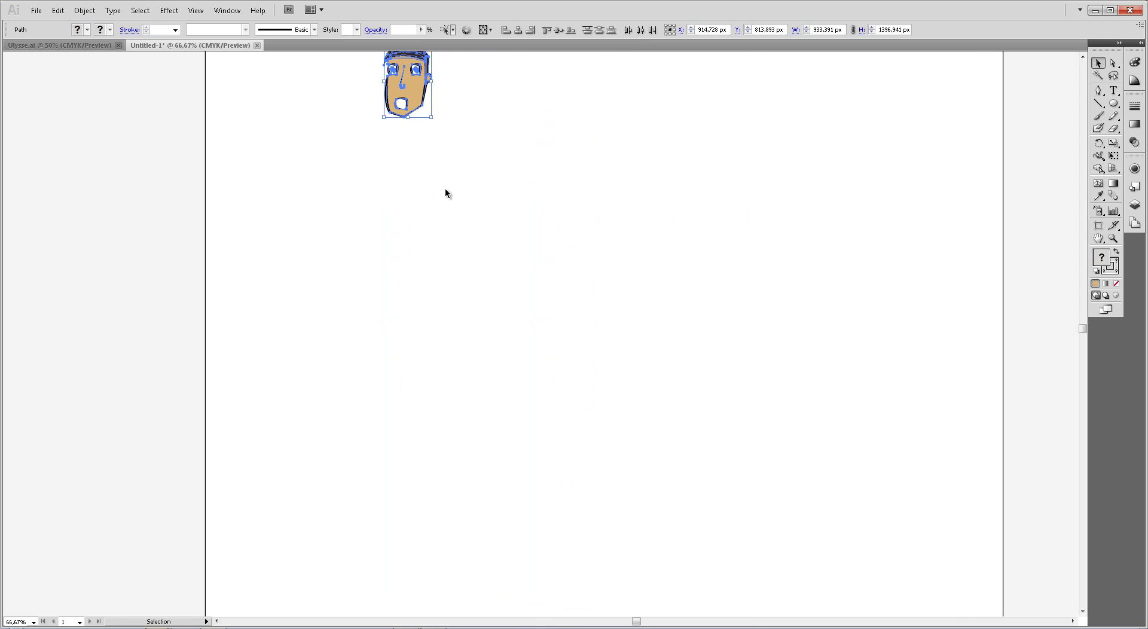
pyautogui.click(565, 225)
pyautogui.scroll(3, 565, 225)
pyautogui.scroll(1, 567, 225)
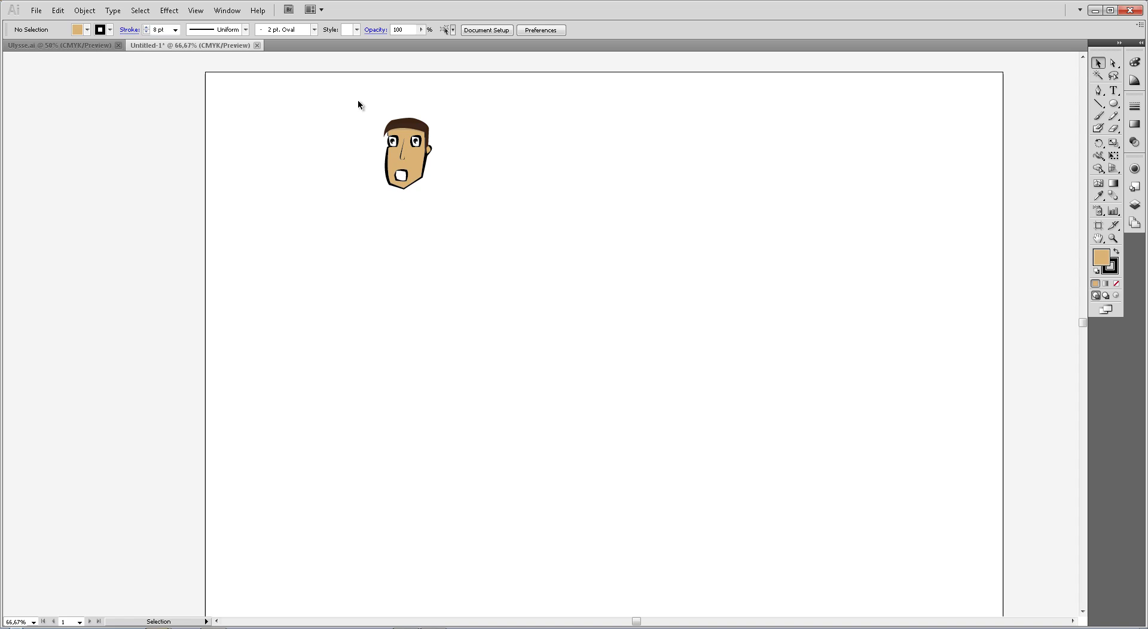
pyautogui.click(397, 168)
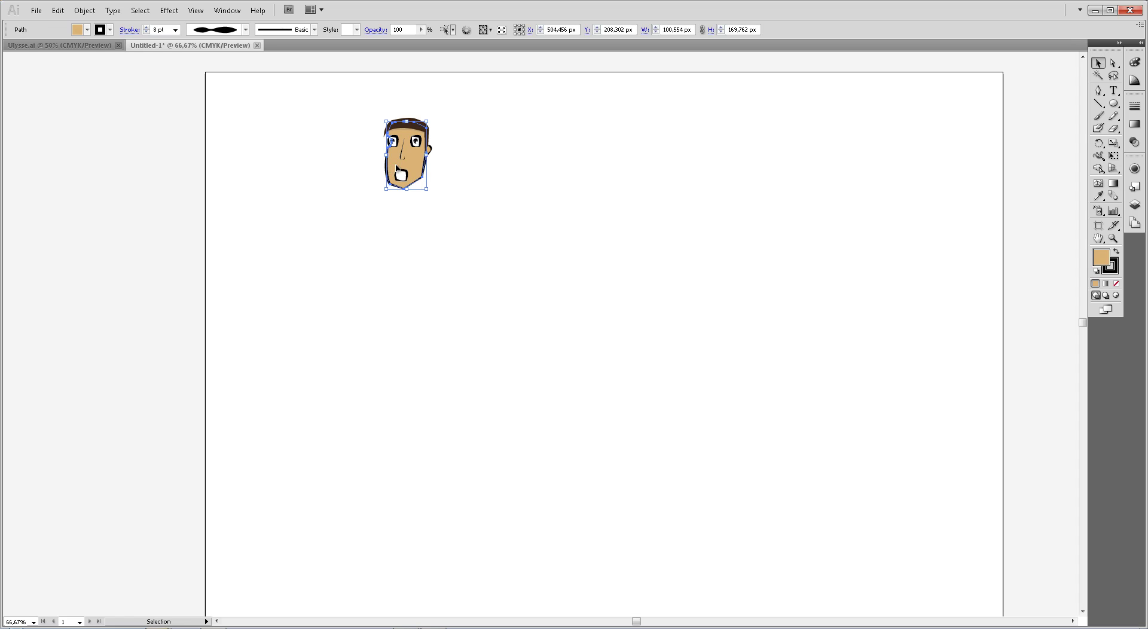
pyautogui.click(505, 176)
# - Select all parts of the small face, enlarge them together to about 1024 x 1532 px and deselect them
pyautogui.moveTo(328, 108); pyautogui.dragTo(450, 213)
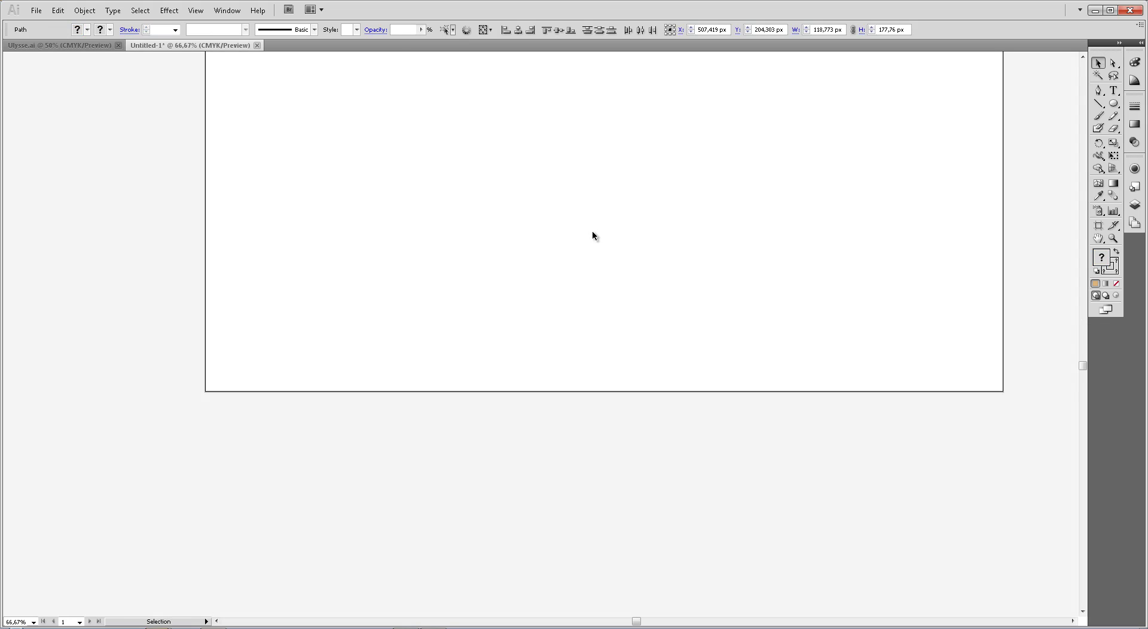
pyautogui.scroll(3, 598, 289)
pyautogui.scroll(-2, 543, 269)
pyautogui.moveTo(431, 190); pyautogui.dragTo(836, 554)
pyautogui.scroll(1, 869, 425)
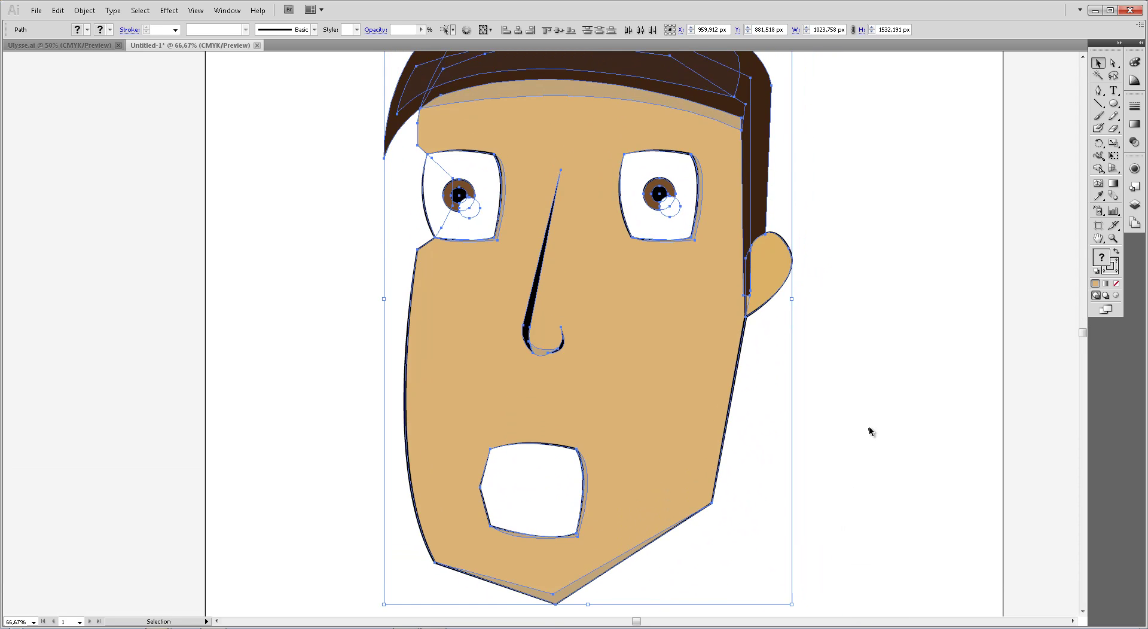
pyautogui.click(869, 425)
pyautogui.scroll(2, 843, 344)
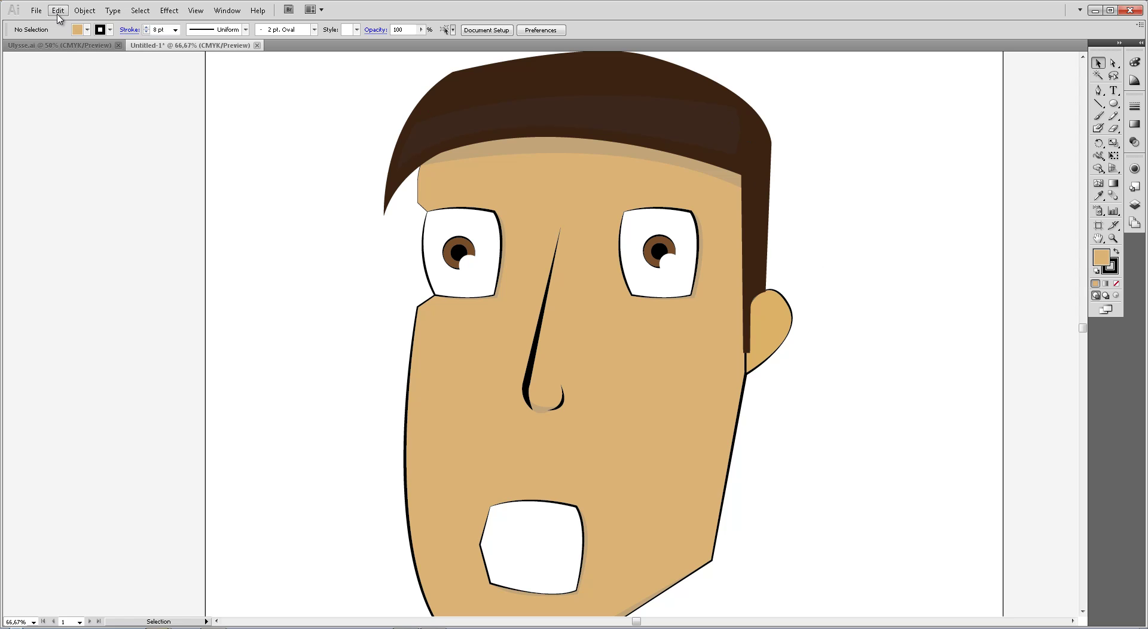
# - Bring up the Save As options for the untitled drawing in Adobe Illustrator format and cancel without saving
pyautogui.click(38, 12)
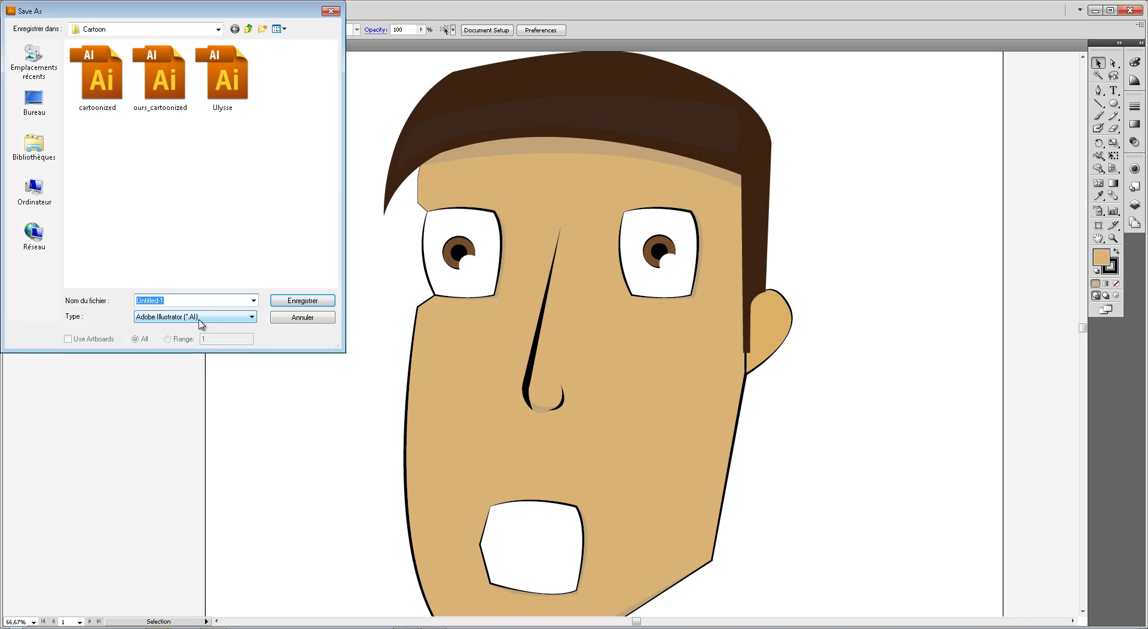
pyautogui.click(274, 319)
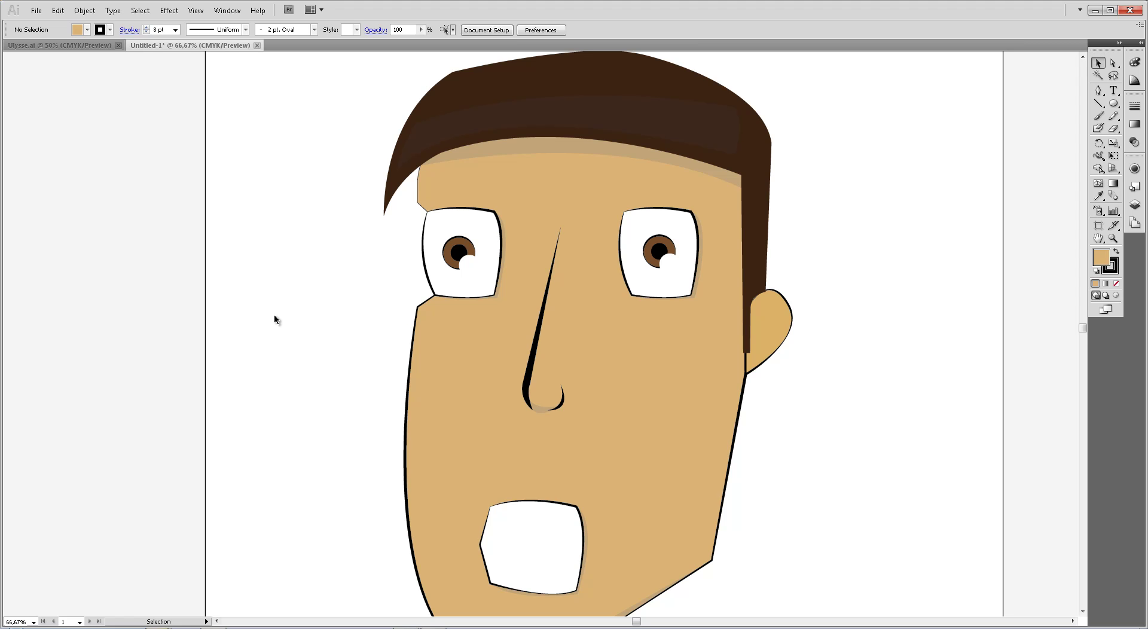
pyautogui.scroll(-2, 274, 316)
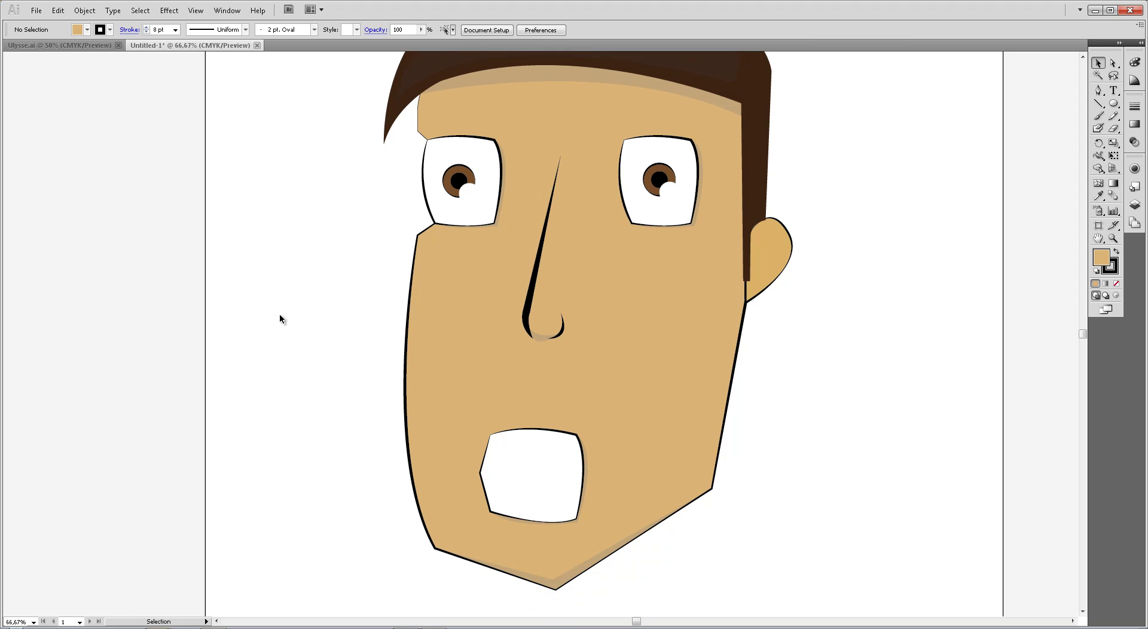
pyautogui.scroll(1, 299, 314)
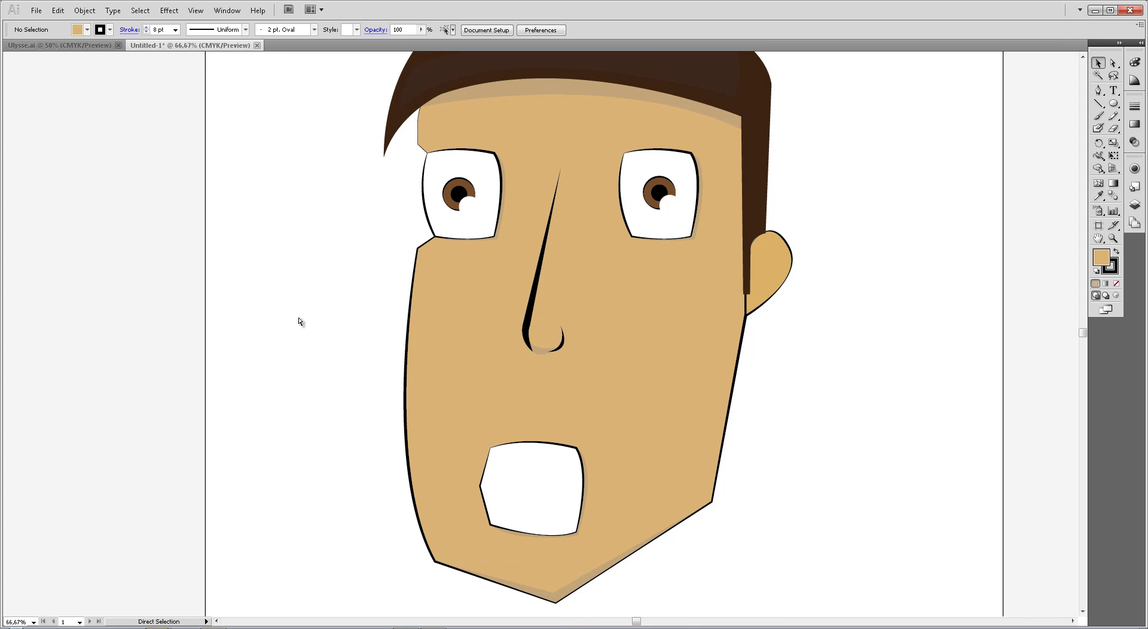
# - Show the document rulers and hide the selection edges
pyautogui.hotkey('ctrl', 'r')
pyautogui.press('a')
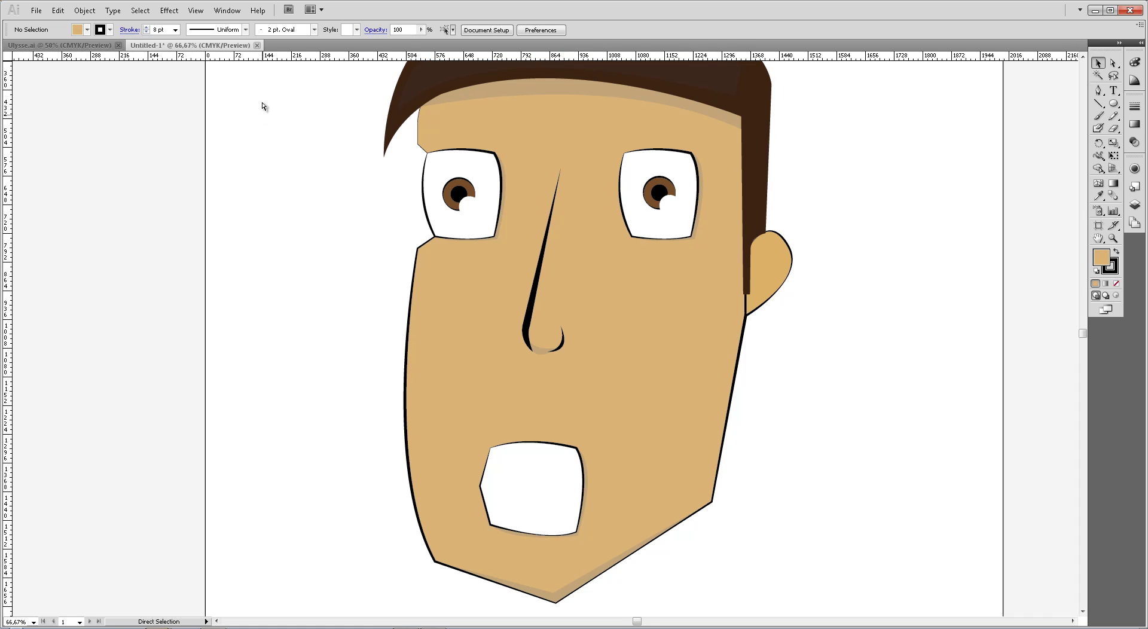
pyautogui.click(196, 10)
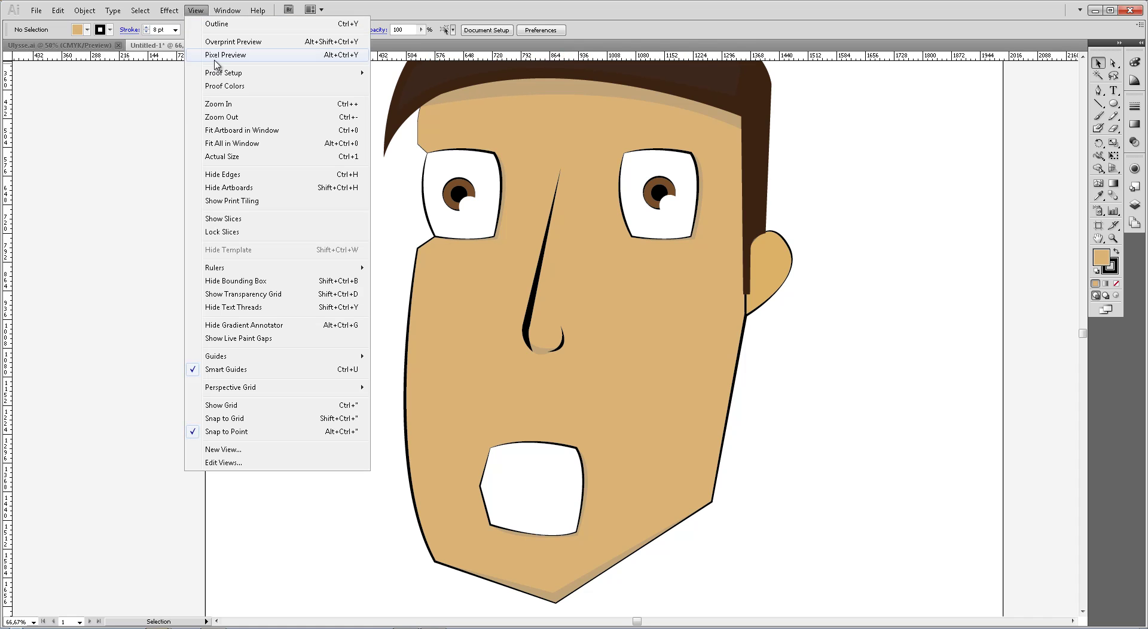
pyautogui.click(252, 179)
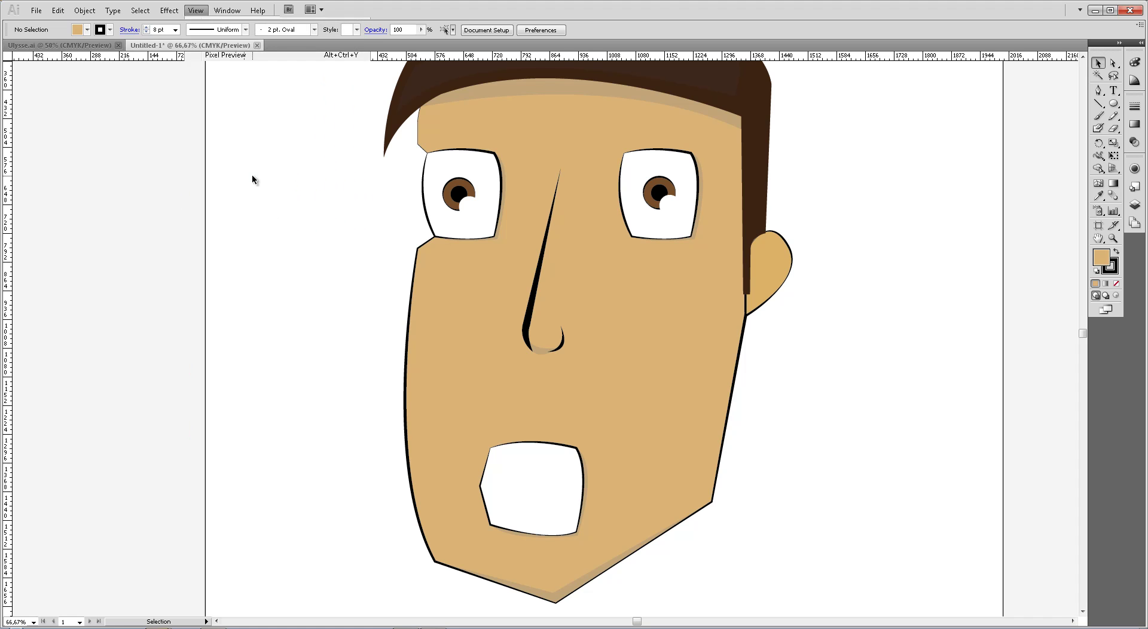
# - Turn off Smart Guides
pyautogui.click(195, 11)
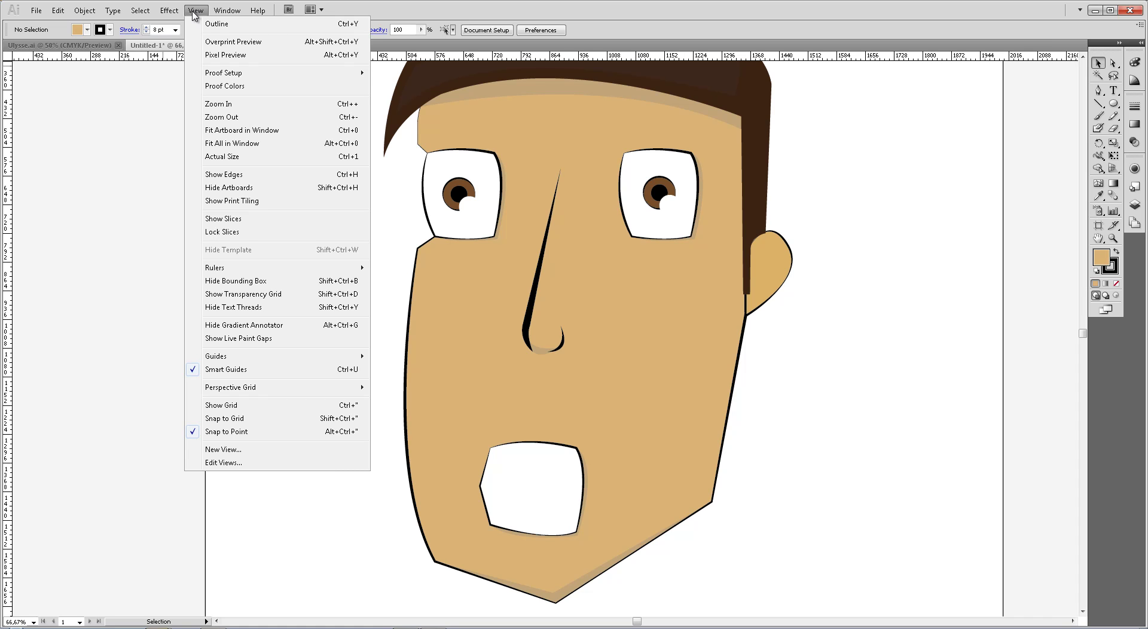
pyautogui.click(237, 370)
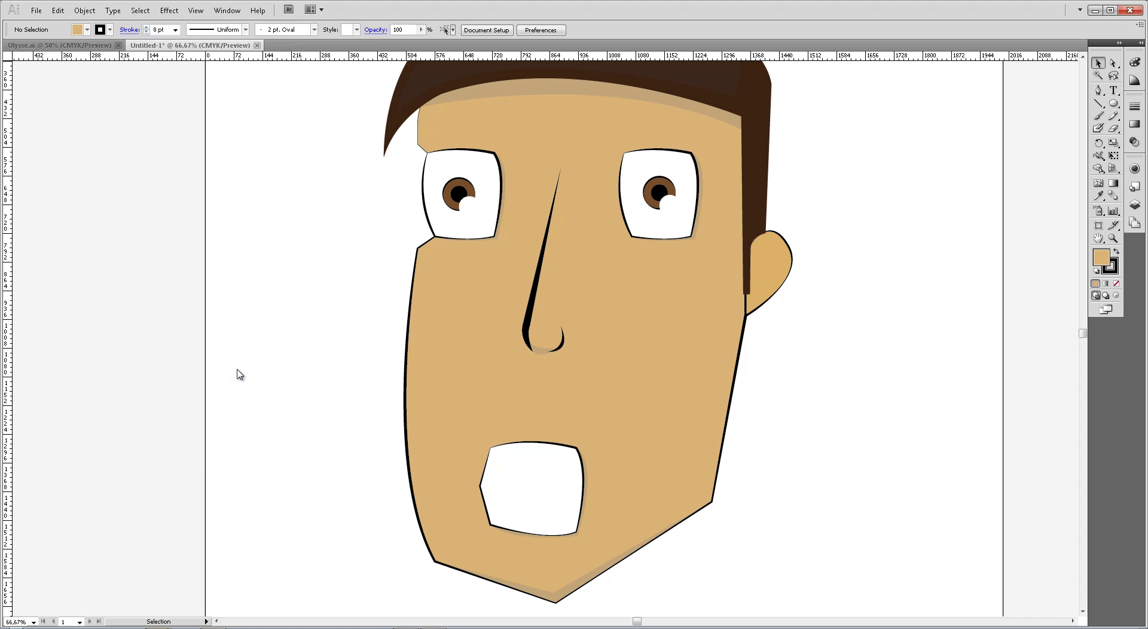
pyautogui.click(199, 13)
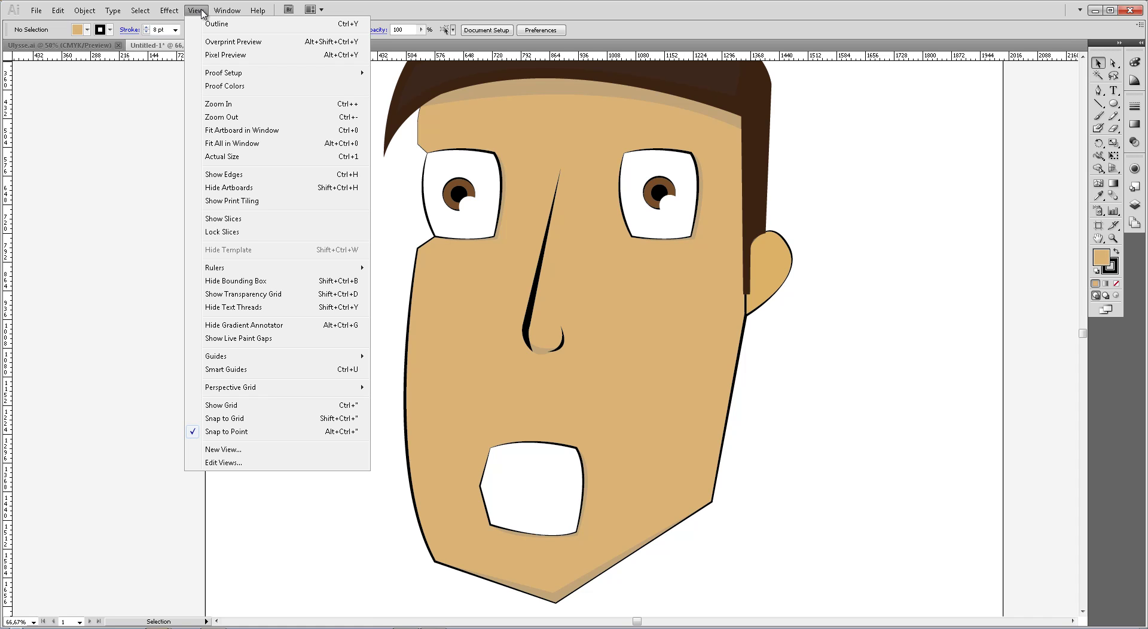
pyautogui.click(228, 12)
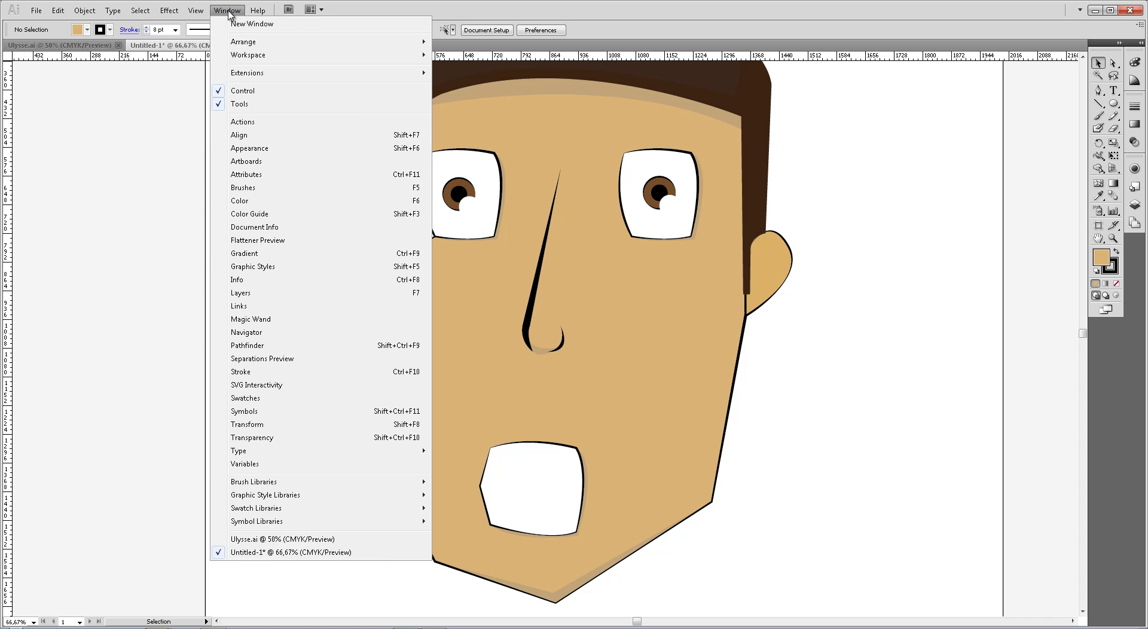
pyautogui.click(138, 141)
pyautogui.press('a')
pyautogui.press('v')
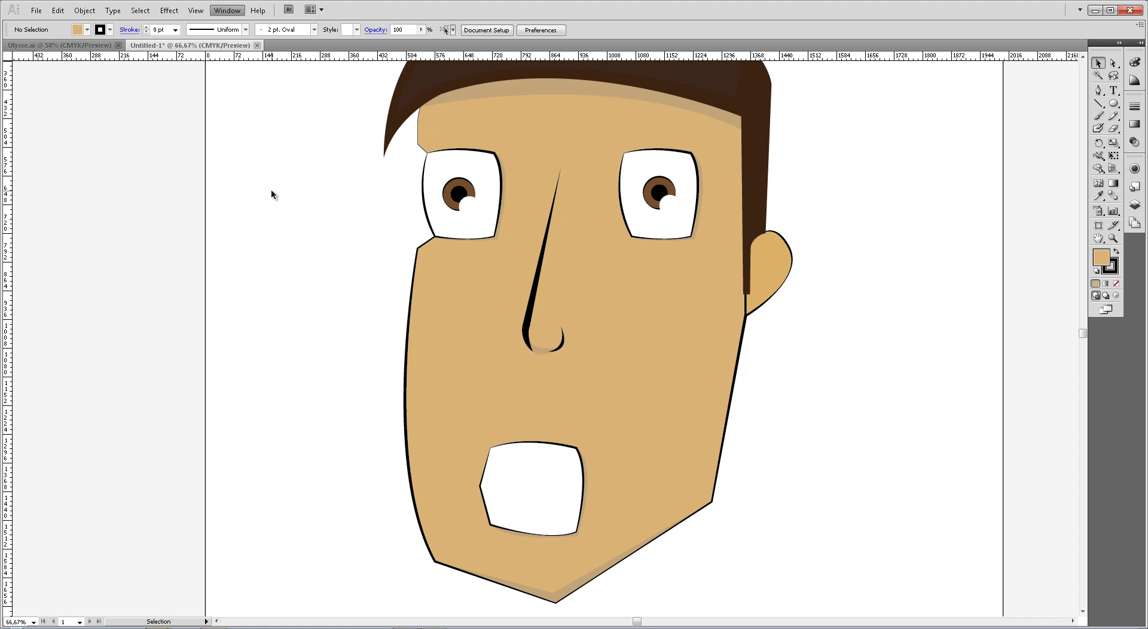
# - Place a vertical ruler guide at about X 657 px, through the eye farther from the ear, and deselect it
pyautogui.press('a')
pyautogui.moveTo(9, 218); pyautogui.dragTo(467, 223)
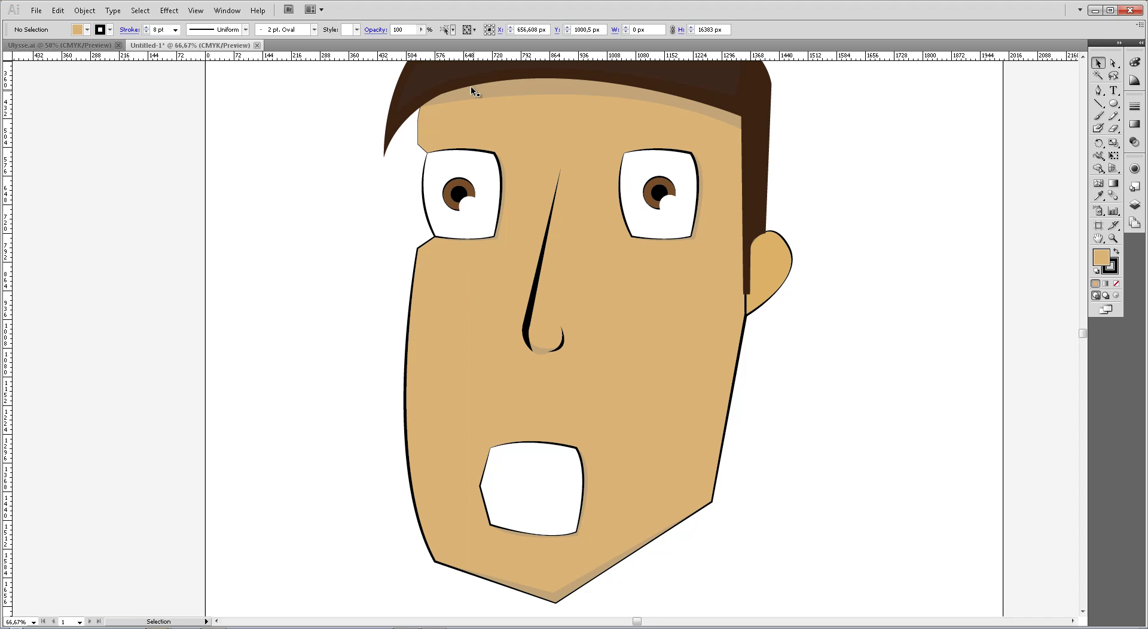
pyautogui.moveTo(10, 287); pyautogui.dragTo(467, 293)
pyautogui.hotkey('ctrl', 'z')
pyautogui.hotkey('ctrl', 'shift', 'a')
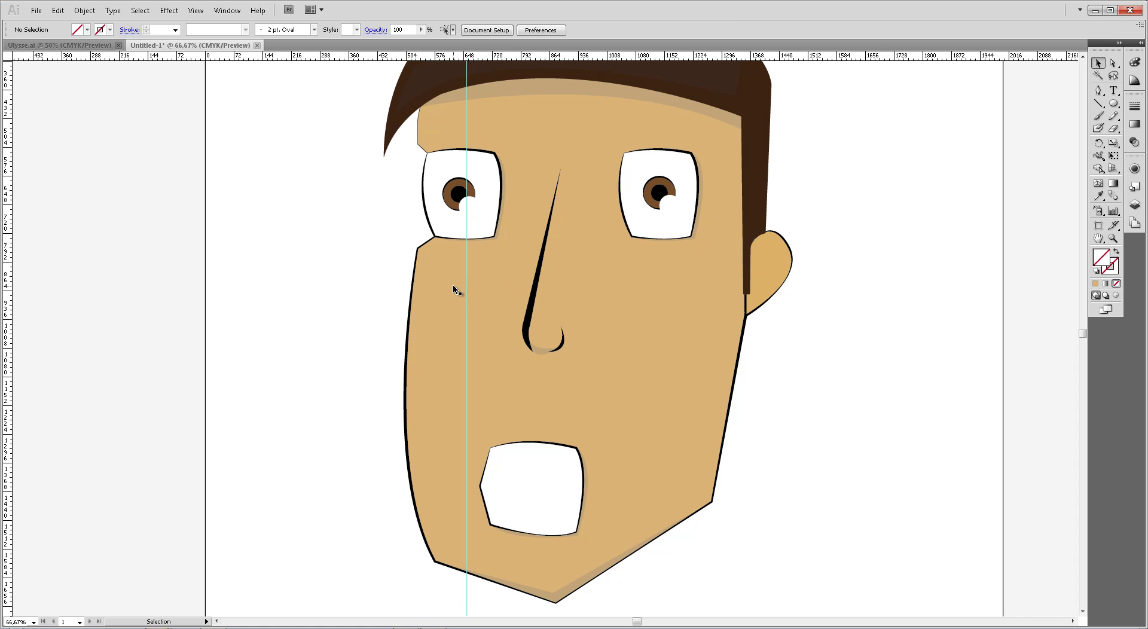
# - Select the vertical guide crossing the eye farther from the ear and delete it
pyautogui.click(468, 286)
pyautogui.scroll(3, 371, 269)
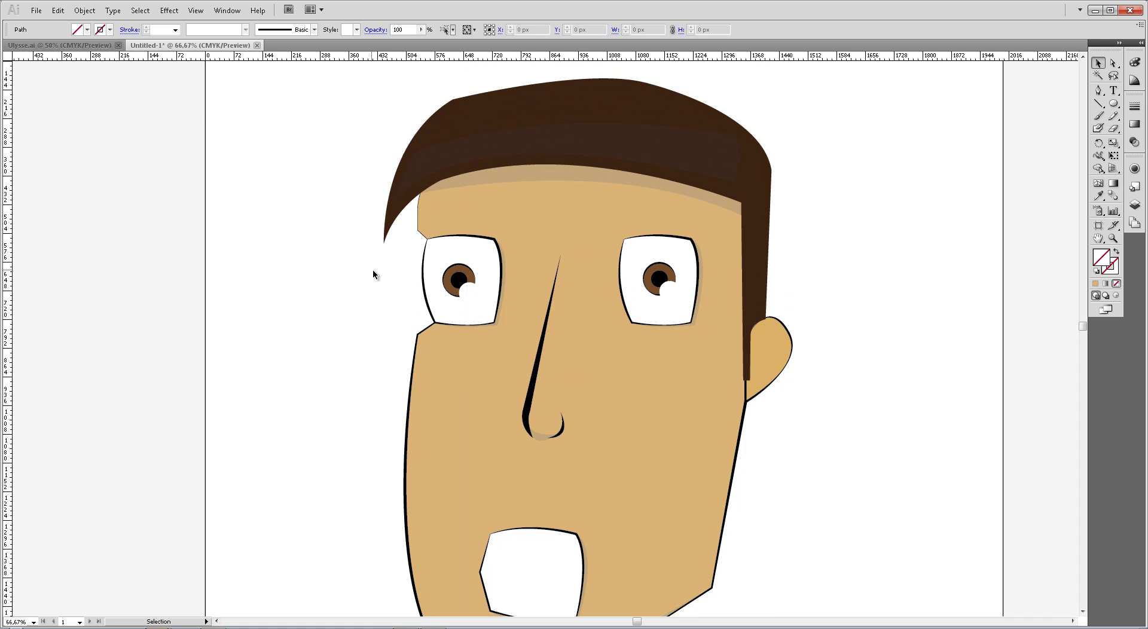
pyautogui.scroll(-2, 373, 287)
pyautogui.hotkey('ctrl', 'shift', 'a')
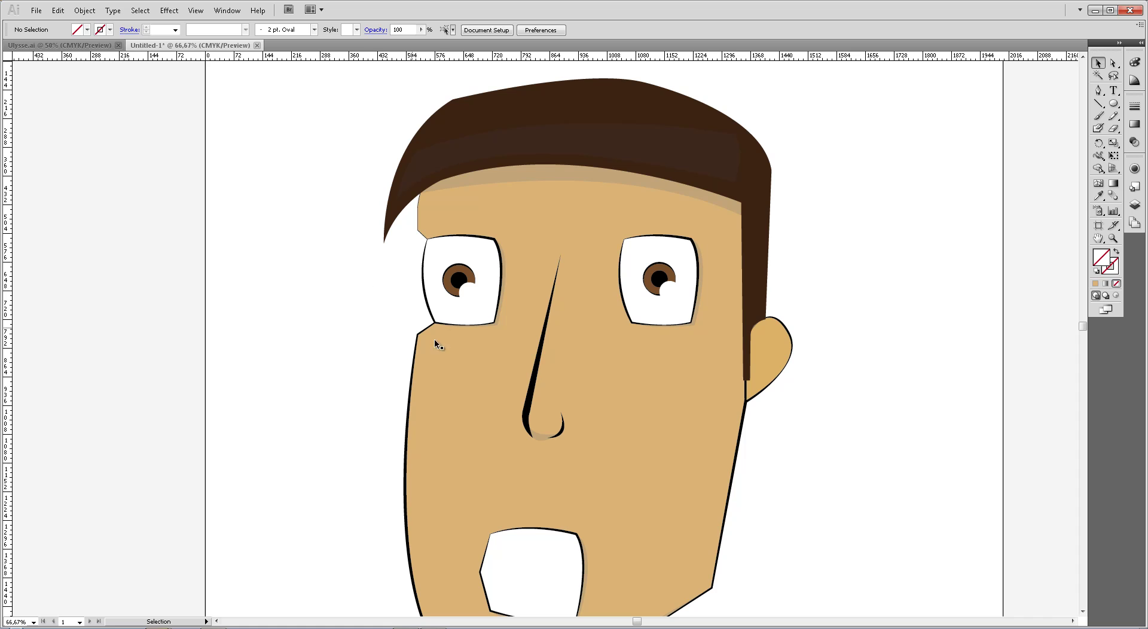
pyautogui.scroll(-1, 867, 285)
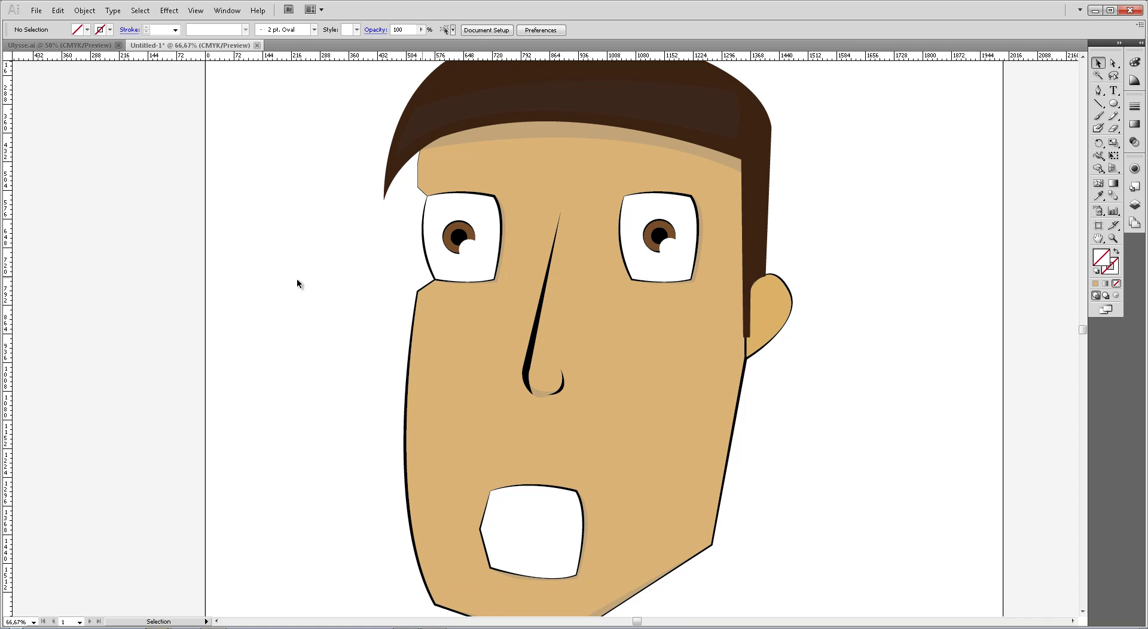
# - Place a vertical guide just outside the cheek farther from the ear, then select and delete it
pyautogui.moveTo(7, 327); pyautogui.dragTo(388, 322)
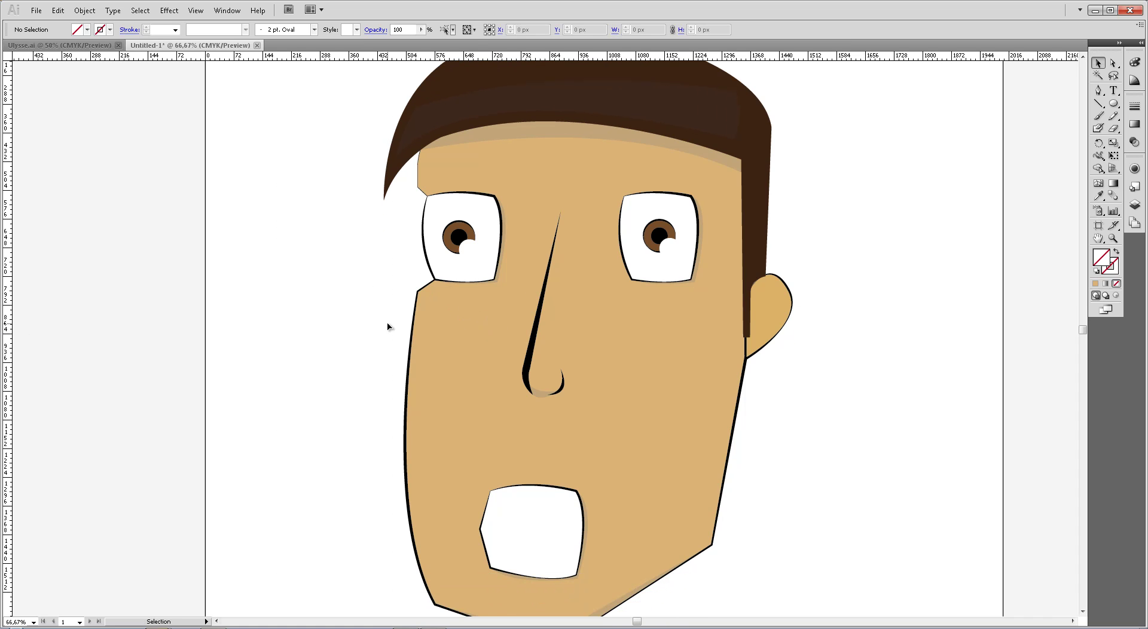
pyautogui.moveTo(303, 290); pyautogui.dragTo(403, 323)
pyautogui.click(404, 325)
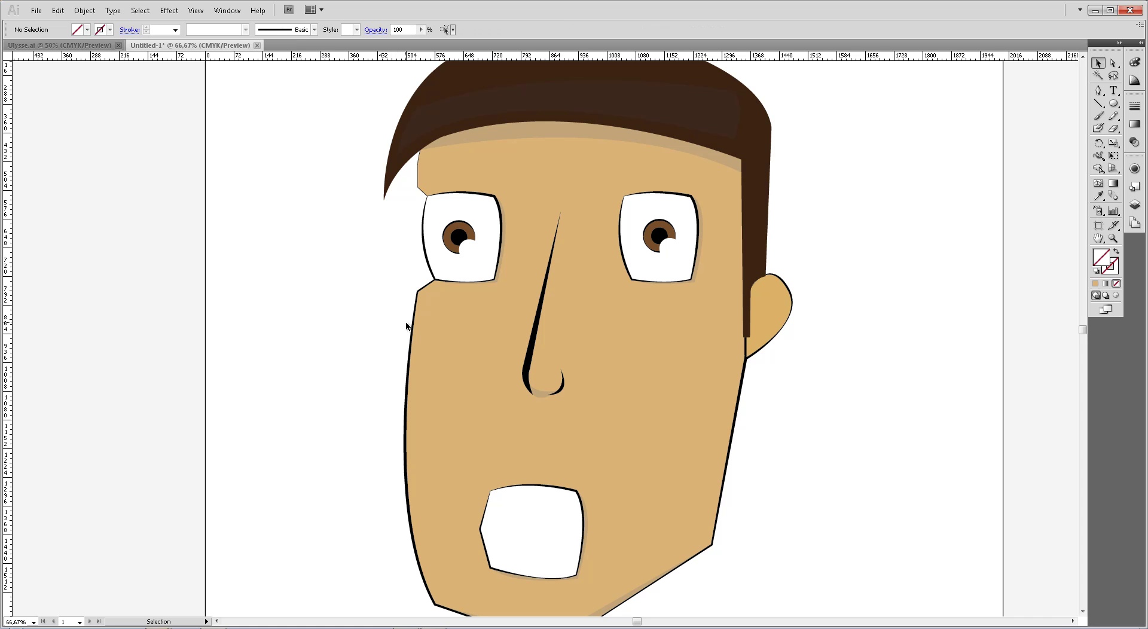
# - Zoom out to 50% to view the whole face on the artboard
pyautogui.scroll(-2, 909, 314)
pyautogui.press('z')
pyautogui.rightClick(845, 168)
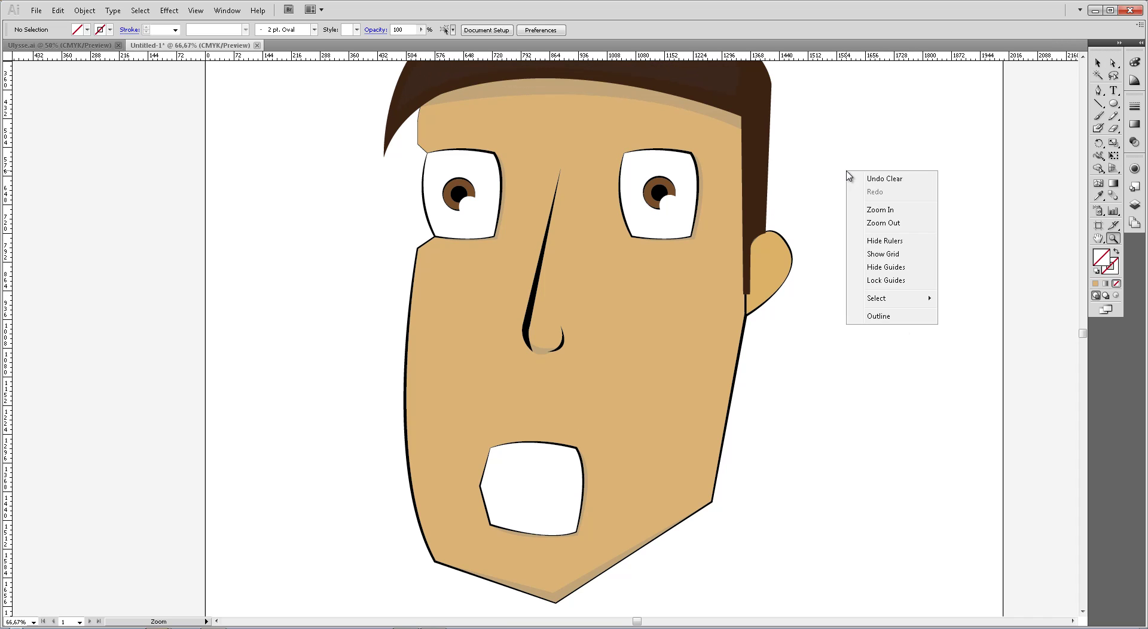
pyautogui.click(868, 226)
pyautogui.scroll(1, 868, 225)
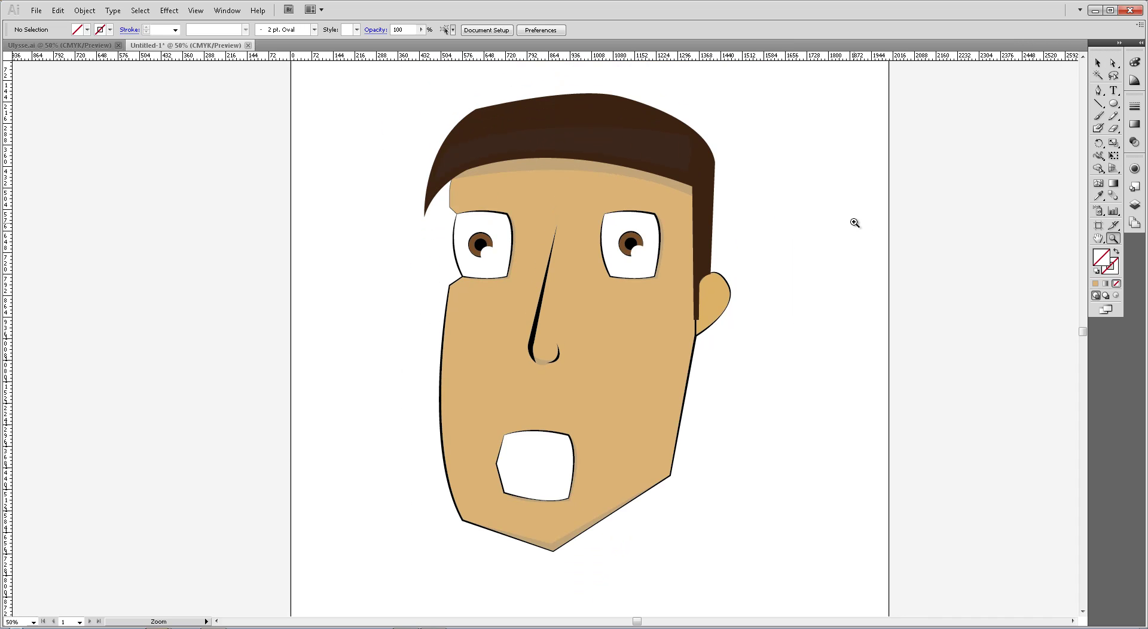